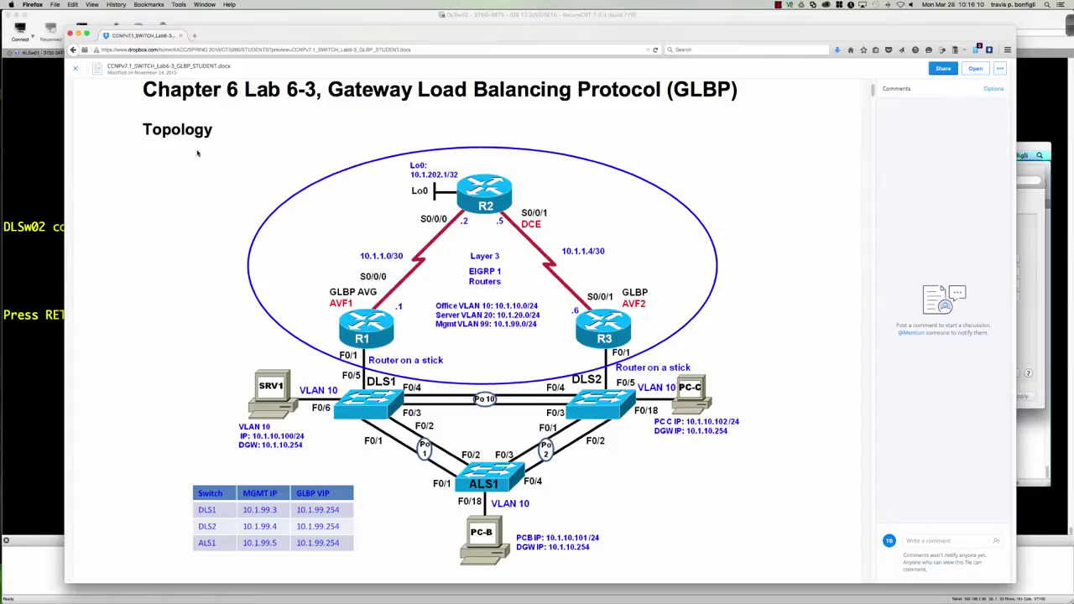
Draw red pen paths from SRV1, PC-B and PC-C up to R1
key("super+shift+a")
left_click(452, 24)
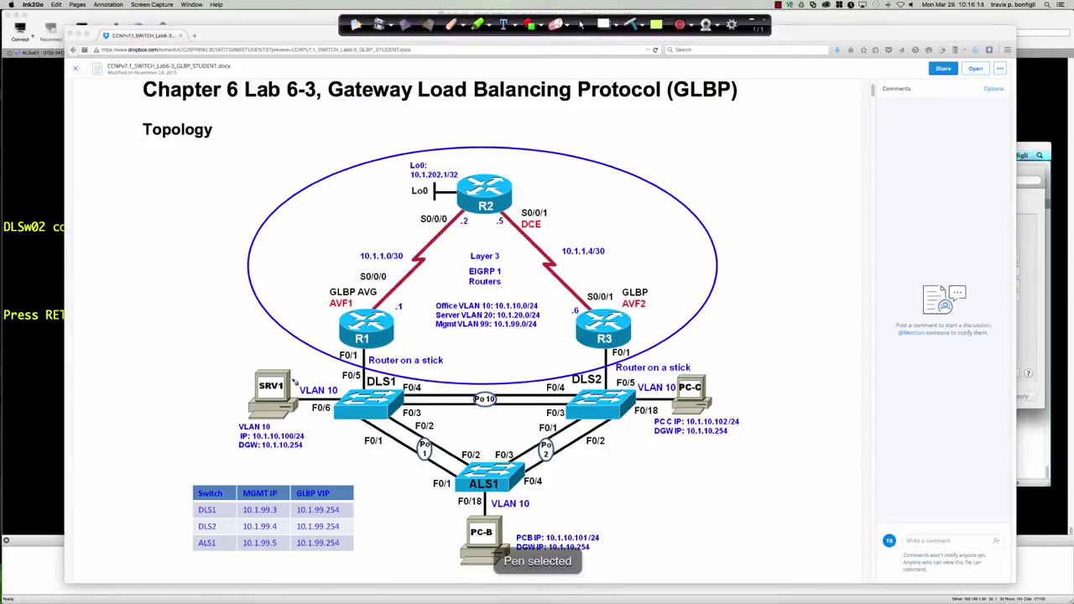
mouse_move(290, 391)
left_mouse_down()
mouse_move(325, 387)
mouse_move(349, 352)
mouse_move(354, 366)
mouse_move(349, 351)
left_mouse_up()
mouse_move(479, 517)
left_mouse_down()
mouse_move(483, 492)
mouse_move(403, 432)
mouse_move(385, 369)
left_mouse_up()
mouse_move(715, 400)
left_mouse_down()
mouse_move(437, 375)
mouse_move(396, 353)
mouse_move(410, 356)
left_mouse_up()
mouse_move(287, 310)
left_mouse_down()
mouse_move(290, 292)
mouse_move(301, 304)
mouse_move(316, 287)
mouse_move(359, 302)
mouse_move(388, 287)
mouse_move(342, 285)
left_mouse_up()
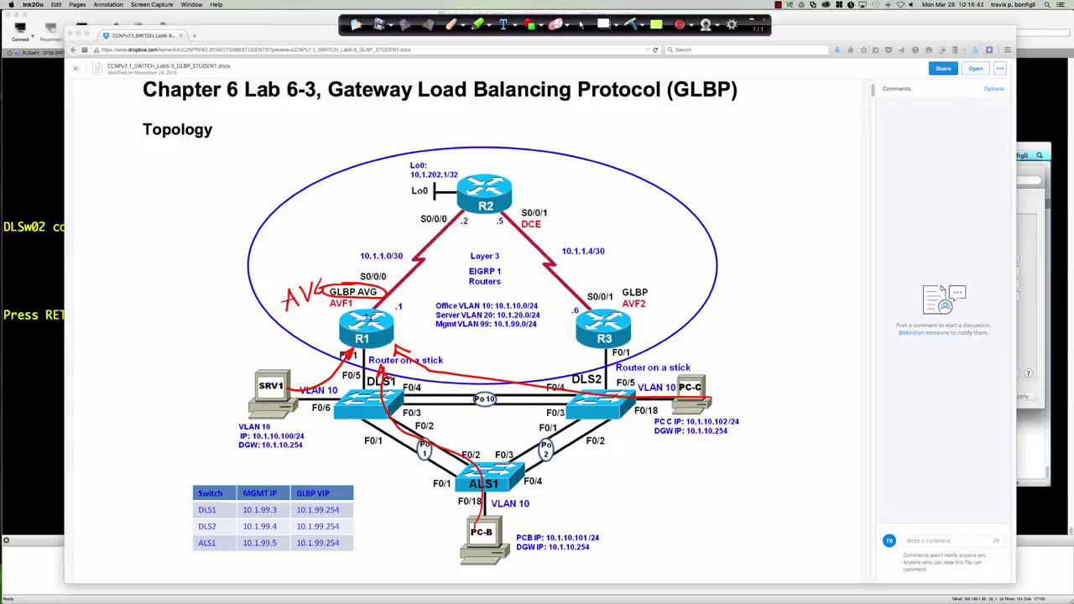
Circle R1 and its AVF1 label, write an AVF note beside R1, and circle 1 at SRV1
mouse_move(356, 304)
left_mouse_down()
mouse_move(370, 355)
mouse_move(382, 307)
mouse_move(342, 301)
left_mouse_up()
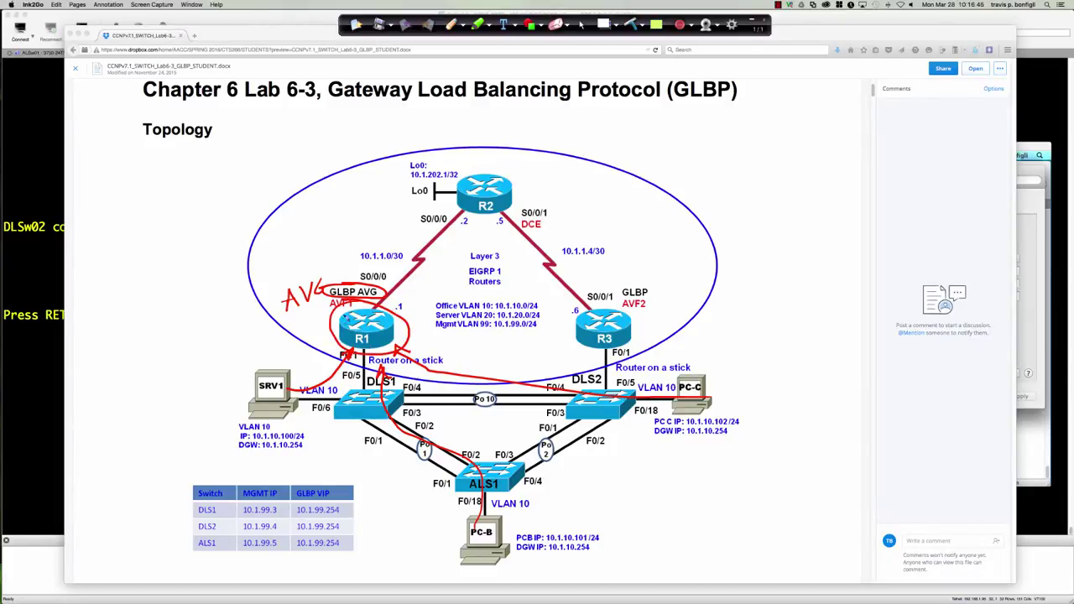
mouse_move(347, 296)
left_mouse_down()
mouse_move(328, 312)
mouse_move(356, 294)
left_mouse_up()
left_click_drag(250, 348, 260, 334)
mouse_move(268, 332)
left_mouse_down()
mouse_move(289, 327)
mouse_move(285, 348)
mouse_move(305, 321)
left_mouse_up()
left_click_drag(248, 361, 324, 328)
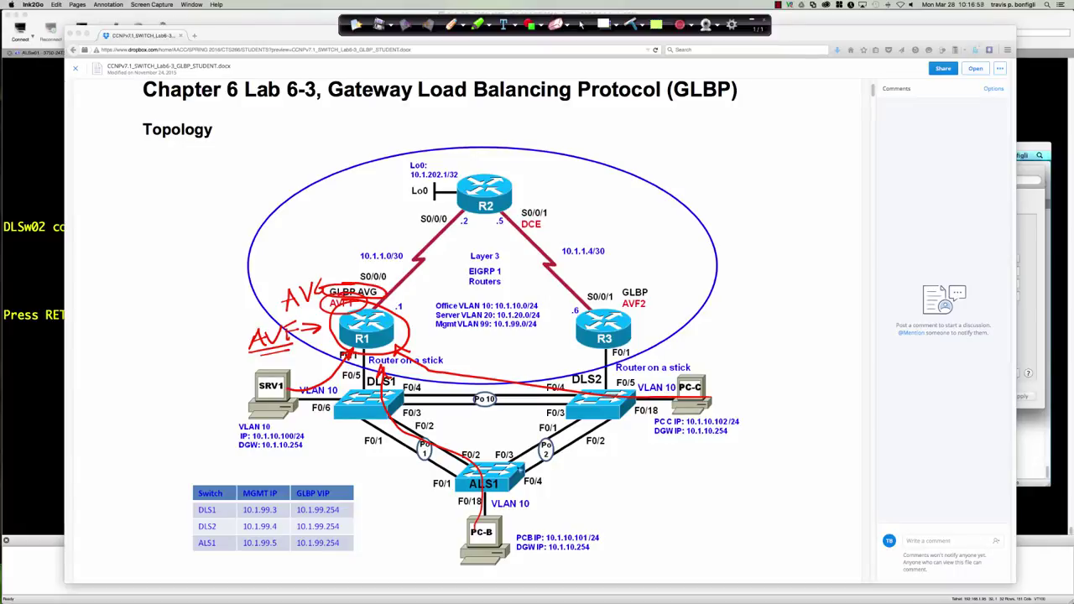
left_click_drag(220, 379, 218, 407)
mouse_move(217, 369)
left_mouse_down()
mouse_move(193, 396)
mouse_move(210, 370)
left_mouse_up()
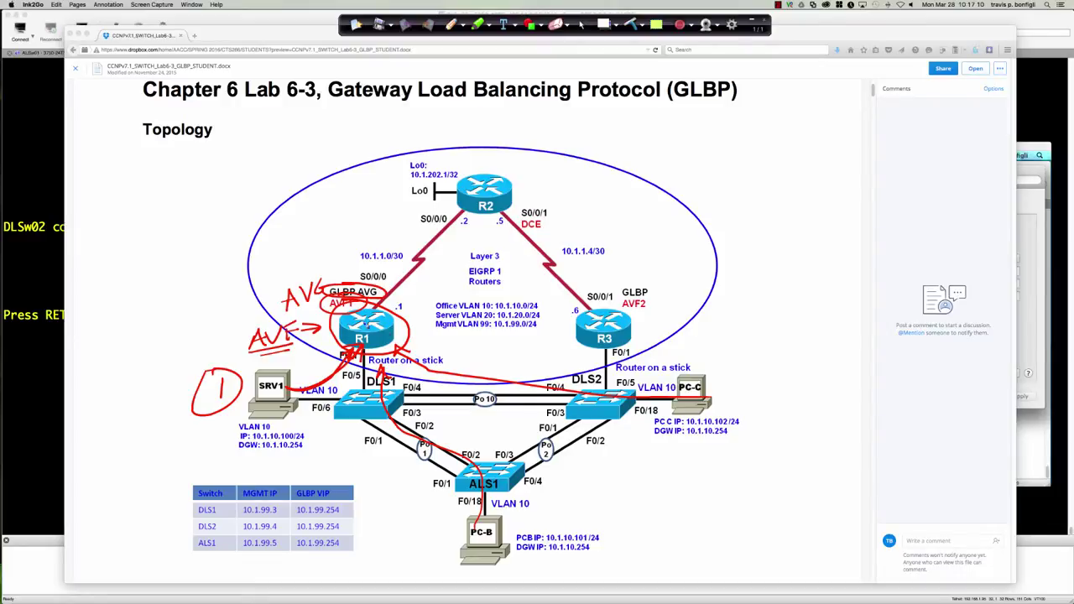
Mark PC-C with a circled 2, trace PC-C–R1 paths, and circle R3 with a vMAC arrow
mouse_move(727, 384)
left_mouse_down()
mouse_move(747, 388)
mouse_move(753, 404)
mouse_move(770, 394)
mouse_move(740, 375)
mouse_move(638, 377)
mouse_move(623, 363)
left_mouse_up()
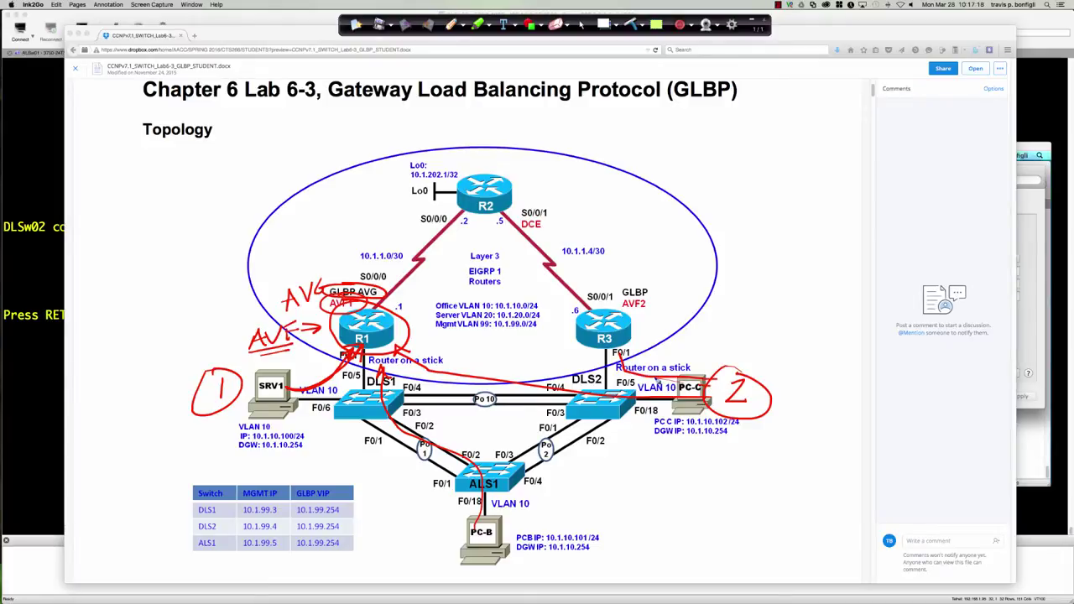
mouse_move(580, 368)
left_mouse_down()
mouse_move(416, 335)
mouse_move(420, 347)
left_mouse_up()
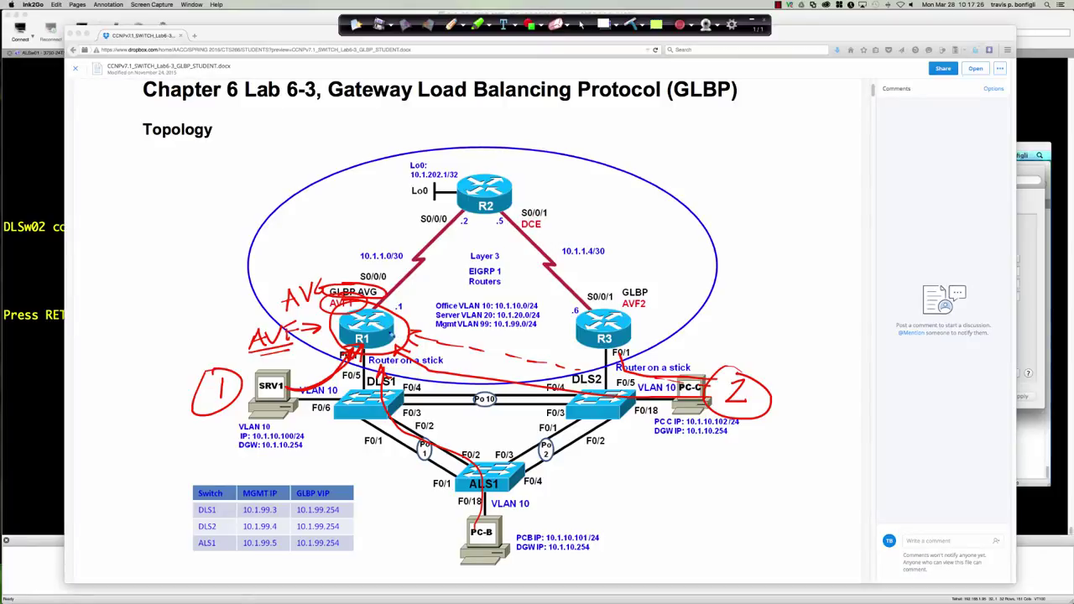
mouse_move(392, 332)
left_mouse_down()
mouse_move(452, 365)
mouse_move(660, 394)
mouse_move(638, 385)
left_mouse_up()
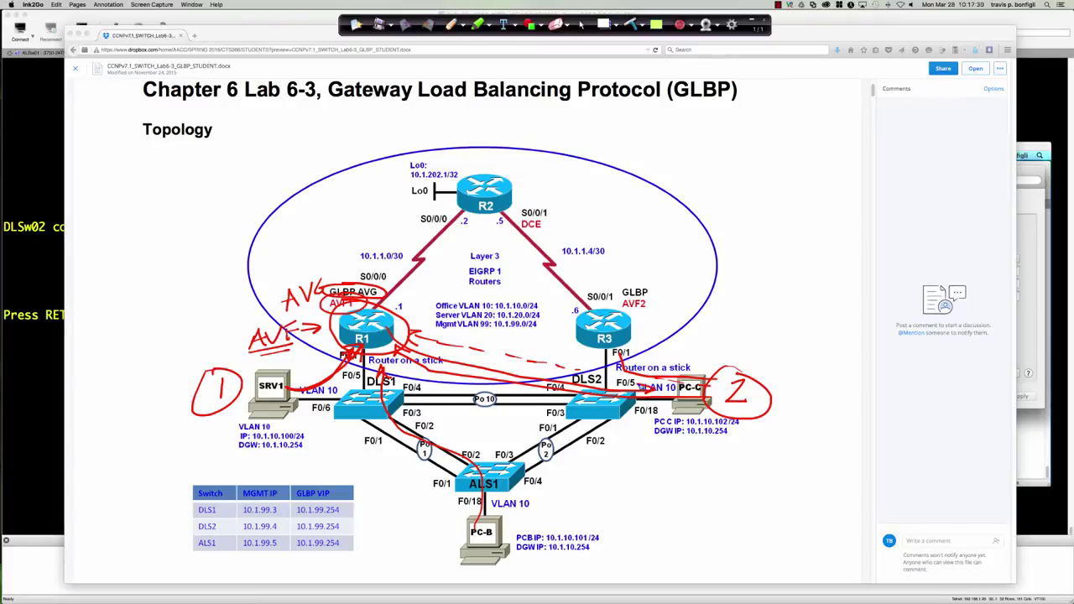
mouse_move(665, 347)
left_mouse_down()
mouse_move(628, 347)
mouse_move(647, 356)
mouse_move(700, 334)
mouse_move(732, 345)
left_mouse_up()
mouse_move(616, 325)
left_mouse_down()
mouse_move(591, 350)
mouse_move(586, 319)
mouse_move(598, 326)
left_mouse_up()
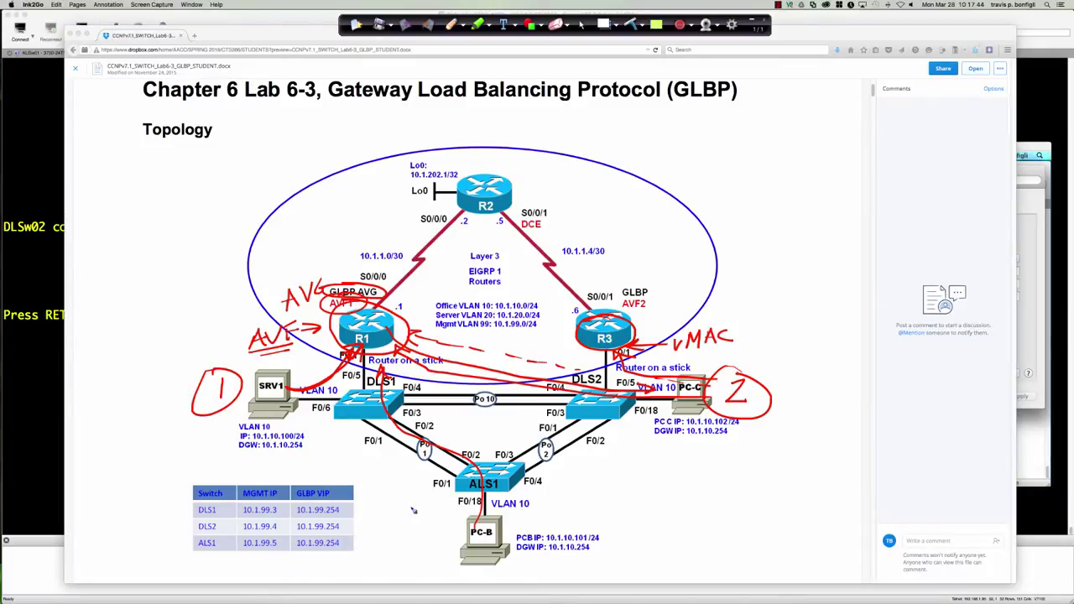
Mark PC-B with a circled 3, note DLS1's F0/2, and trace R1 down to ALS1
mouse_move(414, 518)
left_mouse_down()
mouse_move(418, 543)
mouse_move(457, 538)
mouse_move(435, 543)
left_mouse_up()
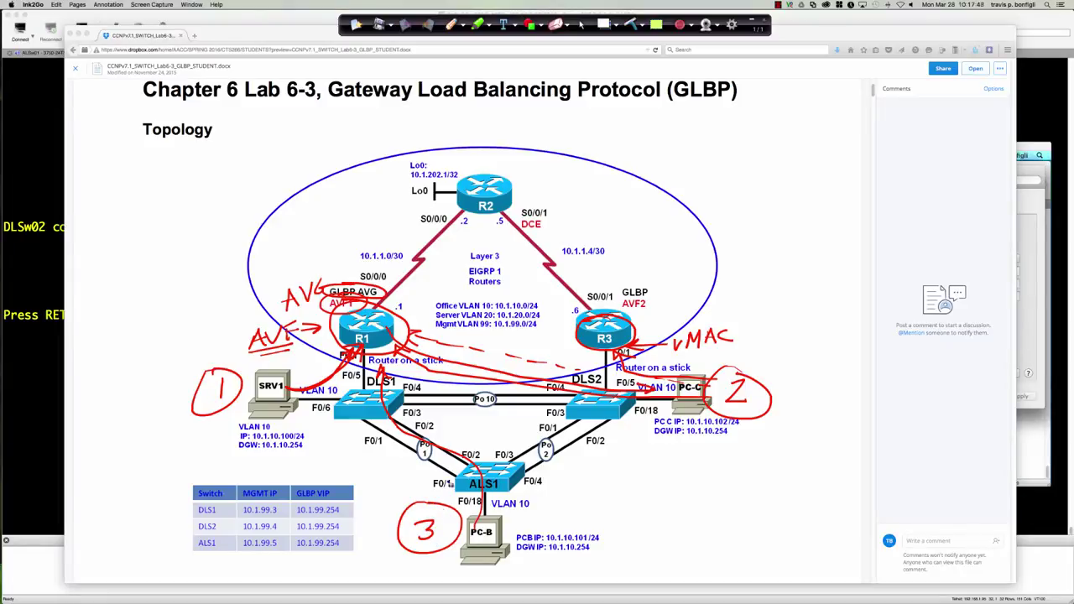
left_click_drag(436, 431, 467, 429)
mouse_move(394, 348)
left_mouse_down()
mouse_move(421, 416)
mouse_move(490, 490)
left_mouse_up()
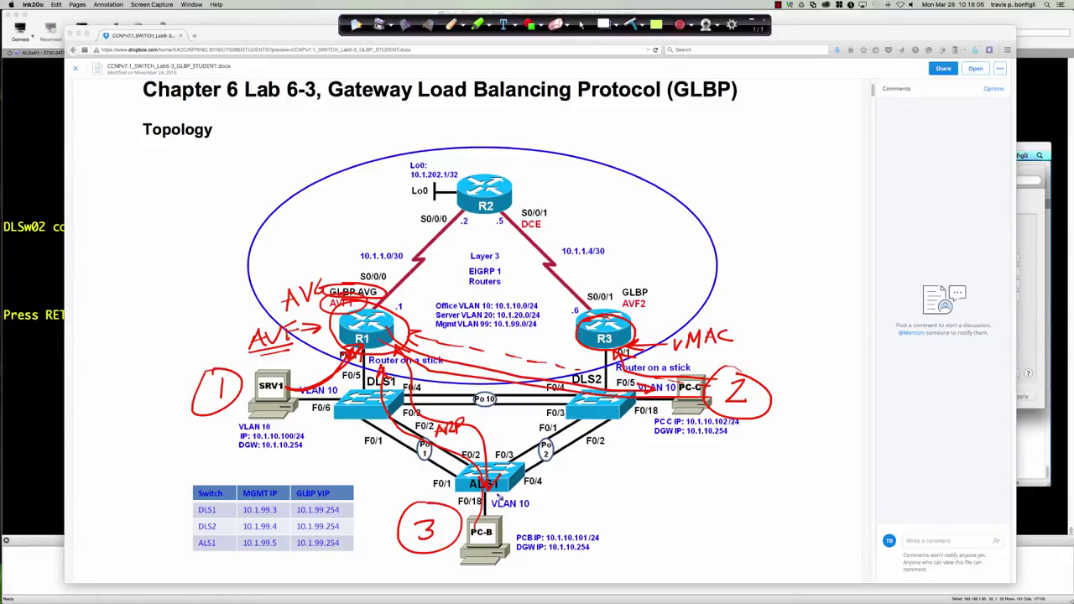
Recircle R1 and write a boxed 4 below DLS2's F0/2
mouse_move(373, 304)
left_mouse_down()
mouse_move(334, 347)
mouse_move(382, 309)
mouse_move(340, 308)
left_mouse_up()
mouse_move(602, 492)
left_mouse_down()
mouse_move(617, 497)
mouse_move(609, 508)
left_mouse_up()
mouse_move(574, 464)
left_mouse_down()
mouse_move(638, 525)
mouse_move(593, 464)
mouse_move(611, 369)
mouse_move(601, 379)
left_mouse_up()
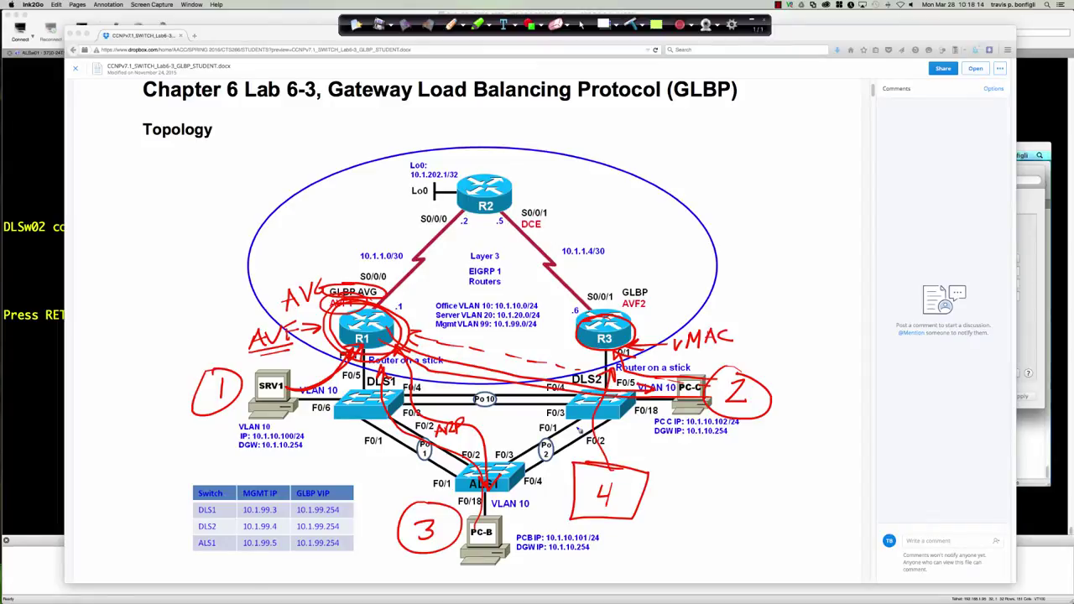
Write a boxed 5 left of ALS1 and ellipse the handwritten AVG beside R1
mouse_move(367, 490)
left_mouse_down()
mouse_move(380, 467)
mouse_move(395, 504)
mouse_move(353, 460)
mouse_move(379, 386)
left_mouse_up()
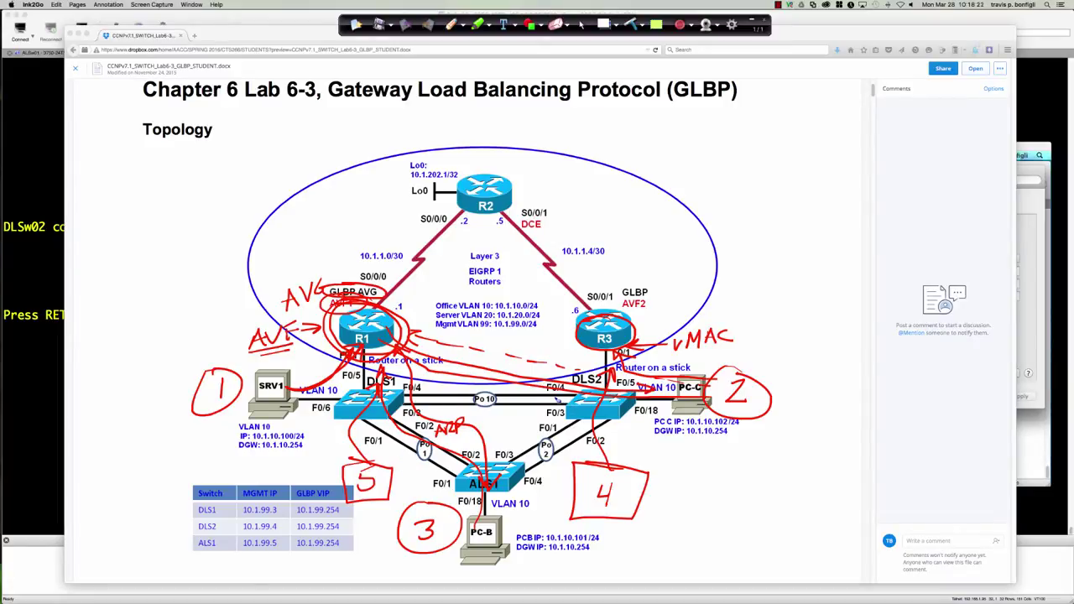
mouse_move(316, 296)
left_mouse_down()
mouse_move(319, 274)
mouse_move(266, 284)
mouse_move(322, 313)
left_mouse_up()
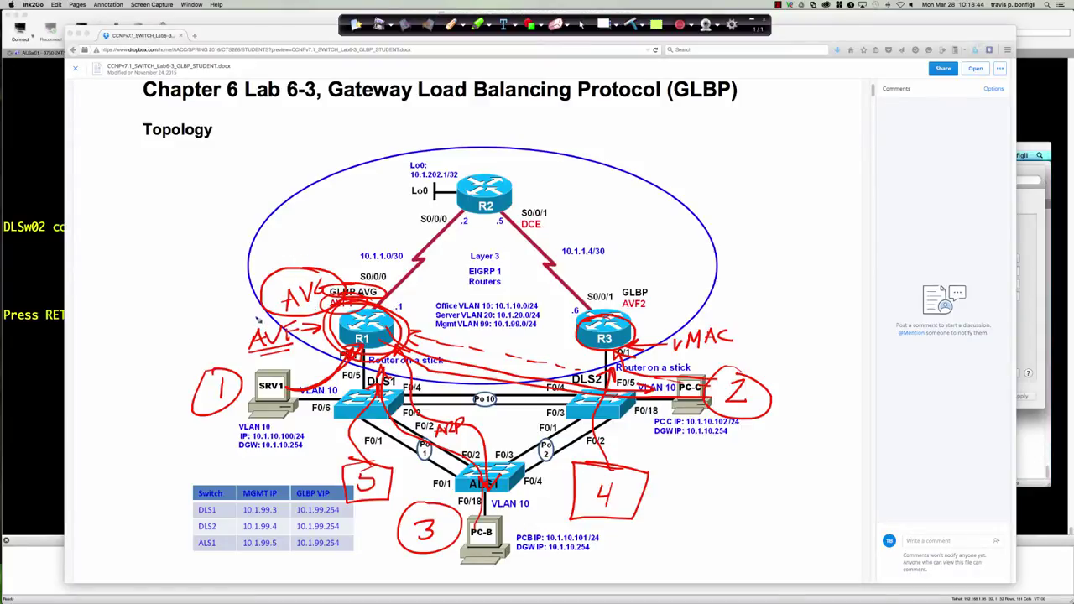
Write a boxed '4 AVF' note in the left margin with an arrow to R1's AVF
mouse_move(122, 241)
left_mouse_down()
mouse_move(119, 280)
mouse_move(156, 248)
mouse_move(166, 274)
left_mouse_up()
mouse_move(151, 266)
left_mouse_down()
mouse_move(183, 250)
mouse_move(183, 274)
left_mouse_up()
left_click_drag(185, 247, 201, 245)
mouse_move(185, 261)
left_mouse_down()
mouse_move(198, 260)
mouse_move(126, 233)
mouse_move(99, 294)
mouse_move(221, 243)
mouse_move(182, 236)
left_mouse_up()
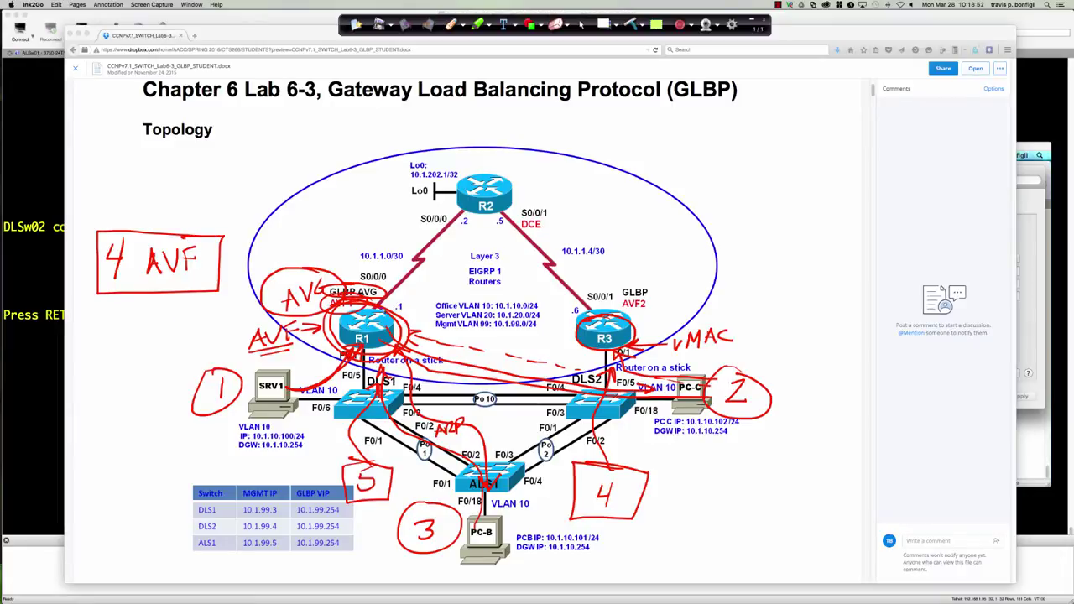
mouse_move(202, 337)
left_mouse_down()
mouse_move(245, 337)
mouse_move(236, 343)
left_mouse_up()
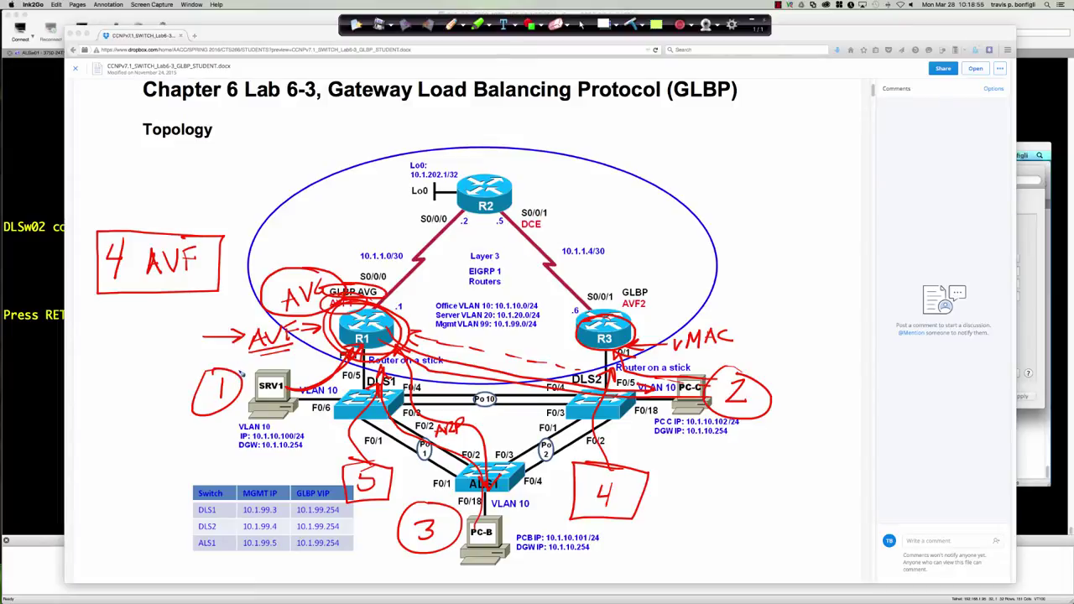
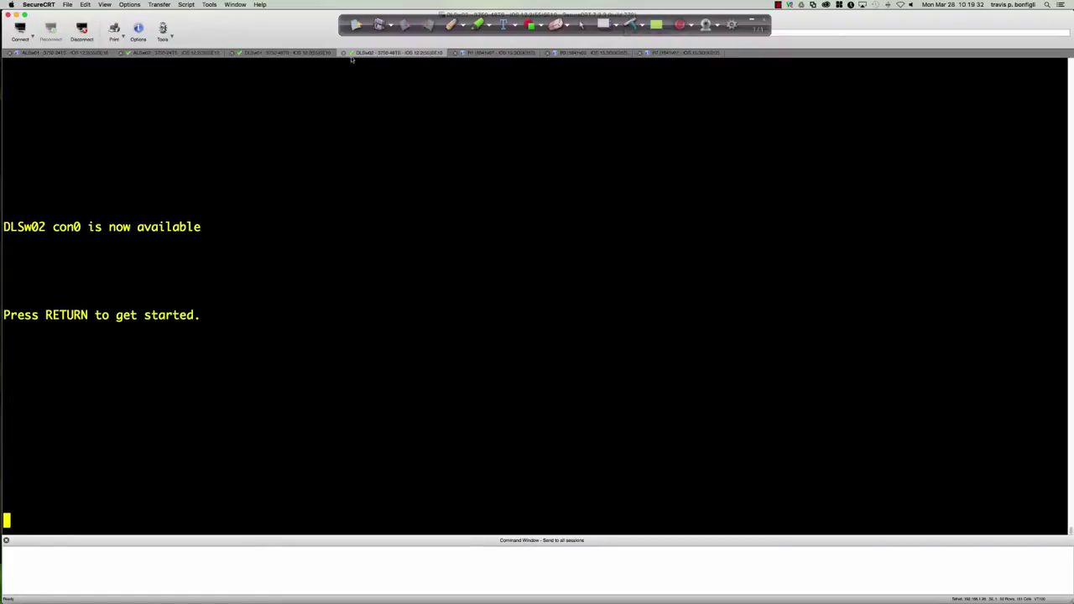
On the R1 session, enter privileged and global configuration mode and run 'do sh run'
key("Return")
key("Return")
key("Return")
key("Return")
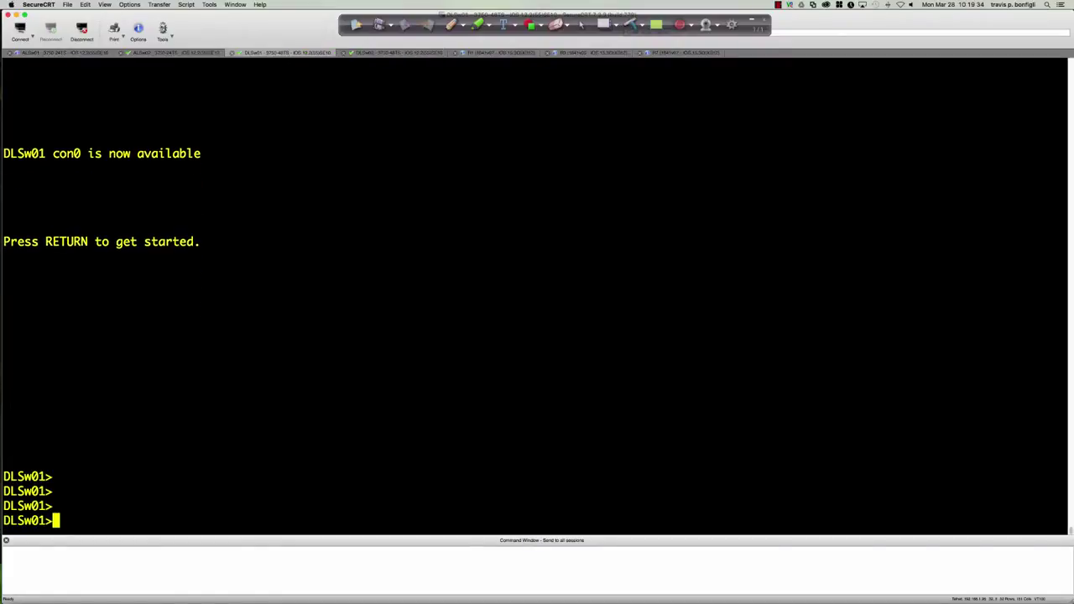
left_click(487, 53)
key("Return")
key("Return")
key("Return")
key("Return")
type("en")
key("Return")
type("conf t")
key("Return")
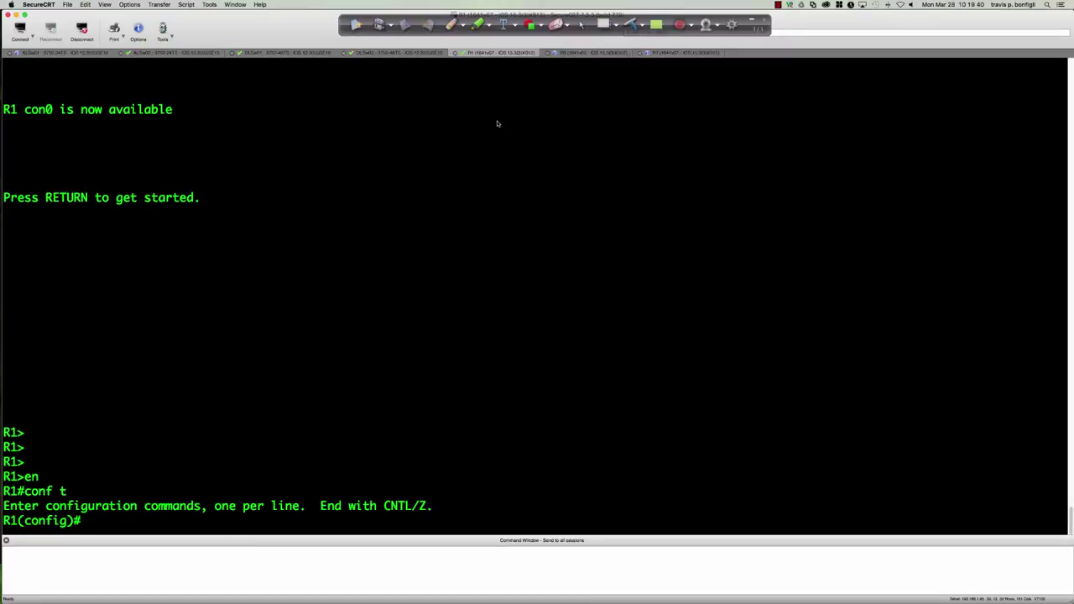
key("Return")
key("Return")
key("Return")
type("do sh run")
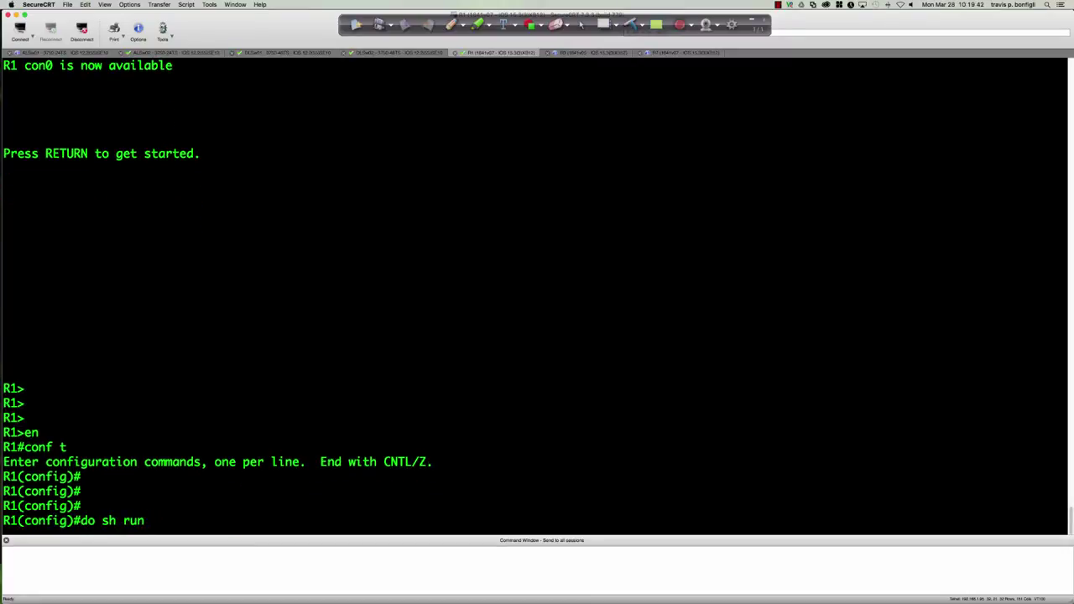
key("Return")
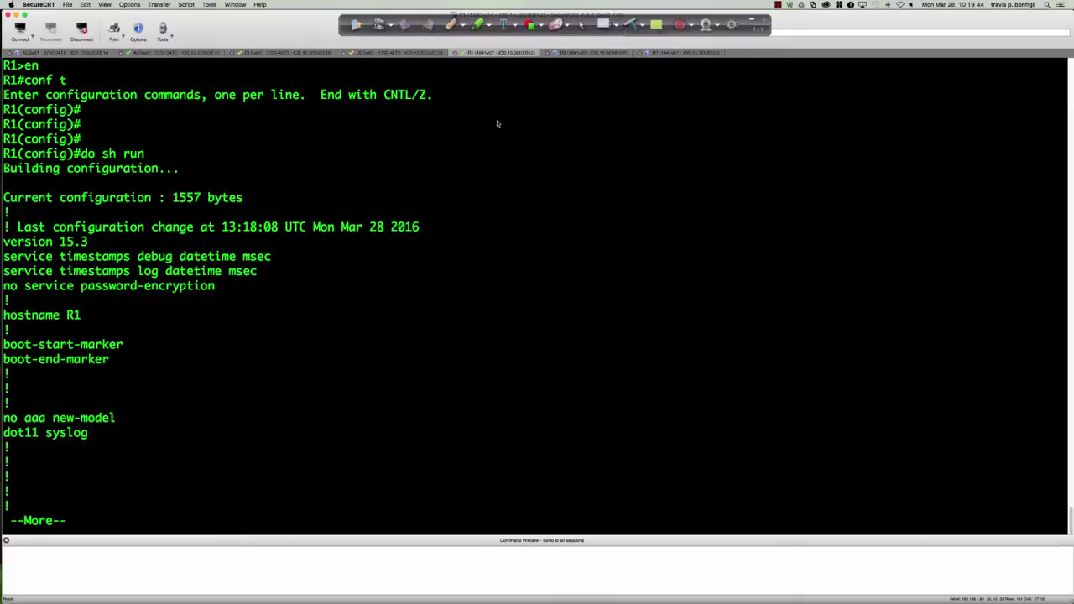
Page R1's running configuration to the interface section, quit it, and enter 'int fa0/0.10'
key("space")
key("space")
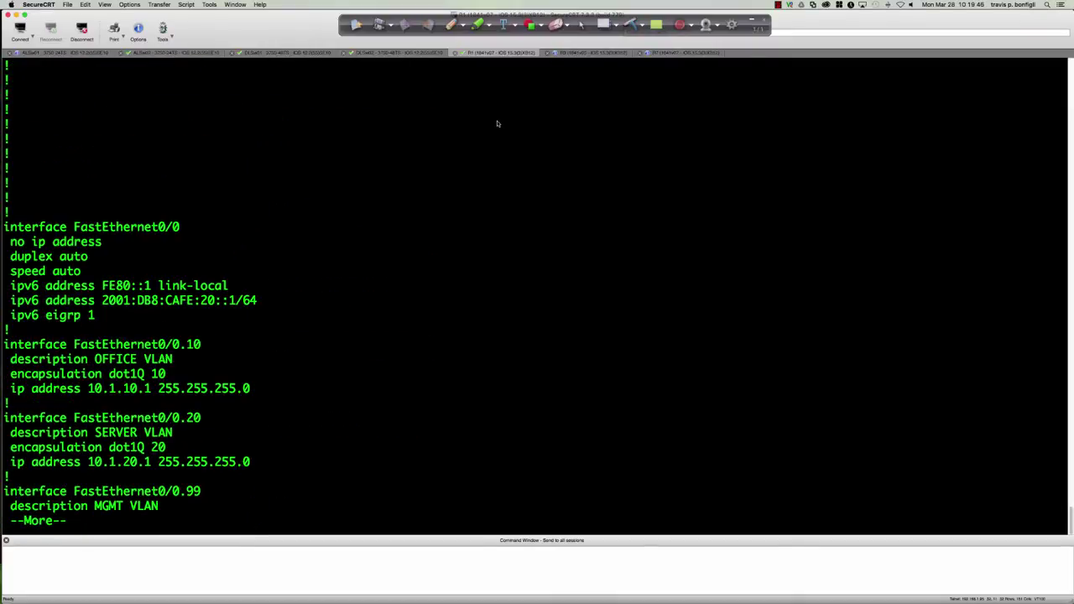
key("Return")
key("Return")
key("Return")
key("Return")
key("Return")
key("Return")
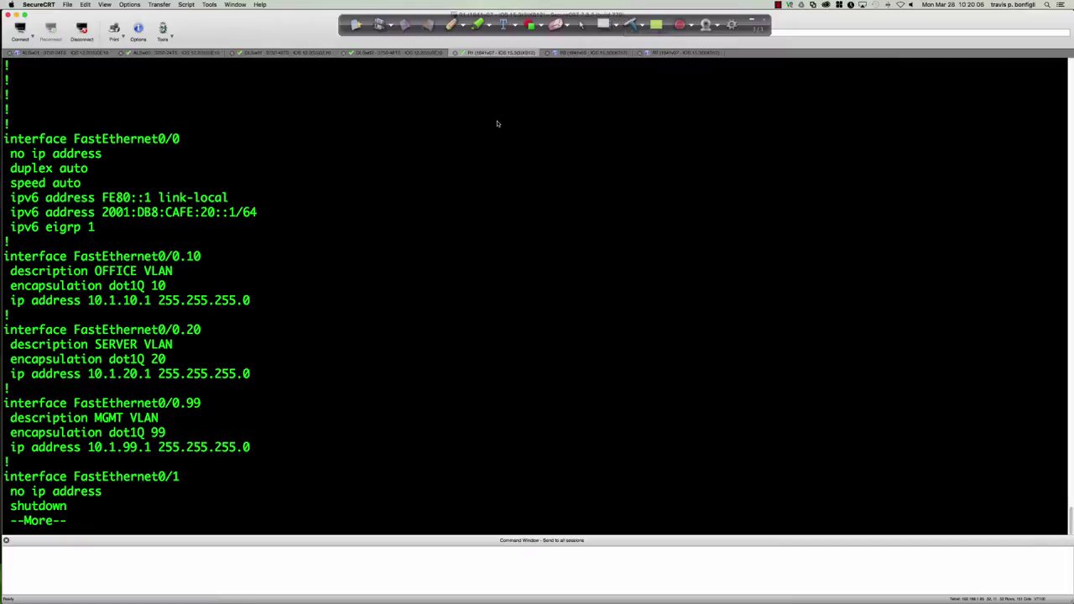
type("q")
type("int fa0/0")
type(".10")
Enter subinterface Fa0/0.10 and type 'glbp 10 ip 10.1.10.254' at the prompt
key("Return")
type("gl")
key("Tab")
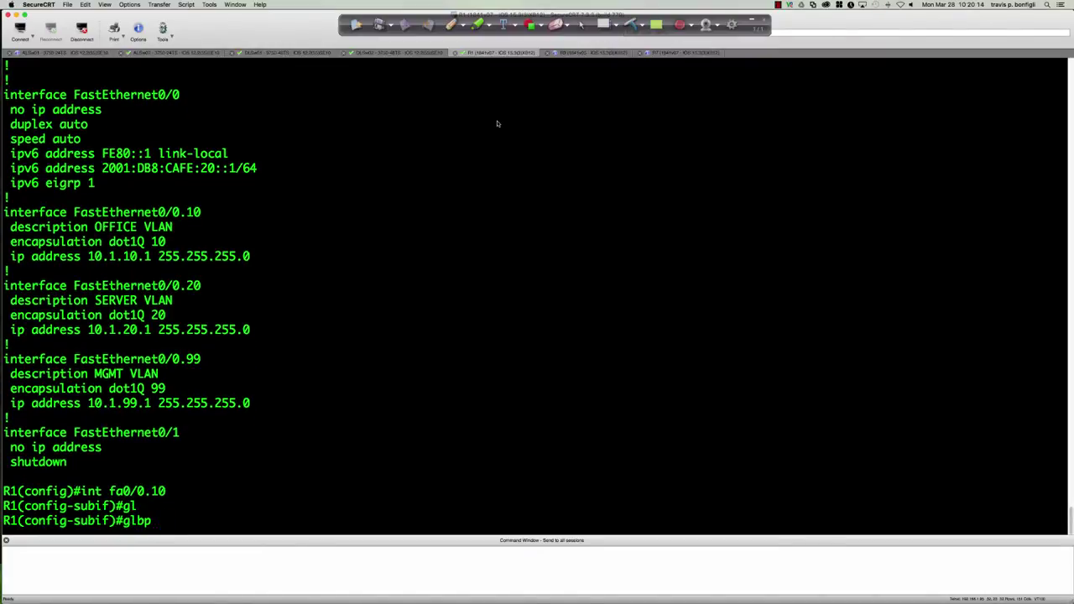
type("10 ip 10.1.10.254")
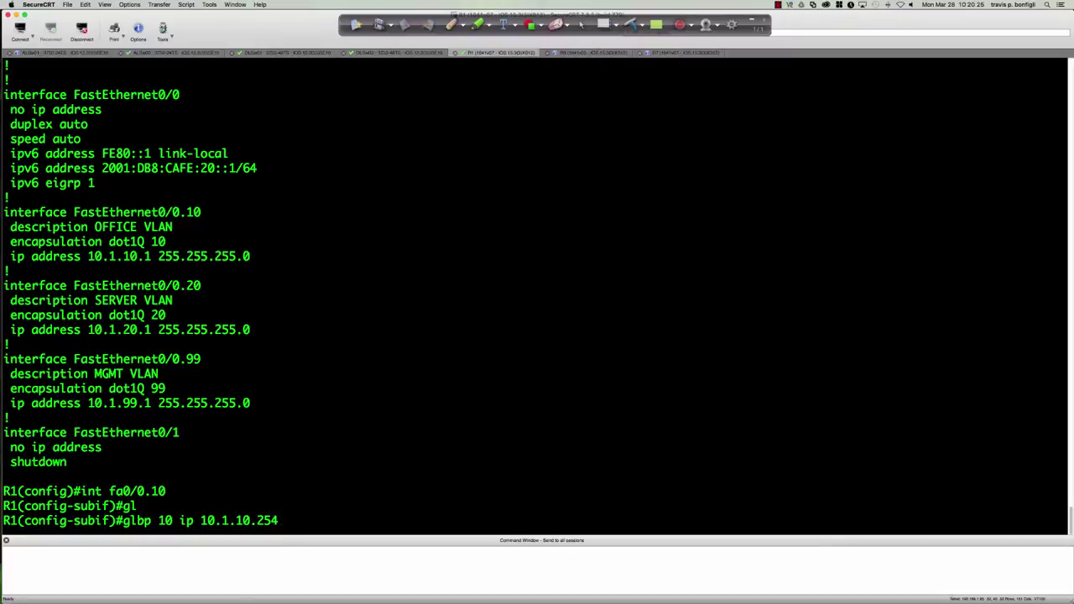
key("super+Tab")
key("super+Tab")
key("super+Tab")
key("super+Tab")
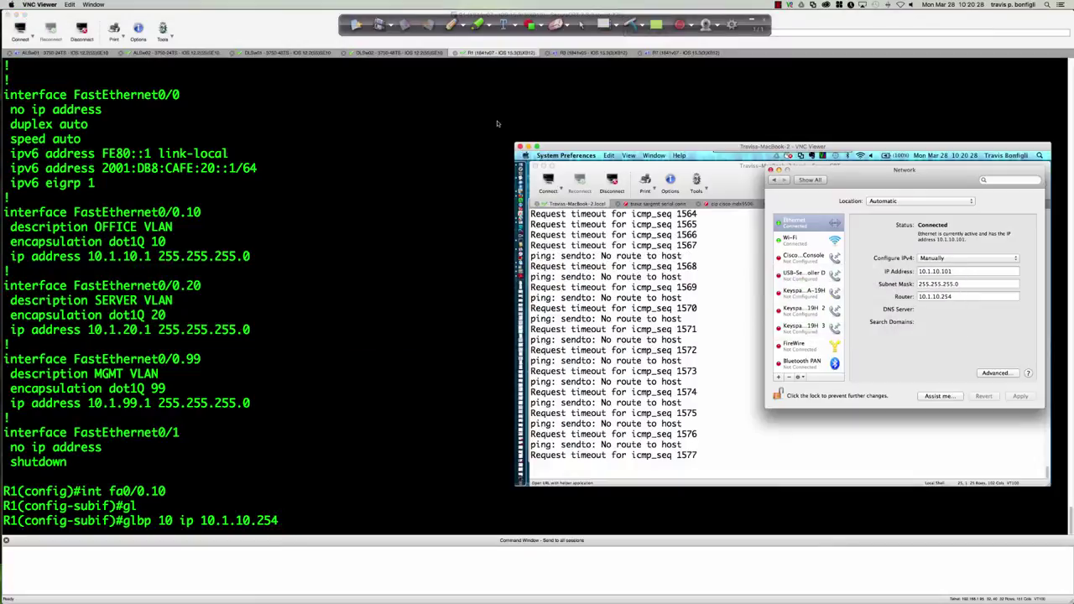
Show the remote Mac's timing-out ping alongside its Network settings (IP 10.1.10.101, router 10.1.10.254)
left_click_drag(647, 148, 623, 115)
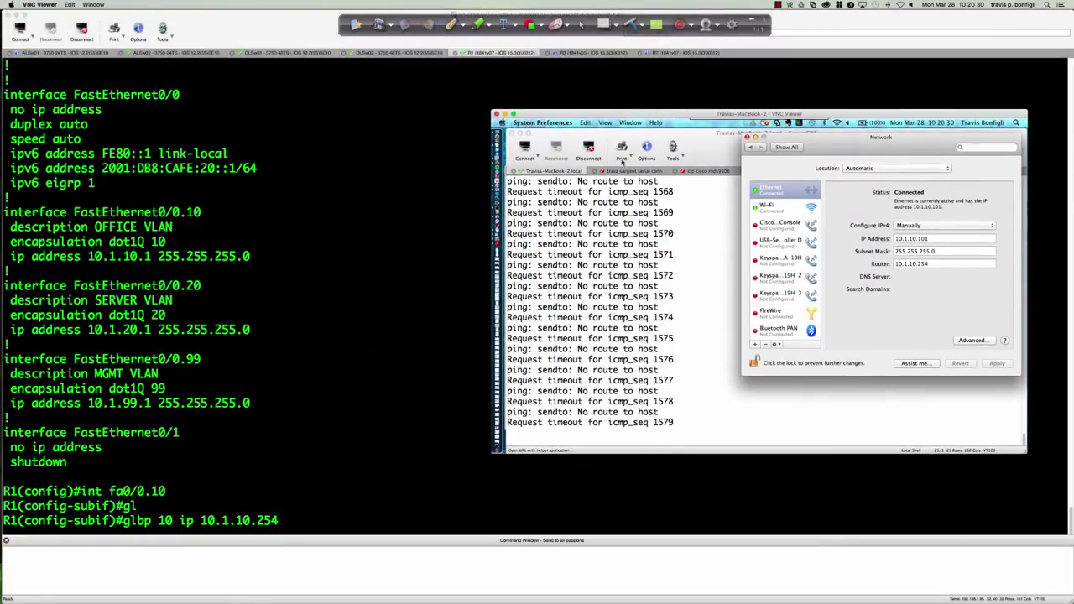
left_click(642, 258)
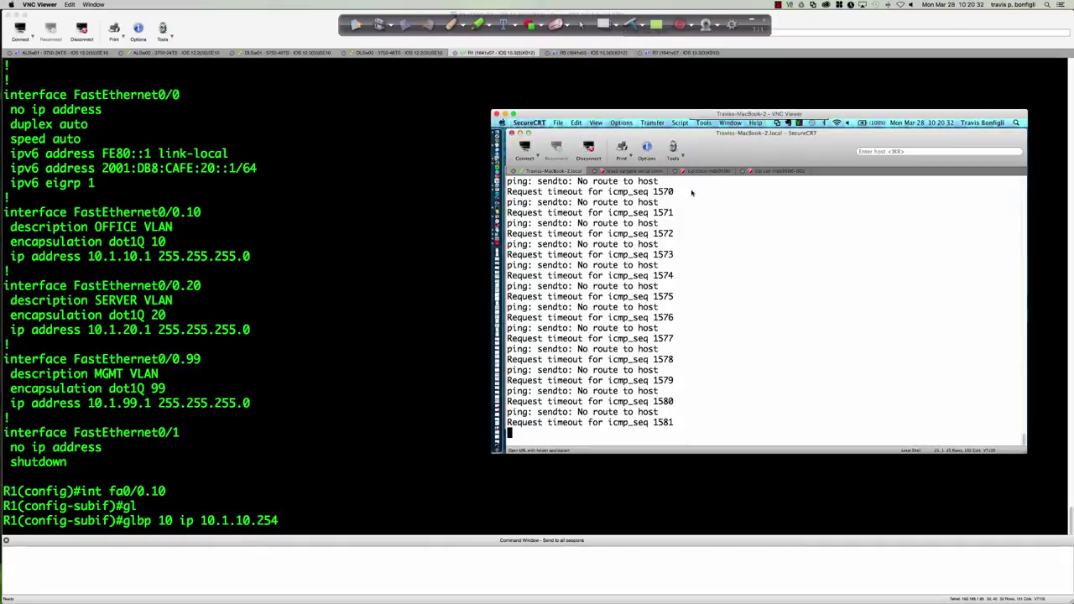
left_click(522, 245)
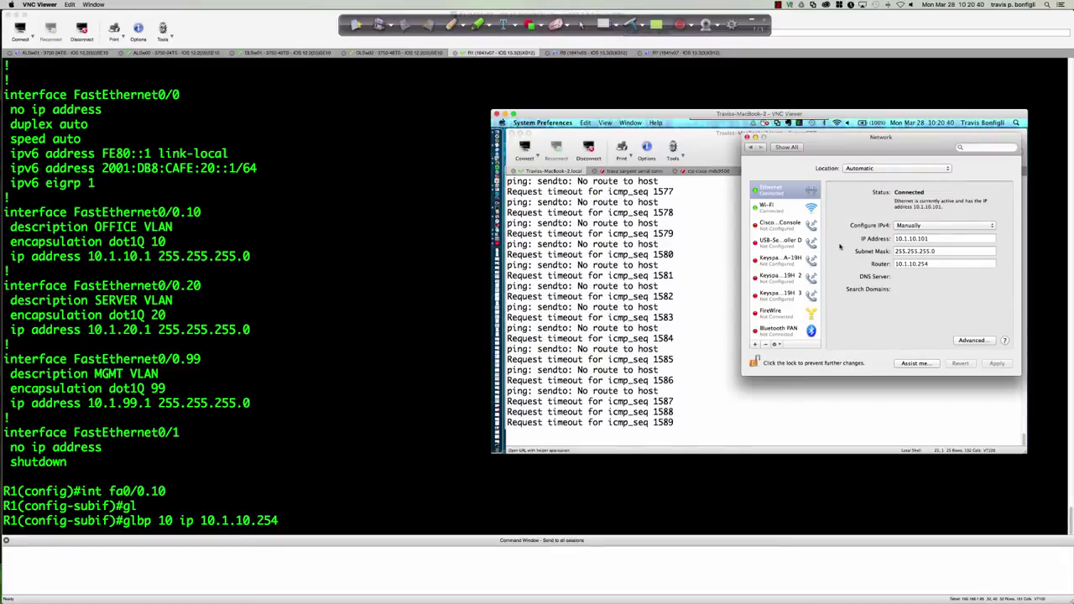
key("super+Tab")
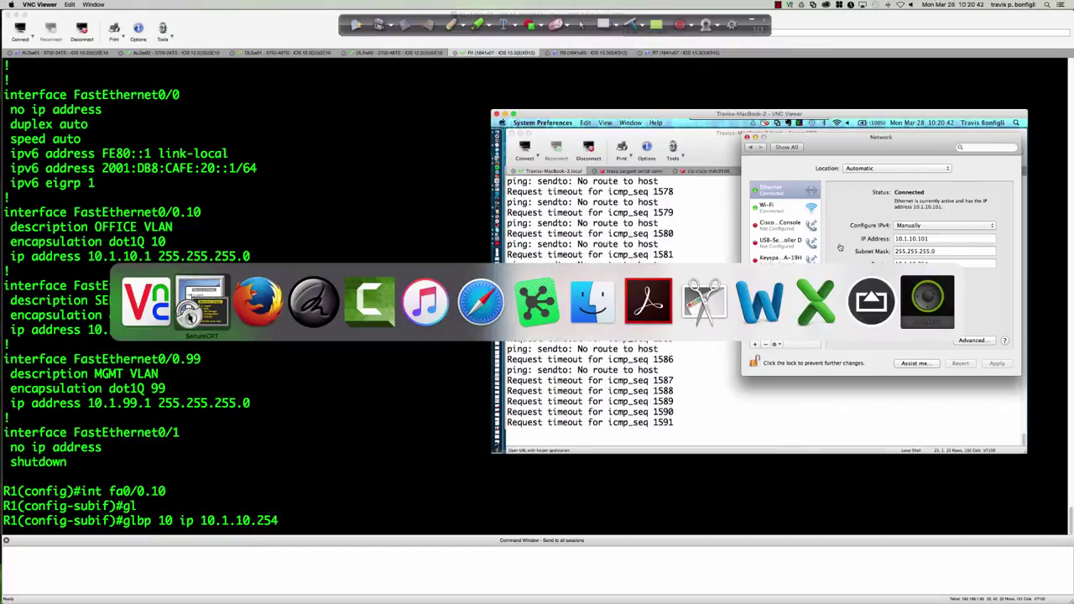
Check the Lab 6-3 GLBP topology for PC-B's gateway 10.1.10.254, then return to VNC Viewer
key("super+Tab")
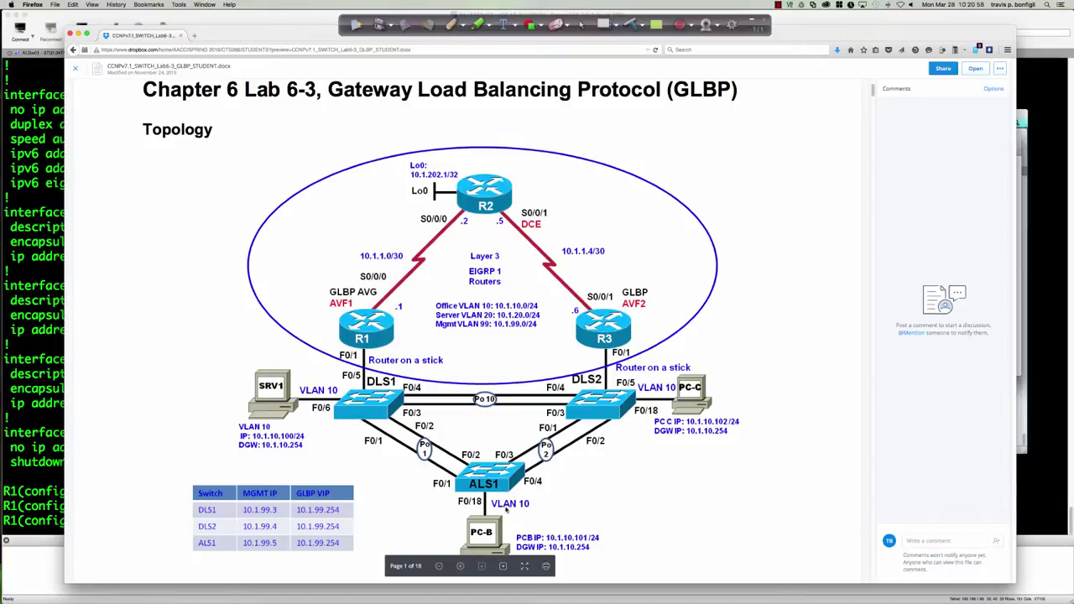
key("super+Tab")
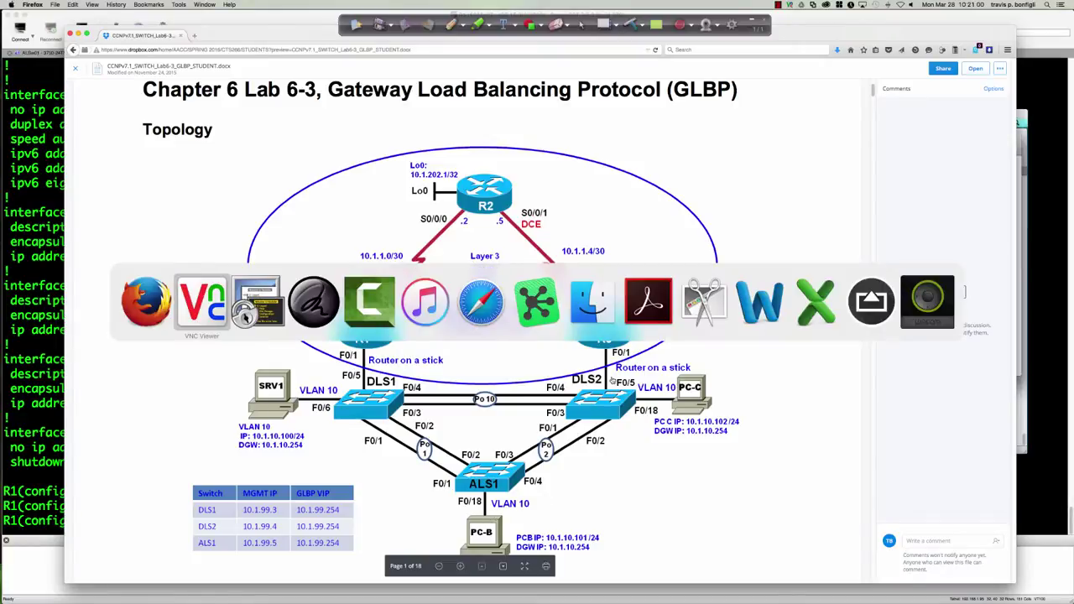
left_click(52, 282)
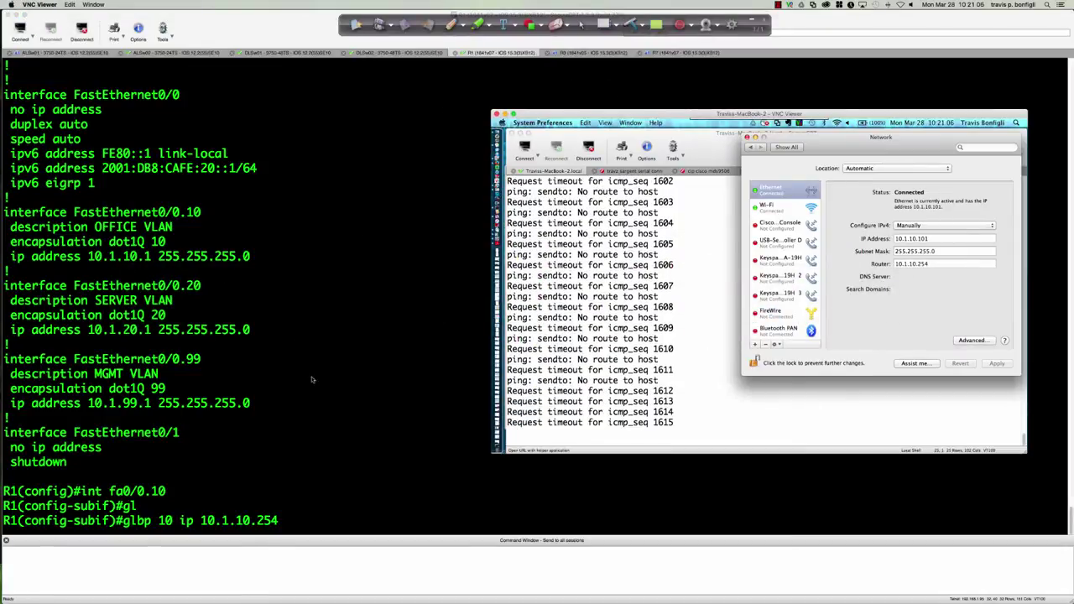
Apply GLBP group 10 virtual IP 10.1.10.254 on R1, confirming it matches the host's gateway
left_click(280, 499)
key("Return")
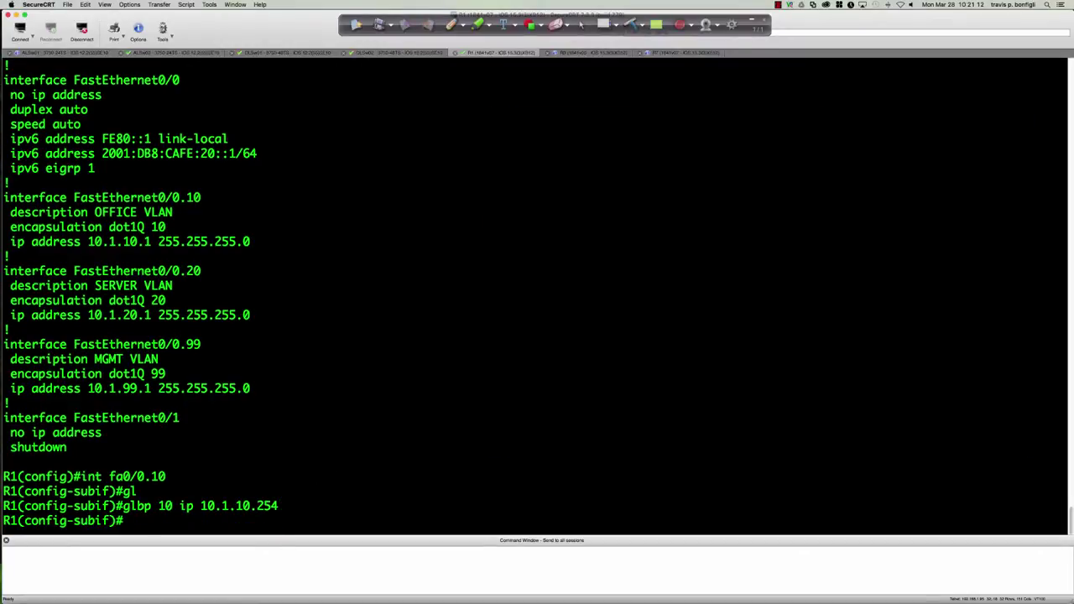
key("Return")
key("super+Tab")
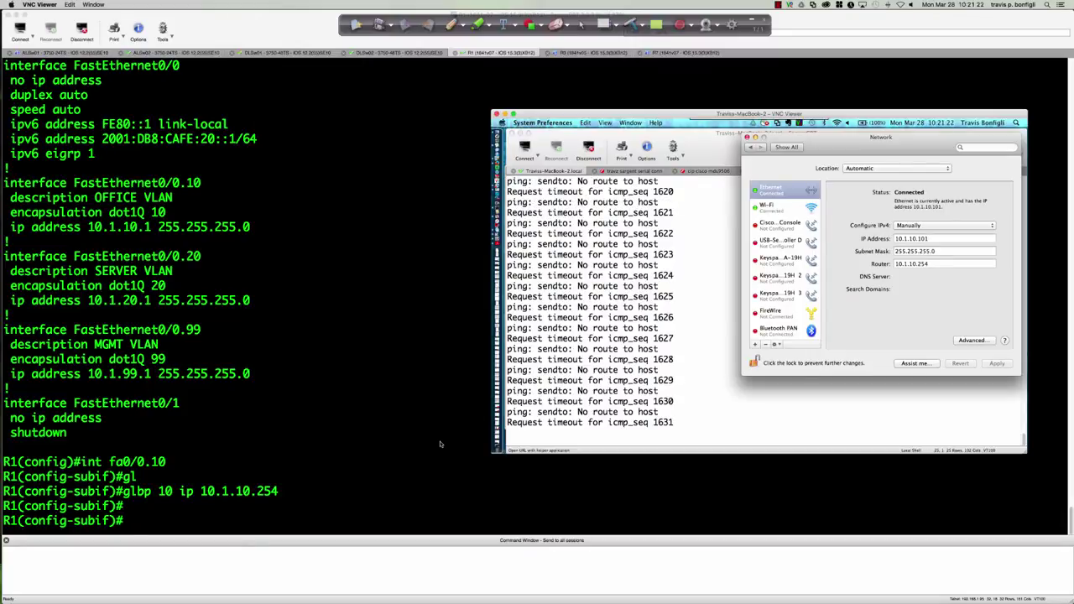
double_click(904, 264)
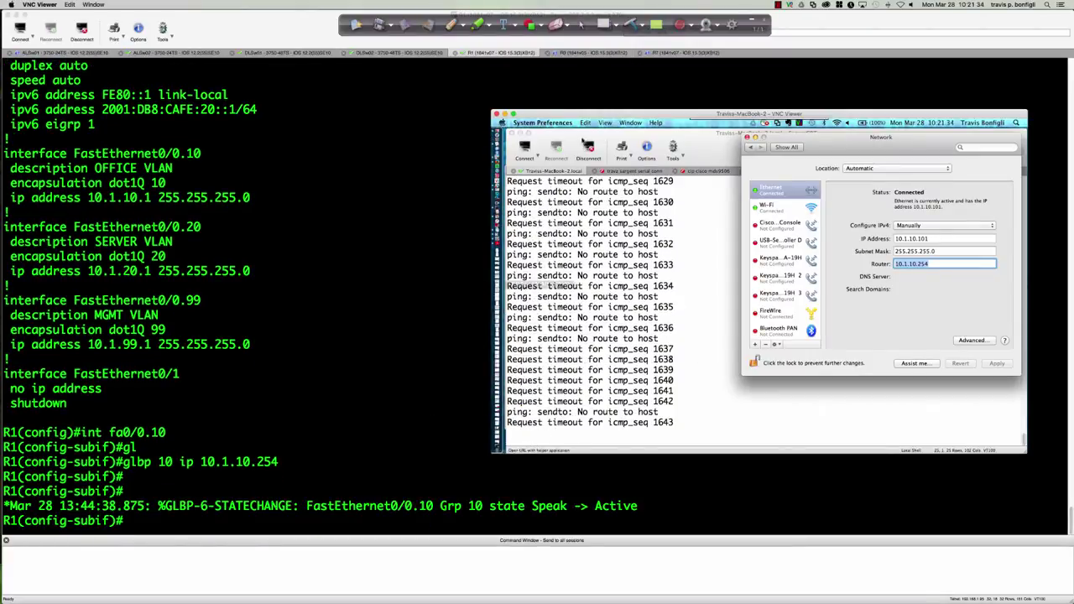
left_click(412, 297)
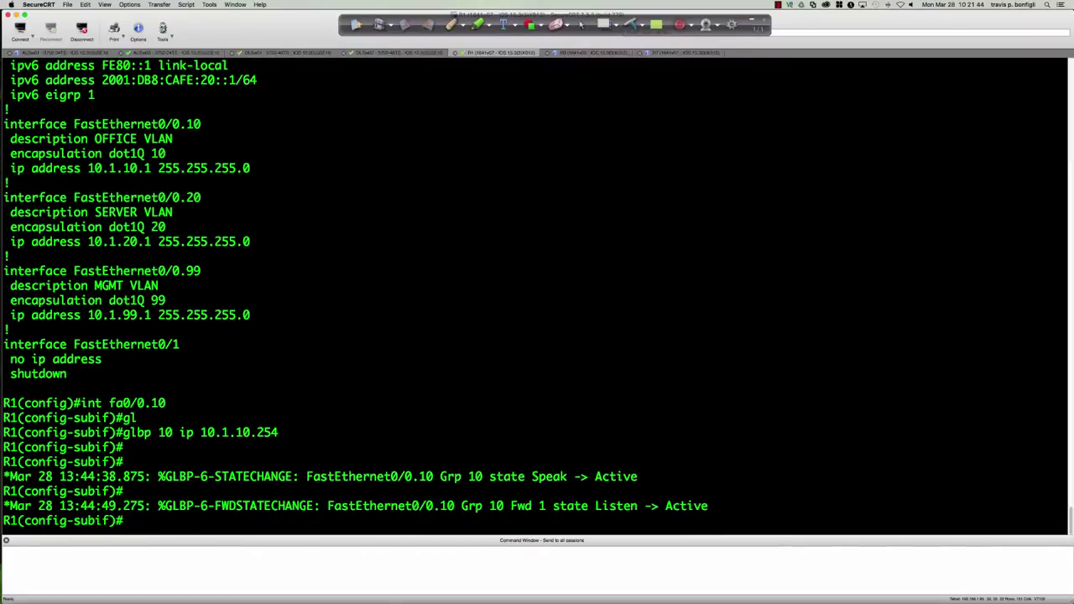
key("Up")
Set GLBP group 10 priority to 200 on Fa0/0.10
key("BackSpace")
key("BackSpace")
key("BackSpace")
key("BackSpace")
key("BackSpace")
key("BackSpace")
key("BackSpace")
key("BackSpace")
key("BackSpace")
key("BackSpace")
key("BackSpace")
key("BackSpace")
key("BackSpace")
key("BackSpace")
type("pri")
key("Tab")
type("200")
key("Return")
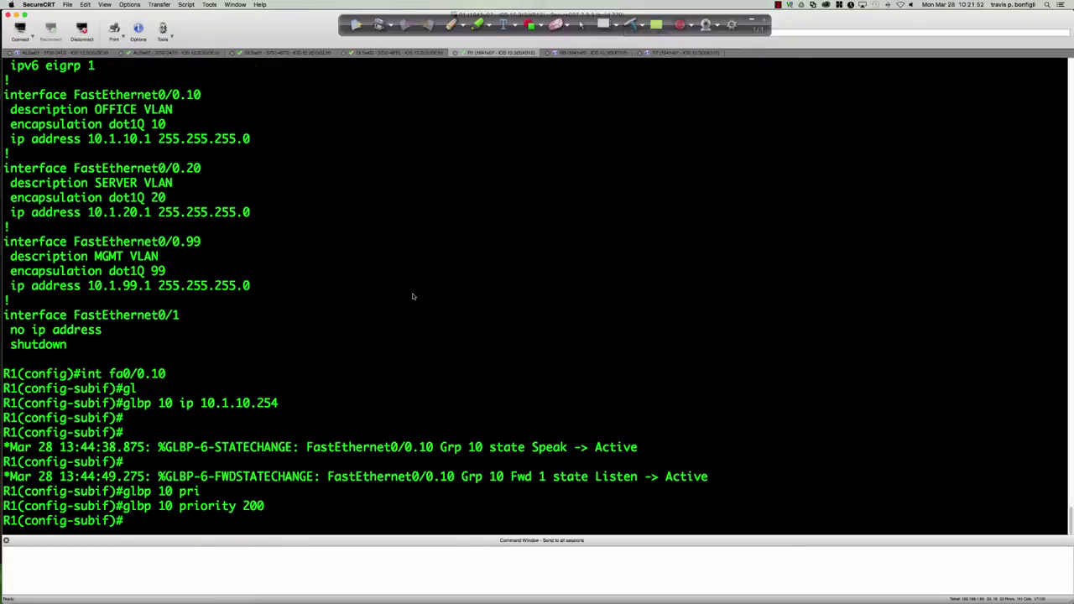
Enable preemption for GLBP group 10 with 'glbp 10 preempt'
type("gl")
key("Tab")
type("10 pre")
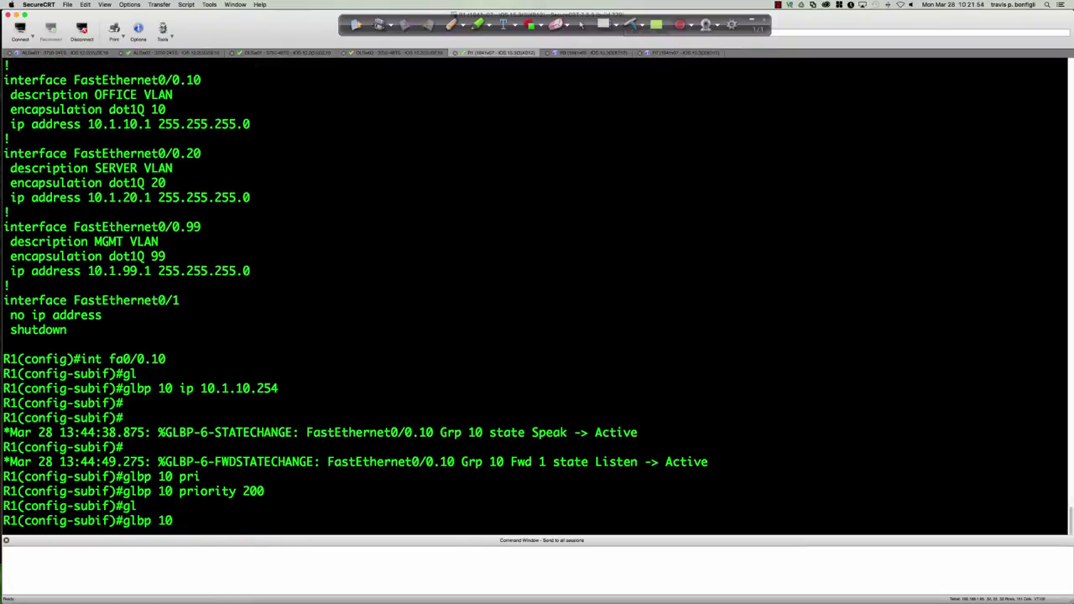
key("Tab")
key("Return")
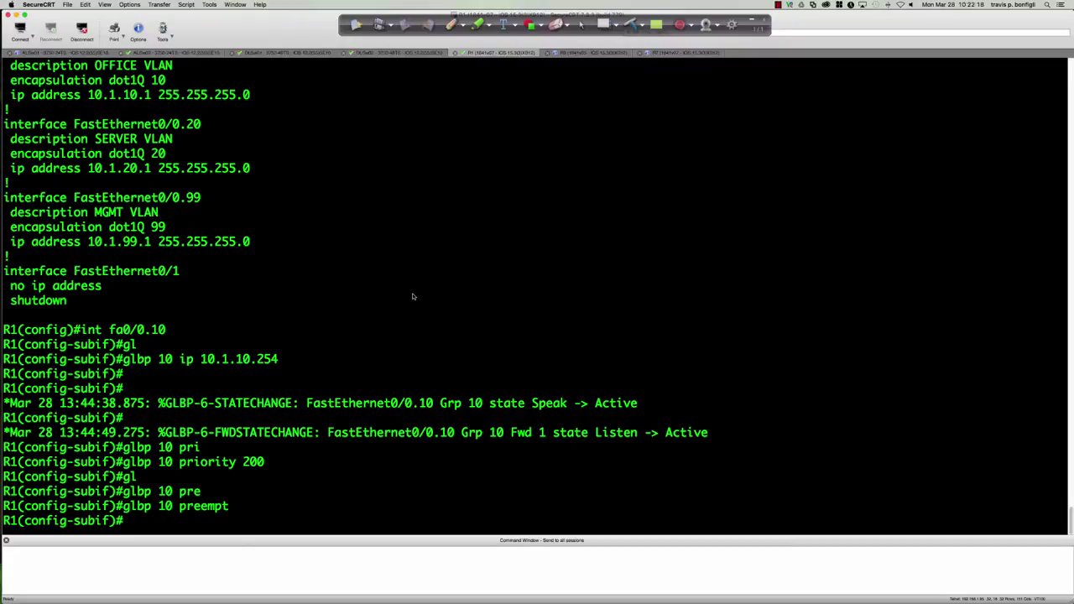
Enter subinterface Fa0/0.20 and set GLBP group 20 virtual IP 10.1.20.254
key("Return")
key("Return")
key("Return")
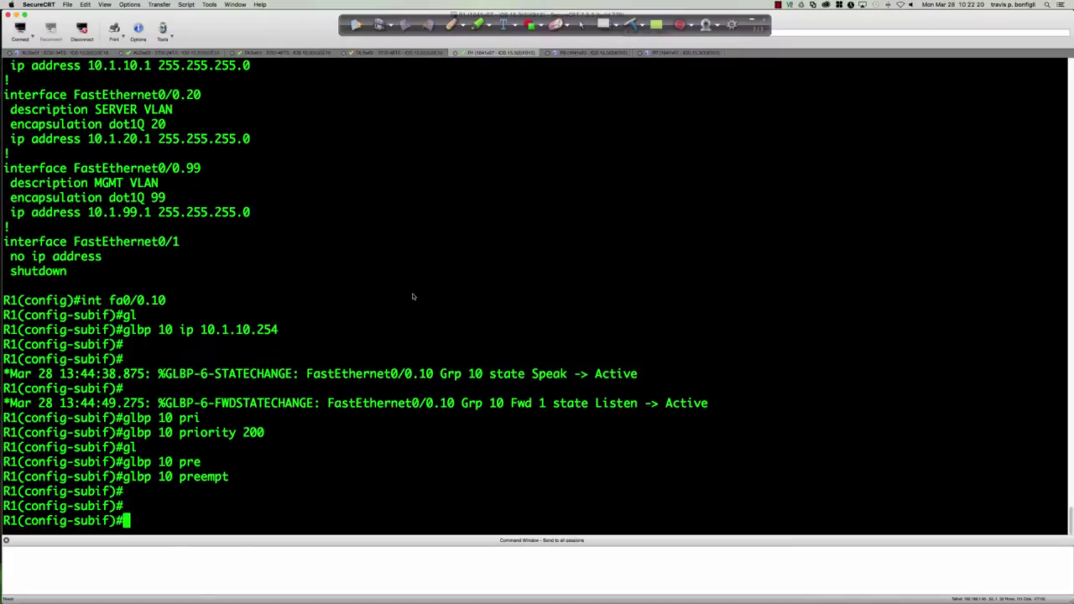
type("int")
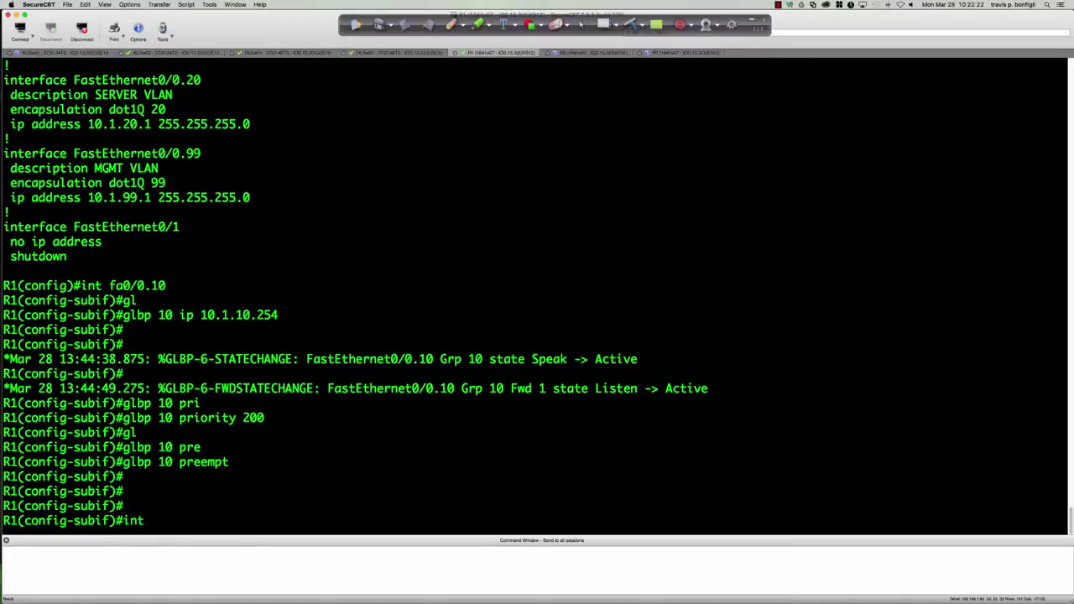
type(" fa0/0.20")
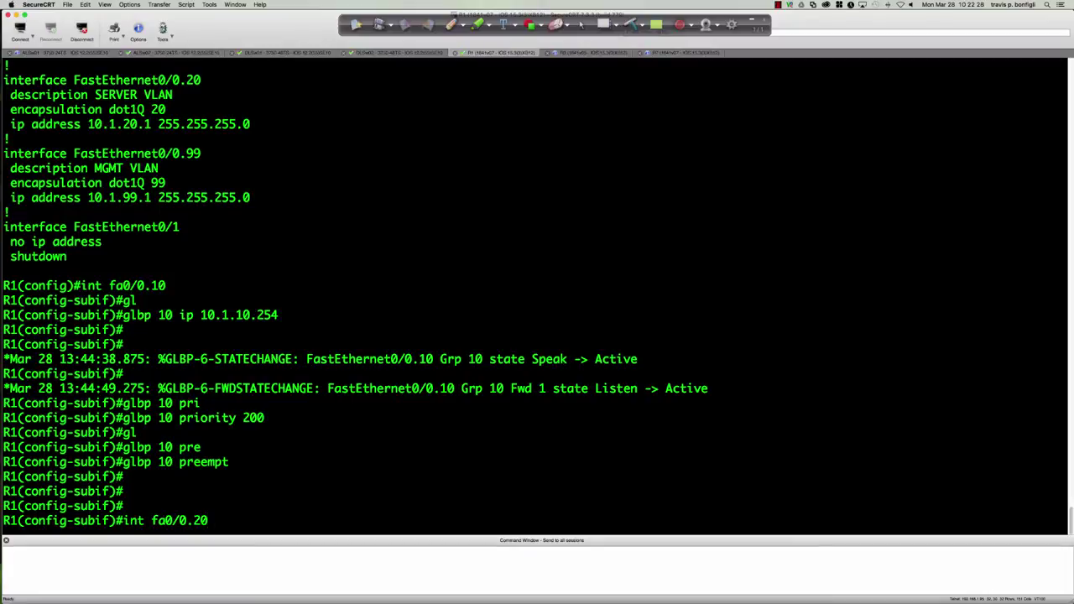
key("Return")
type("gl")
key("Tab")
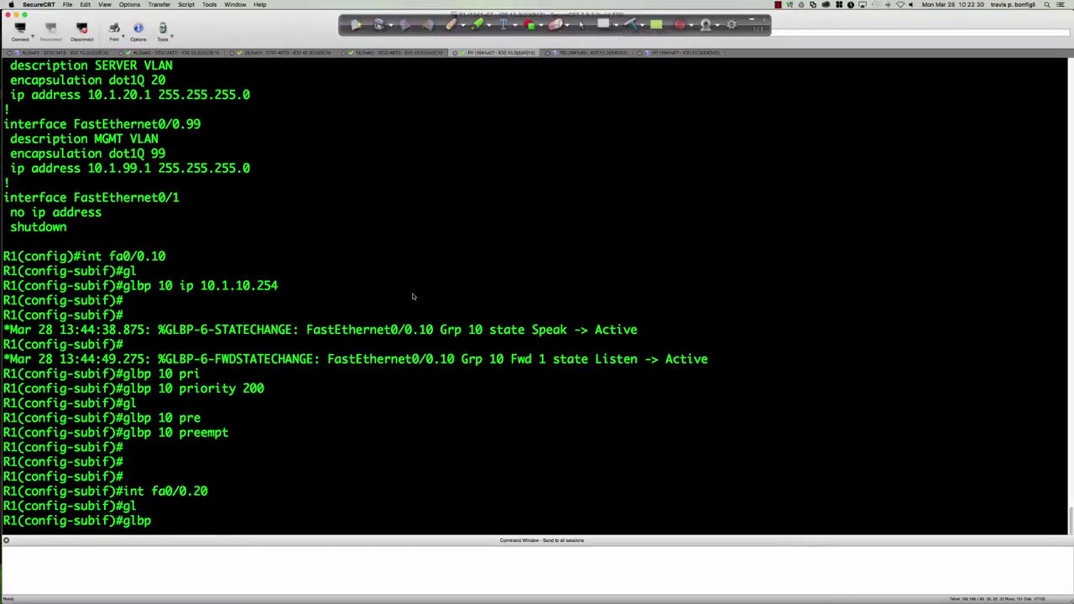
type("20 ip 10.1.20.254")
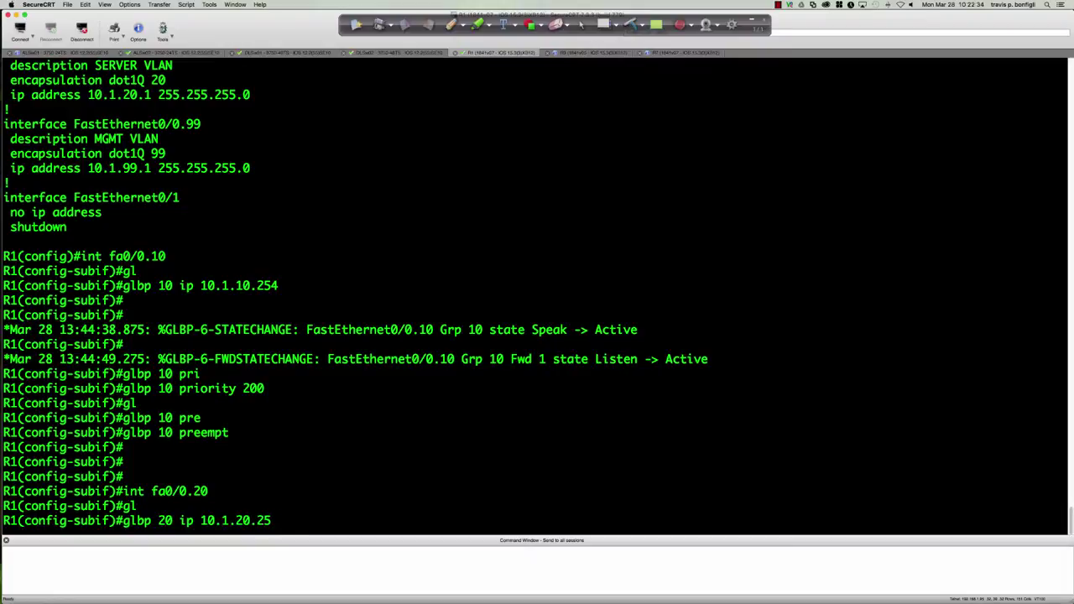
key("Return")
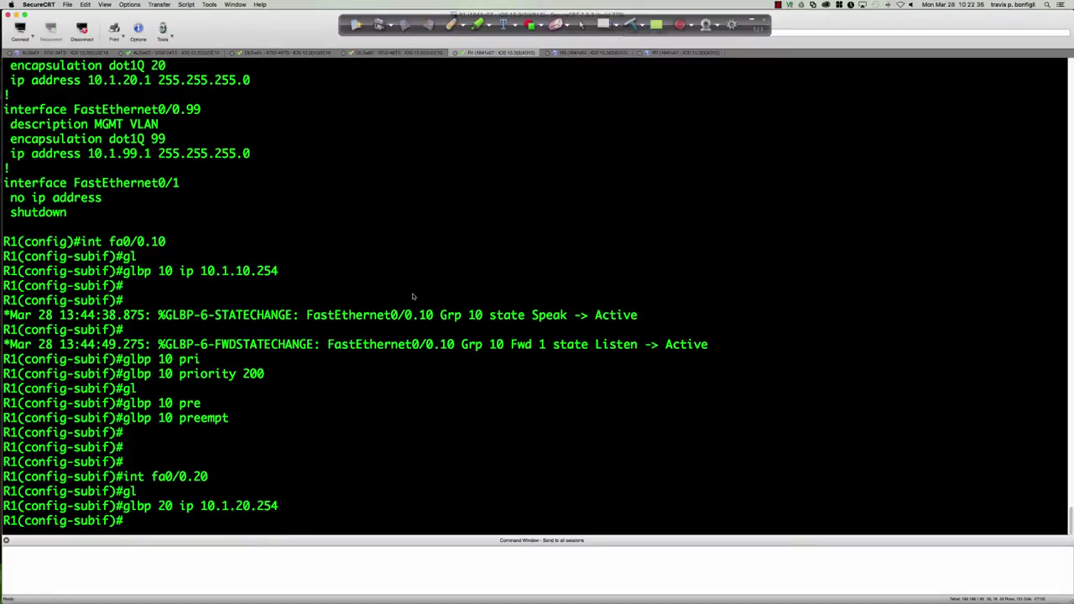
Set GLBP group 20 priority to 200
type("gl")
key("Tab")
type("20 pri")
key("Tab")
type("200")
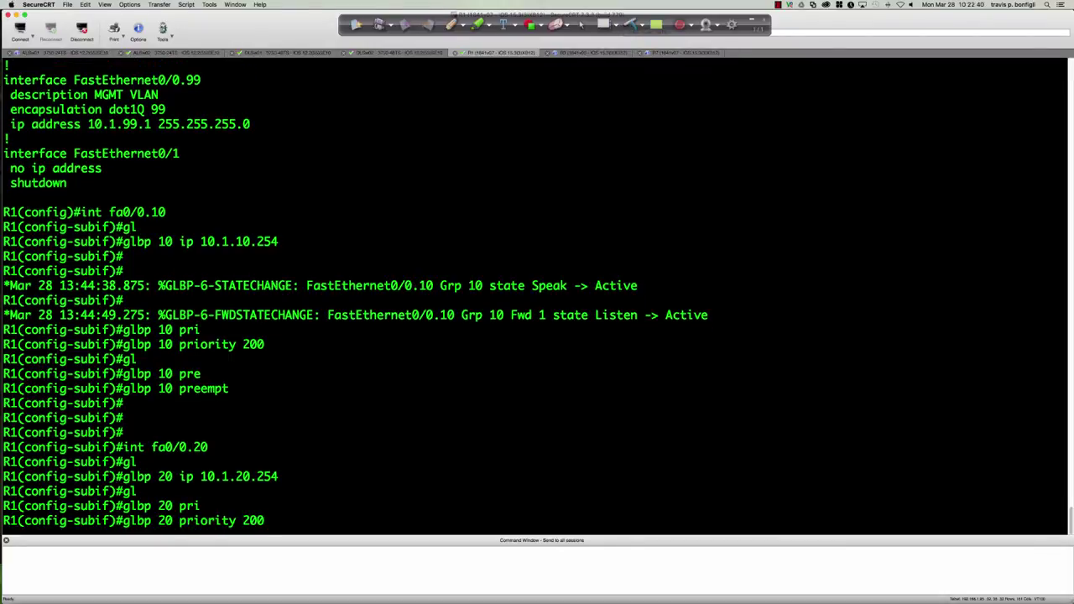
key("Return")
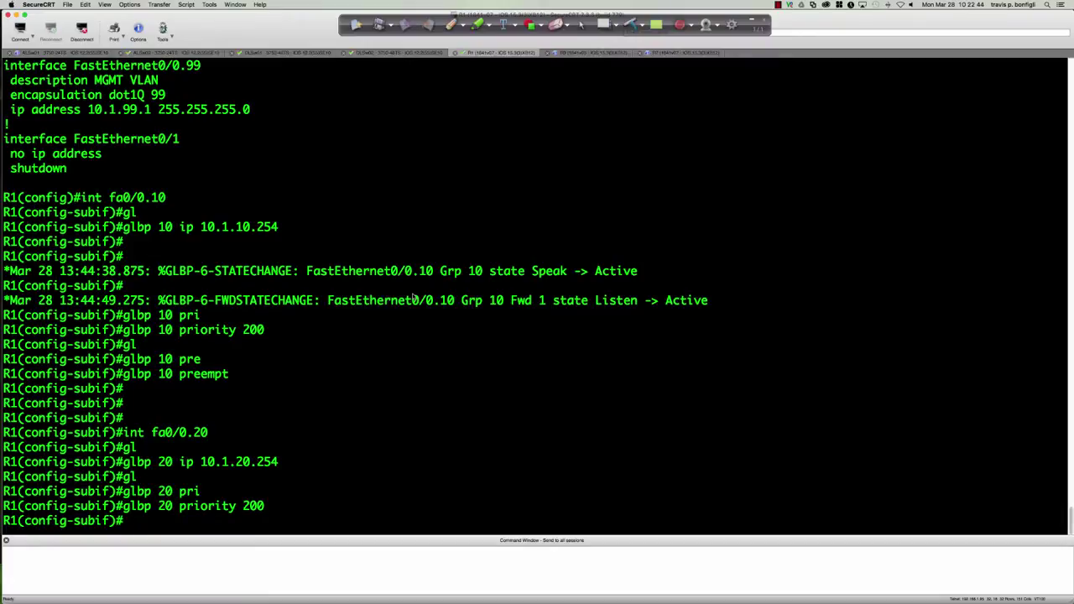
Enable GLBP group 20 preemption with a 270-second minimum delay
type("gl")
key("Tab")
type("20 pre")
key("Tab")
type("?")
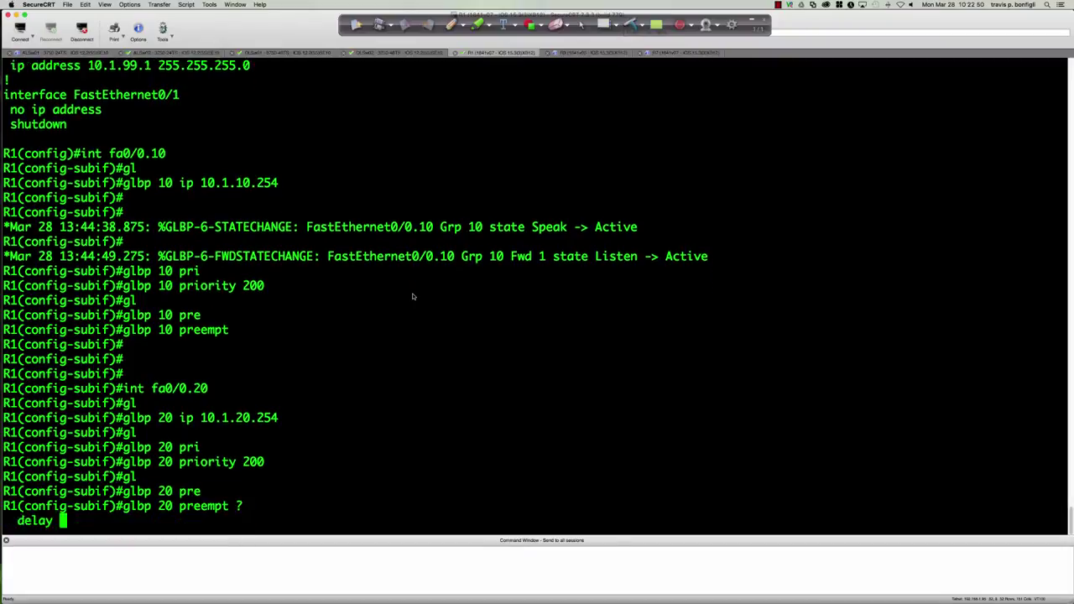
key("Tab")
type("m")
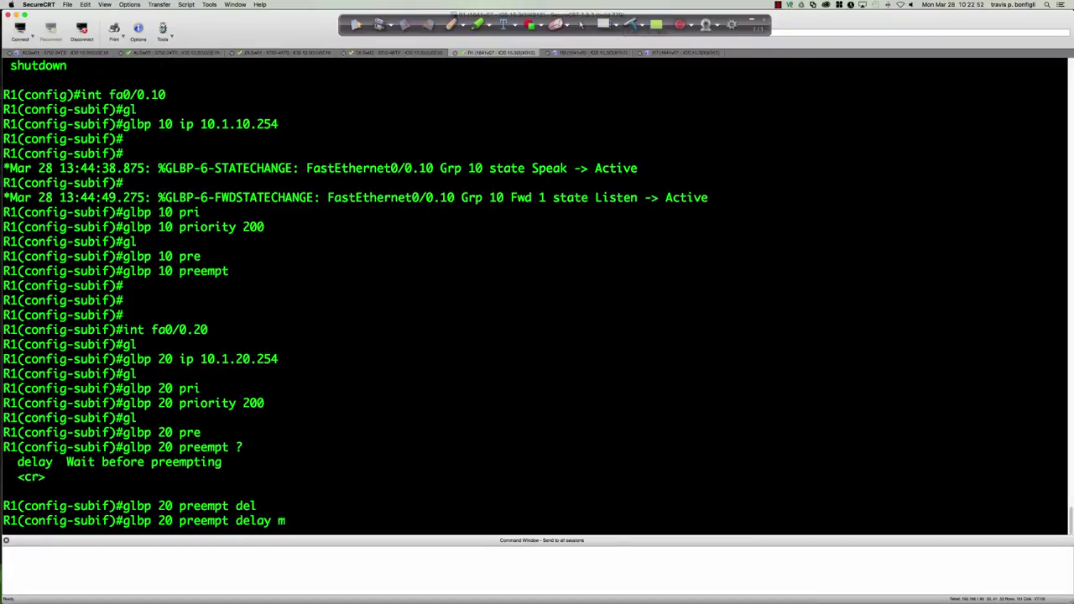
key("Tab")
type("270 ")
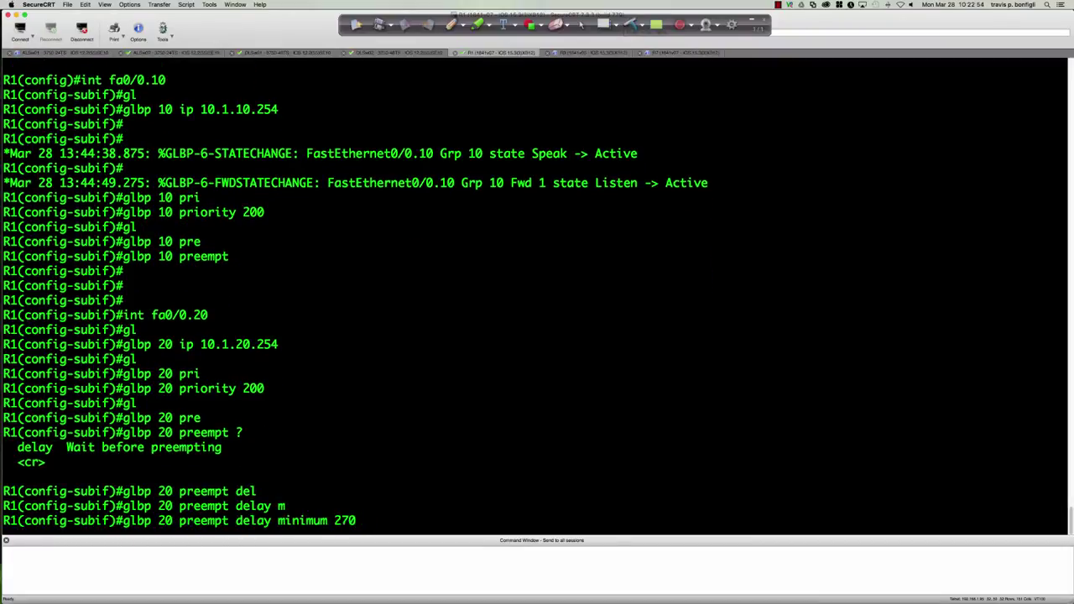
type("re")
key("Tab")
type("l")
key("Tab")
key("BackSpace")
key("BackSpace")
key("BackSpace")
type("?")
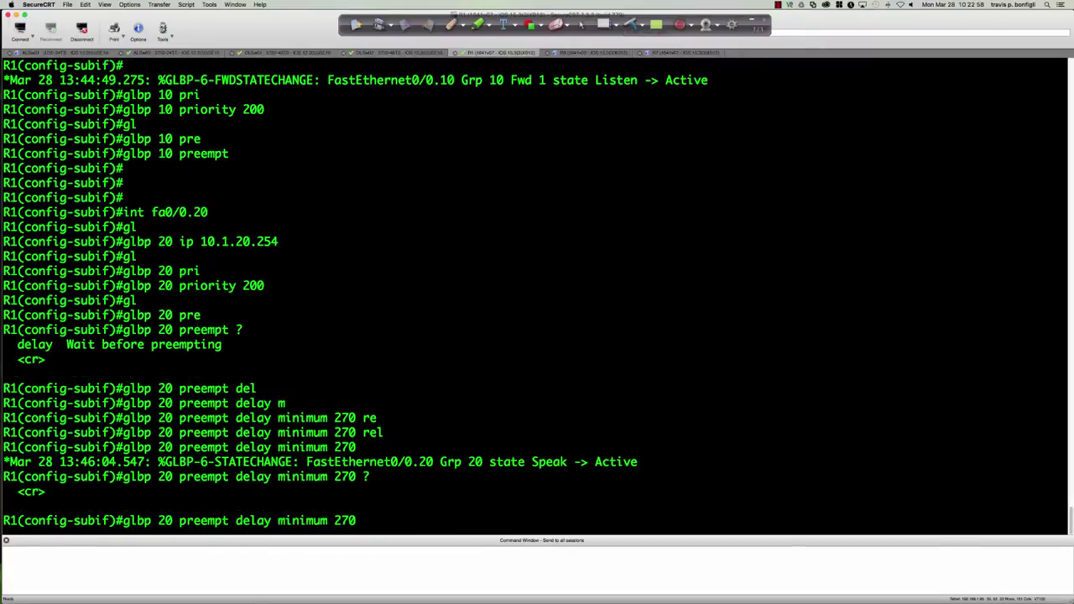
key("Return")
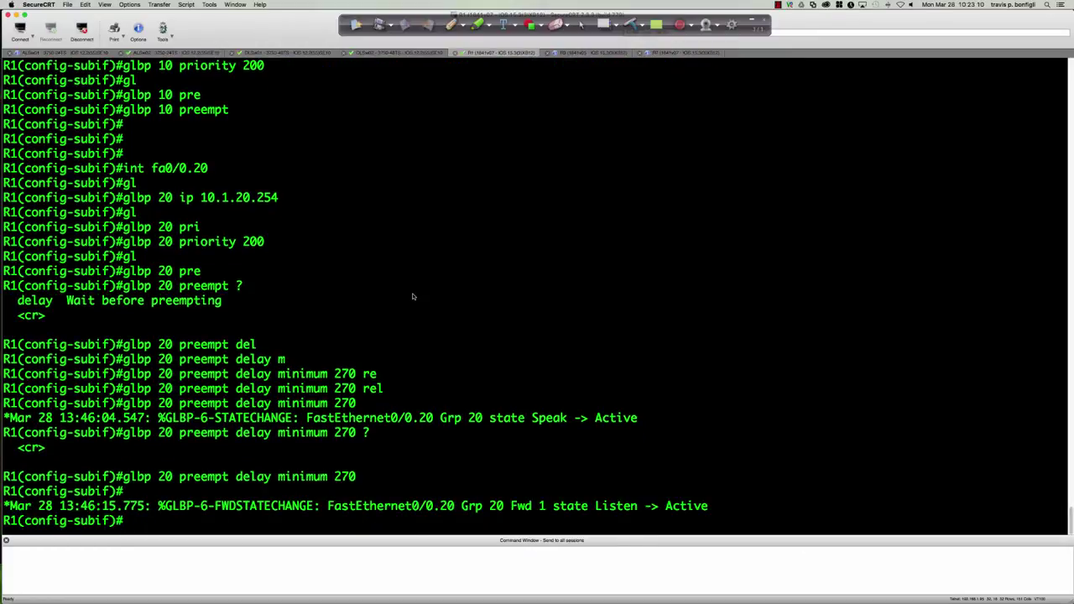
key("Return")
key("Return")
key("Return")
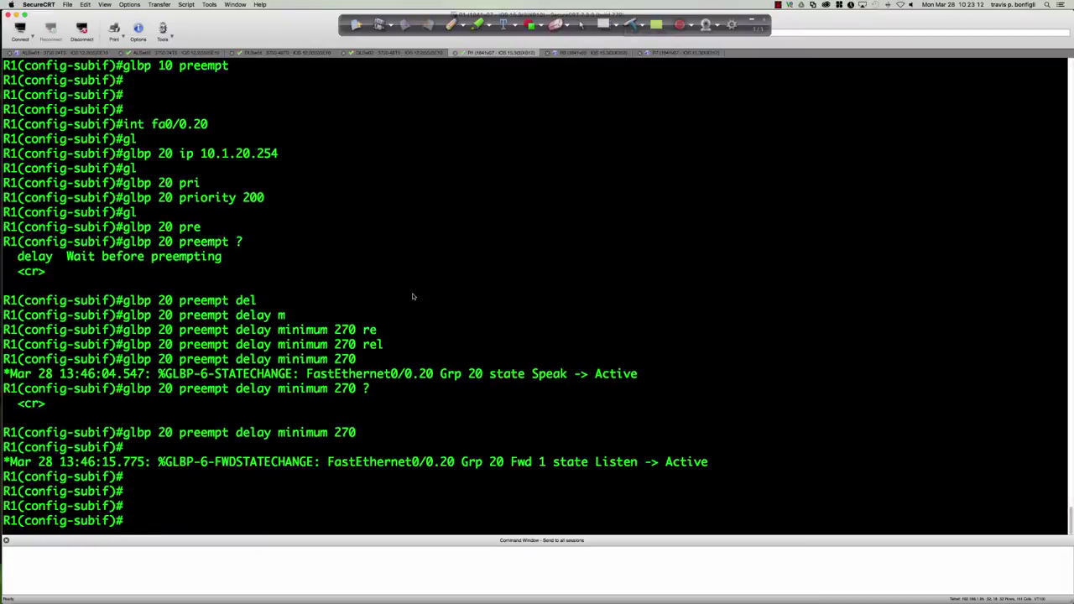
type("int fa0/0.99")
Enter subinterface Fa0/0.99 and set GLBP group 99 virtual IP 10.1.99.254
key("Return")
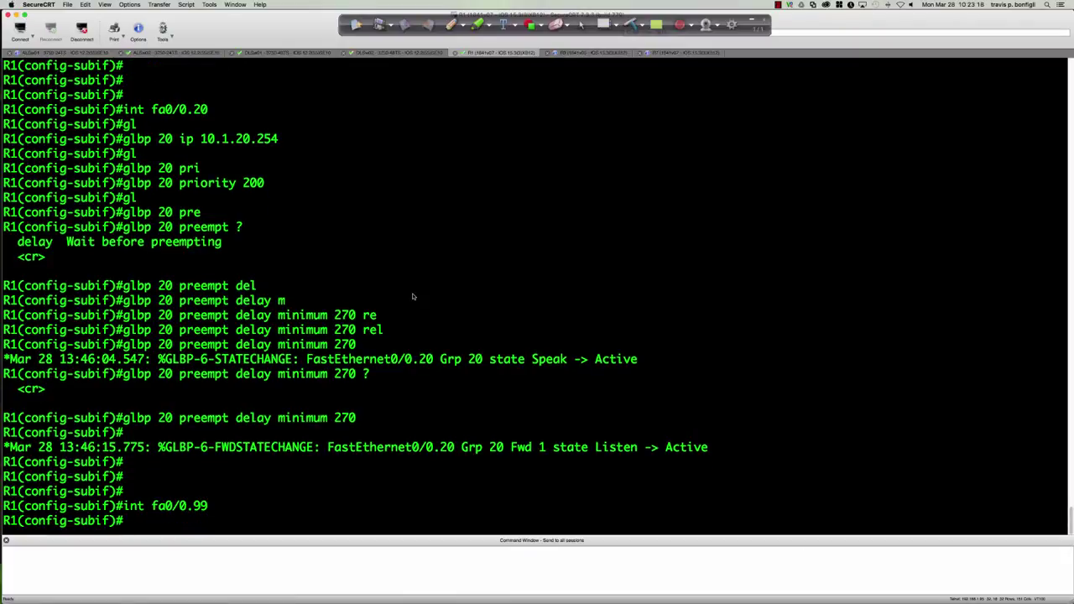
type("gl")
key("Tab")
type("99 ip 10.1")
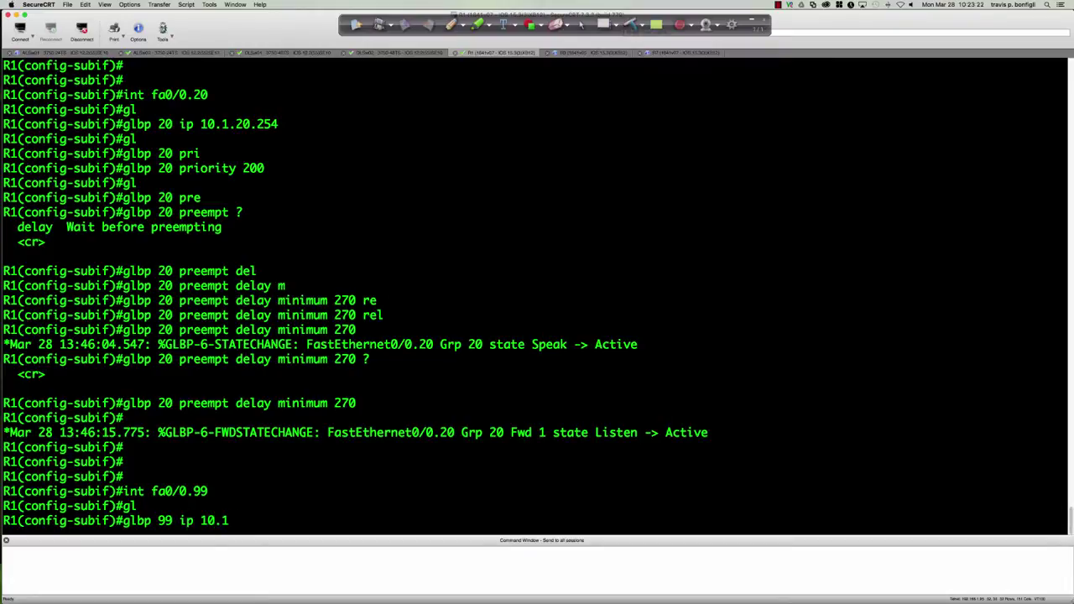
type(".99.254")
key("Return")
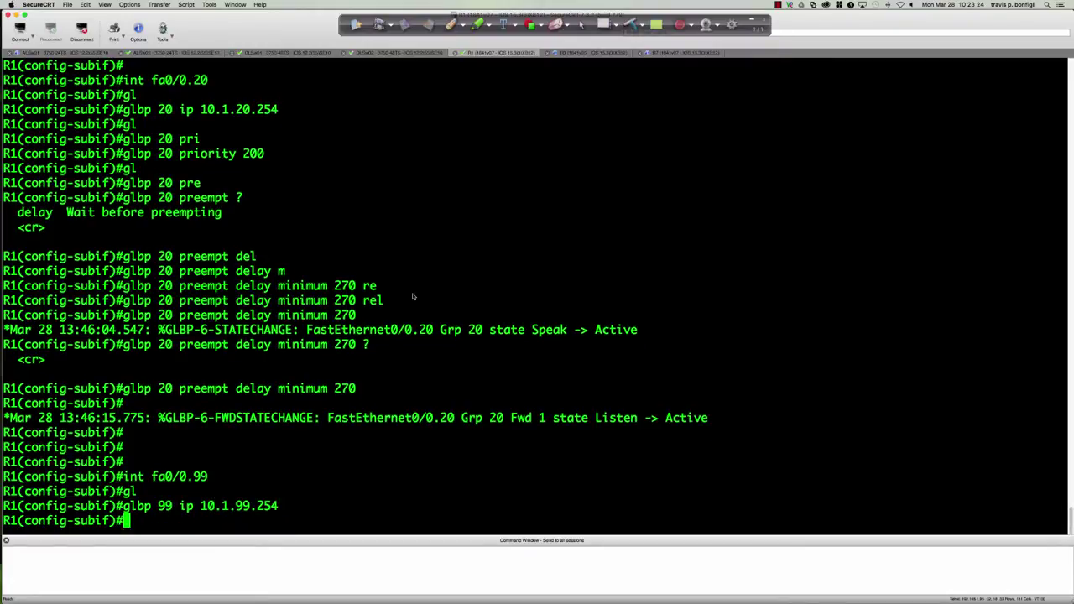
Enable preemption for GLBP group 99
type("gl")
key("Tab")
type("99 pre")
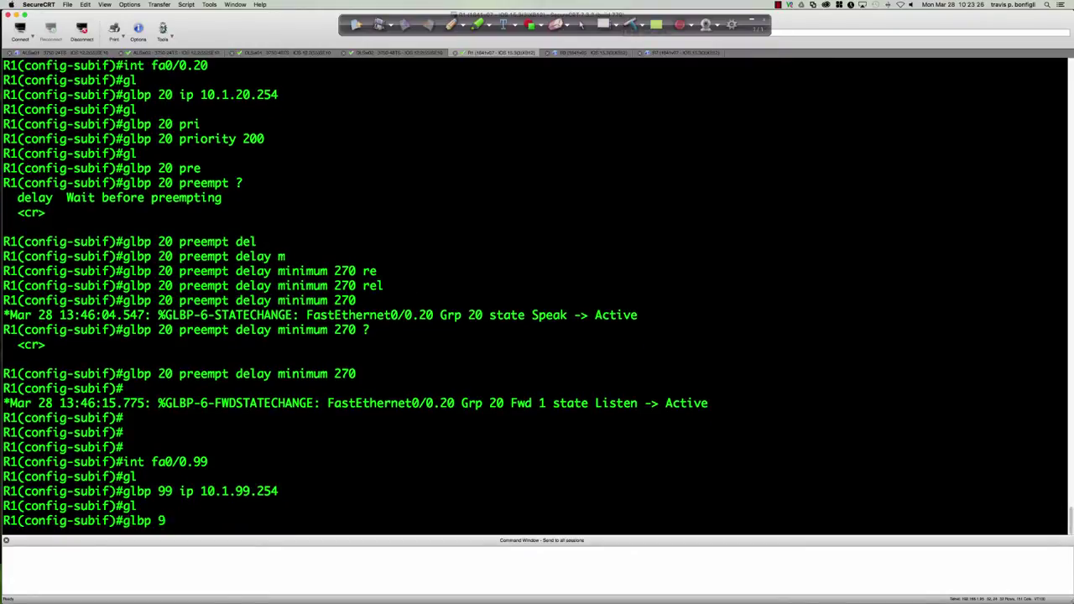
key("Tab")
key("Return")
Set GLBP group 99 priority to 200
type("gl")
key("Tab")
type("99 pri")
key("Tab")
type("200")
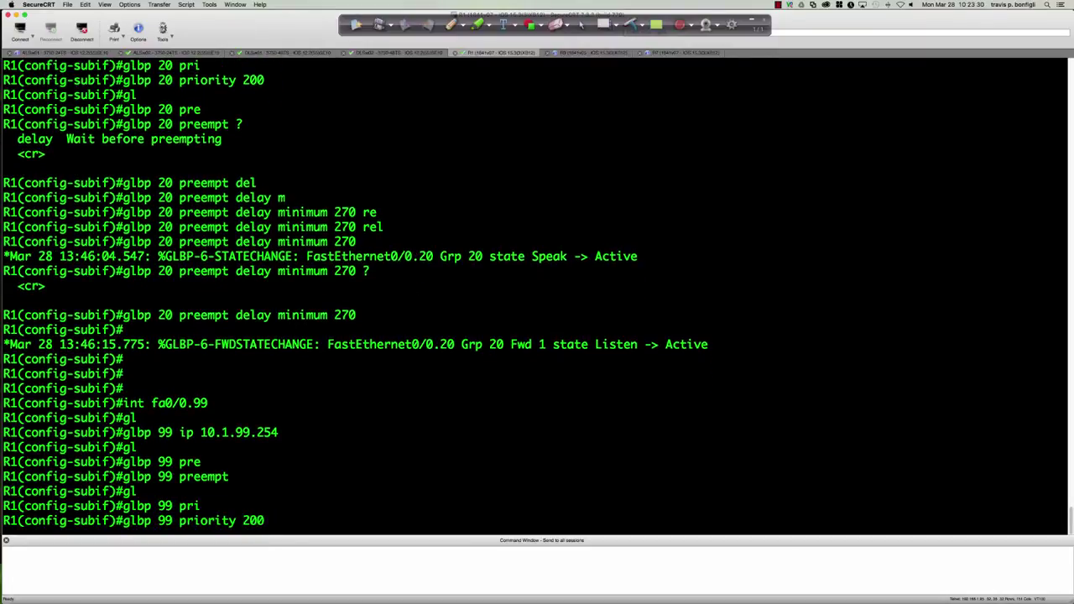
key("Return")
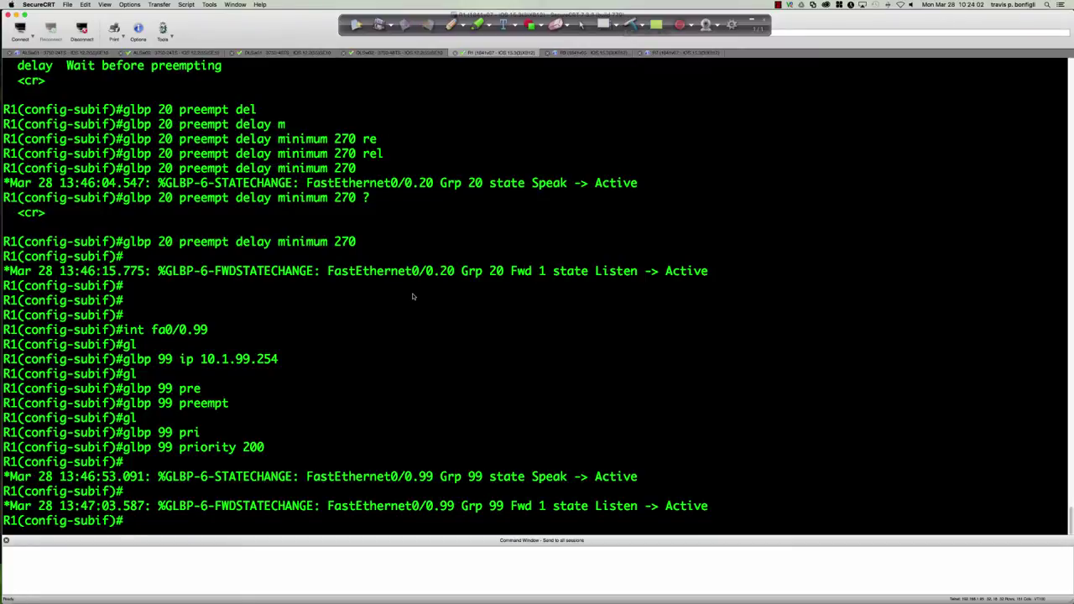
On the R3 session, enter global configuration mode and page through 'do sh run'
left_click(668, 52)
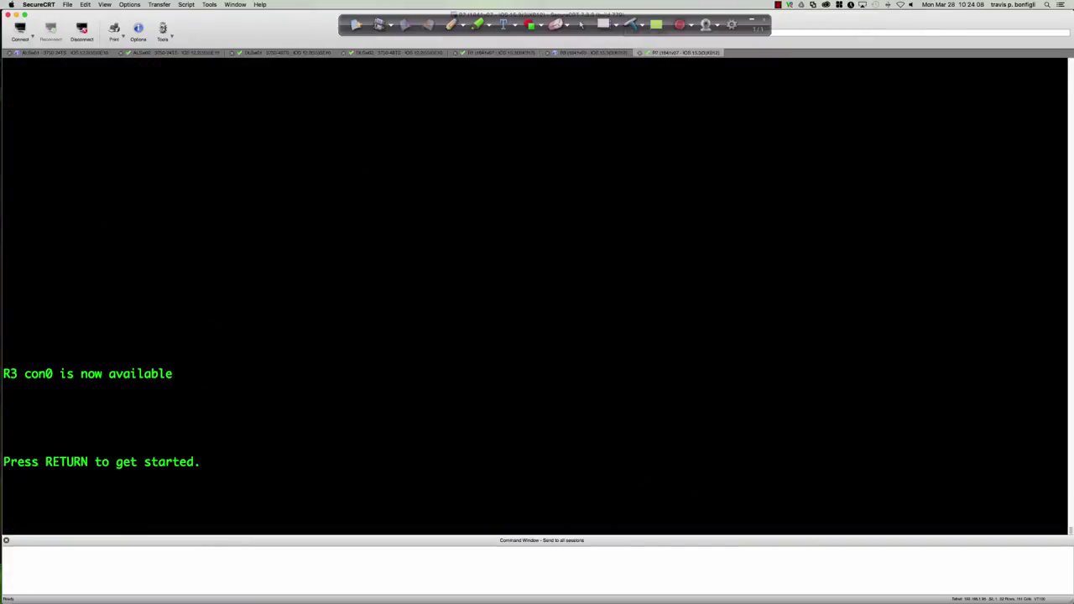
key("Return")
key("Return")
key("Return")
key("Return")
type("en")
key("Return")
type("conf t")
key("Return")
type("do sh run")
key("Return")
key("space")
key("space")
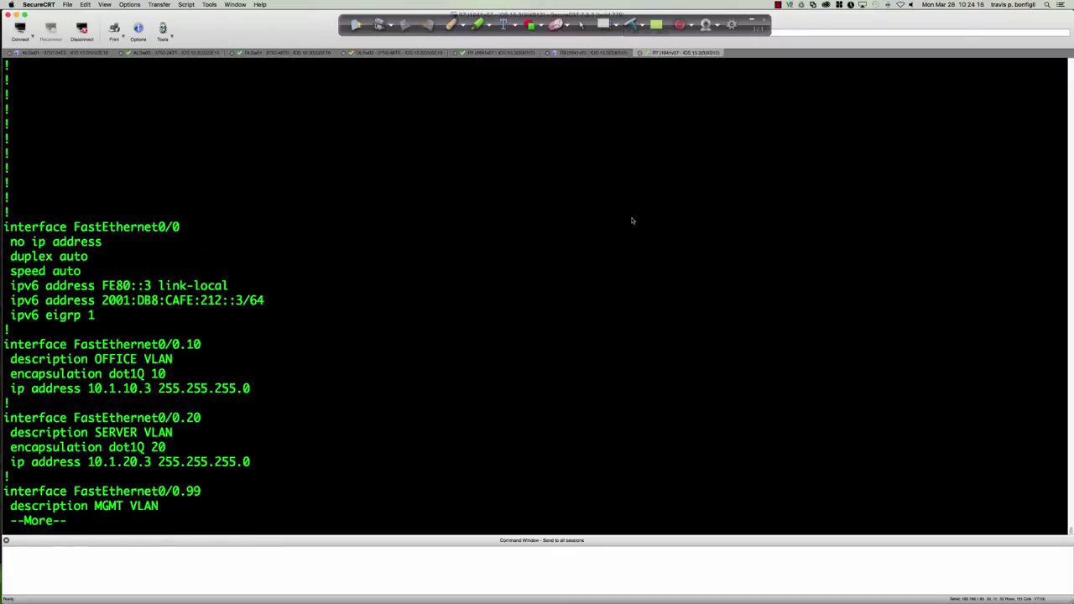
key("Return")
key("Return")
key("Return")
key("Return")
key("Return")
key("Return")
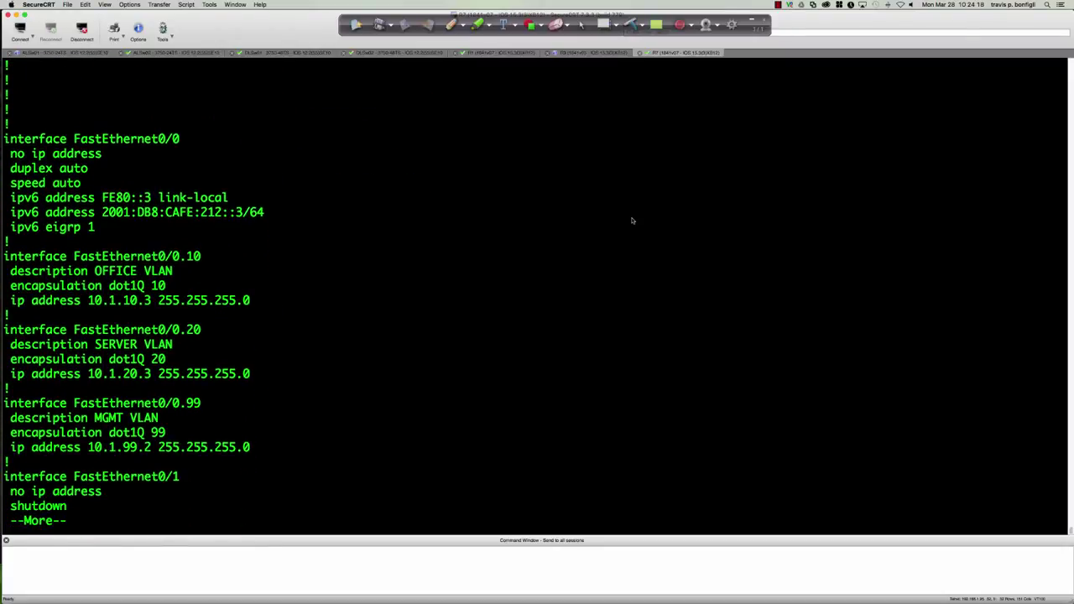
key("q")
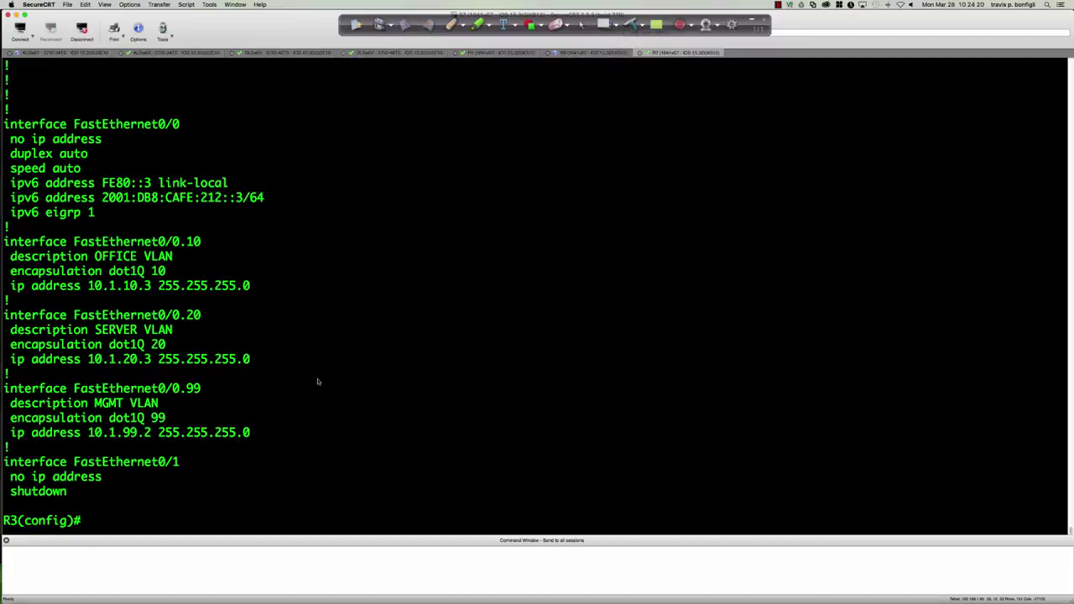
Highlight R3's subinterface addresses 10.1.99.2, 10.1.10.3 and 10.1.20.3 in the output
left_click_drag(144, 432, 152, 432)
left_click_drag(143, 286, 147, 288)
left_click_drag(144, 359, 148, 359)
mouse_move(144, 432)
left_mouse_down()
mouse_move(119, 433)
mouse_move(152, 433)
left_mouse_up()
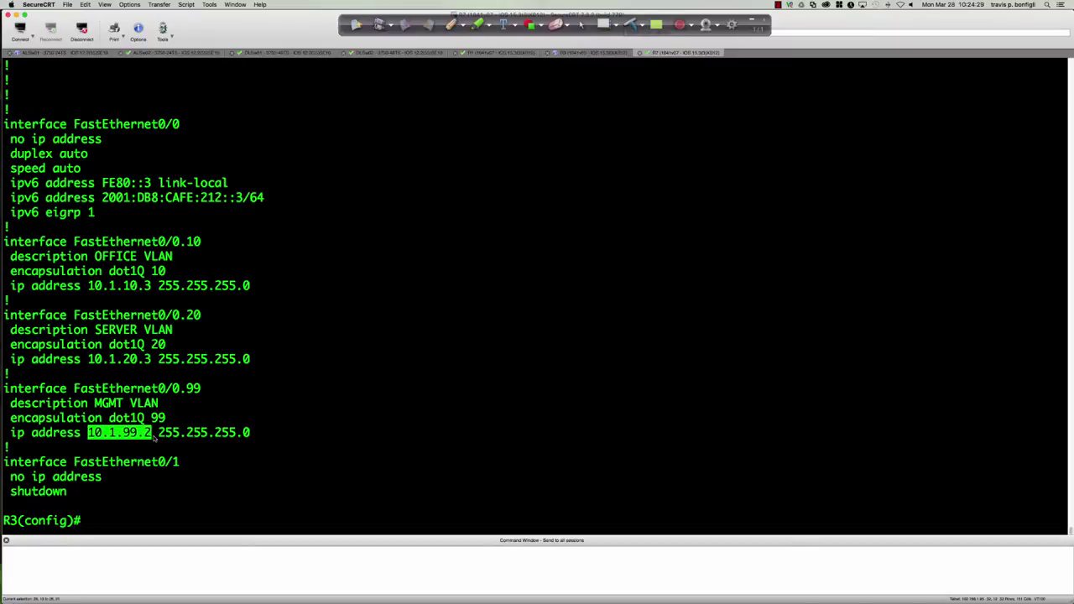
left_click(353, 420)
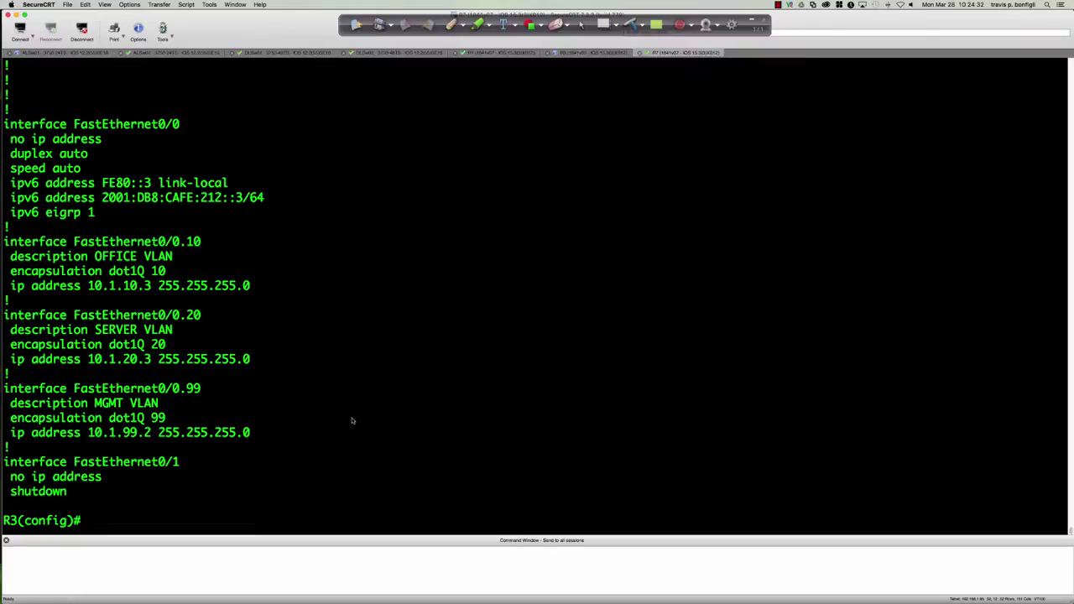
Enter 'int fa0/0.10' on R3 to begin configuring that subinterface
key("Return")
key("Return")
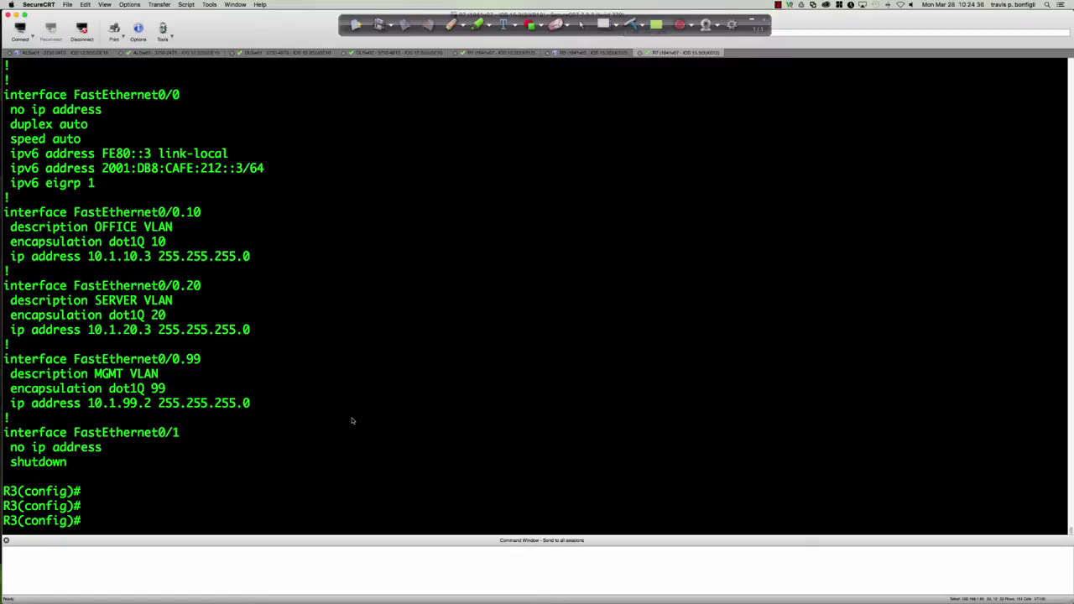
type("itn g")
key("BackSpace")
key("BackSpace")
key("BackSpace")
key("BackSpace")
type("nt fa0/0.10")
On R3's fa0/0.10, create GLBP group 10 with virtual IP 10.1.10.254
key("Return")
type("gl")
key("Tab")
type("10 ")
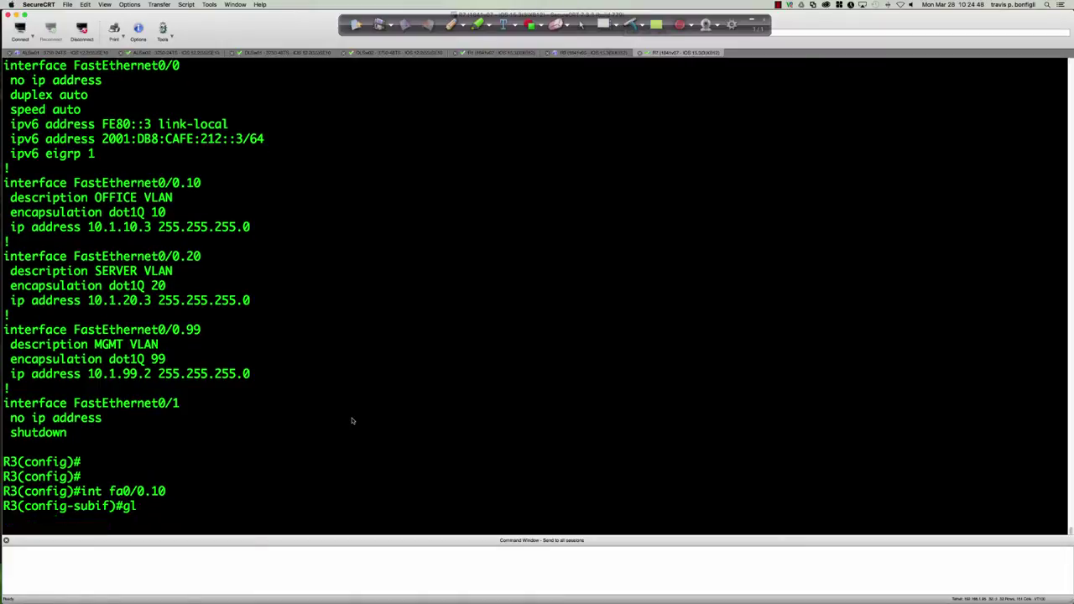
type("ip")
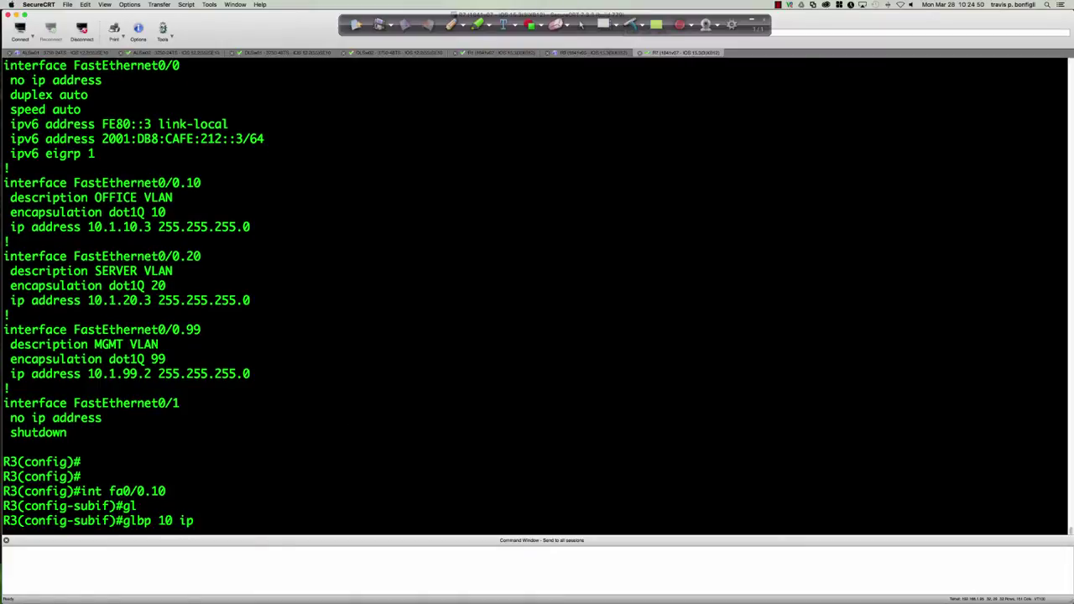
type(" 10.1.10.254")
key("Return")
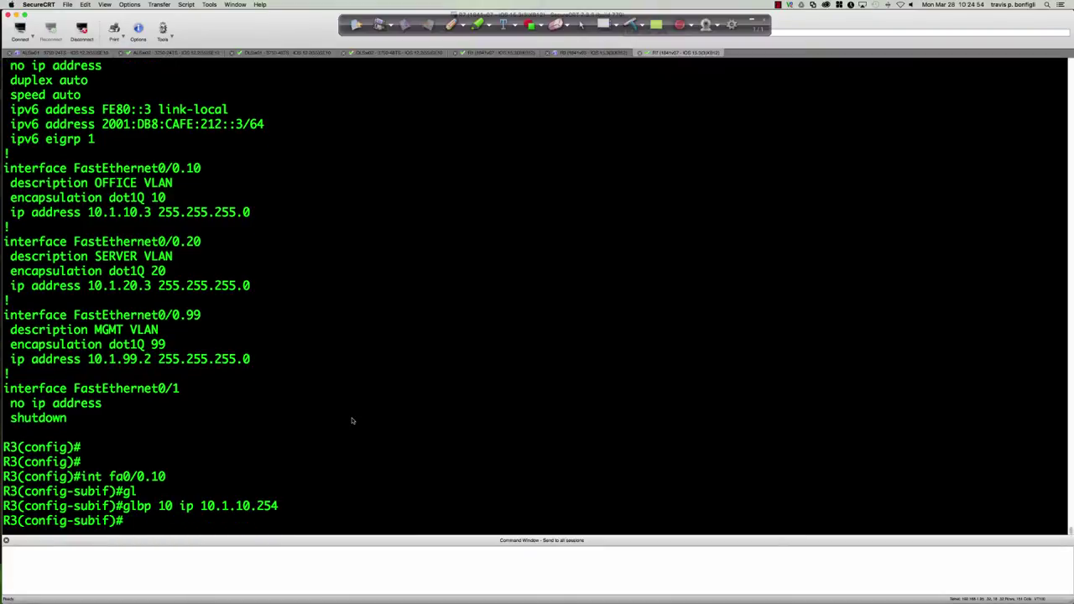
Give R3's GLBP group 10 priority 150
type("gl")
key("Tab")
type("10 pri")
key("Tab")
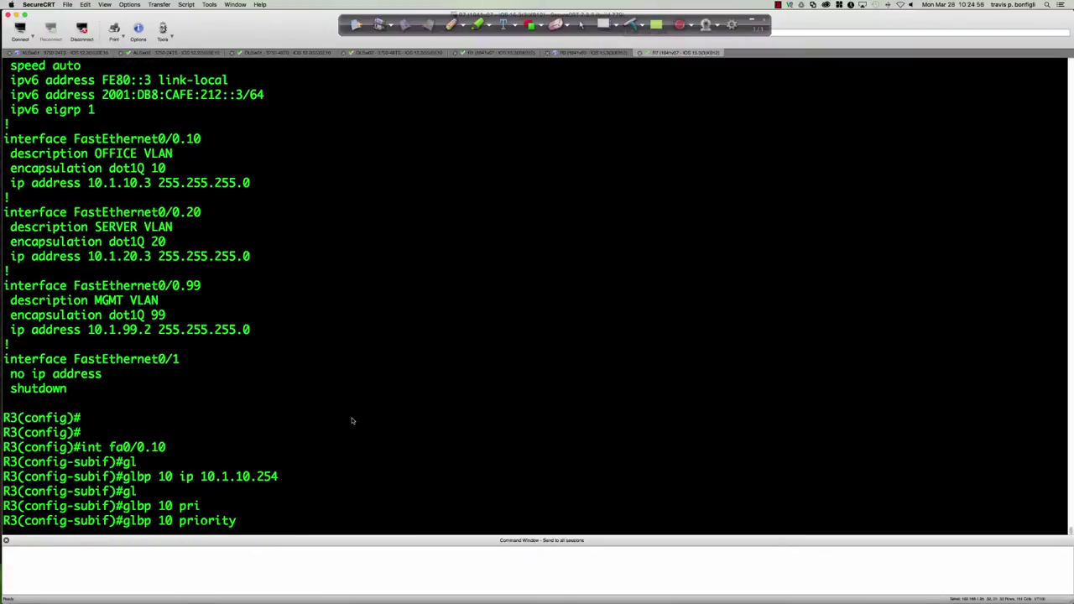
type("150")
key("Return")
Enable preemption for GLBP group 10 and enter 'do sh glbp bri'
type("gl")
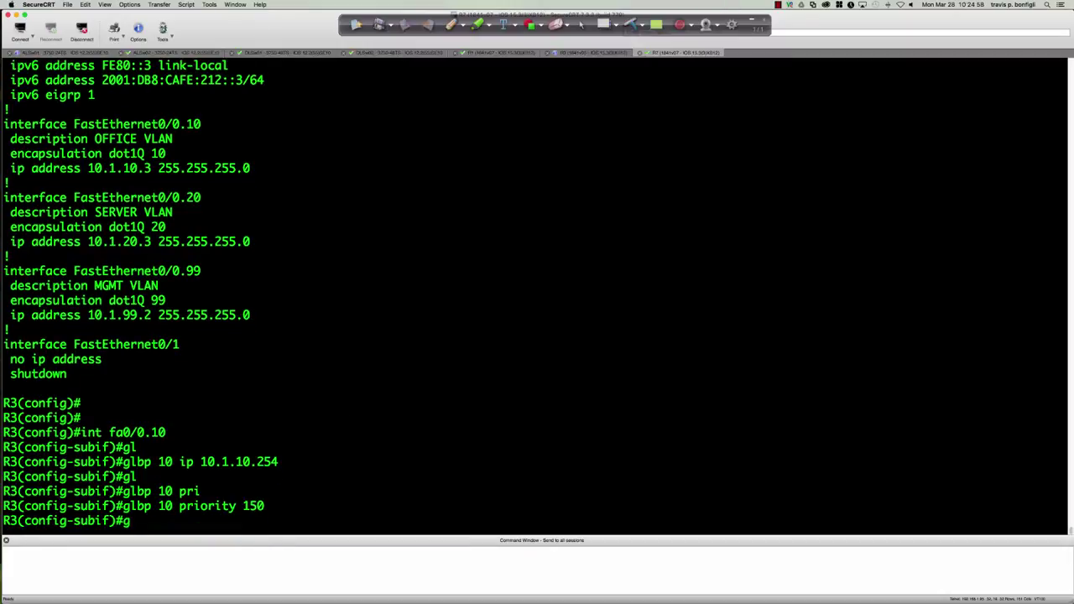
key("Tab")
type("10 pre")
key("Tab")
key("Return")
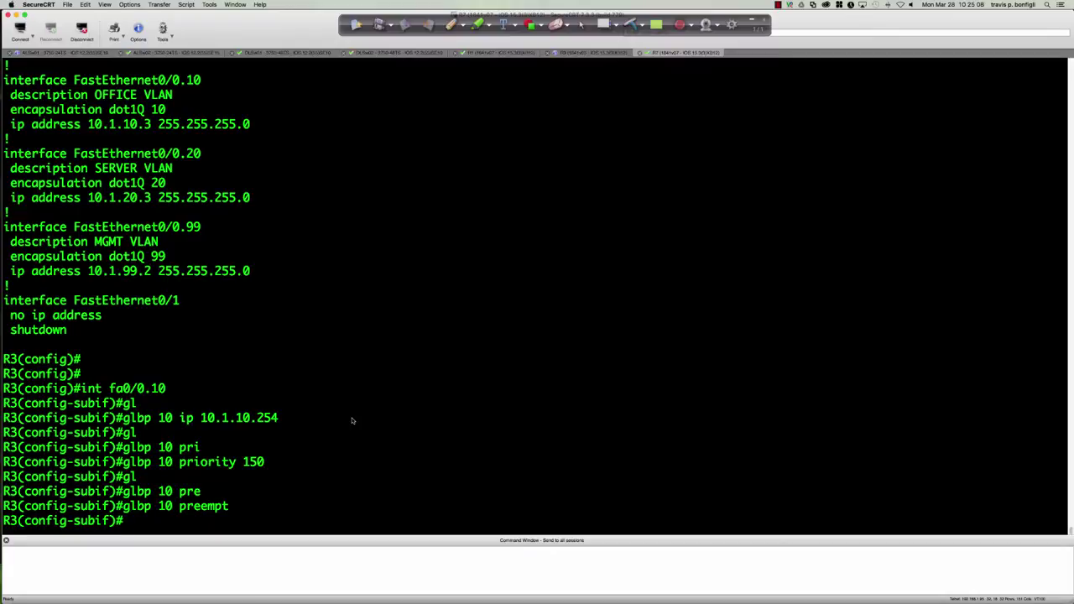
type("do sh ")
type("glbp br")
type("i")
Display R3's GLBP brief table and select its three status rows
key("Return")
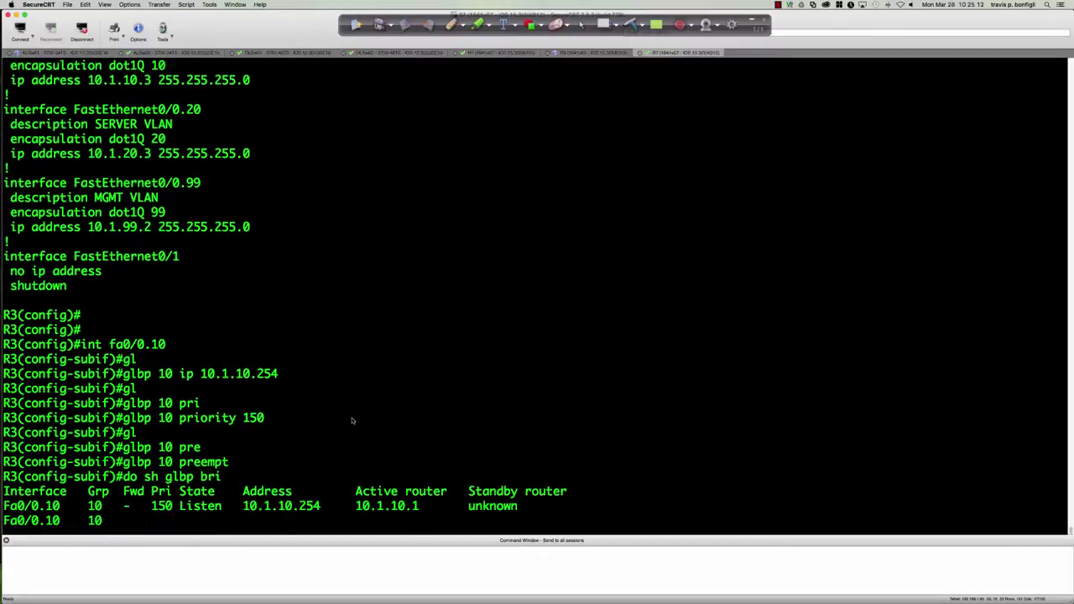
key("Return")
key("Return")
key("Return")
key("Return")
key("Return")
key("Return")
key("Return")
key("Return")
key("Return")
key("Return")
key("Return")
key("Return")
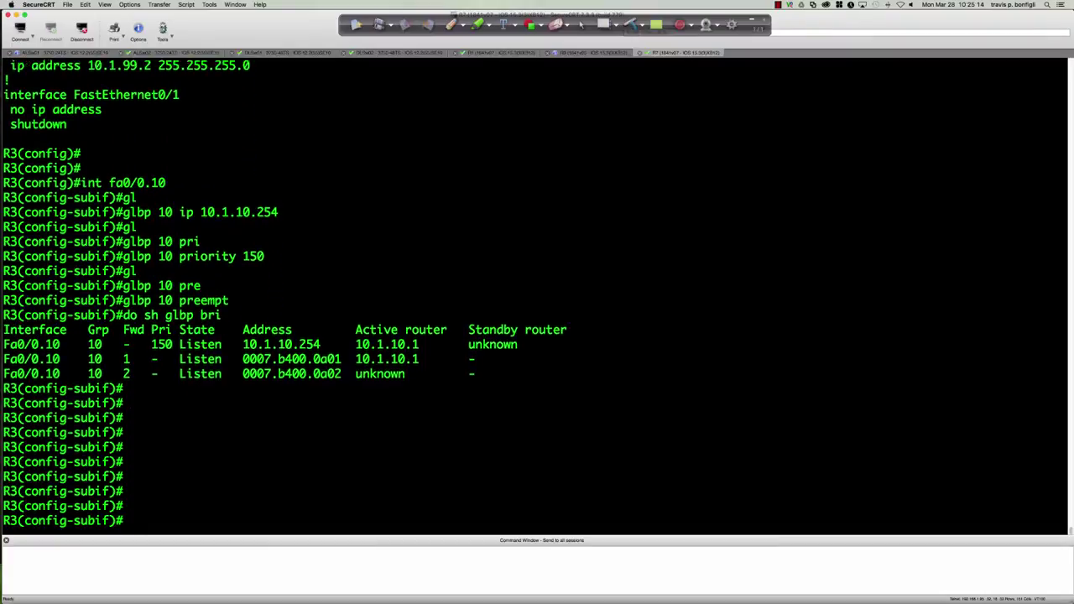
left_click_drag(6, 302, 493, 335)
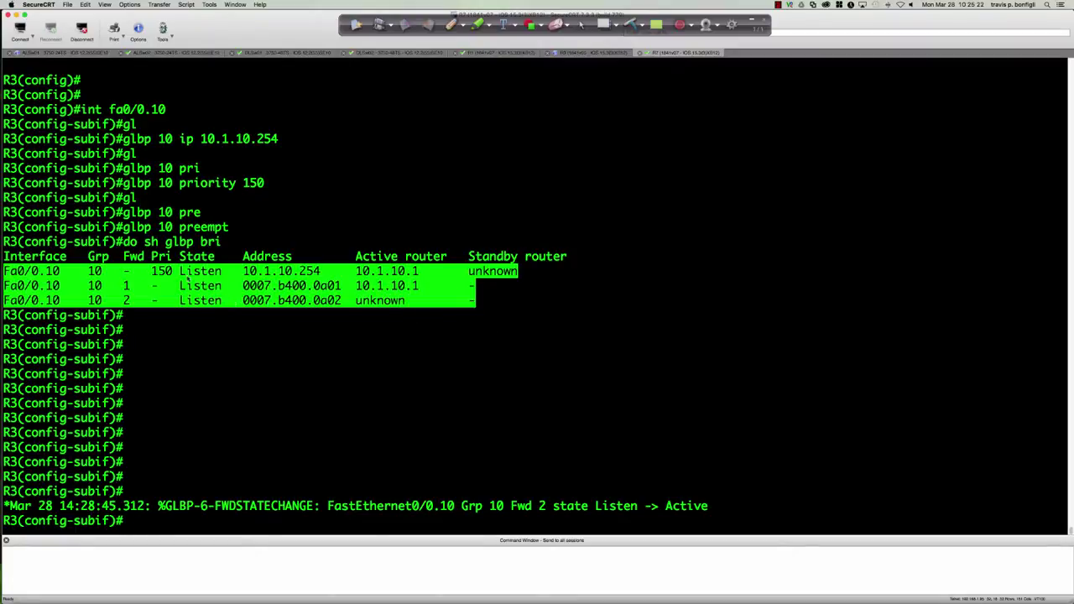
Rerun the GLBP brief, highlight the whole summary table, and enable the Ink2Go pen
key("Up")
key("Return")
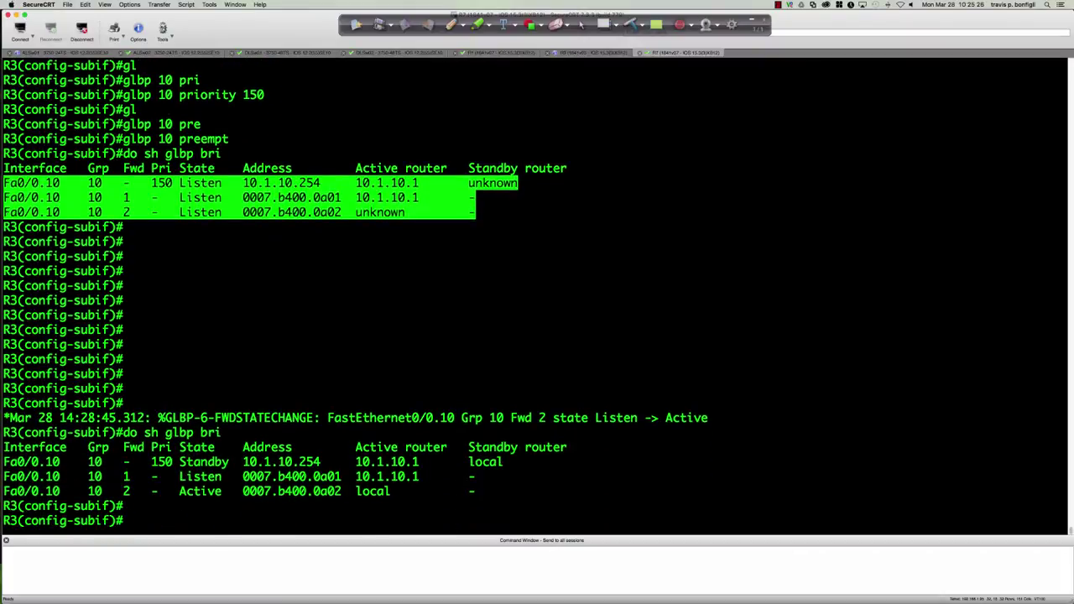
key("Return")
key("Return")
key("Return")
key("Return")
key("Return")
key("Return")
key("Return")
key("Return")
key("Return")
key("Return")
key("Return")
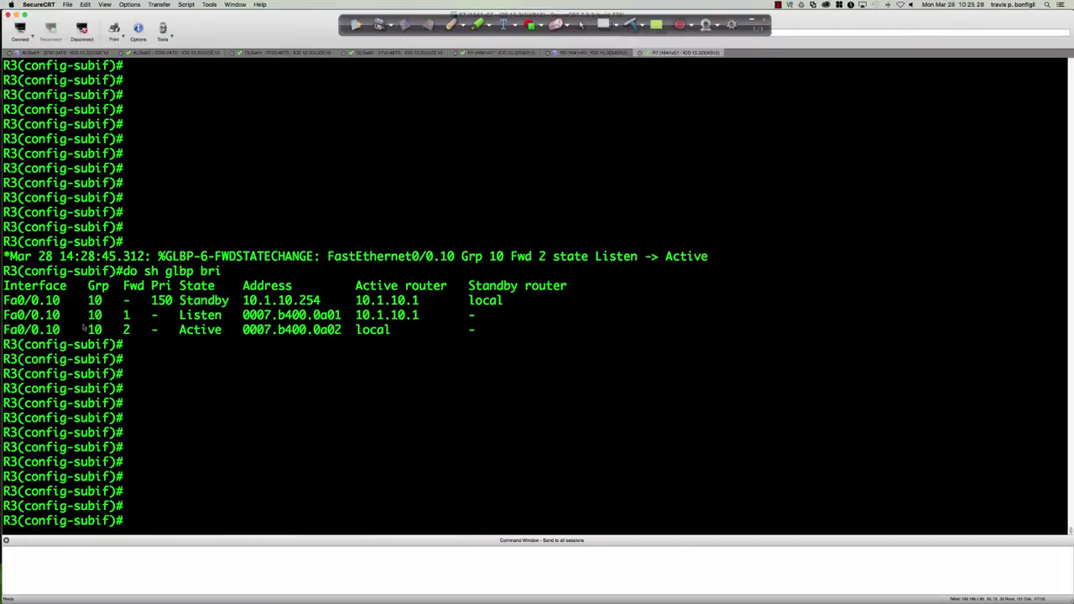
left_click_drag(5, 330, 481, 338)
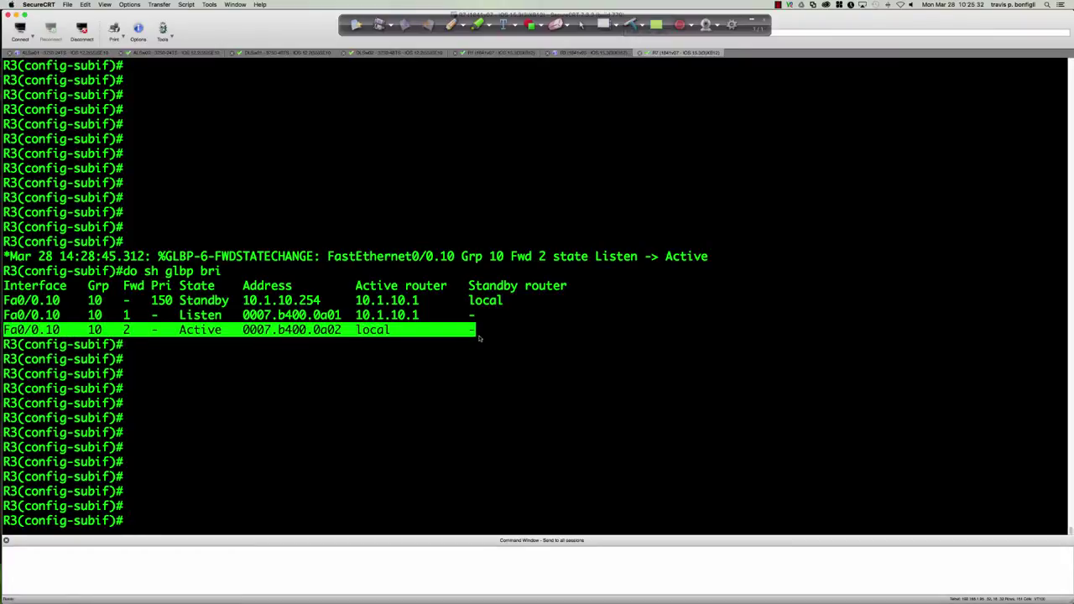
left_click(6, 287)
left_click_drag(6, 287, 480, 331)
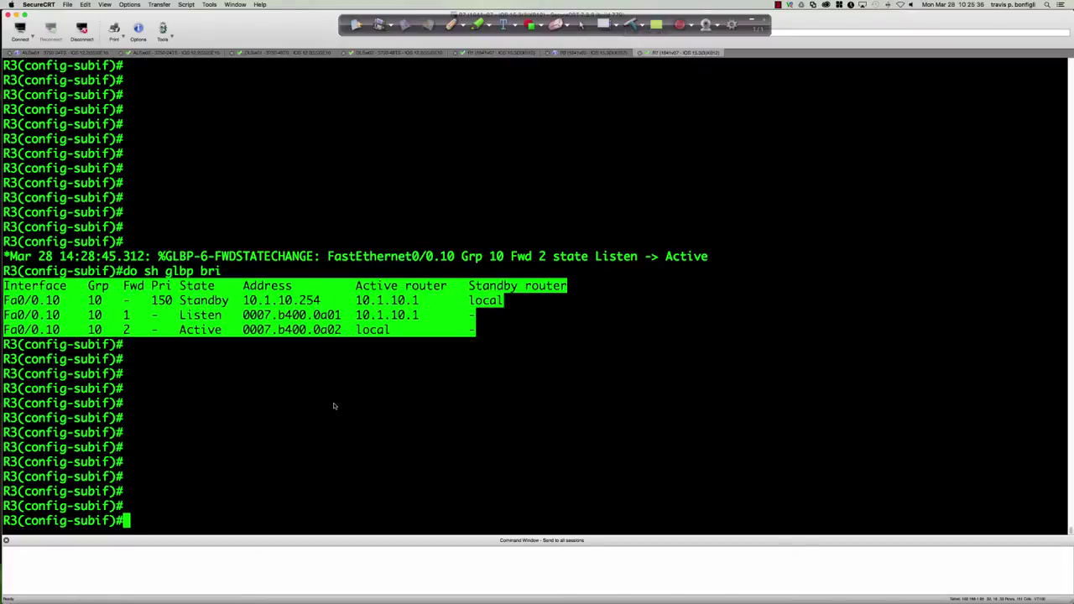
left_click(452, 25)
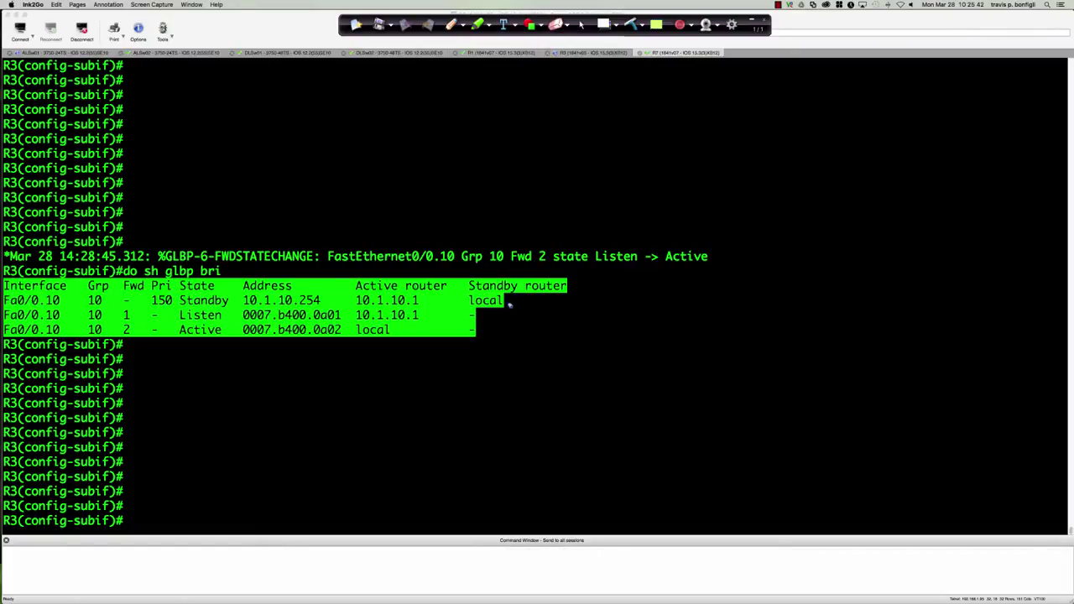
In red ink, circle row one's 'local' as AVG and bracket forwarders 1 and 2 with their active routers
left_click_drag(516, 298, 550, 302)
mouse_move(126, 298)
left_mouse_down()
mouse_move(132, 307)
mouse_move(418, 309)
left_mouse_up()
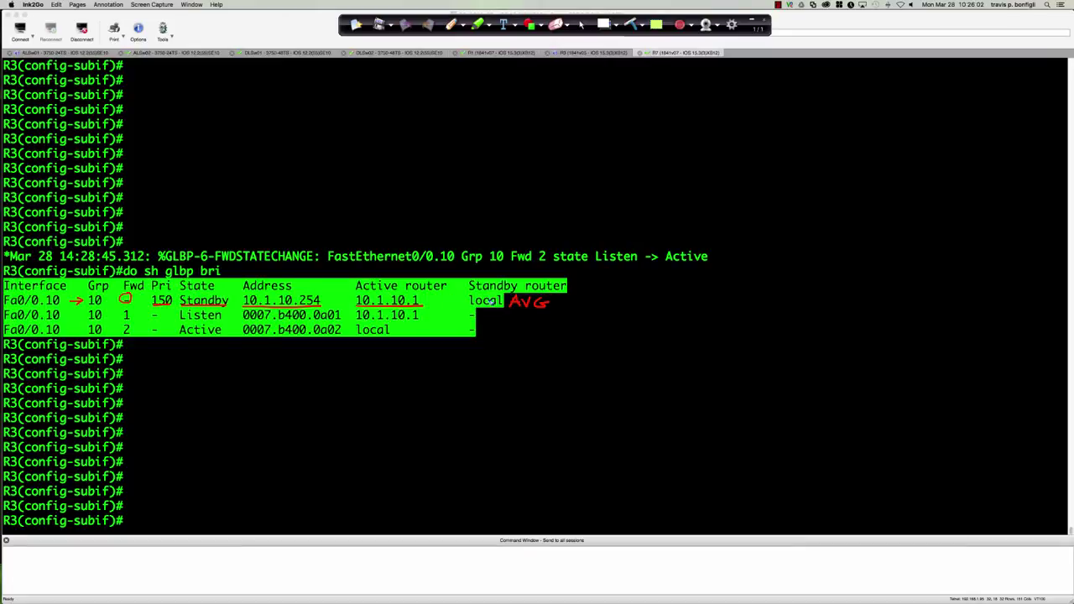
mouse_move(487, 293)
left_mouse_down()
mouse_move(468, 294)
mouse_move(503, 309)
mouse_move(477, 293)
left_mouse_up()
mouse_move(418, 312)
left_mouse_down()
mouse_move(429, 313)
mouse_move(414, 335)
left_mouse_up()
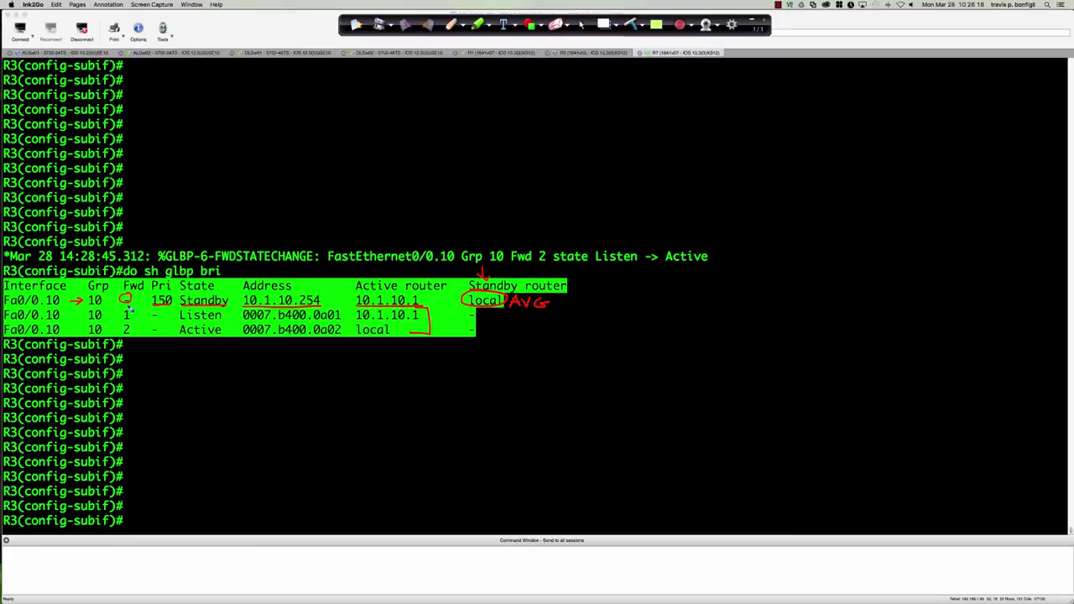
mouse_move(123, 312)
left_mouse_down()
mouse_move(119, 343)
mouse_move(137, 343)
mouse_move(135, 317)
left_mouse_up()
Underline forwarder 1's Listen state and forwarder 2's virtual MAC 0007.b400.0a02
left_click_drag(130, 301, 133, 303)
left_click_drag(180, 323, 424, 326)
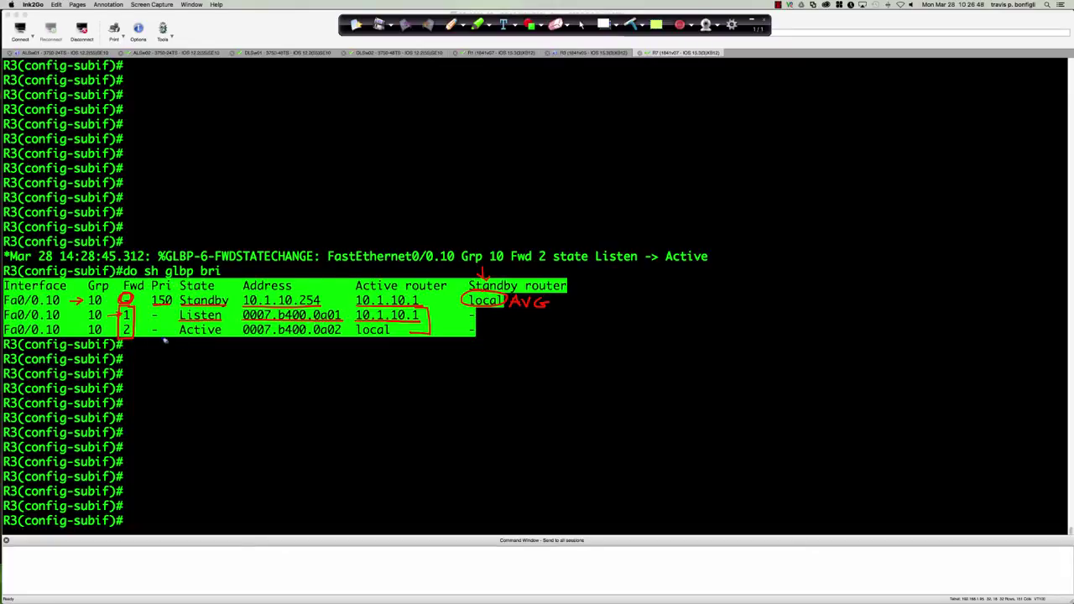
left_click_drag(109, 333, 226, 338)
mouse_move(243, 338)
left_mouse_down()
mouse_move(400, 339)
mouse_move(399, 323)
mouse_move(366, 322)
left_mouse_up()
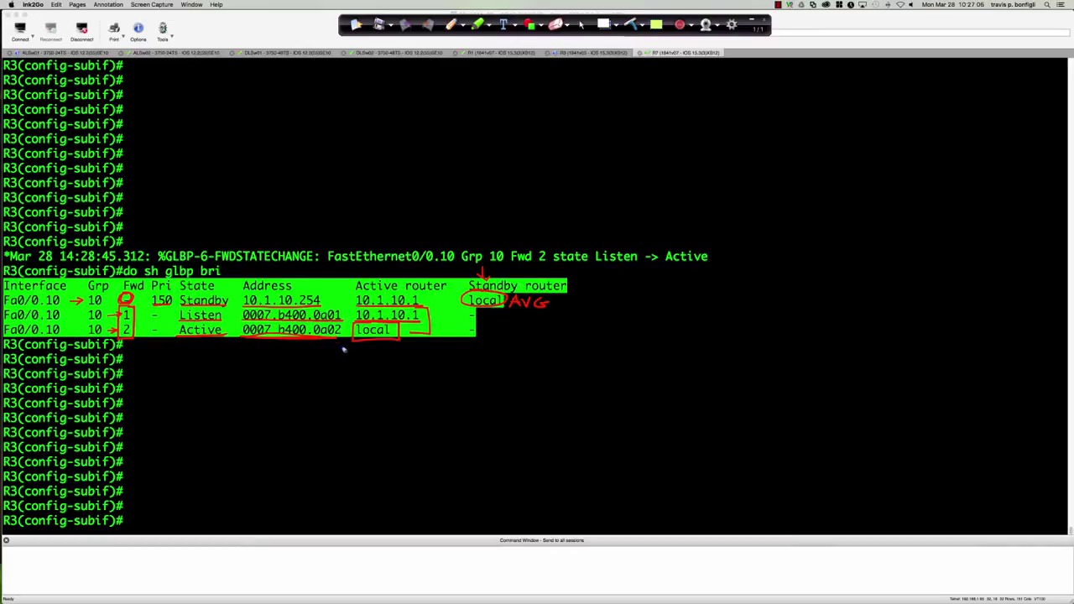
Box forwarder 2's 'local' active router, label it R3, then clear all the red ink
mouse_move(288, 377)
left_mouse_down()
mouse_move(289, 342)
mouse_move(298, 351)
left_mouse_up()
mouse_move(356, 324)
left_mouse_down()
mouse_move(352, 346)
mouse_move(404, 344)
mouse_move(368, 319)
left_mouse_up()
mouse_move(87, 332)
left_mouse_down()
mouse_move(81, 337)
mouse_move(88, 331)
left_mouse_up()
mouse_move(327, 374)
left_mouse_down()
mouse_move(345, 361)
mouse_move(346, 378)
mouse_move(329, 369)
mouse_move(340, 344)
mouse_move(327, 379)
left_mouse_up()
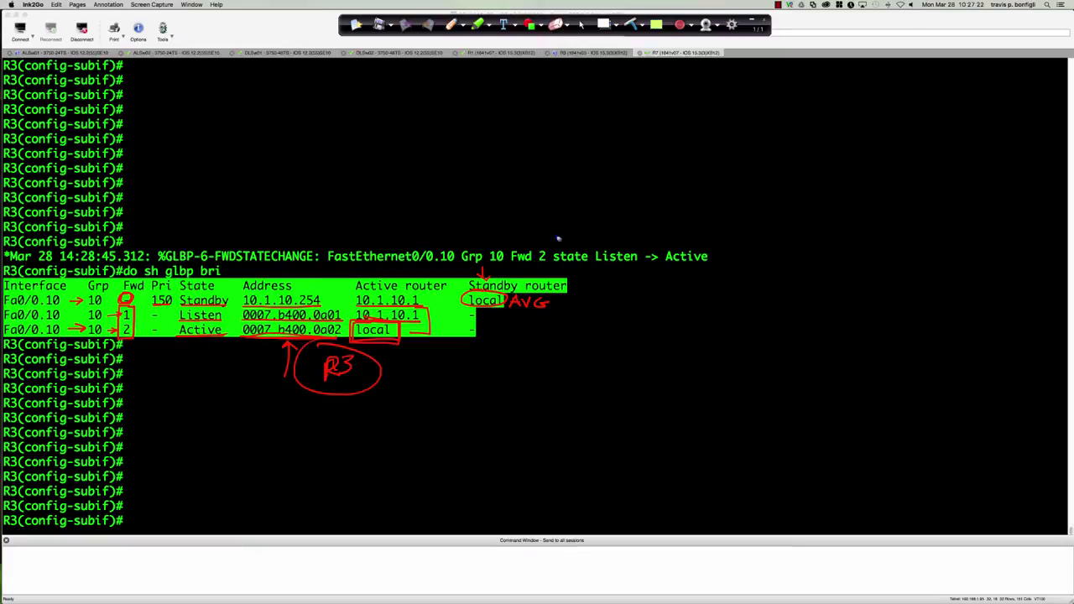
left_click(582, 24)
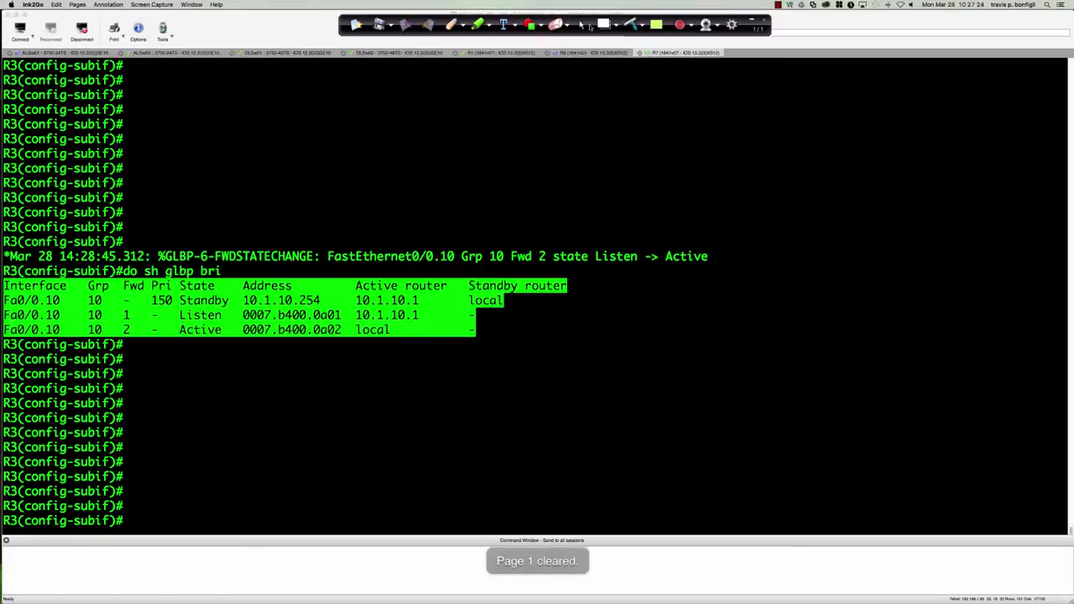
On R3's fa0/0.20, create GLBP group 20 with virtual IP 10.1.20.254
left_click(567, 193)
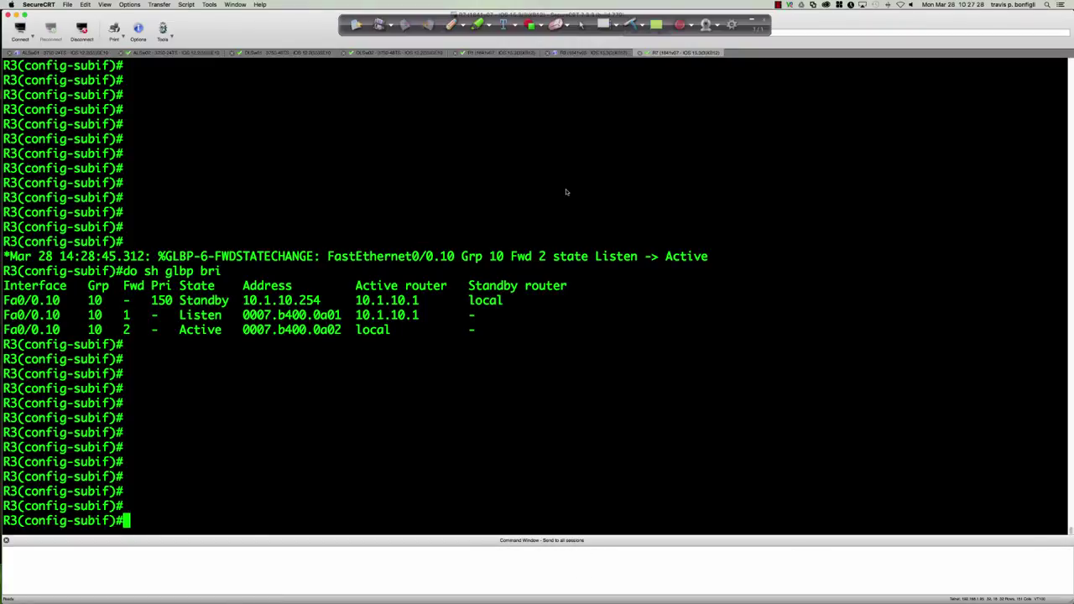
type("int fa0/0.20")
key("Return")
type("gla")
key("Tab")
type("20 ip 10.")
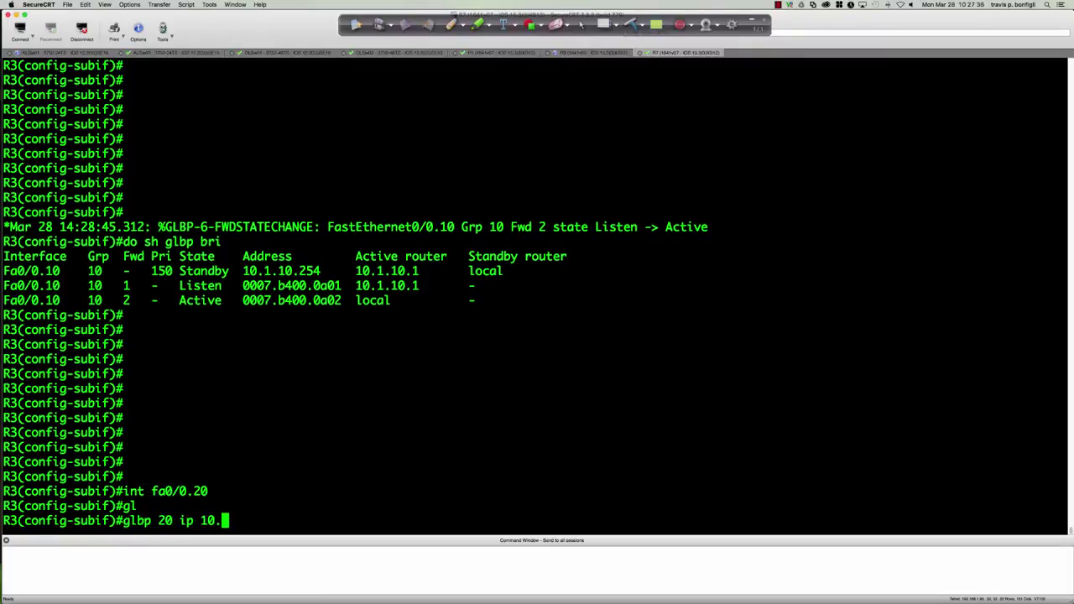
type("1.20.254")
key("Return")
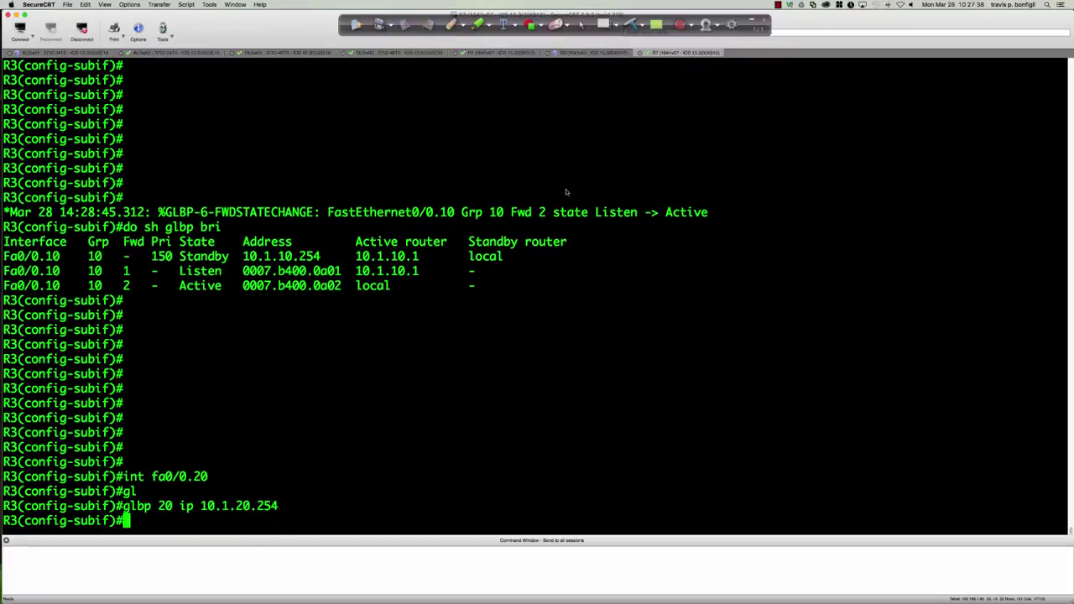
Enable preemption and set priority 150 for GLBP group 20
type("gl")
key("Tab")
type("20 pre")
key("Tab")
key("Return")
type("gl")
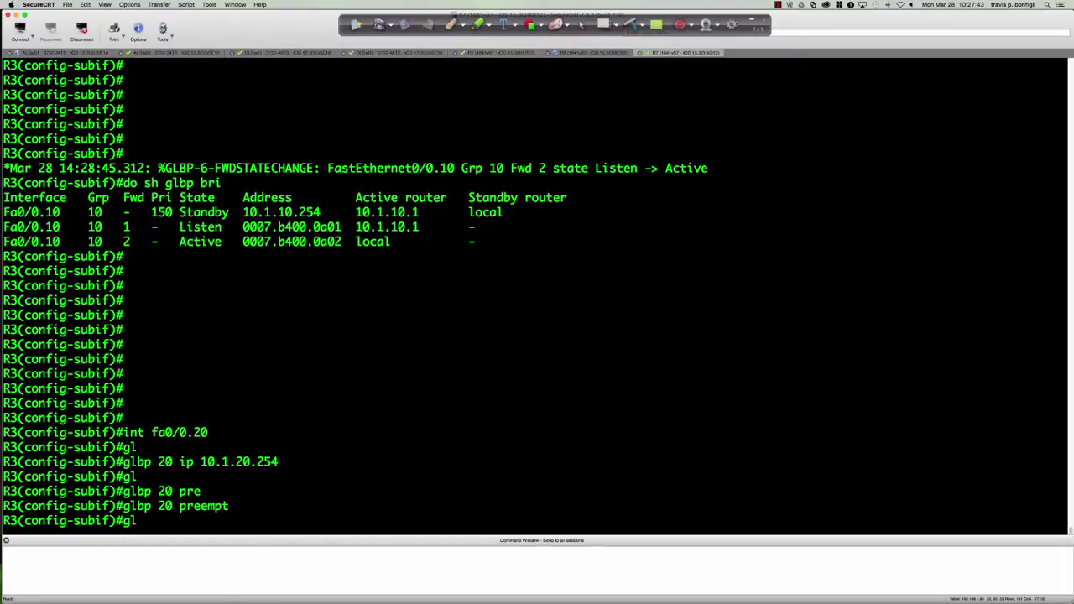
key("Tab")
type("20 ")
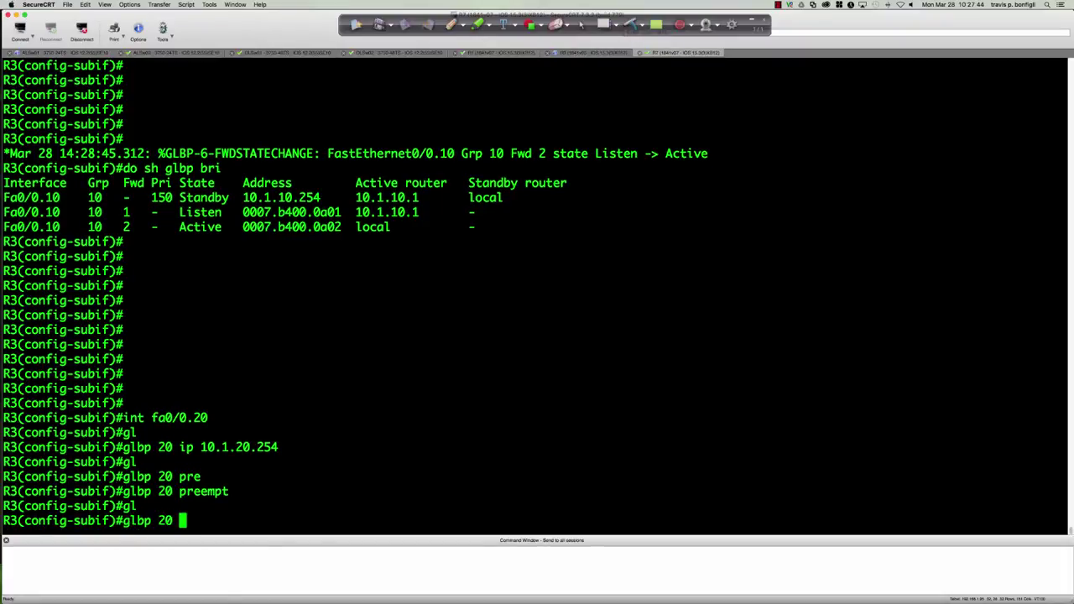
type("pri")
key("Tab")
type("150")
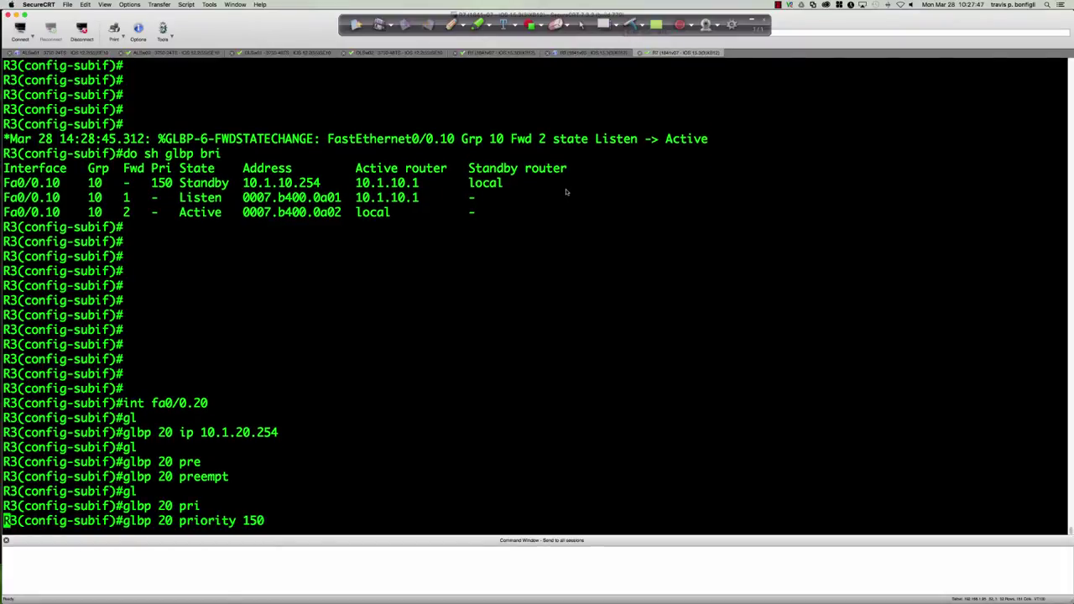
key("Return")
On fa0/0.99, create GLBP group 99 with virtual IP 10.1.99.254
type("int f")
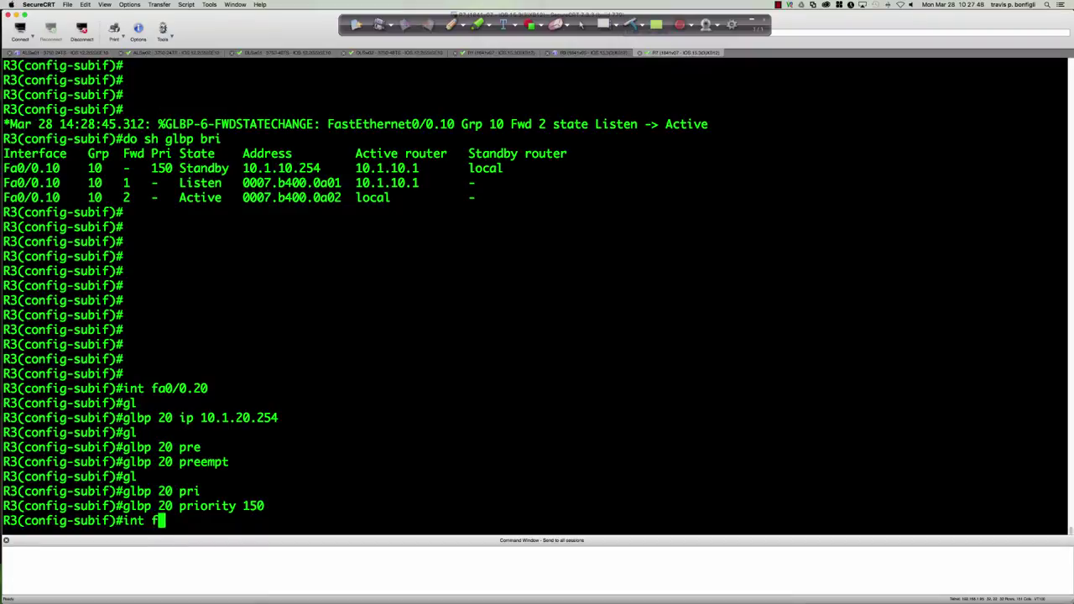
type("a0/0.99")
key("Return")
type("gl")
key("Tab")
type("99 ip 1")
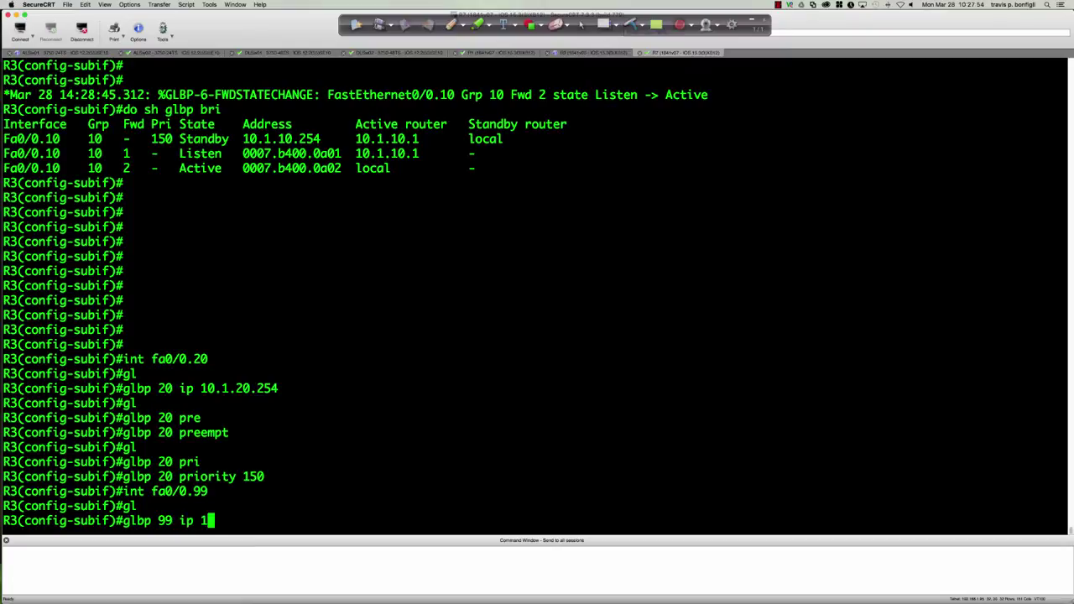
type("0.1.99.254")
key("Return")
Enable preemption and set priority 150 for GLBP group 99
type("gl")
key("Tab")
type("99")
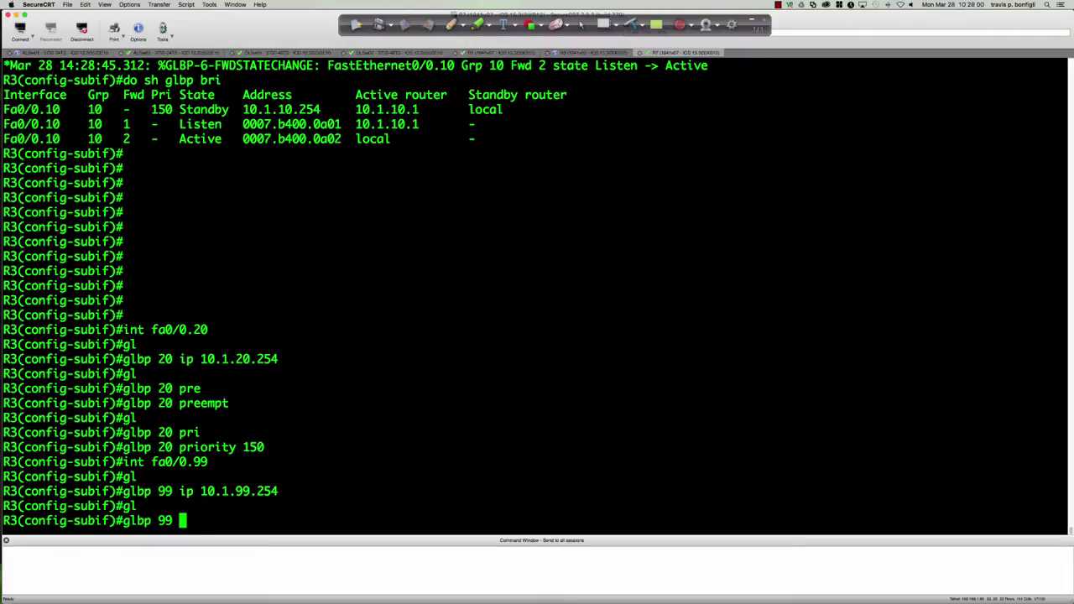
type(" pre")
key("Tab")
key("Return")
type("gl")
key("Tab")
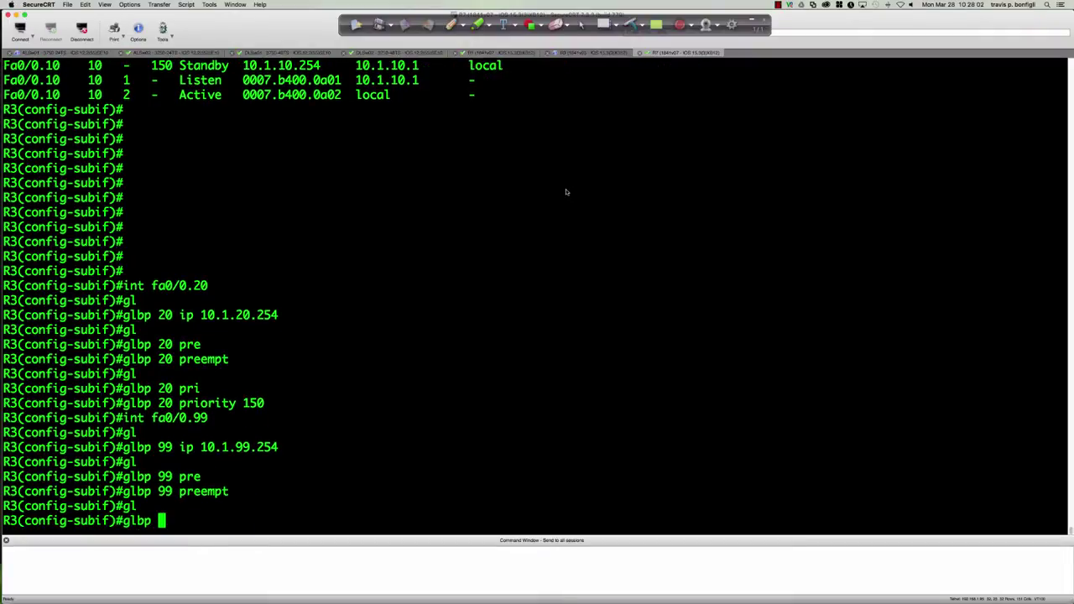
type("99 pri")
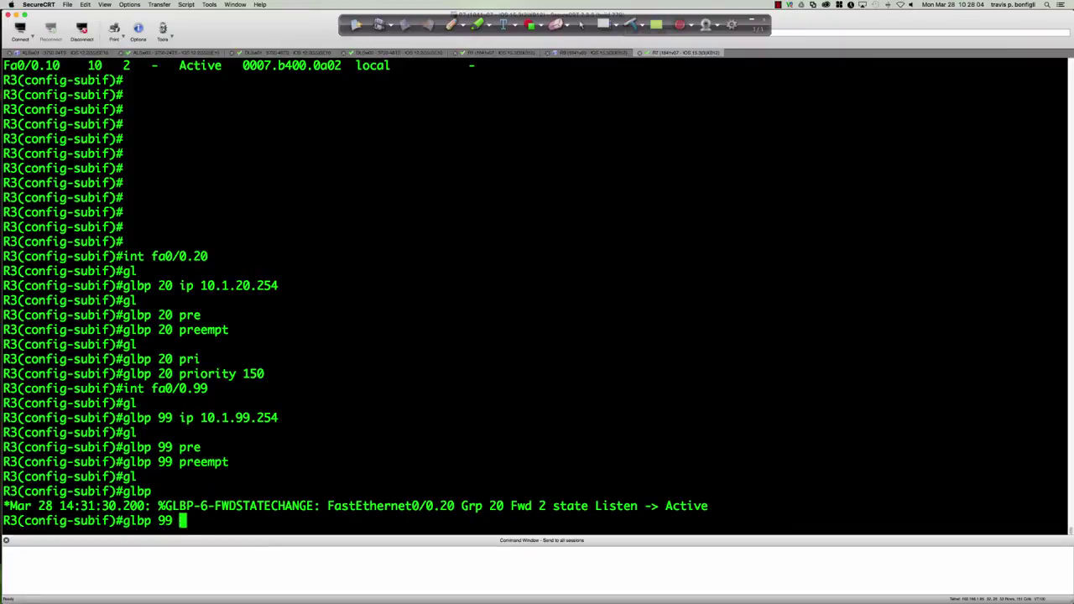
key("Tab")
type("150")
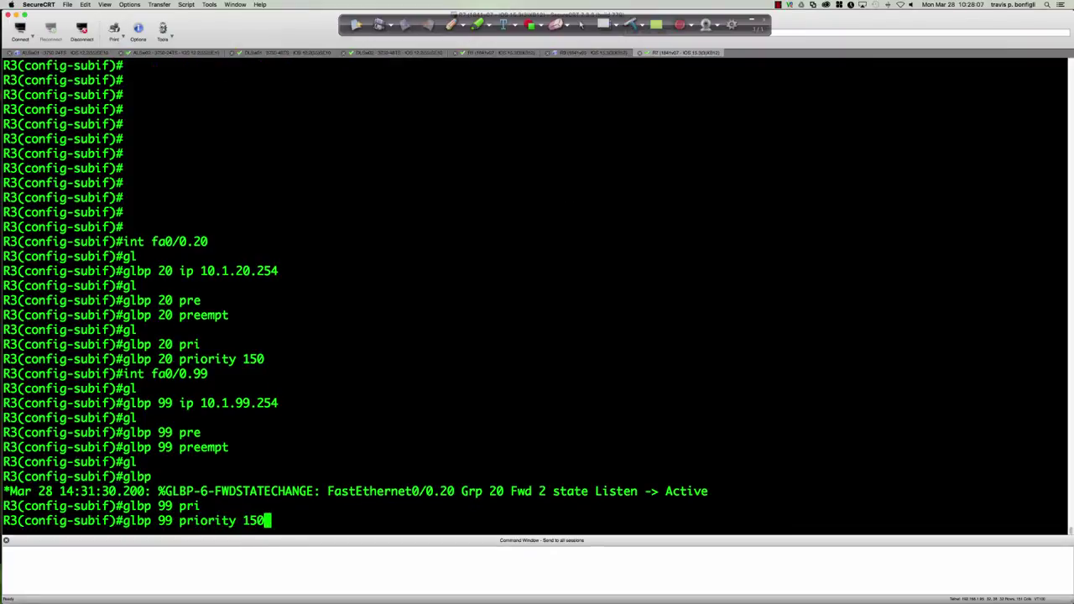
key("Return")
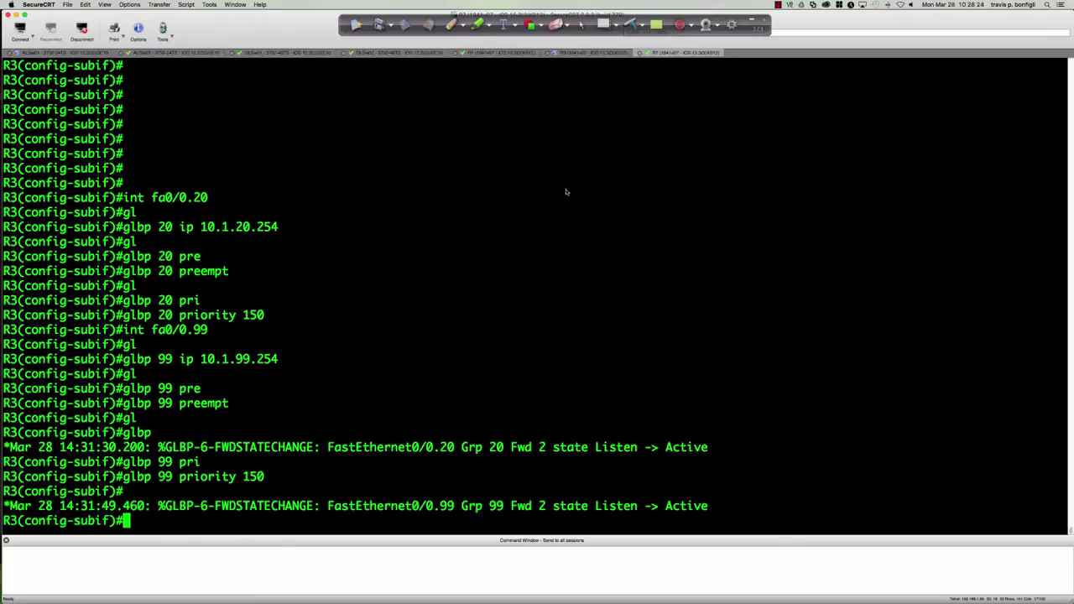
Exit configuration mode and save R3's configuration with 'wri me'
type("end")
key("Return")
type("wri me")
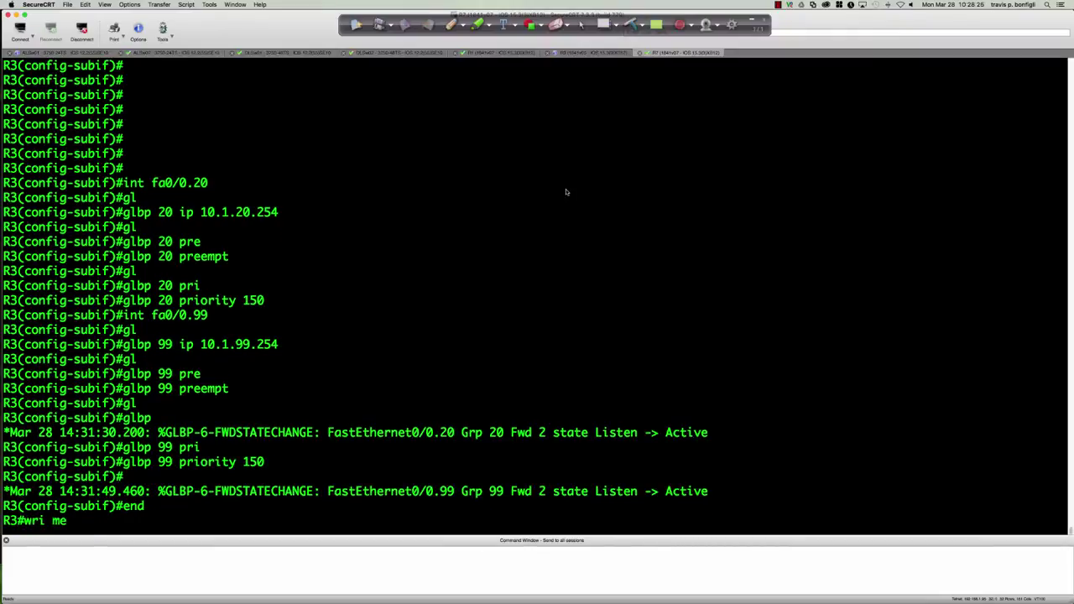
key("Return")
On R1, exit configuration mode and save the running configuration with 'wri mem'
left_click(470, 53)
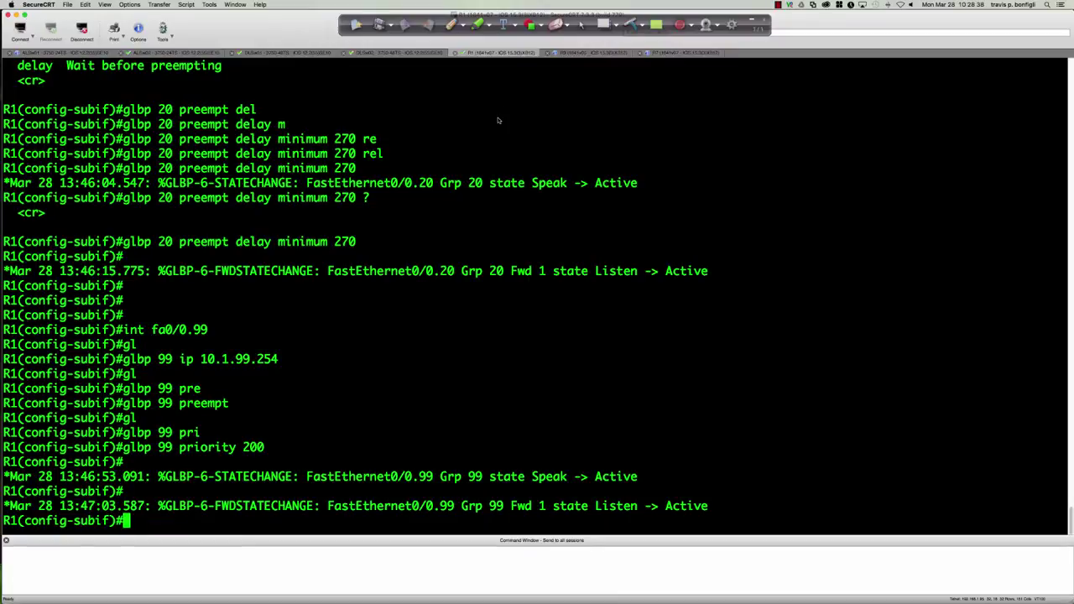
type("end")
key("Return")
type("wri mem")
key("Return")
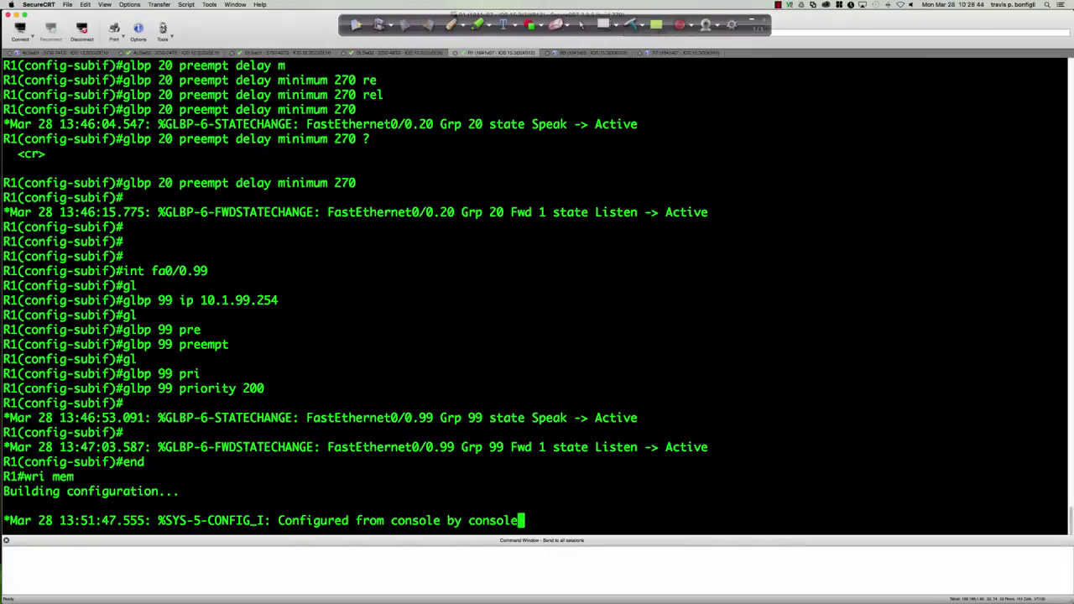
key("Return")
key("Return")
key("Return")
key("Return")
key("Return")
key("Return")
key("Return")
key("Return")
Run 'sh glbp' on R1 and page through the detailed group 10 output
type("sh ")
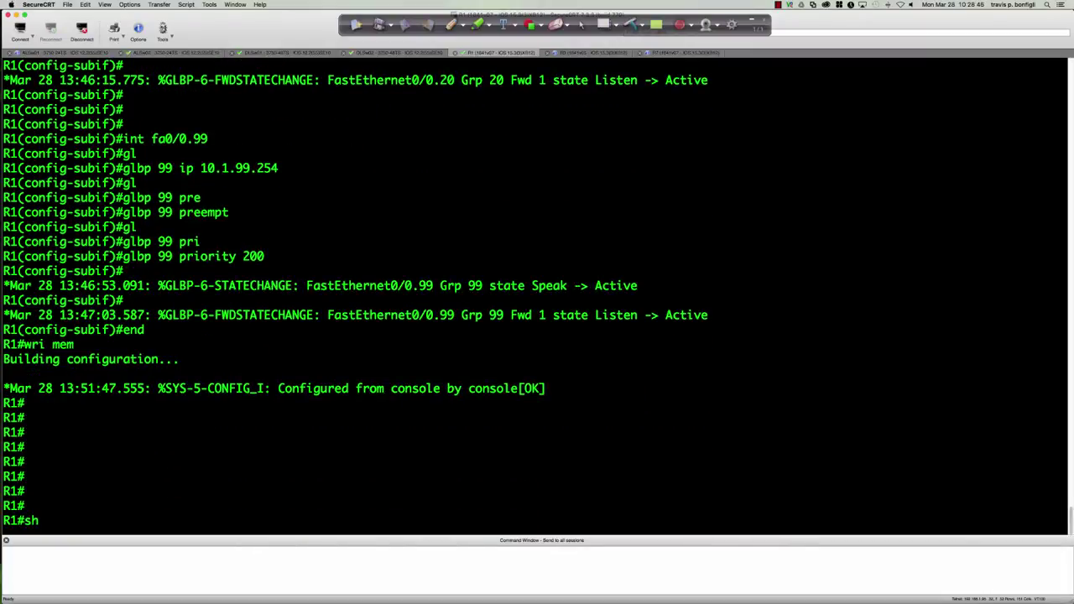
type("glbp")
key("Return")
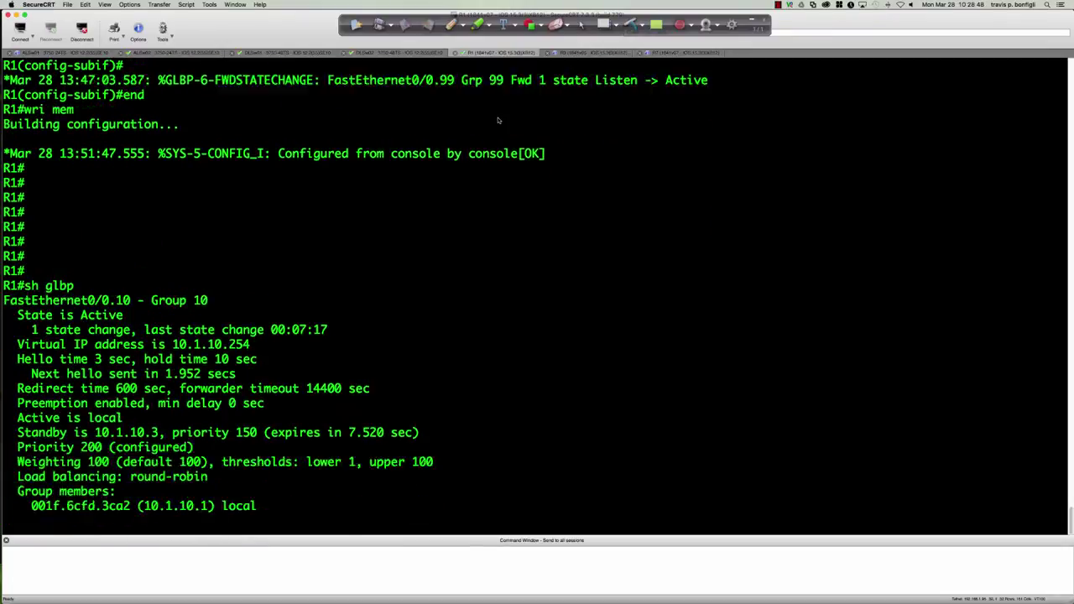
key("Return")
key("Return")
key("Return")
key("Return")
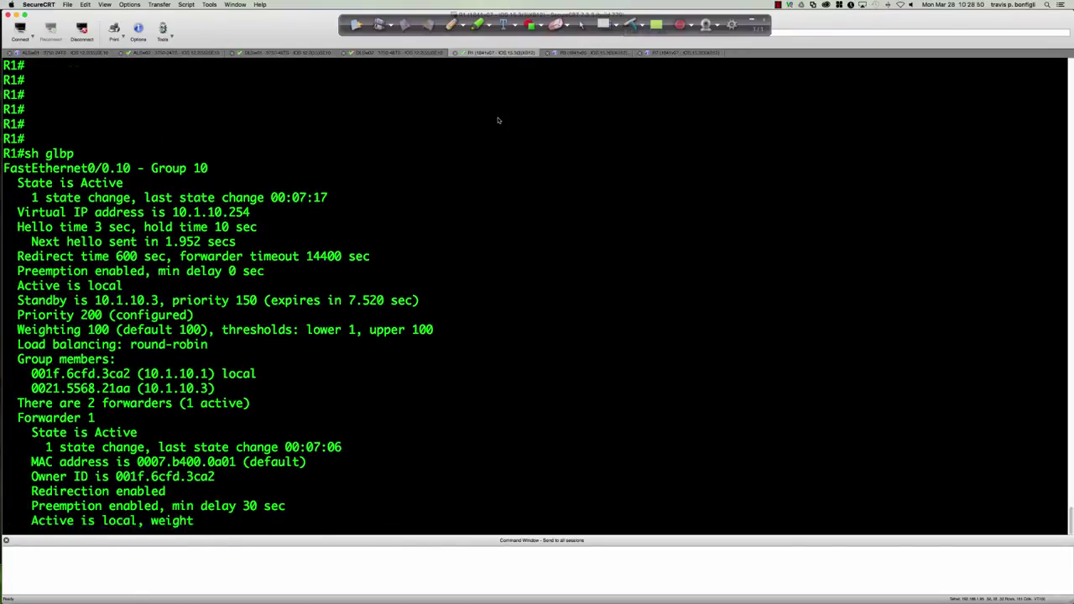
key("Return")
key("Return")
key("Return")
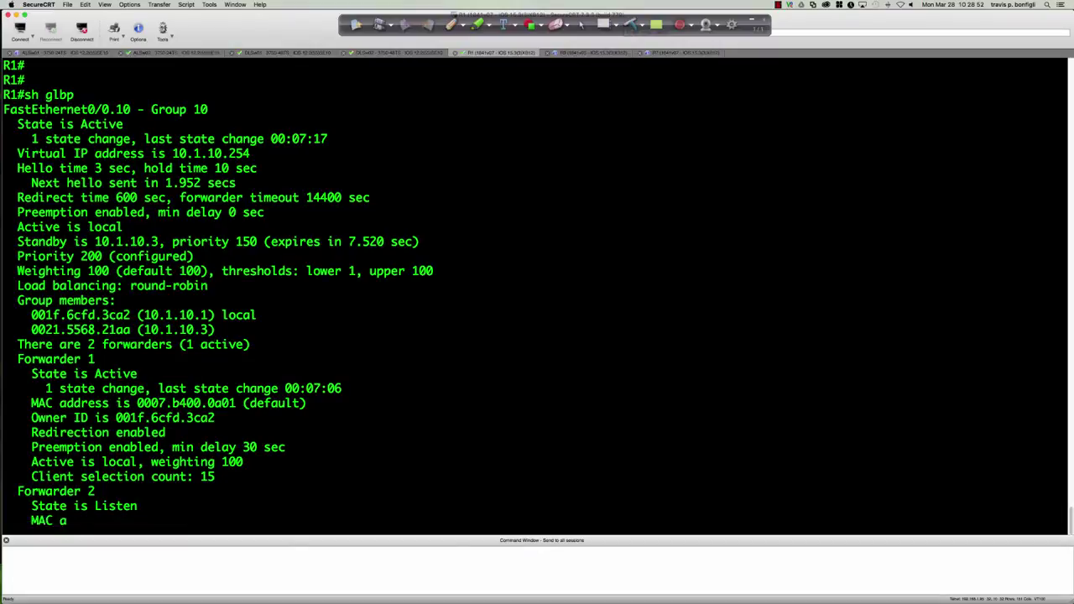
key("Return")
key("Return")
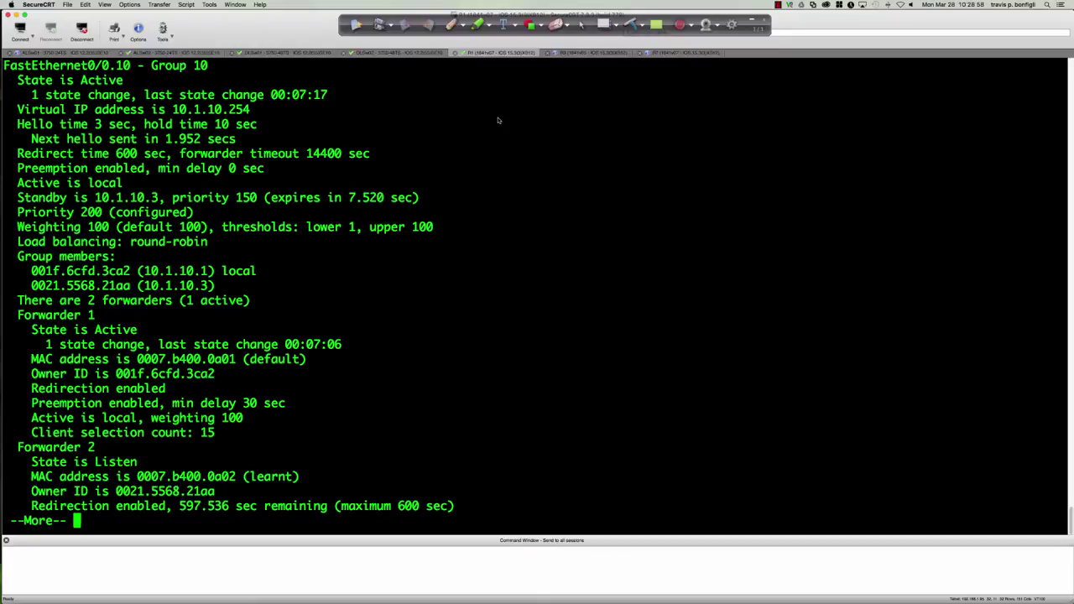
In red ink, mark 'State is Active' and box the AVG section
left_click(451, 24)
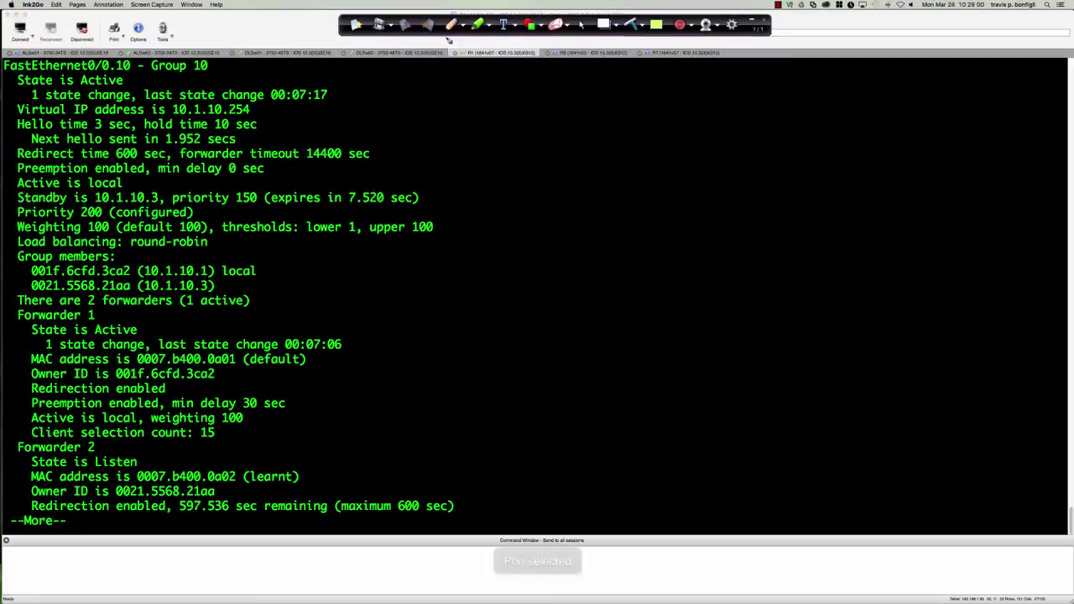
left_click_drag(143, 74, 126, 83)
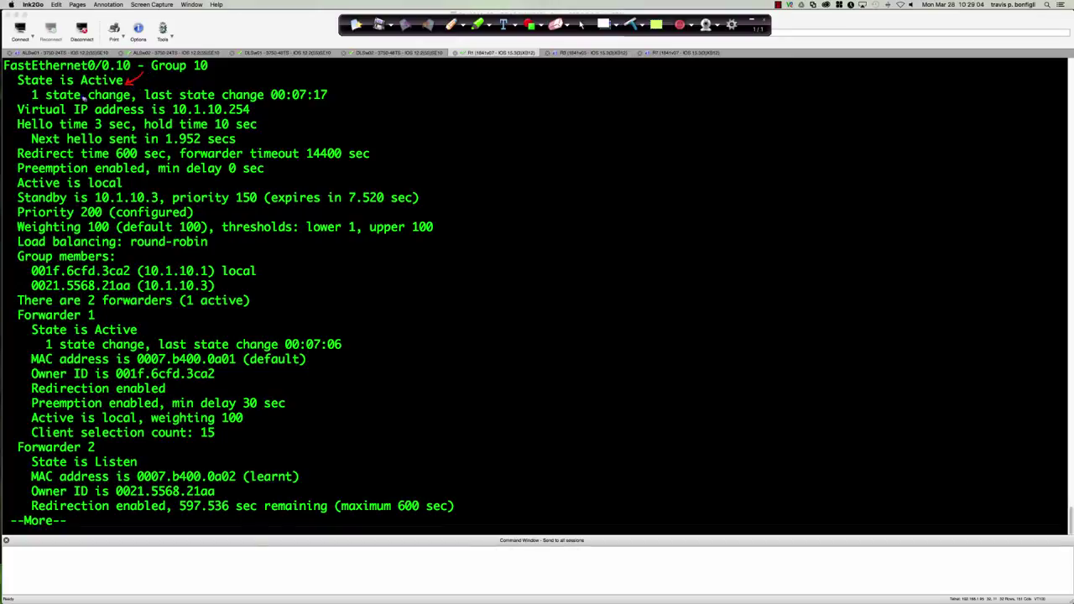
mouse_move(8, 311)
left_mouse_down()
mouse_move(529, 309)
mouse_move(518, 78)
left_mouse_up()
mouse_move(406, 141)
left_mouse_down()
mouse_move(422, 142)
mouse_move(436, 121)
mouse_move(452, 141)
mouse_move(460, 132)
left_mouse_up()
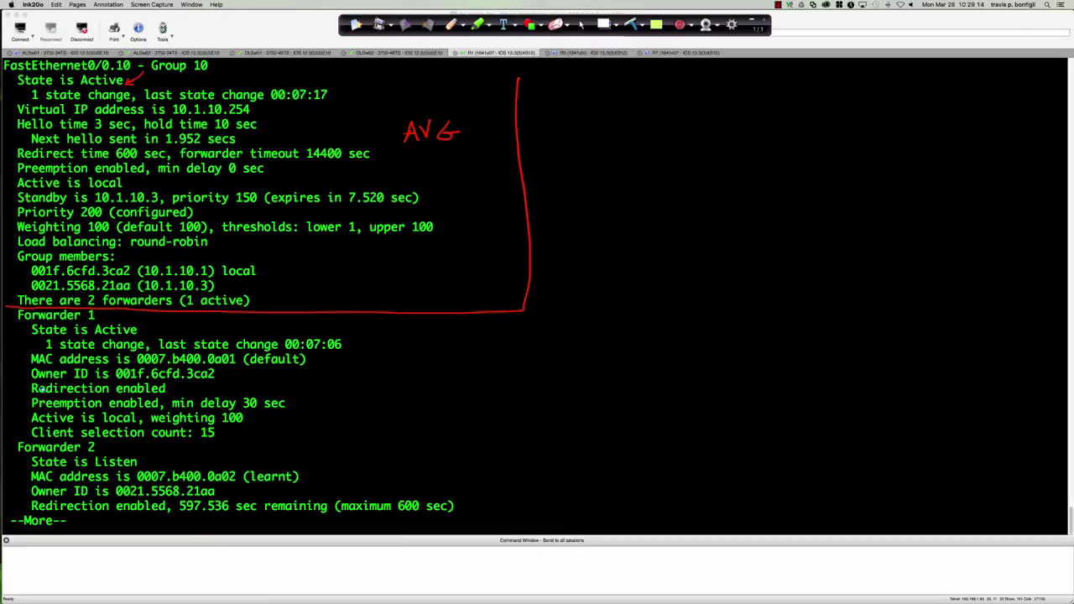
Box the Forwarder 1 and 2 sections, label them AVF1 and AVF2, and circle AVG
mouse_move(19, 313)
left_mouse_down()
mouse_move(12, 439)
mouse_move(33, 438)
left_mouse_up()
mouse_move(369, 318)
left_mouse_down()
mouse_move(421, 411)
mouse_move(324, 430)
mouse_move(330, 400)
mouse_move(361, 375)
left_mouse_up()
left_click_drag(352, 387, 368, 391)
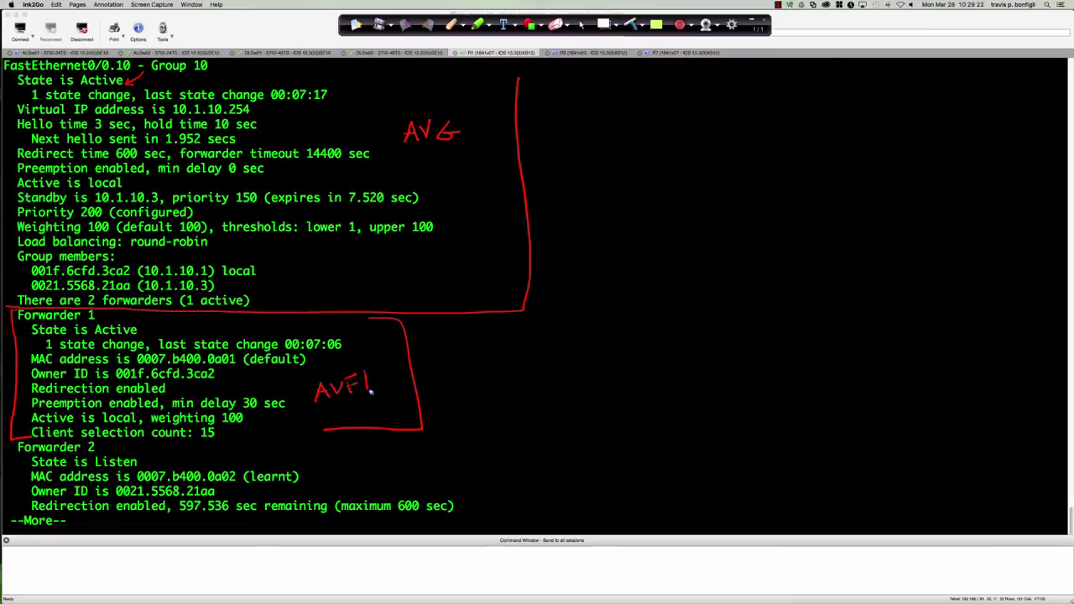
mouse_move(27, 444)
left_mouse_down()
mouse_move(17, 447)
mouse_move(12, 528)
left_mouse_up()
mouse_move(430, 435)
left_mouse_down()
mouse_move(495, 495)
mouse_move(460, 524)
left_mouse_up()
mouse_move(358, 478)
left_mouse_down()
mouse_move(361, 459)
mouse_move(371, 479)
left_mouse_up()
mouse_move(359, 471)
left_mouse_down()
mouse_move(390, 457)
mouse_move(396, 479)
mouse_move(413, 454)
left_mouse_up()
left_click_drag(398, 468, 434, 474)
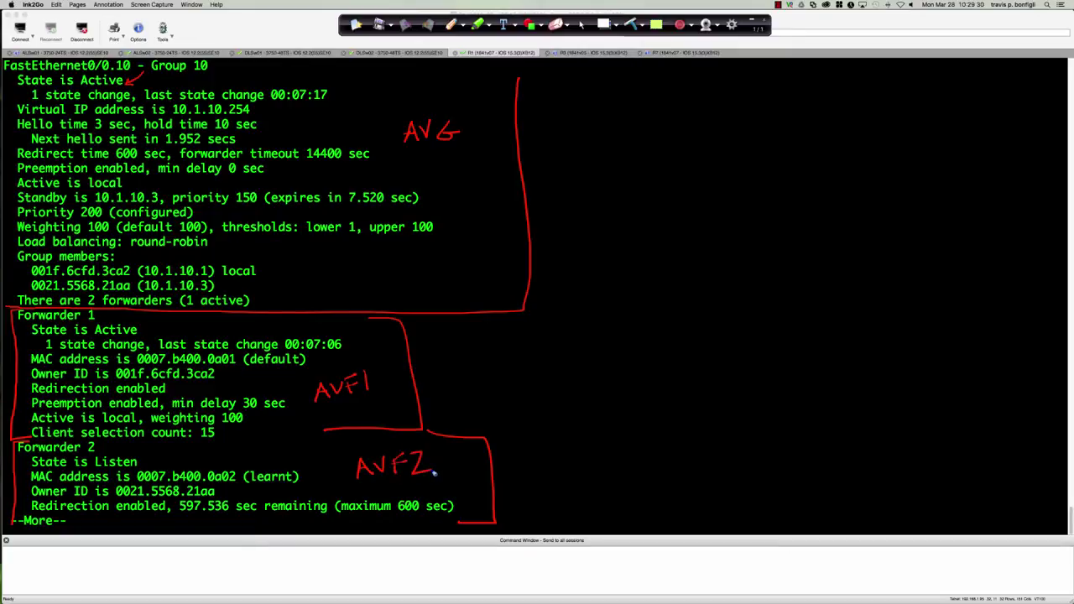
mouse_move(436, 104)
left_mouse_down()
mouse_move(396, 116)
mouse_move(485, 150)
mouse_move(420, 105)
left_mouse_up()
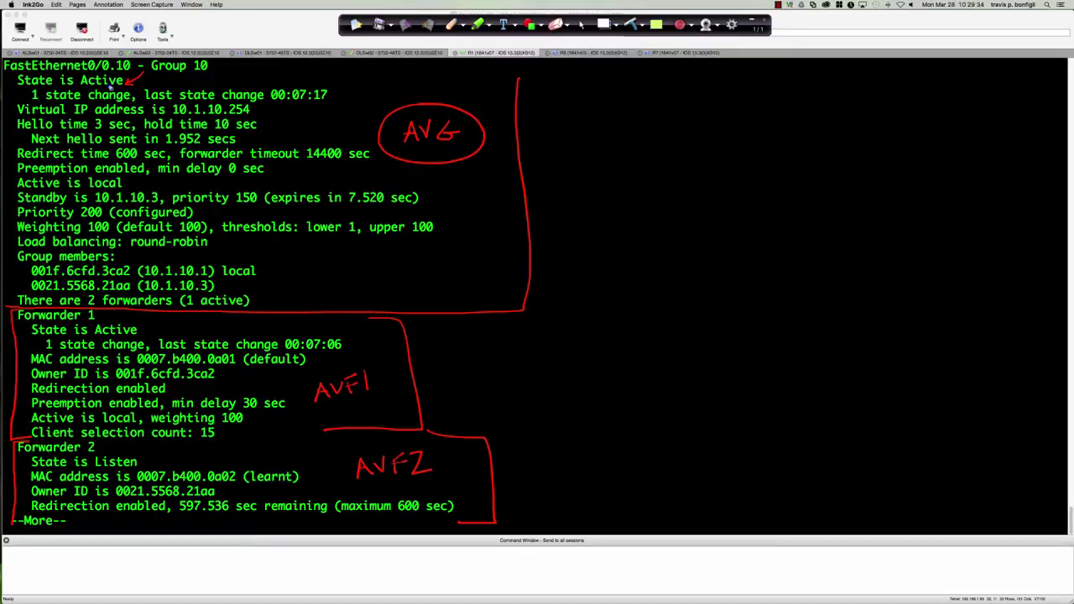
Mark virtual IP 10.1.10.254, 3 sec hello, 10 sec hold and 600 sec redirect times
mouse_move(287, 108)
left_mouse_down()
mouse_move(251, 110)
mouse_move(262, 115)
left_mouse_up()
left_click_drag(284, 120, 259, 125)
left_click_drag(259, 125, 270, 131)
left_click_drag(87, 129, 102, 129)
left_click_drag(117, 160, 168, 163)
Flag preemption, Active is local, standby 10.1.10.3, priority 200, weighting 100 and round-robin
left_click_drag(18, 179, 265, 179)
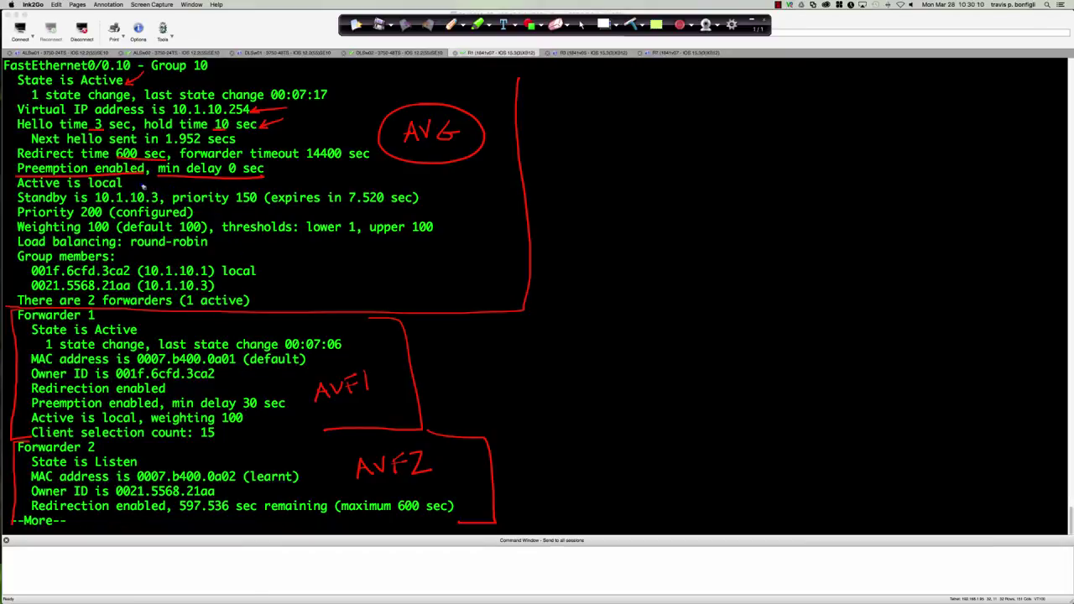
mouse_move(158, 186)
left_mouse_down()
mouse_move(126, 186)
mouse_move(133, 179)
mouse_move(135, 195)
left_mouse_up()
mouse_move(96, 204)
left_mouse_down()
mouse_move(159, 204)
mouse_move(157, 192)
mouse_move(258, 205)
left_mouse_up()
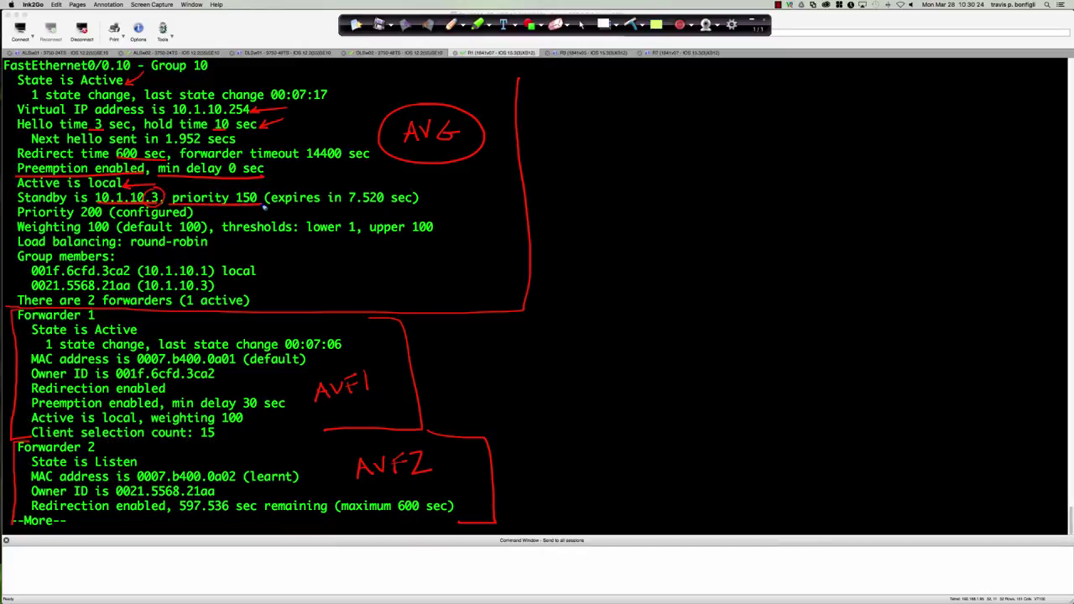
left_click_drag(223, 214, 198, 216)
left_click_drag(19, 235, 204, 236)
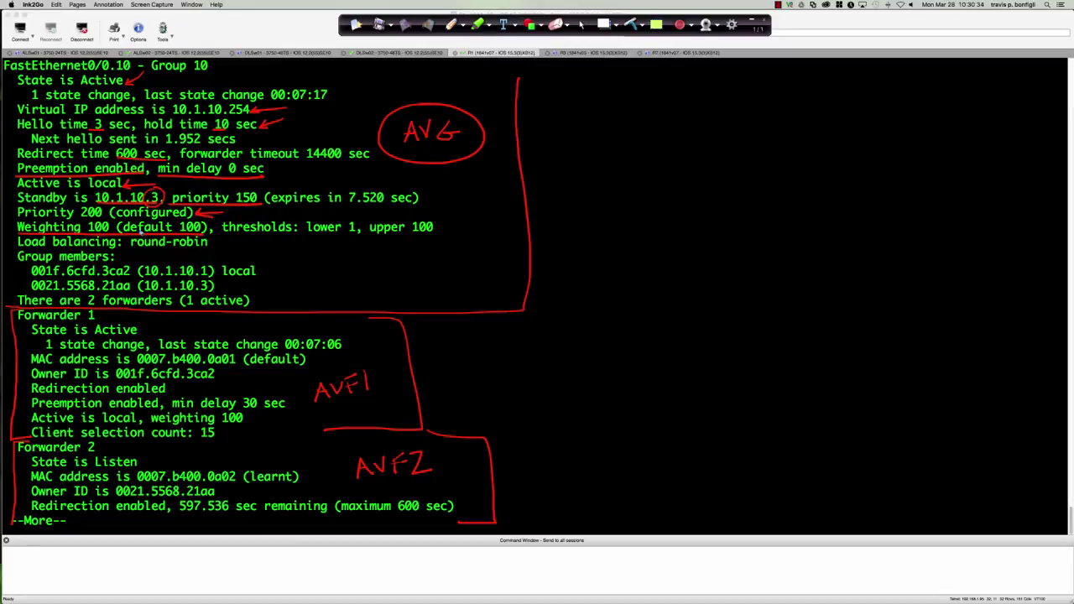
mouse_move(241, 240)
left_mouse_down()
mouse_move(212, 242)
mouse_move(221, 246)
left_mouse_up()
Sketch circles for R1 and R3 with 5 and 1 arrowed beneath them
left_click_drag(593, 205, 587, 239)
mouse_move(588, 235)
left_mouse_down()
mouse_move(602, 216)
mouse_move(608, 235)
left_mouse_up()
left_click_drag(783, 204, 792, 241)
left_click_drag(789, 218, 789, 242)
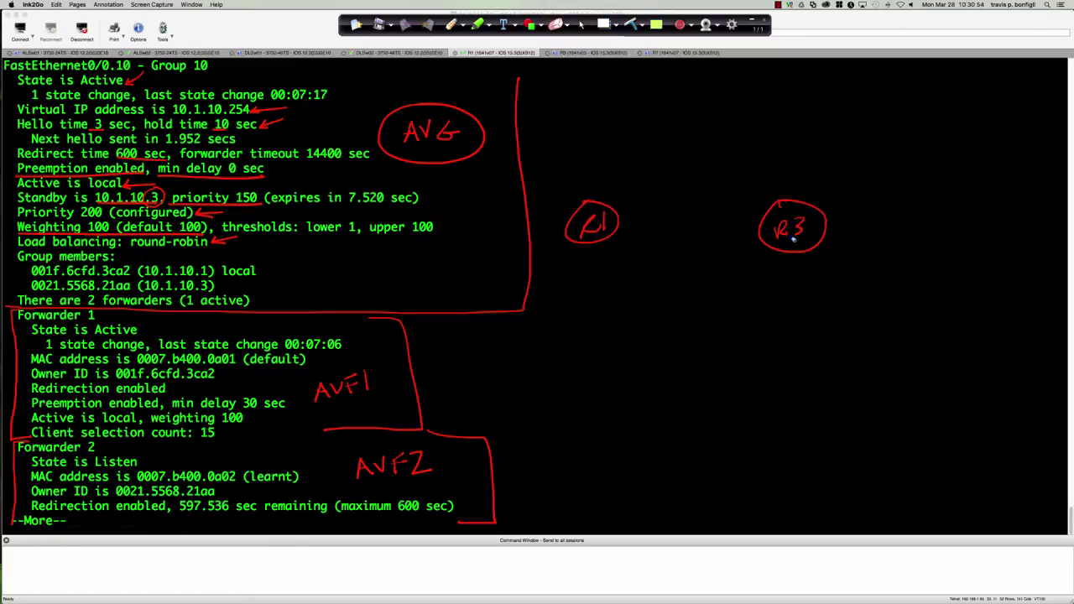
mouse_move(590, 287)
left_mouse_down()
mouse_move(577, 310)
mouse_move(606, 282)
mouse_move(597, 256)
left_mouse_up()
mouse_move(588, 268)
left_mouse_down()
mouse_move(597, 255)
mouse_move(606, 267)
left_mouse_up()
mouse_move(789, 292)
left_mouse_down()
mouse_move(798, 310)
mouse_move(814, 309)
mouse_move(795, 260)
mouse_move(805, 272)
left_mouse_up()
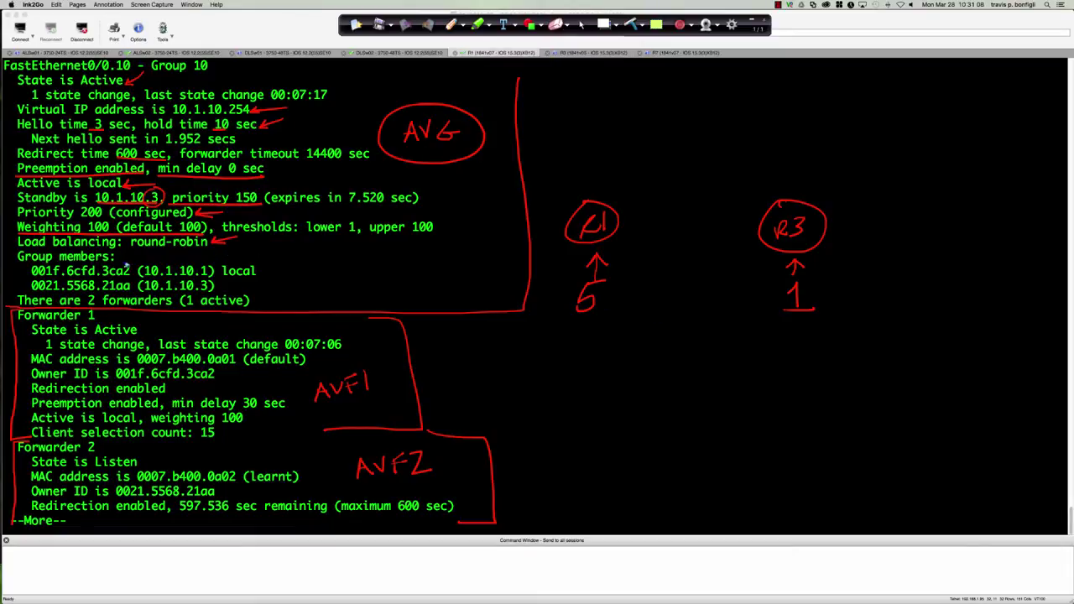
Bracket group members 10.1.10.1 and 10.1.10.3 and point at '(1 active)' and Forwarder 1's Active state
mouse_move(248, 261)
left_mouse_down()
mouse_move(272, 281)
mouse_move(272, 295)
mouse_move(252, 296)
left_mouse_up()
left_click_drag(145, 278, 212, 278)
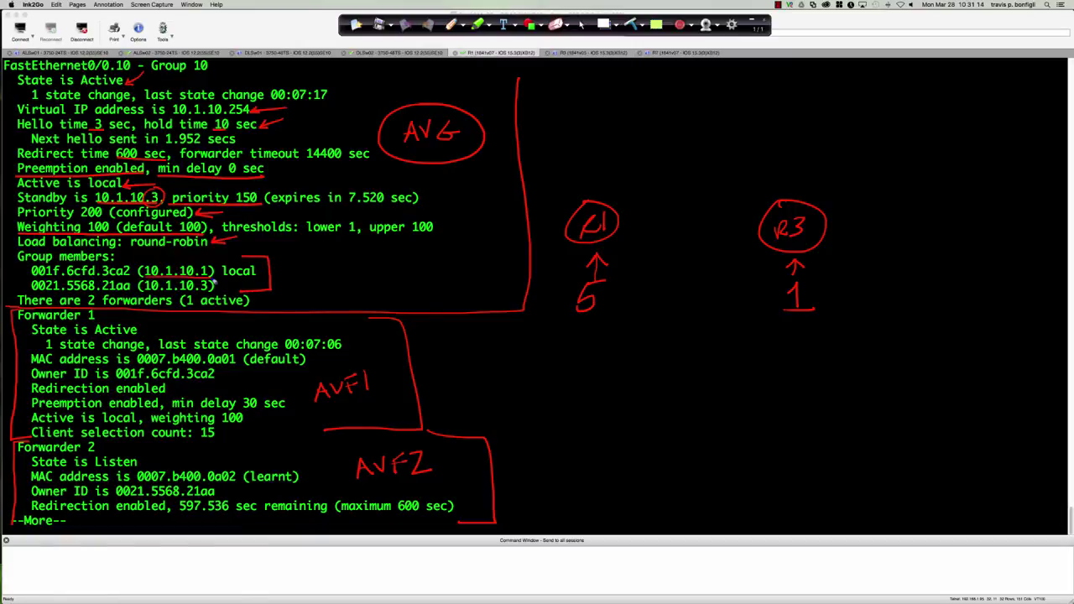
left_click_drag(148, 293, 215, 292)
mouse_move(288, 292)
left_mouse_down()
mouse_move(254, 304)
mouse_move(266, 307)
left_mouse_up()
mouse_move(158, 324)
left_mouse_down()
mouse_move(142, 332)
mouse_move(152, 334)
left_mouse_up()
Underline Forwarder 1's virtual MAC and link it to circled member MAC 001f.6cfd.3ca2
mouse_move(138, 365)
left_mouse_down()
mouse_move(244, 369)
mouse_move(207, 367)
mouse_move(224, 350)
mouse_move(209, 351)
mouse_move(224, 370)
mouse_move(243, 357)
mouse_move(211, 380)
mouse_move(111, 382)
left_mouse_up()
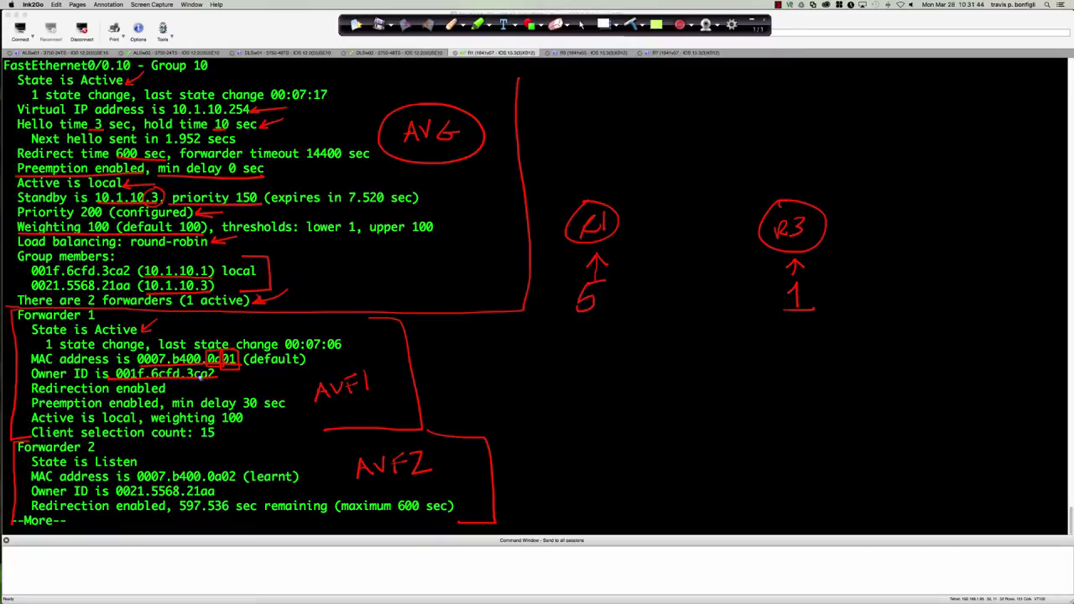
mouse_move(120, 264)
left_mouse_down()
mouse_move(25, 267)
mouse_move(89, 285)
mouse_move(140, 280)
mouse_move(105, 264)
left_mouse_up()
left_click_drag(221, 249, 201, 269)
mouse_move(200, 258)
left_mouse_down()
mouse_move(201, 269)
mouse_move(218, 267)
left_mouse_up()
Mark Forwarder 1's redirection, 30 sec preemption delay, Active is local, and weighting 100
mouse_move(195, 384)
left_mouse_down()
mouse_move(170, 391)
mouse_move(180, 395)
left_mouse_up()
left_click_drag(33, 415, 290, 412)
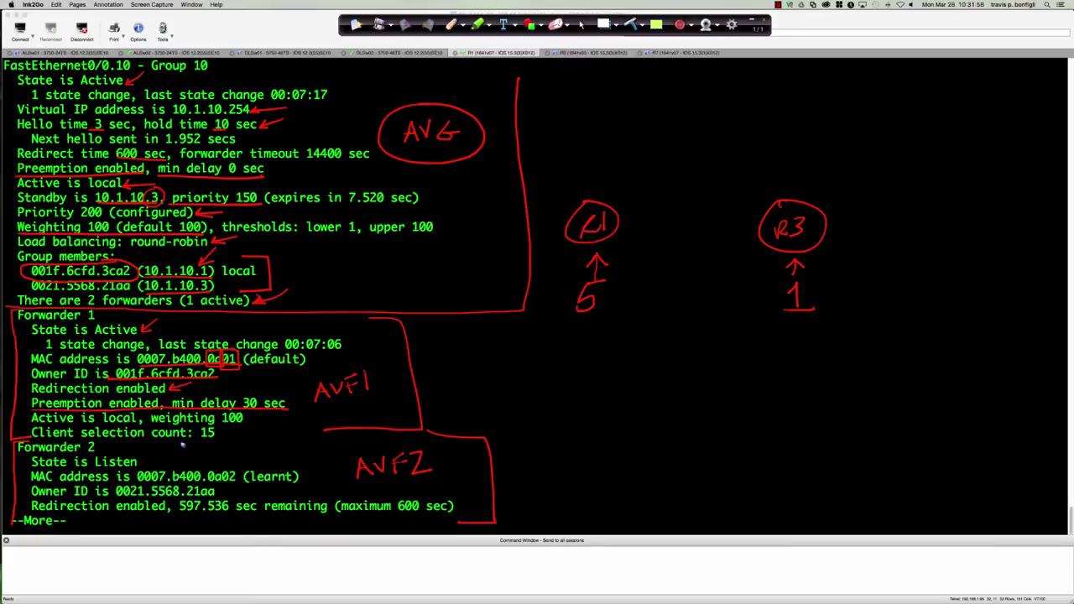
left_click_drag(151, 412, 144, 424)
mouse_move(223, 425)
left_mouse_down()
mouse_move(245, 423)
mouse_move(223, 437)
left_mouse_up()
Clear the drawings and page R1's GLBP output, highlighting Group 20's 270-second min delay, through Group 99
left_click(582, 25)
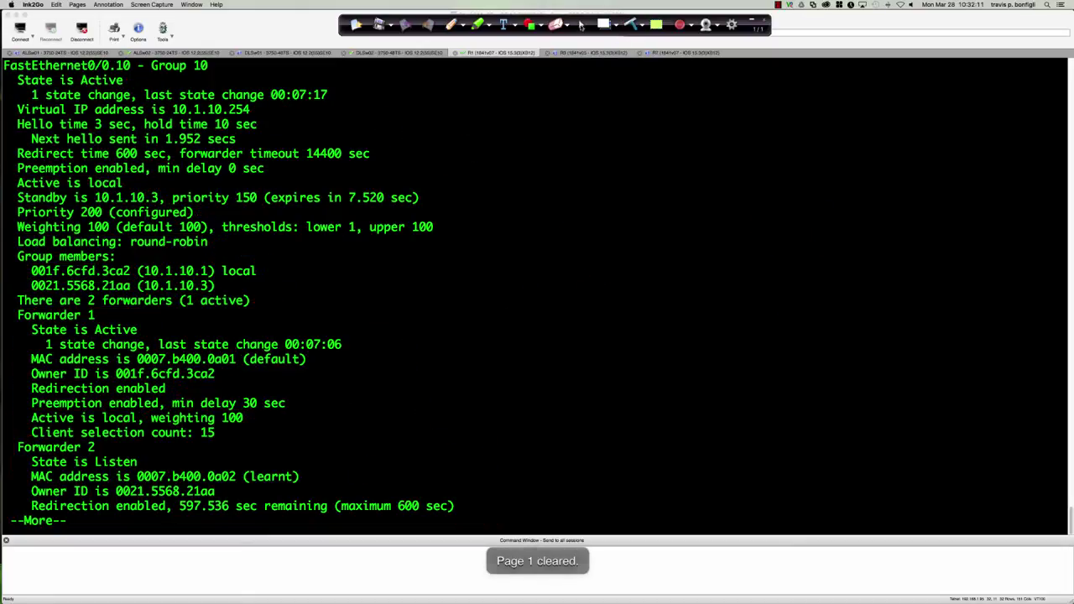
left_click(477, 198)
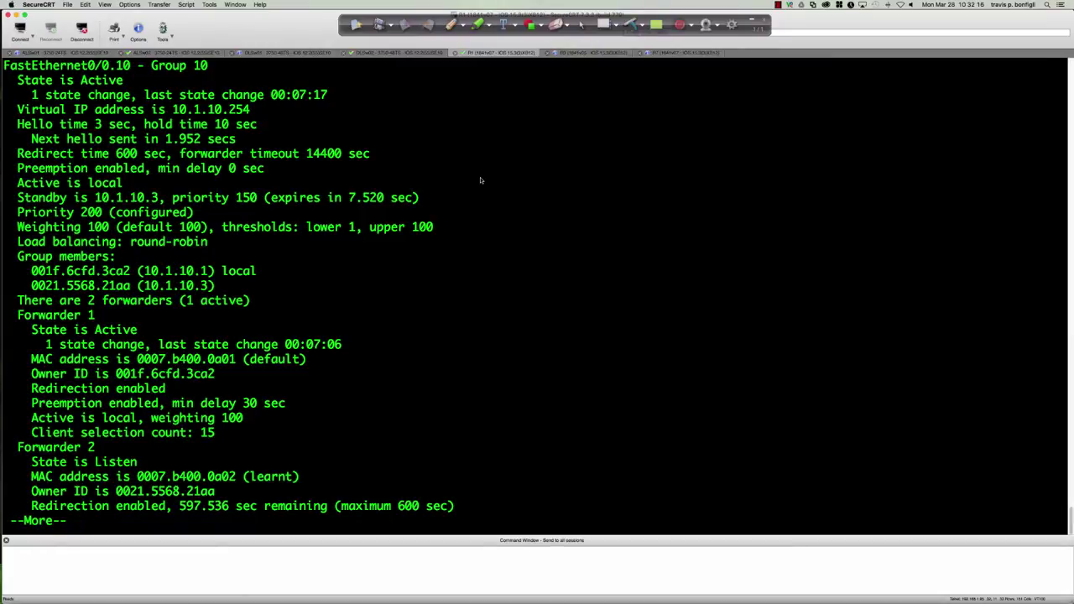
key("space")
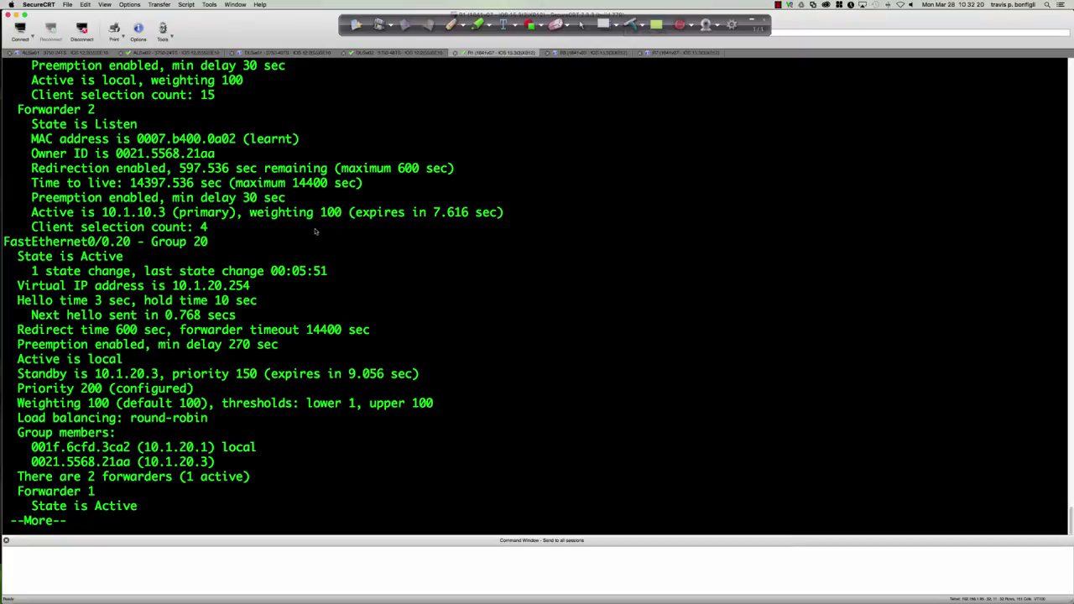
left_click_drag(159, 345, 279, 345)
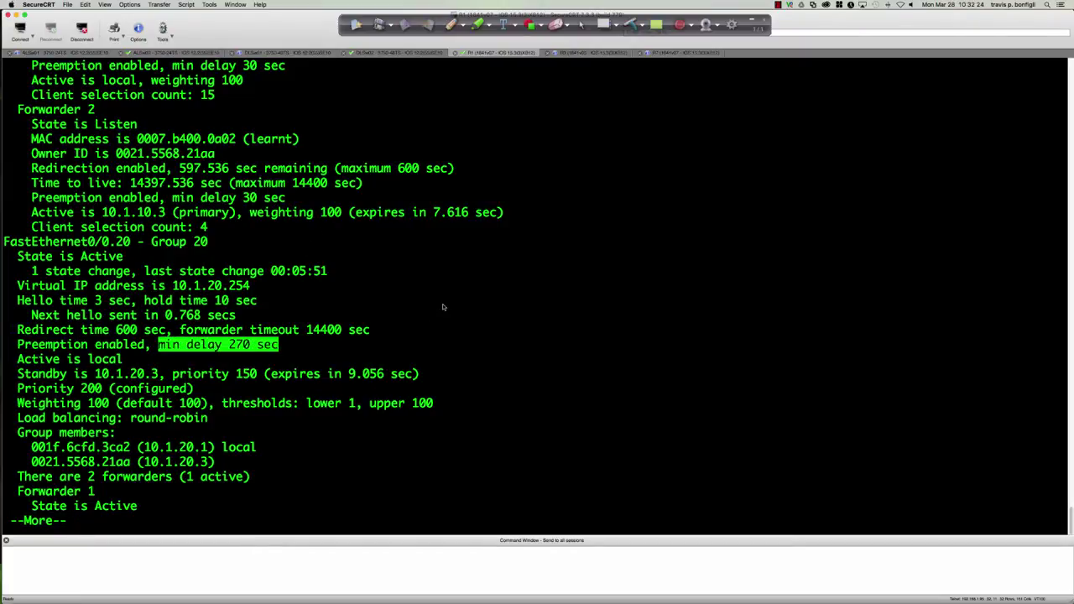
key("space")
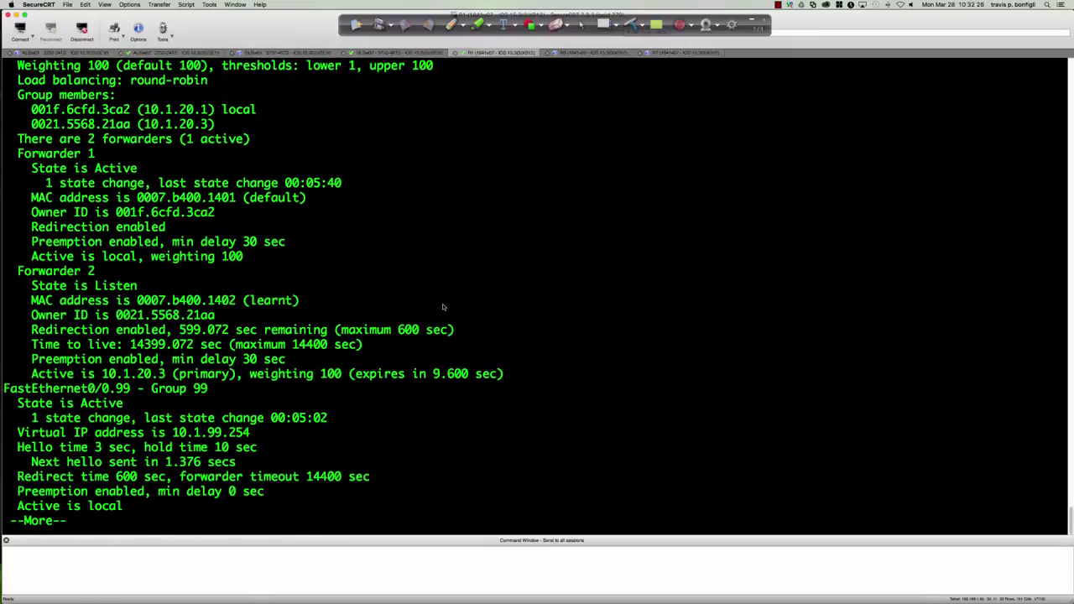
key("space")
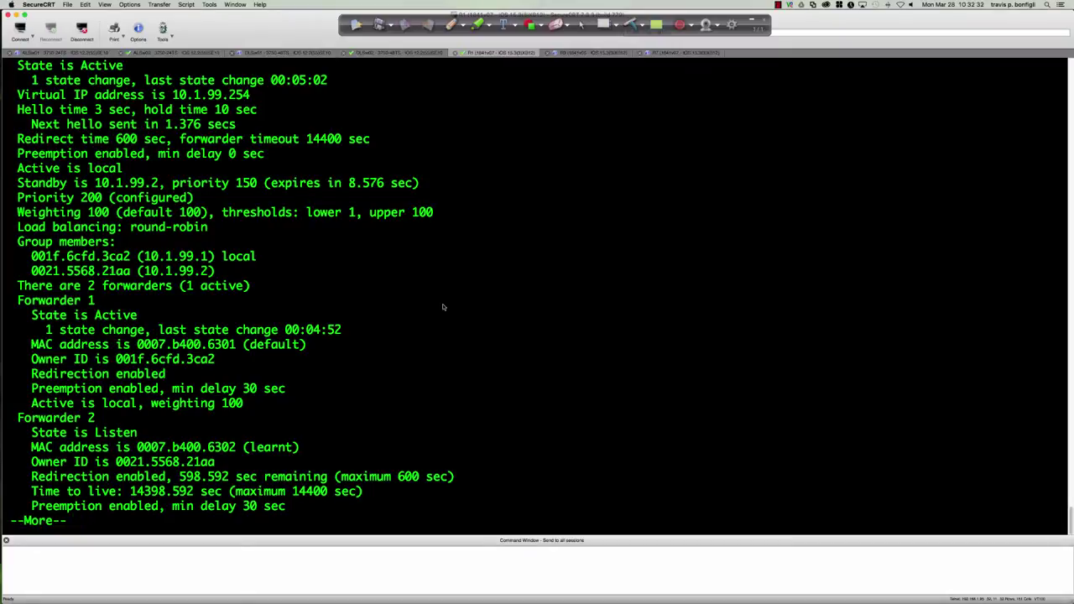
Finish the paged output and log out of R1's console with exit
key("Return")
key("Return")
type("exit")
key("Return")
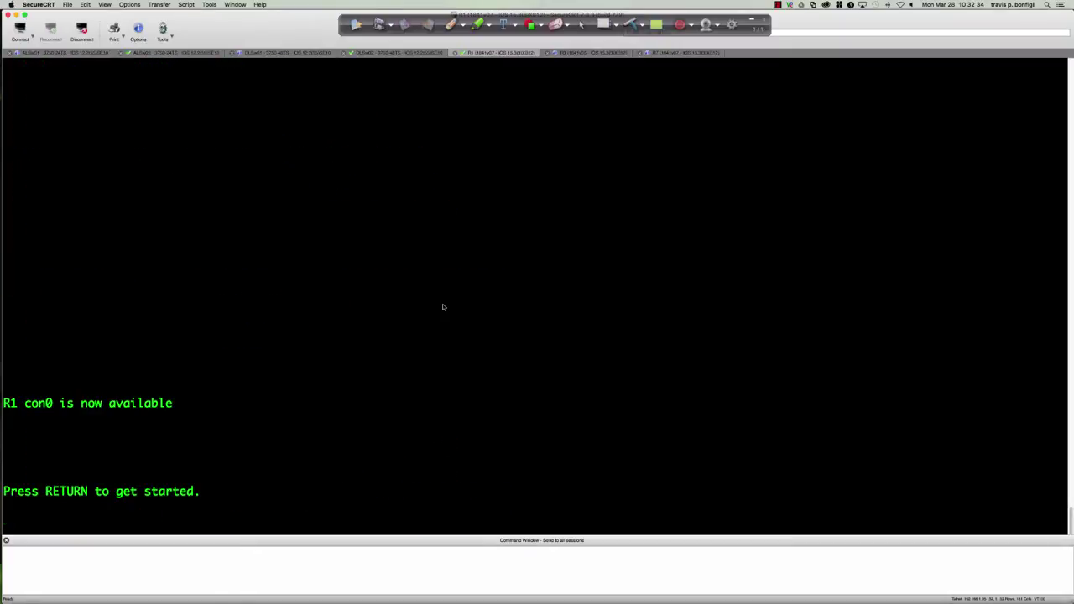
Wake R1's console and enter privileged mode with en
key("Return")
key("Return")
key("Return")
key("Return")
key("Return")
key("Return")
type("en")
key("Return")
Run show glbp brief, listing groups 10, 20 and 99 Active locally at priority 200
type("sh b")
key("BackSpace")
type("glb")
key("Tab")
type("bri")
key("Return")
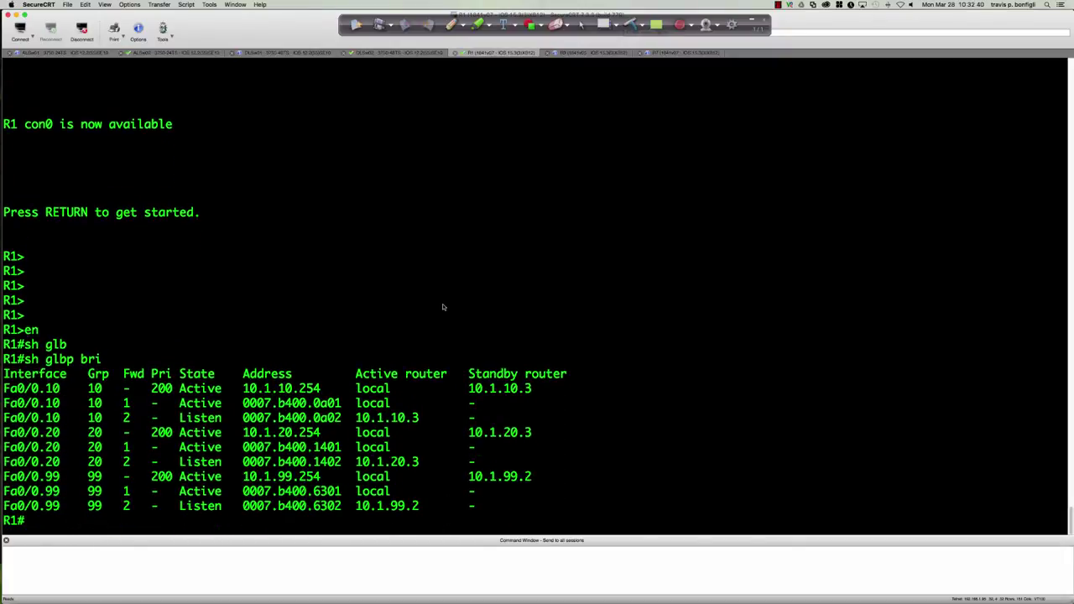
key("Return")
key("Return")
key("Return")
key("Return")
key("Return")
key("Return")
key("Return")
key("Return")
key("Return")
key("Return")
key("Return")
key("Return")
key("Return")
key("Return")
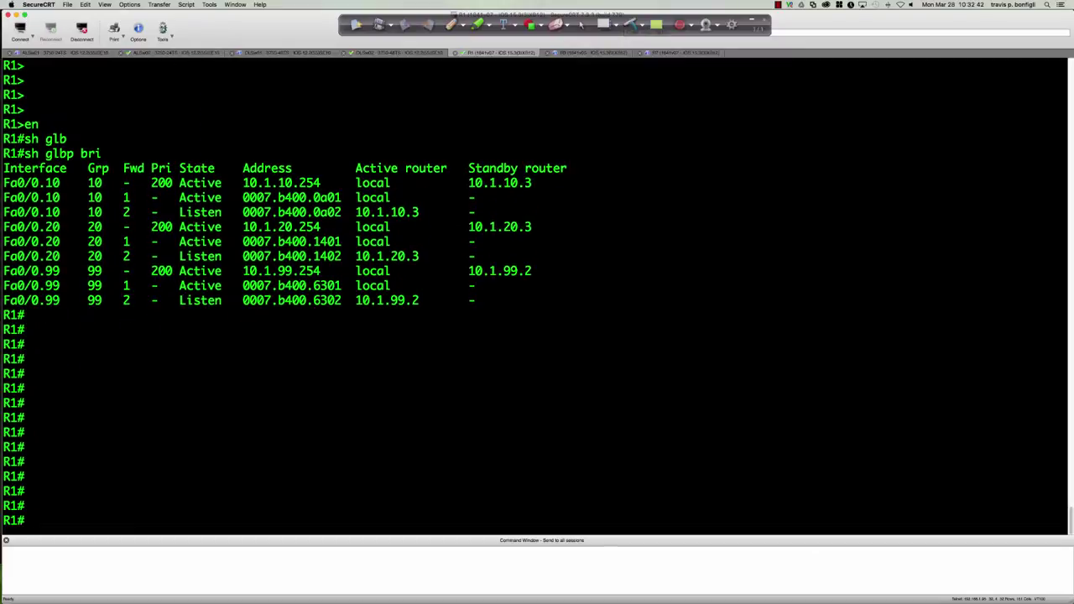
key("Return")
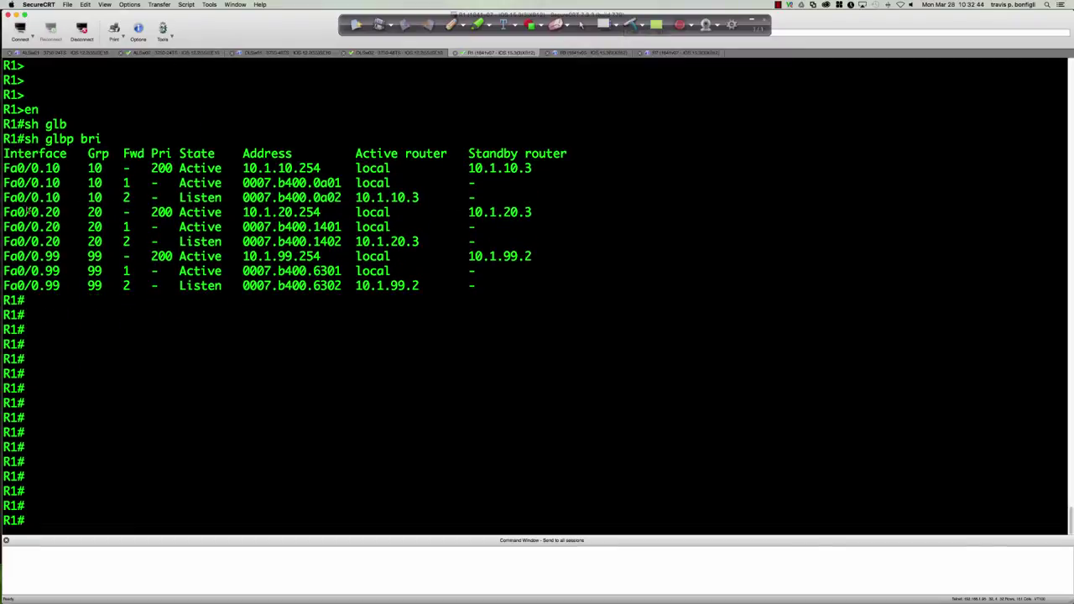
Highlight the Fa0/0.20 and Fa0/0.99 rows and forwarder 2's MAC 0007.b400.6302
left_click_drag(6, 213, 504, 240)
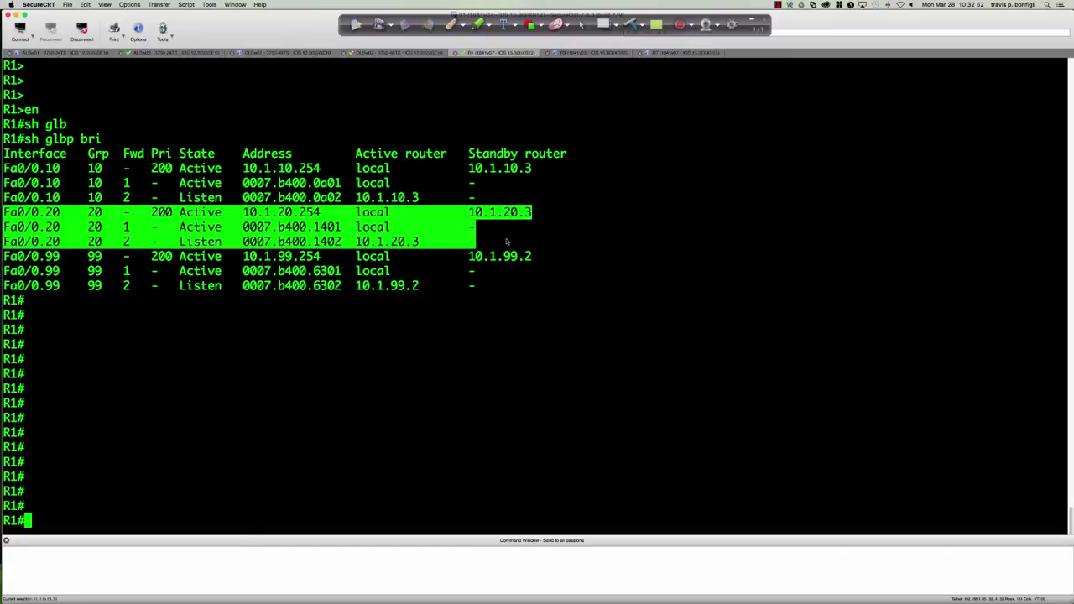
left_click_drag(57, 256, 534, 291)
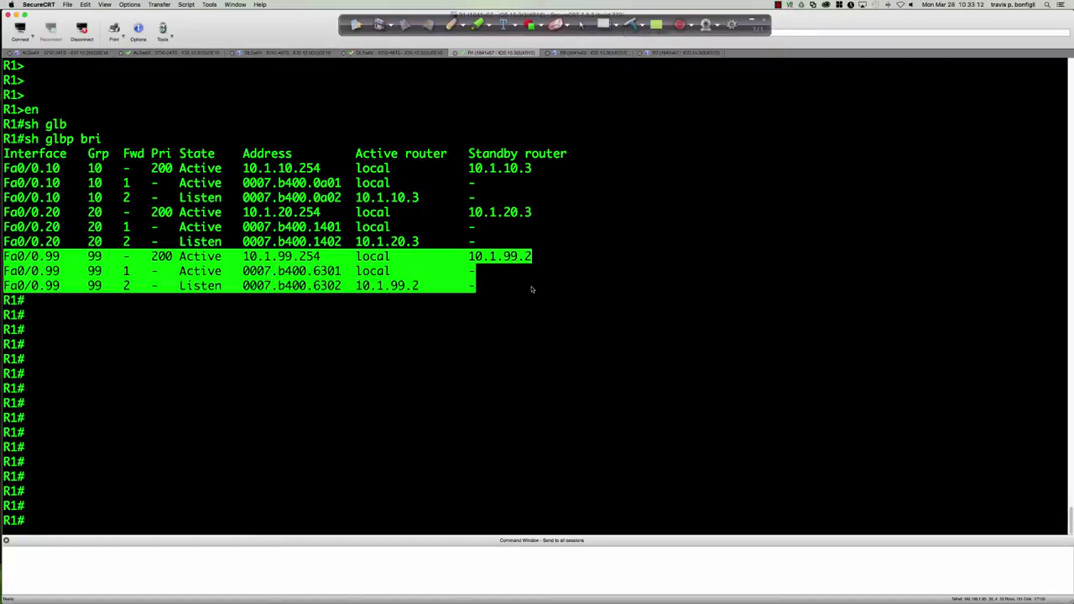
left_click_drag(309, 290, 335, 290)
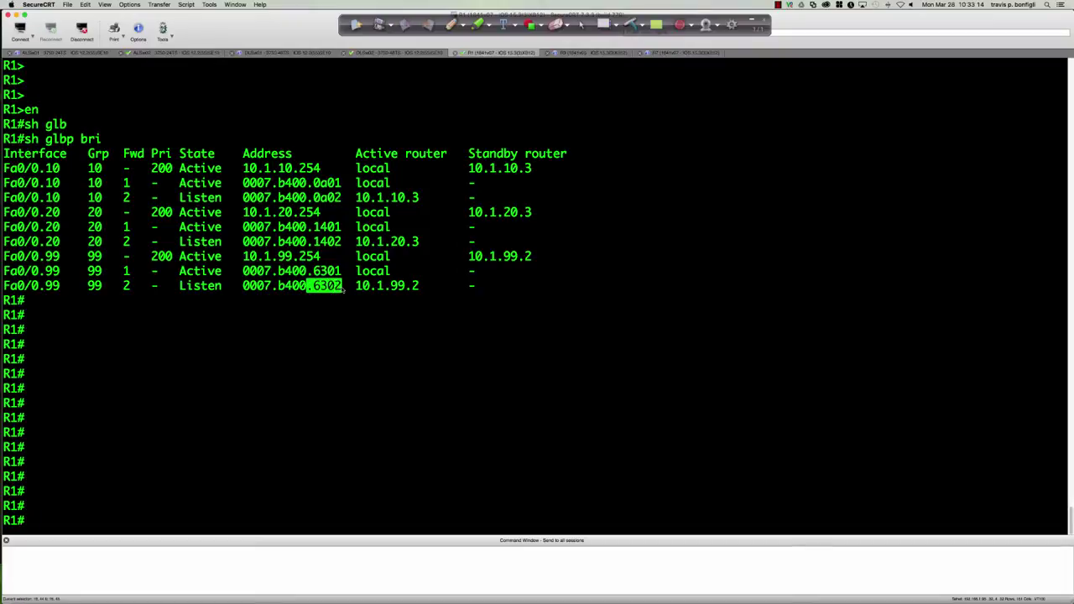
left_click_drag(7, 289, 432, 292)
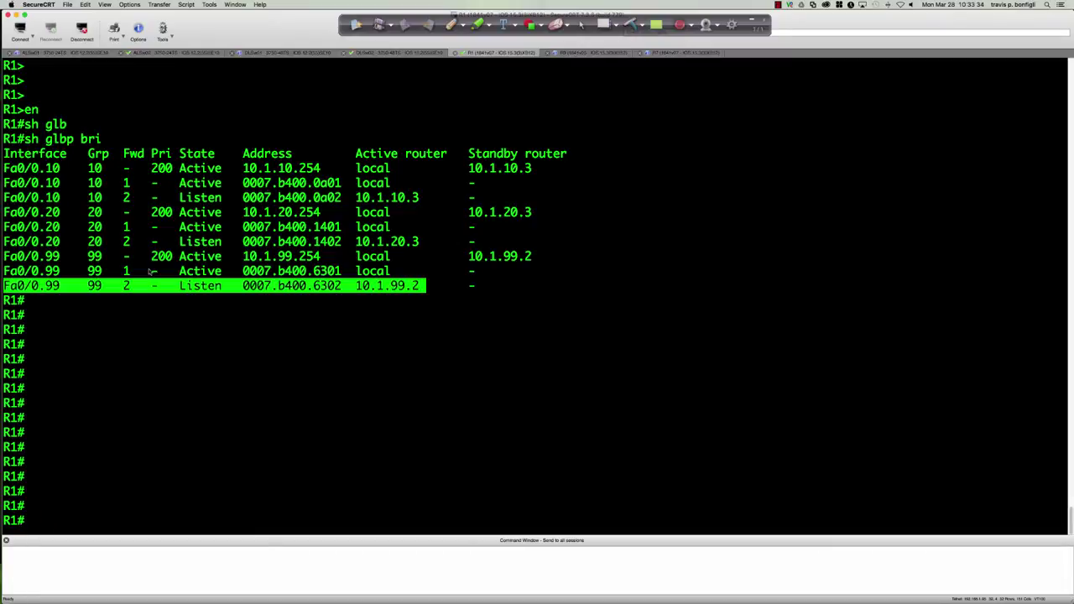
left_click(173, 287)
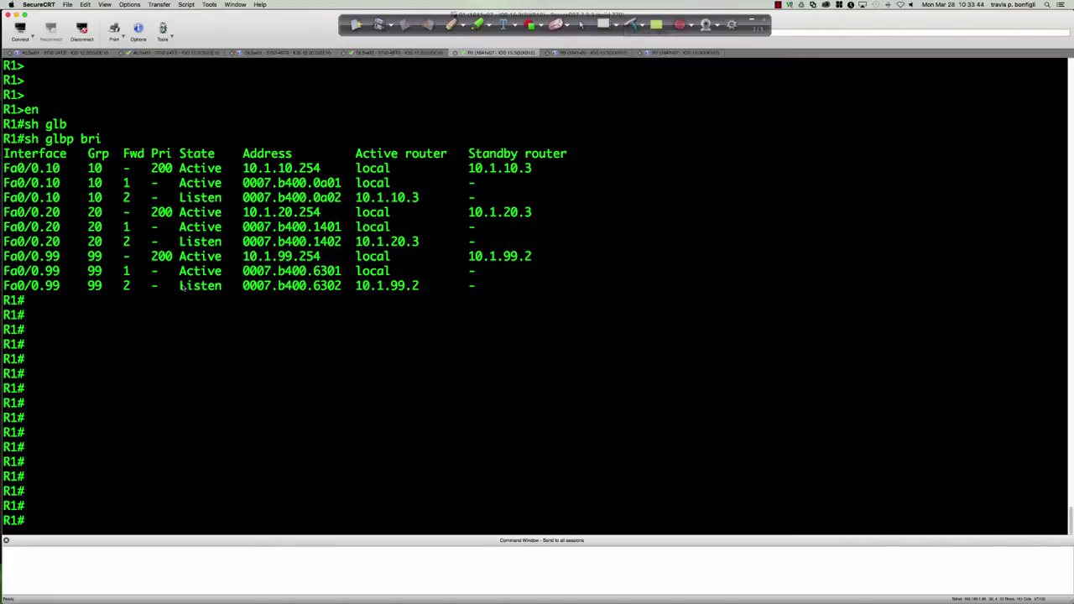
Mark group 99's Listen forwarder 2 entry and its Active forwarder 1 row
left_click_drag(180, 286, 344, 292)
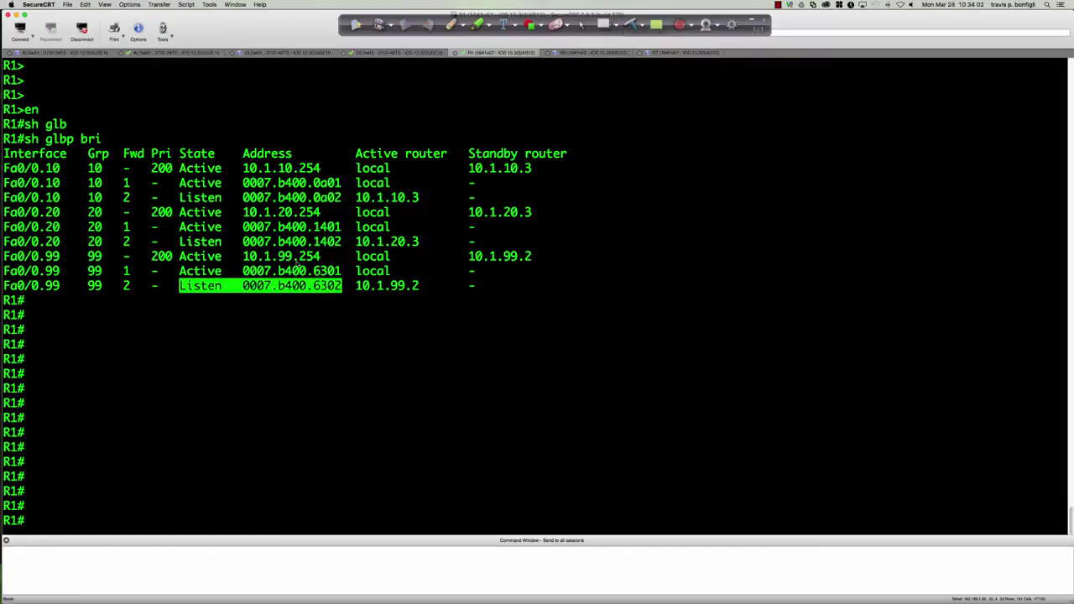
left_click(250, 266)
left_click_drag(181, 271, 342, 279)
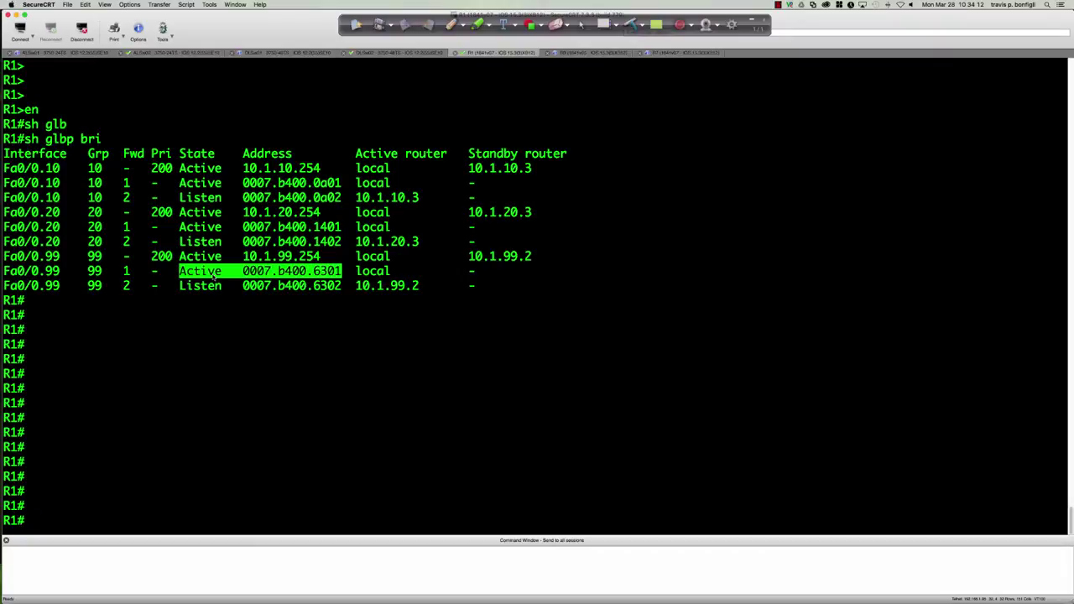
left_click_drag(4, 271, 405, 271)
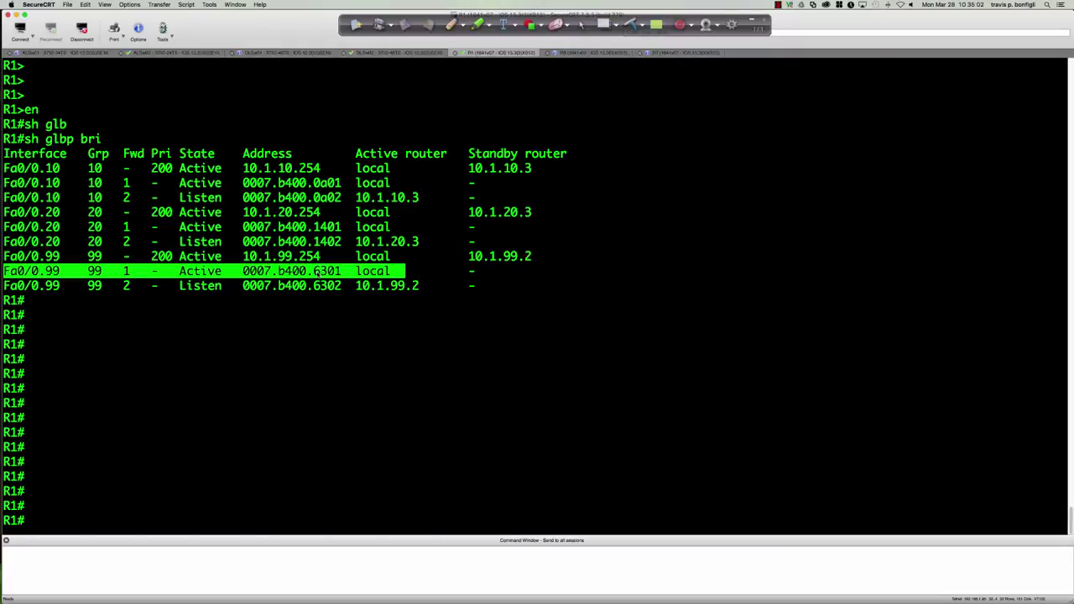
Check the GLBP lab topology document, then switch to the DLSw01 console session
key("super+Tab")
key("super+Tab")
key("super+Tab")
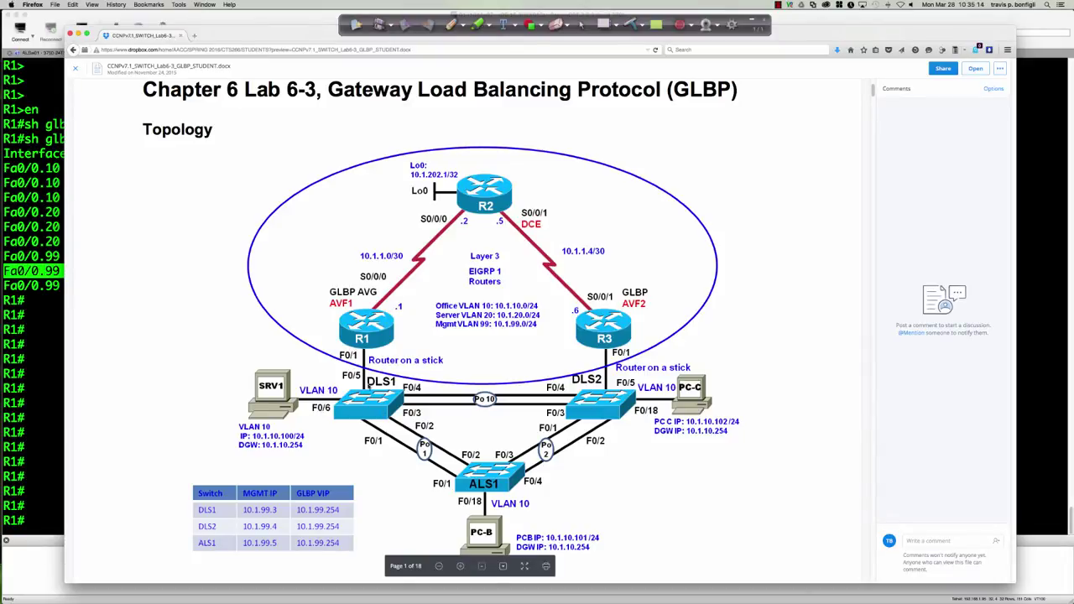
left_click(41, 343)
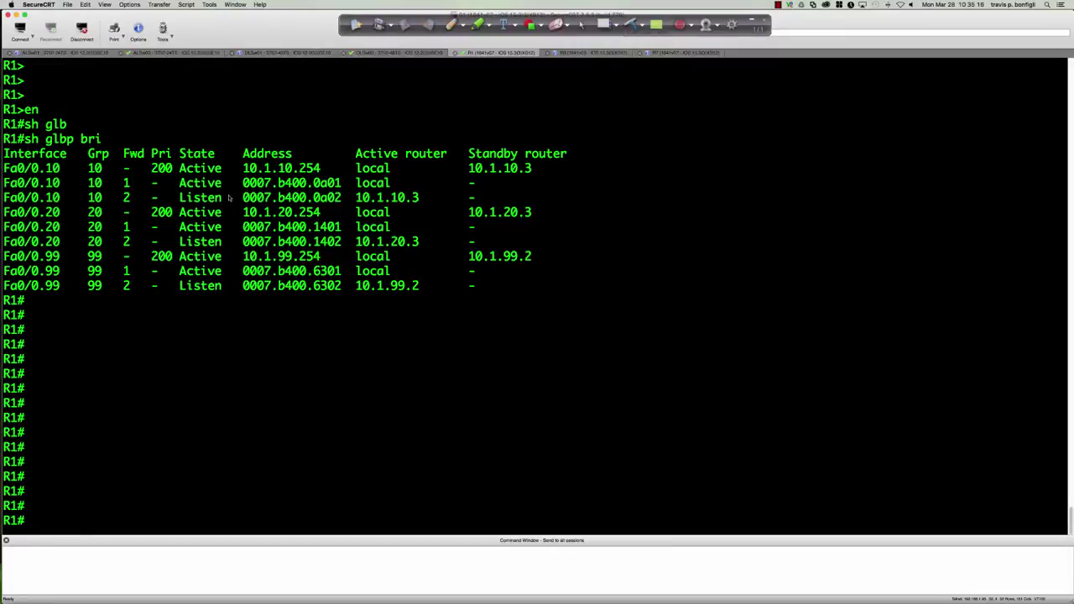
left_click(283, 52)
On DLSw01, enter privileged mode and show the Fa1/0/6 running config: VLAN 10 access port with portfast
key("Return")
key("Return")
key("Return")
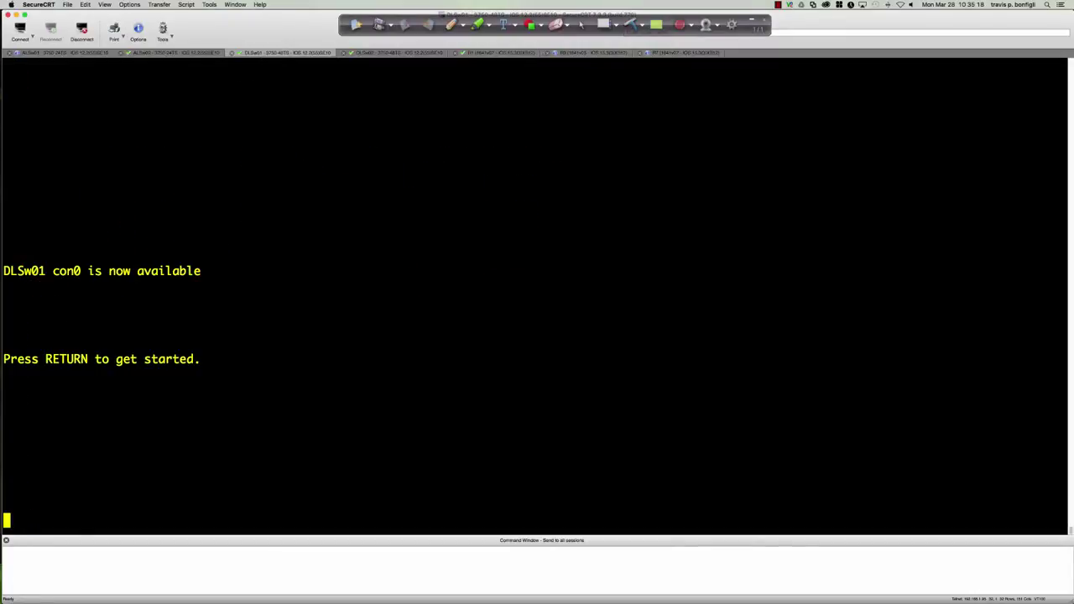
type("en")
key("Return")
type("sh r")
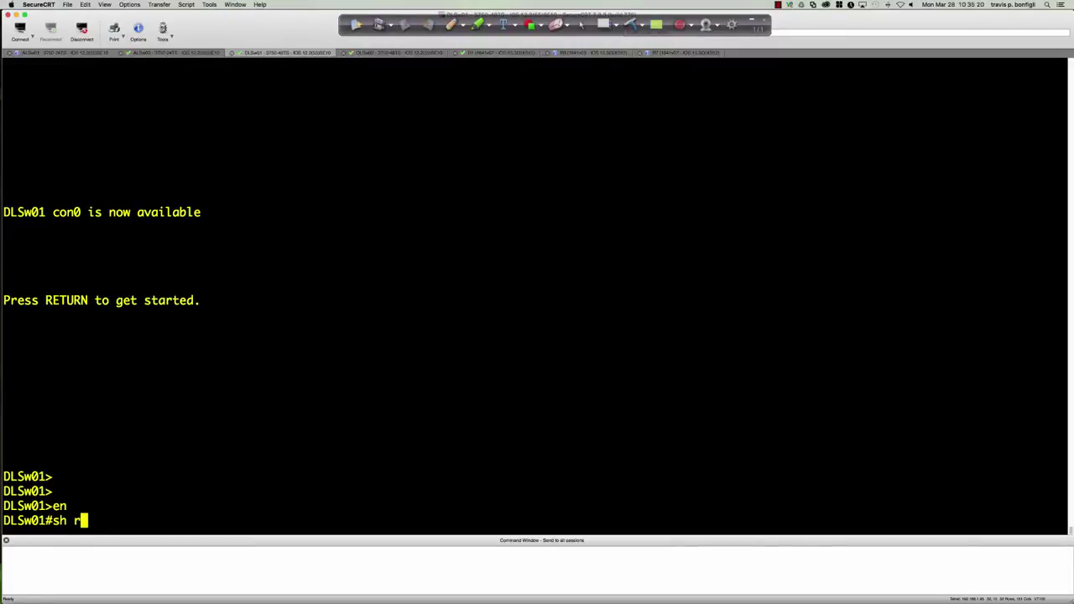
type("un int fa1/0/6")
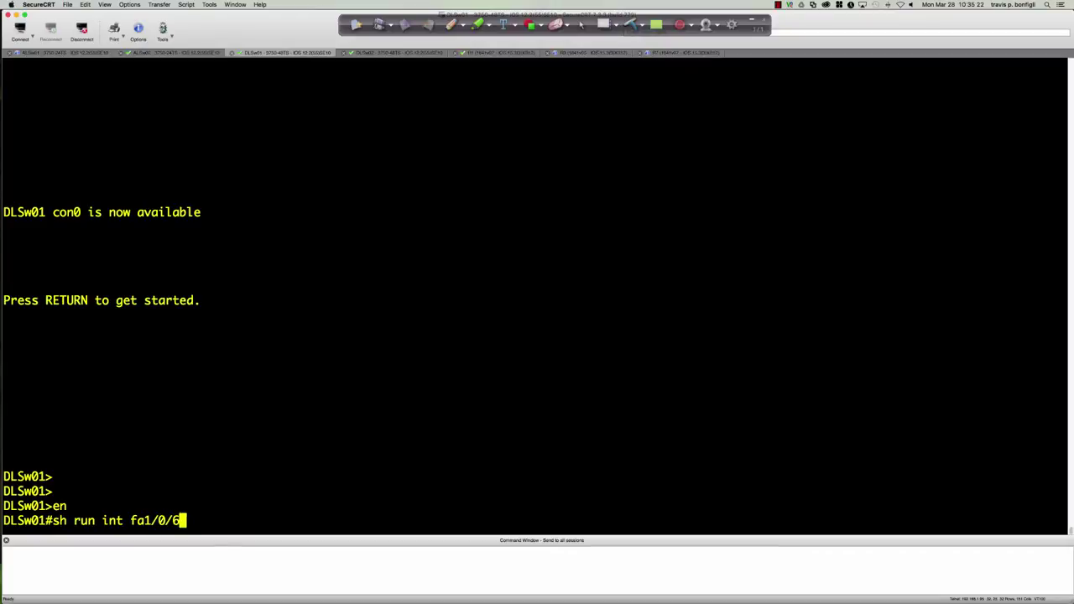
key("Return")
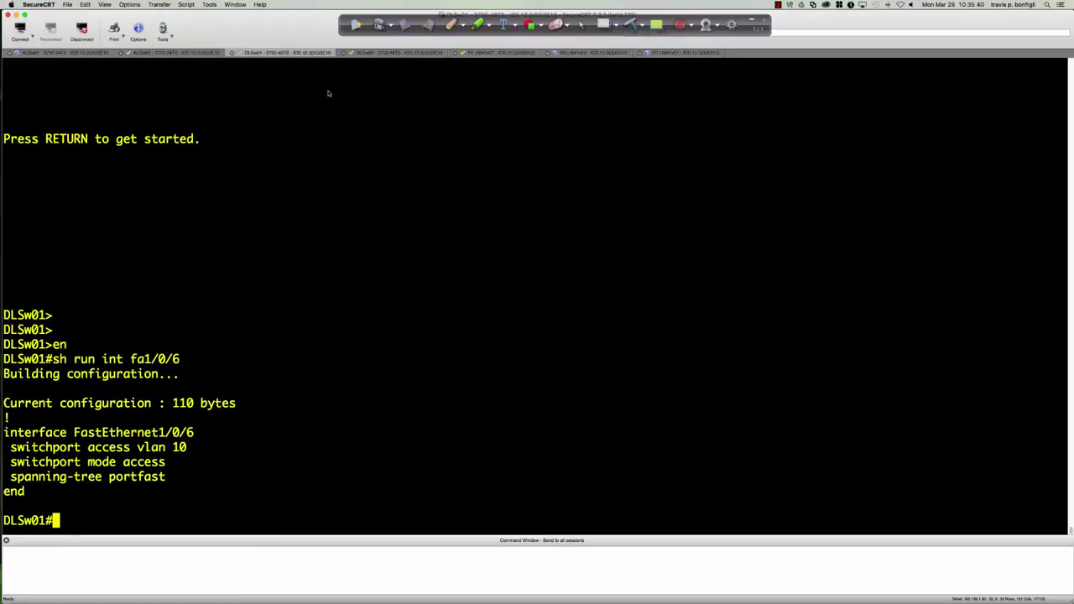
left_click(779, 5)
left_click(781, 23)
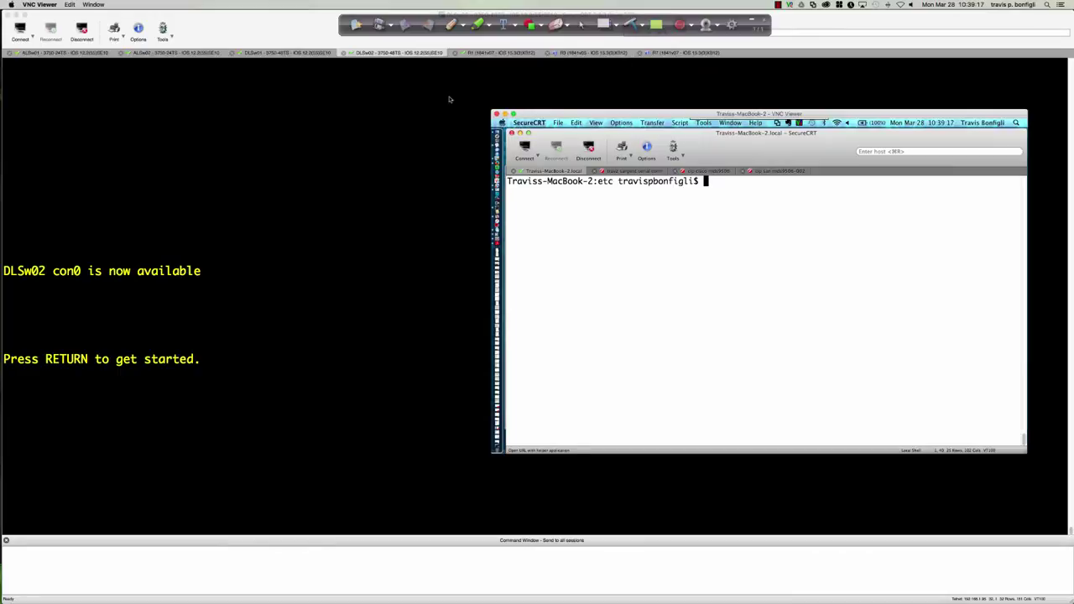
Rerun en and sh run int fa1/0/6 on DLSw01, then bring VNC Viewer's remote shell forward
left_click(289, 60)
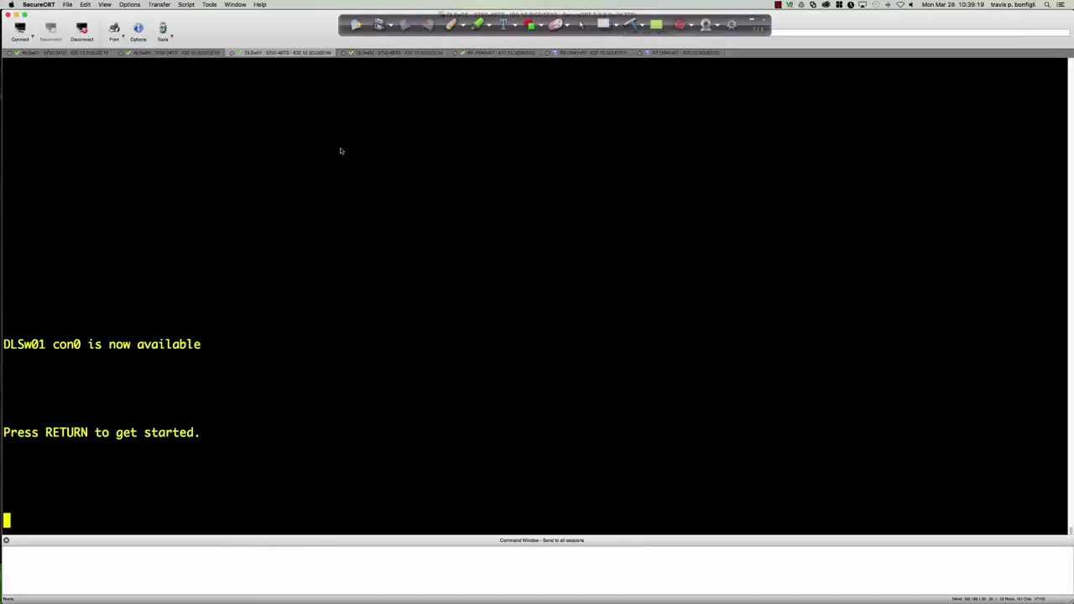
key("Return")
key("Return")
type("en")
key("Return")
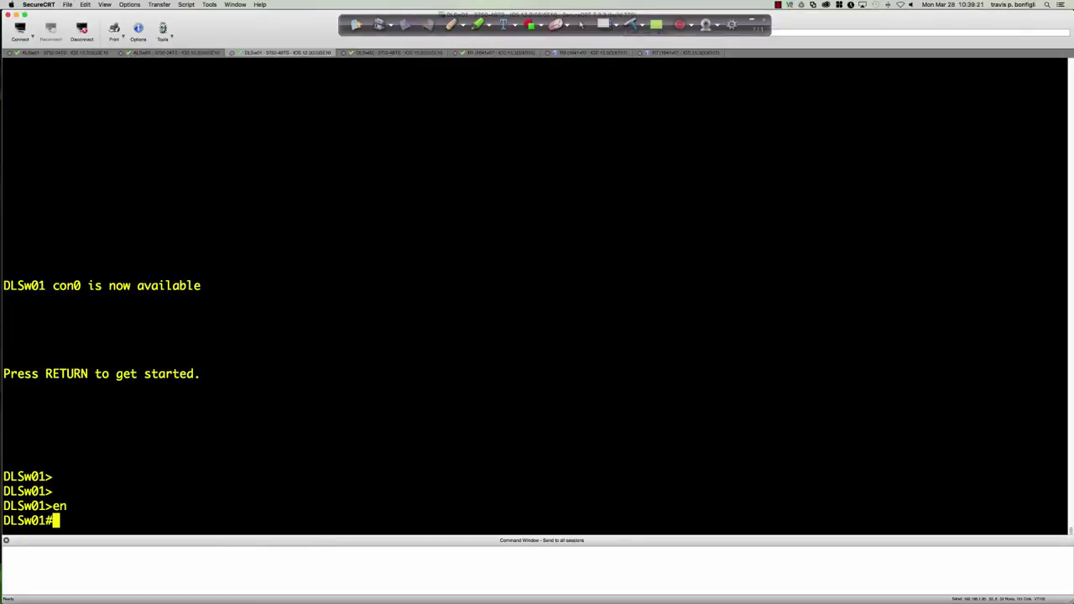
type("sh run int fa1/0/6")
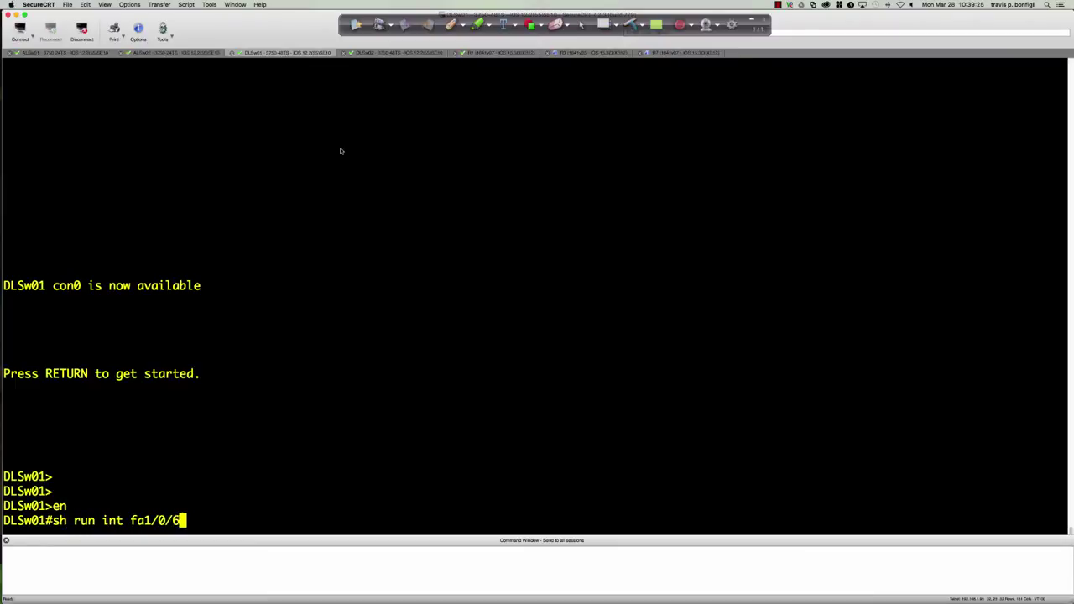
key("Return")
key("super+Tab")
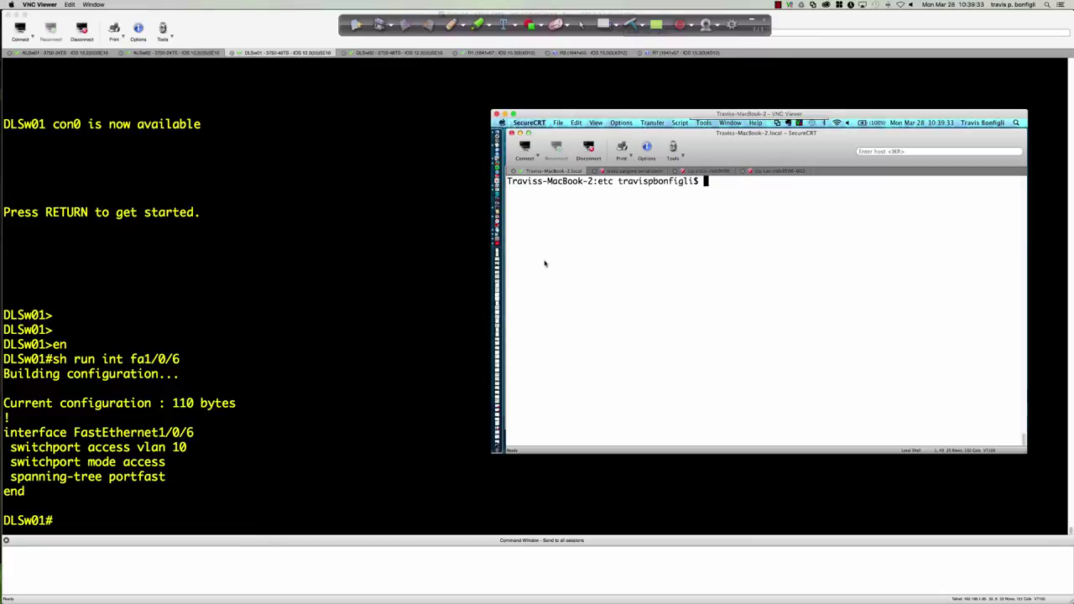
Ping gateway 10.1.10.254 from the remote host and stop after 15 of 15 replies
type("ping 10.1.10.254")
key("Return")
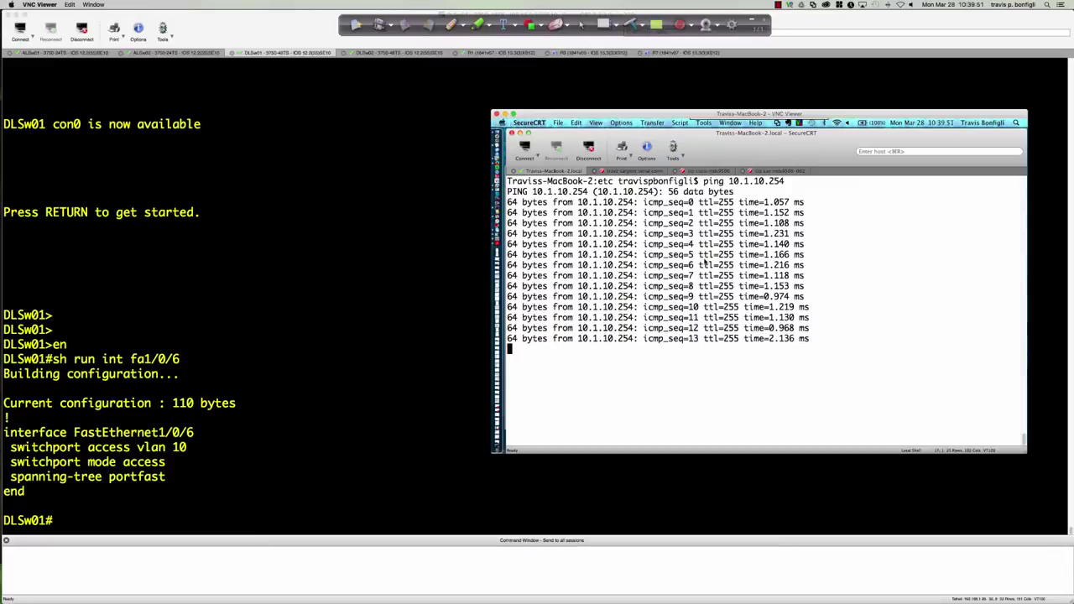
key("ctrl+c")
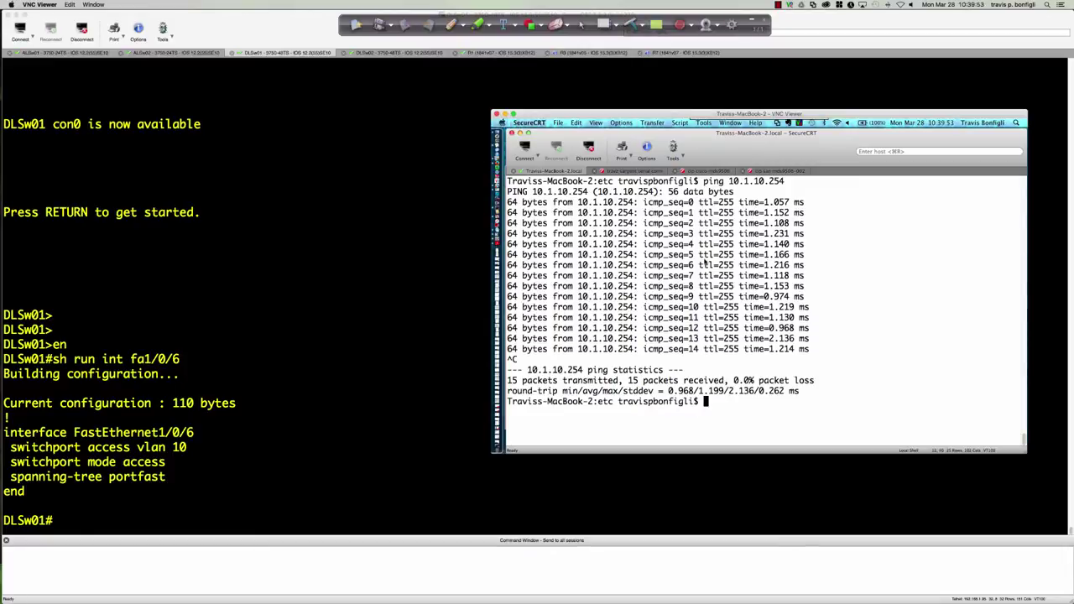
Run arp -a, marking 10.1.10.254 at 0:7:b4:0:a:2, then traceroute to 10.1.10.254
type("arp -a")
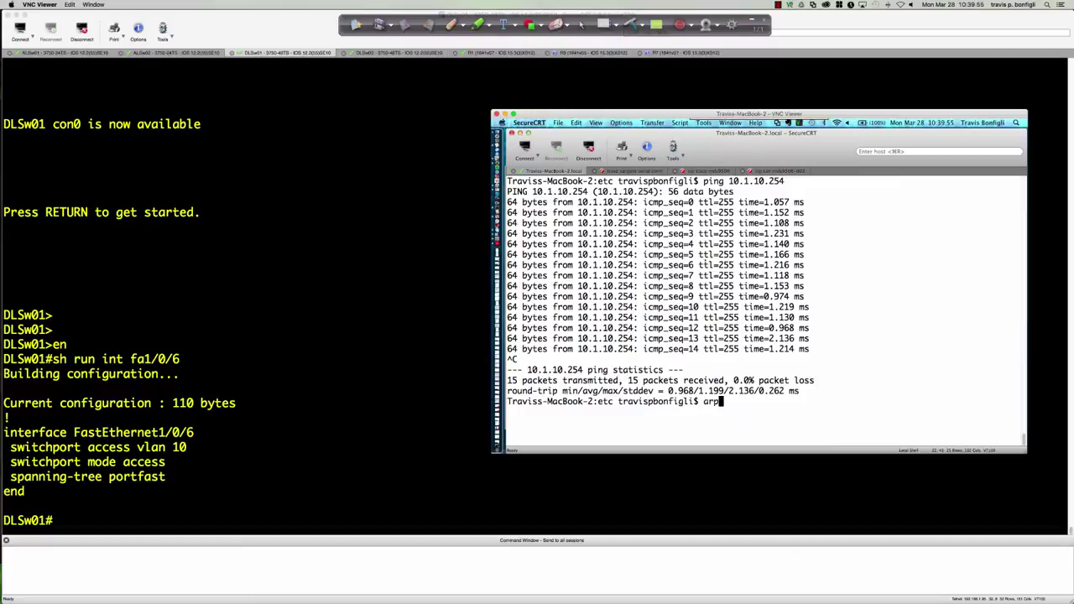
key("Return")
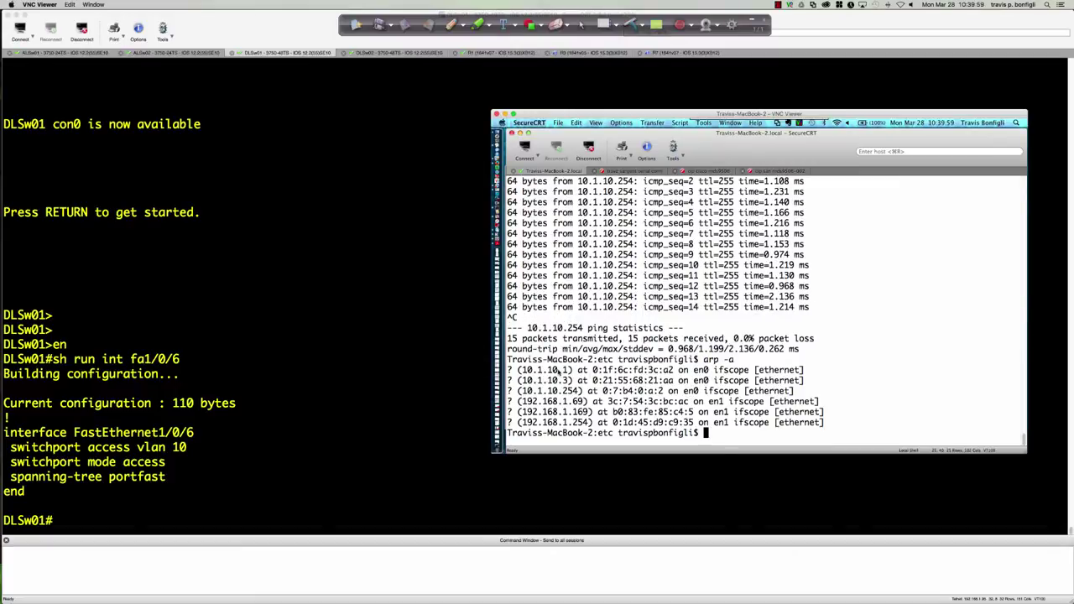
left_click_drag(517, 392, 796, 391)
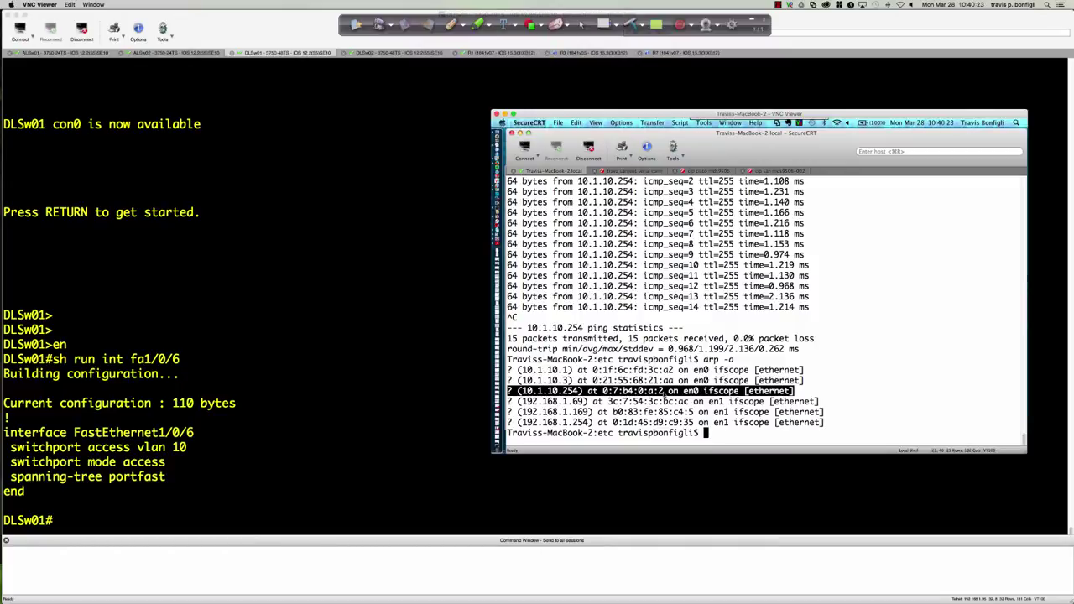
left_click(812, 370)
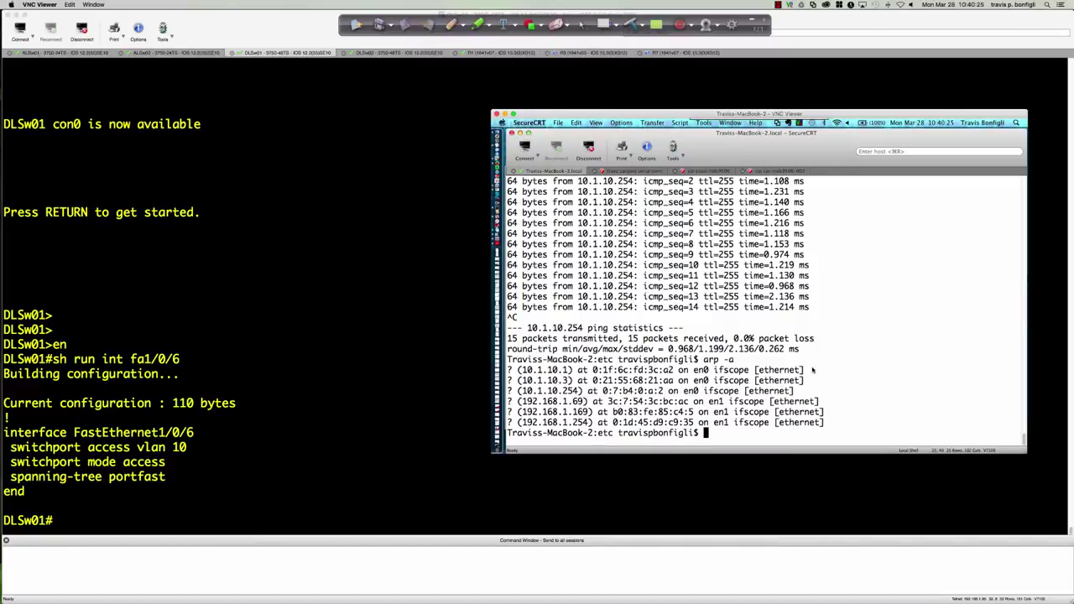
type("traceroute 10.1.10.254")
key("Return")
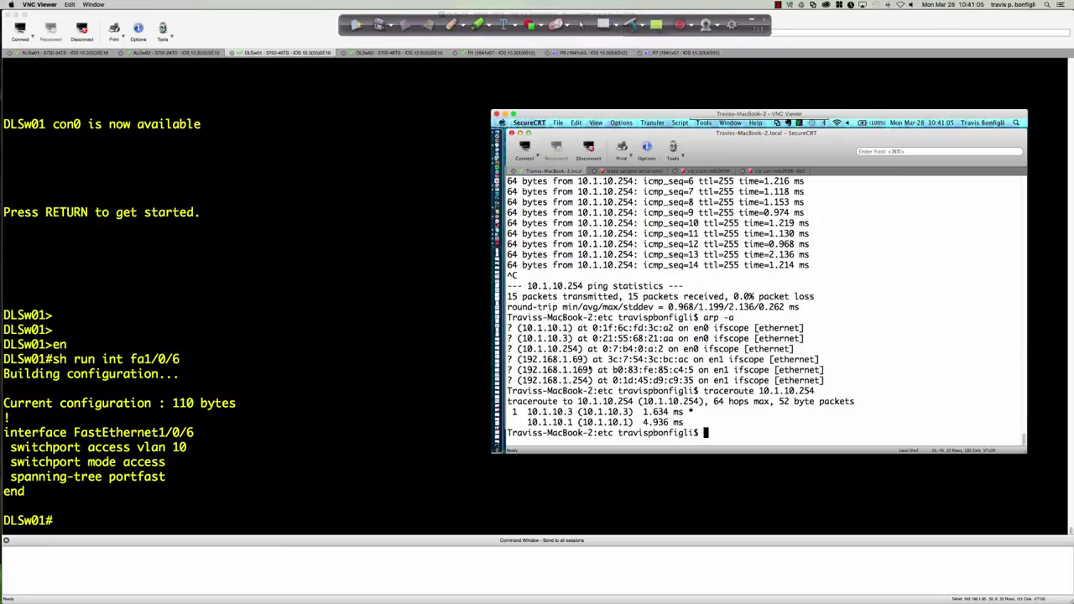
Highlight the gateway MAC 0:7:b4:0:a:2 while traceroute completes via 10.1.10.3 and 10.1.10.1
left_click_drag(598, 349, 675, 350)
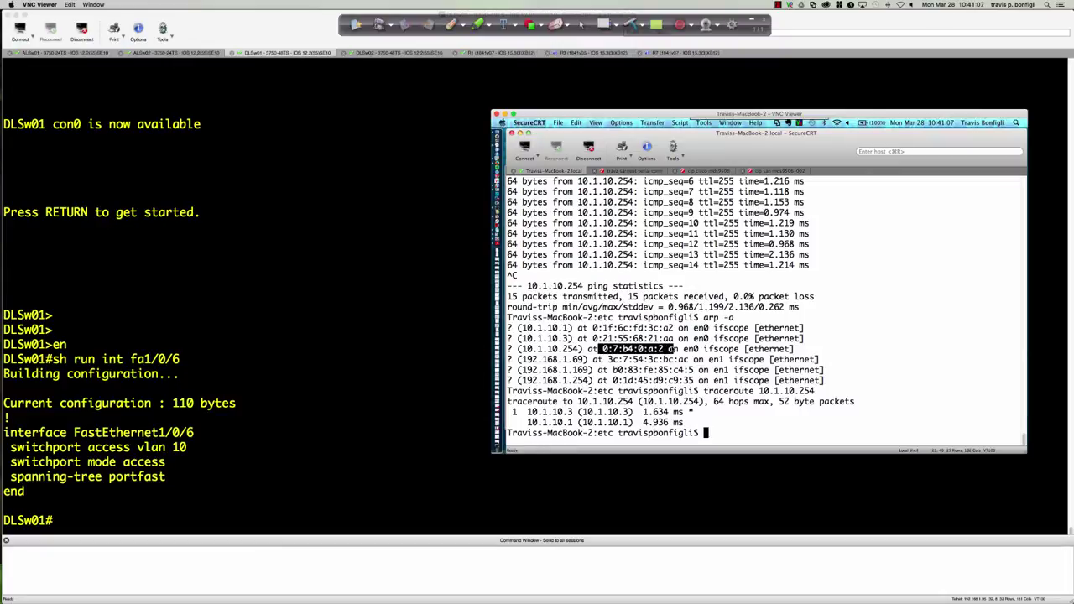
left_click(675, 349)
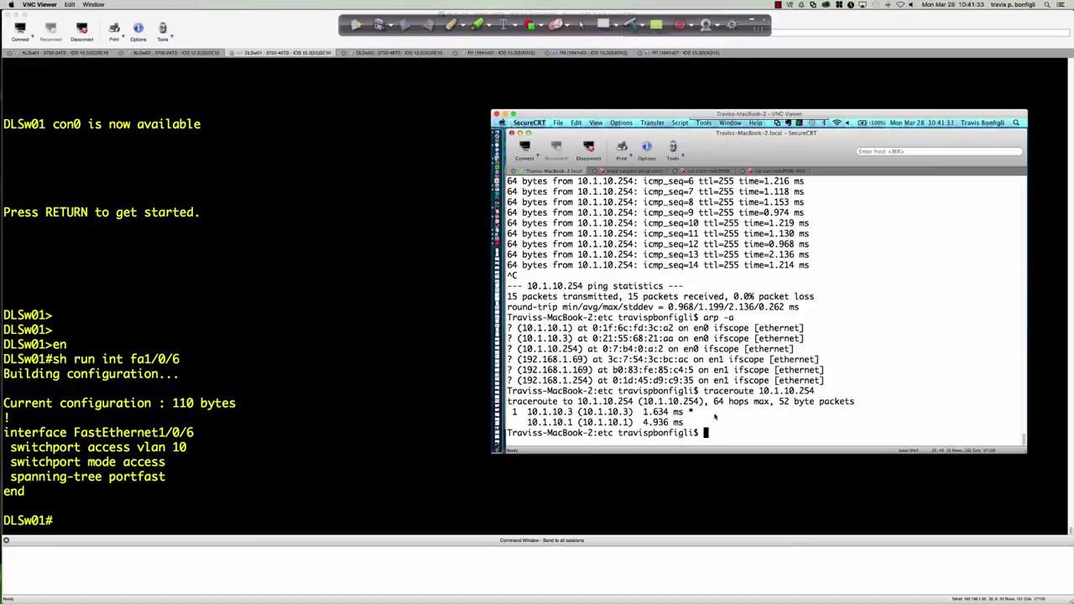
left_click(779, 5)
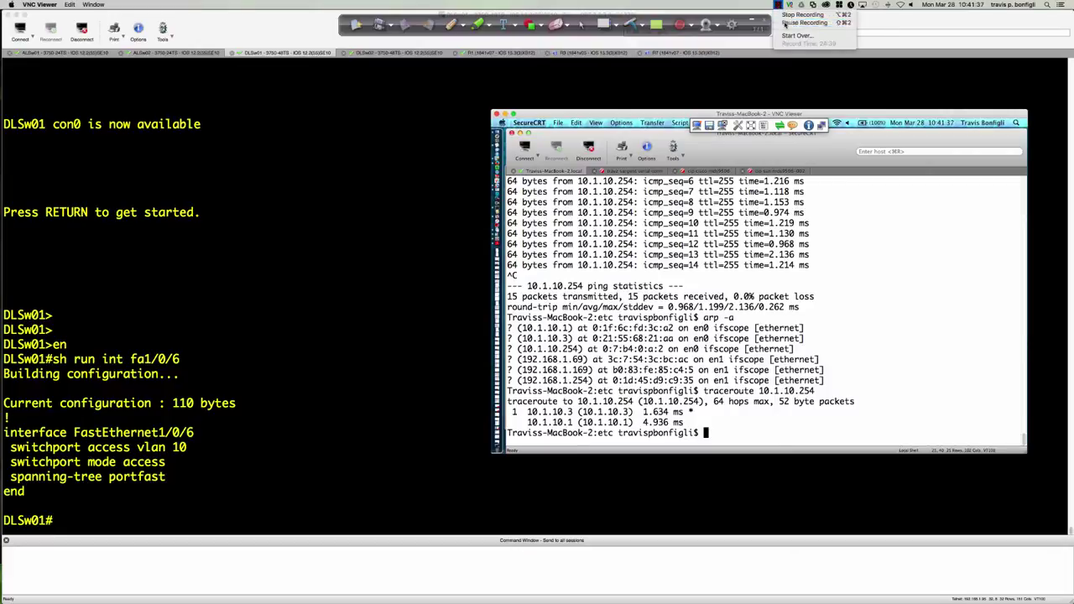
Open the ALSw01 console session, then return to the remote host's view
left_click(784, 23)
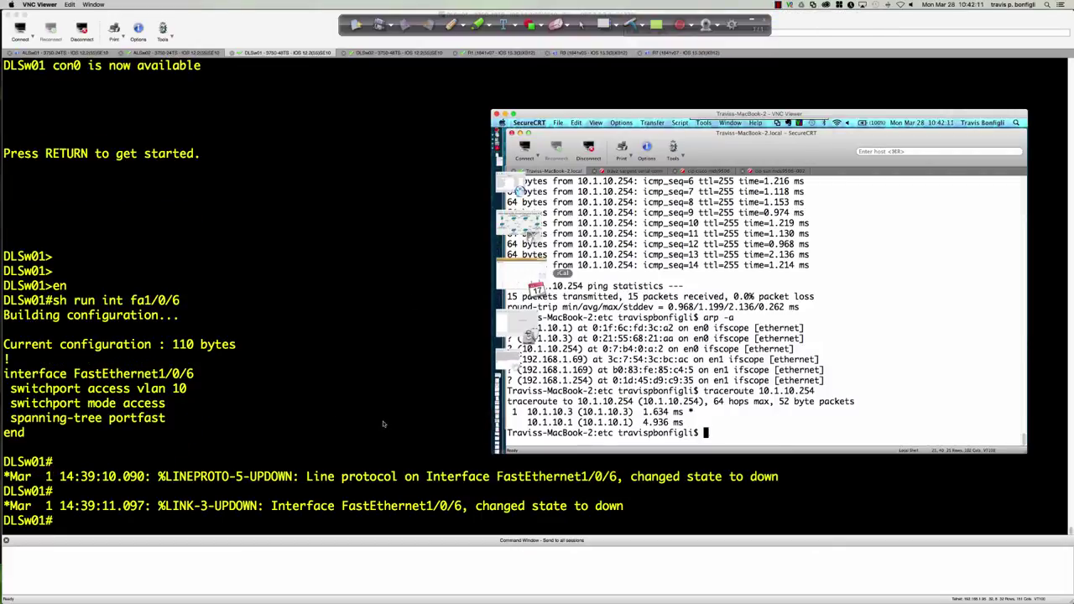
left_click(141, 111)
left_click(81, 53)
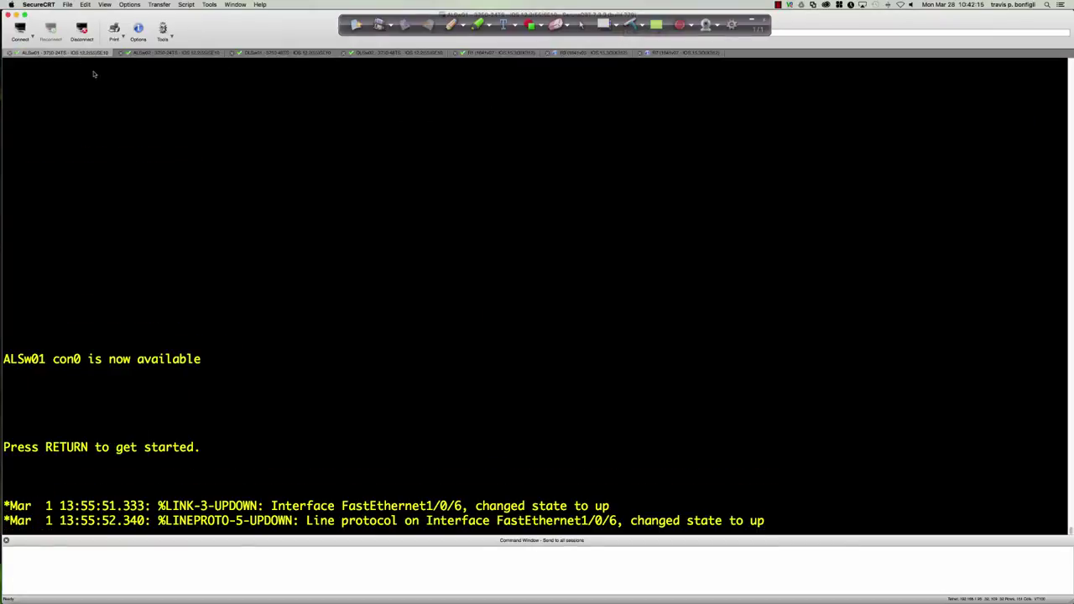
key("super+Tab")
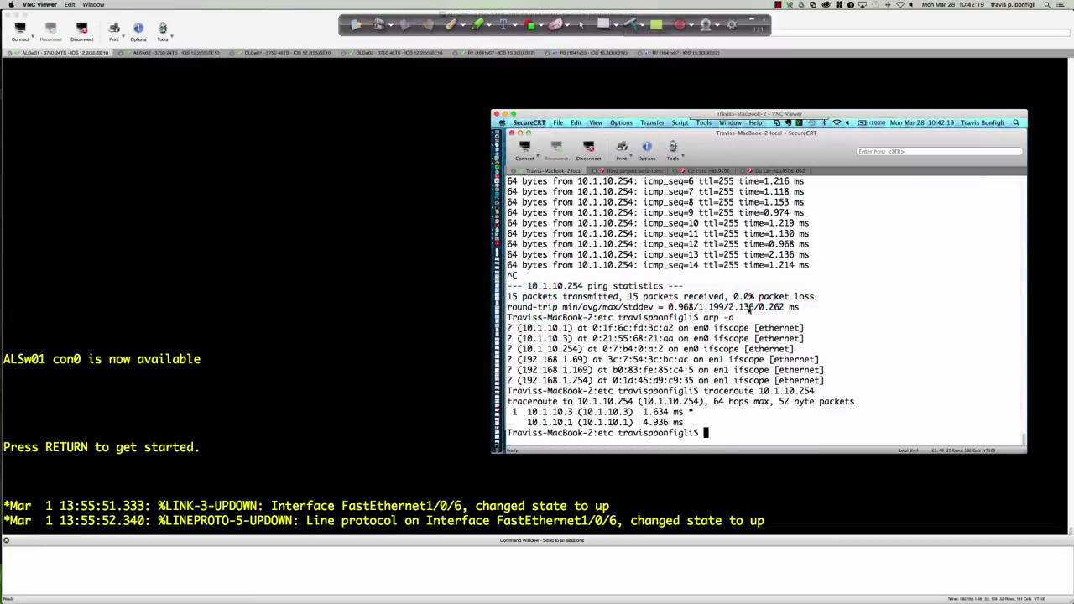
Ping 10.1.10.254 again, getting 6 of 6 replies, and list the ARP table
type("ping 10.1.10.254")
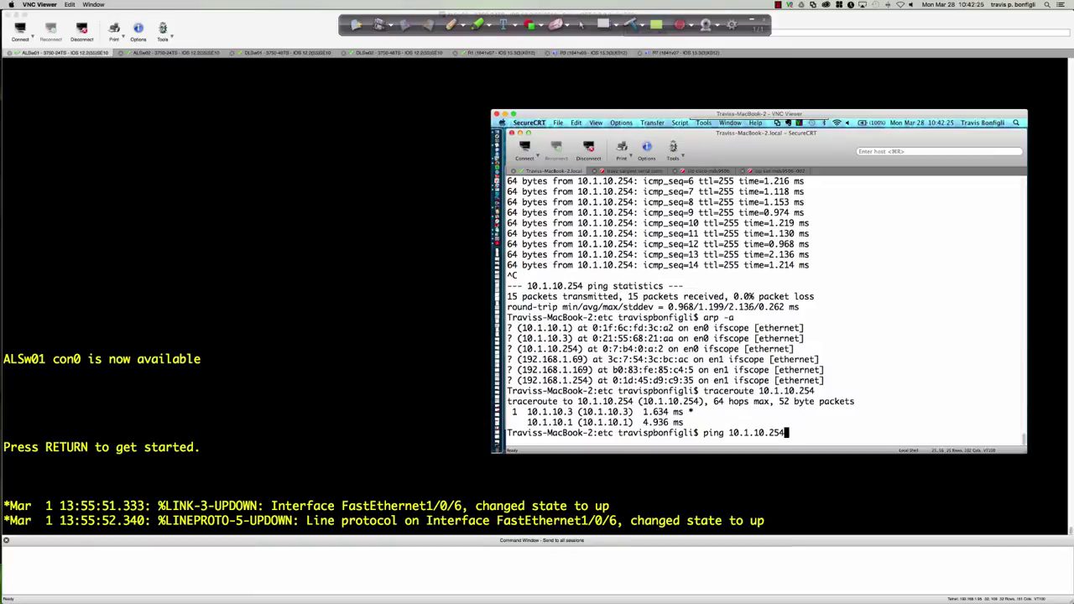
key("Return")
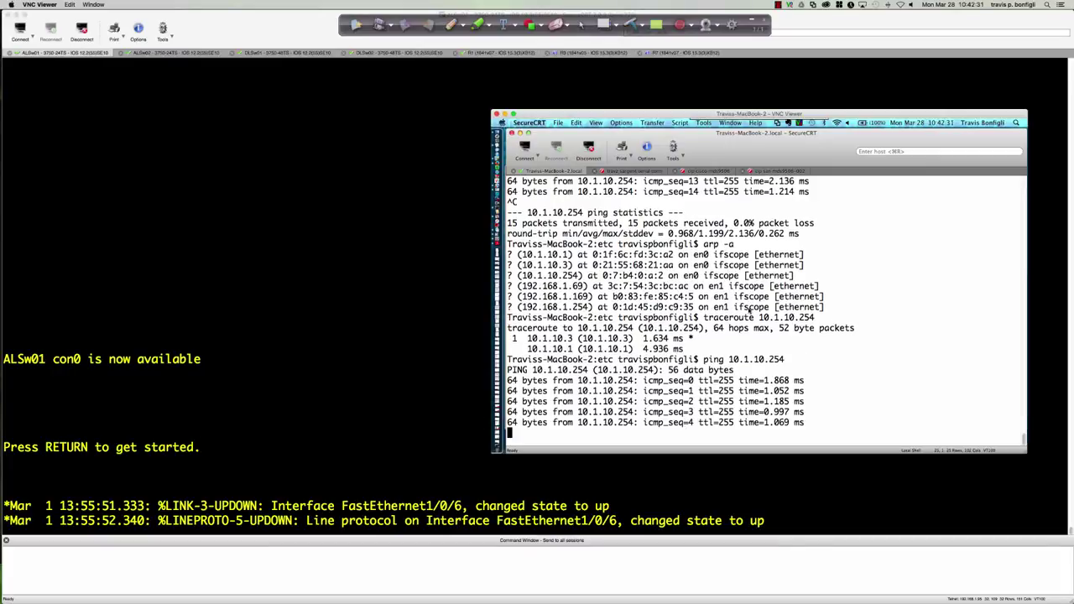
key("ctrl+c")
type("arp -a")
key("Return")
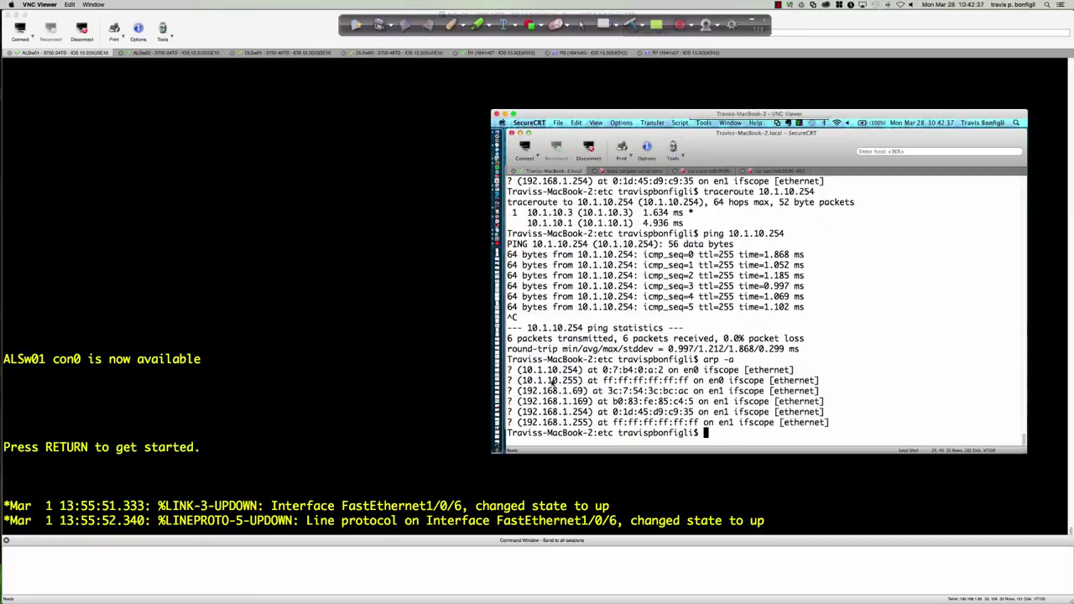
Highlight the 10.1.10.254 ARP entry mapped to 0:7:b4:0:a:2, then clear the selection
left_click_drag(509, 371, 795, 370)
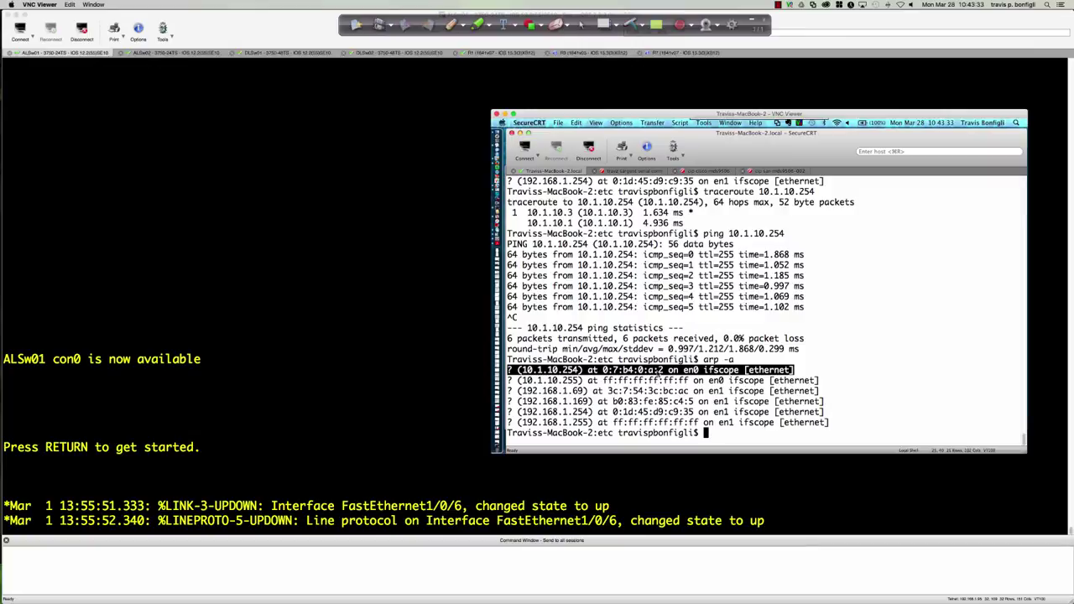
left_click(784, 392)
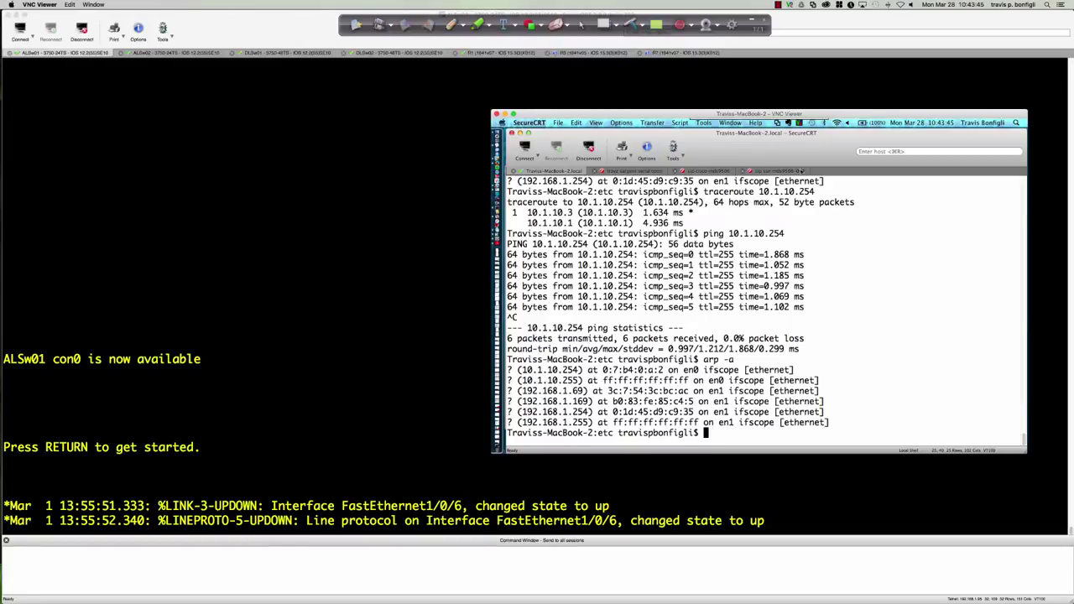
left_click(778, 5)
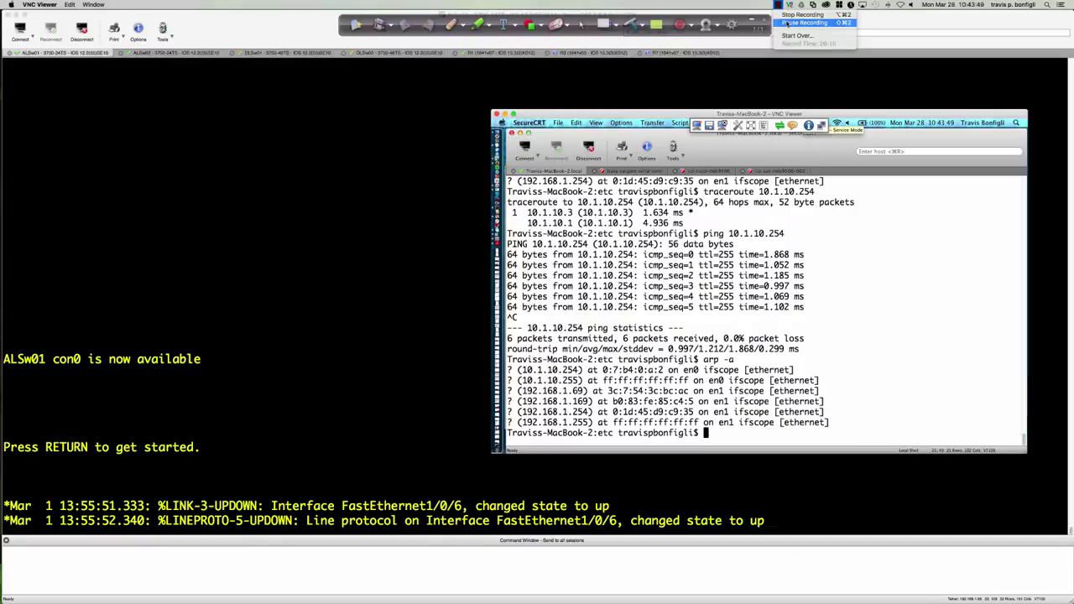
left_click(787, 23)
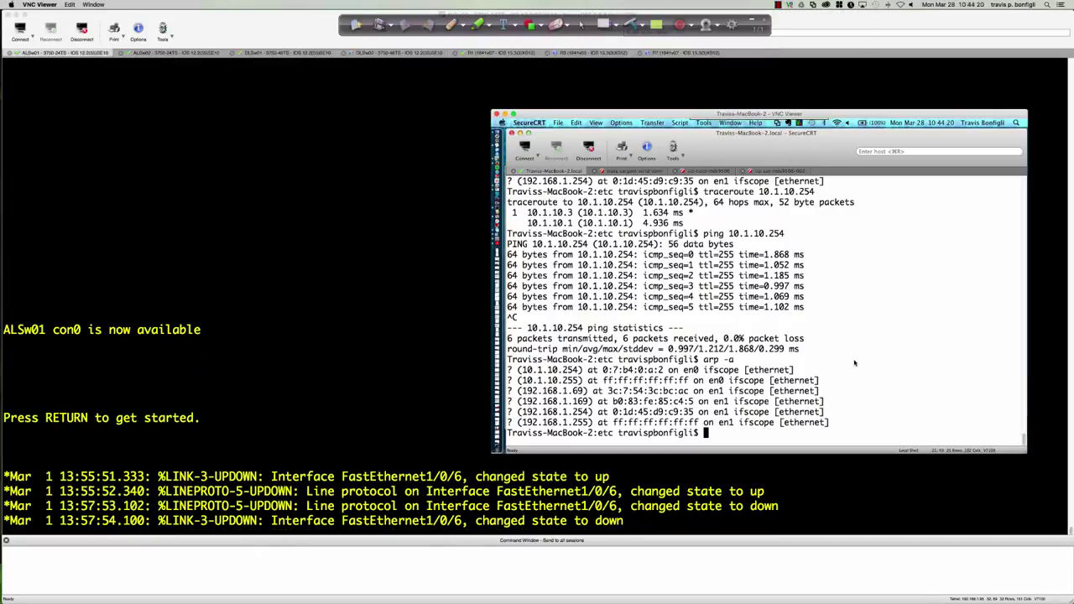
Rerun arp -a on the host to show gateway 10.1.10.254 now at MAC 0:7:b4:0:a:1
type("arp -a")
key("Return")
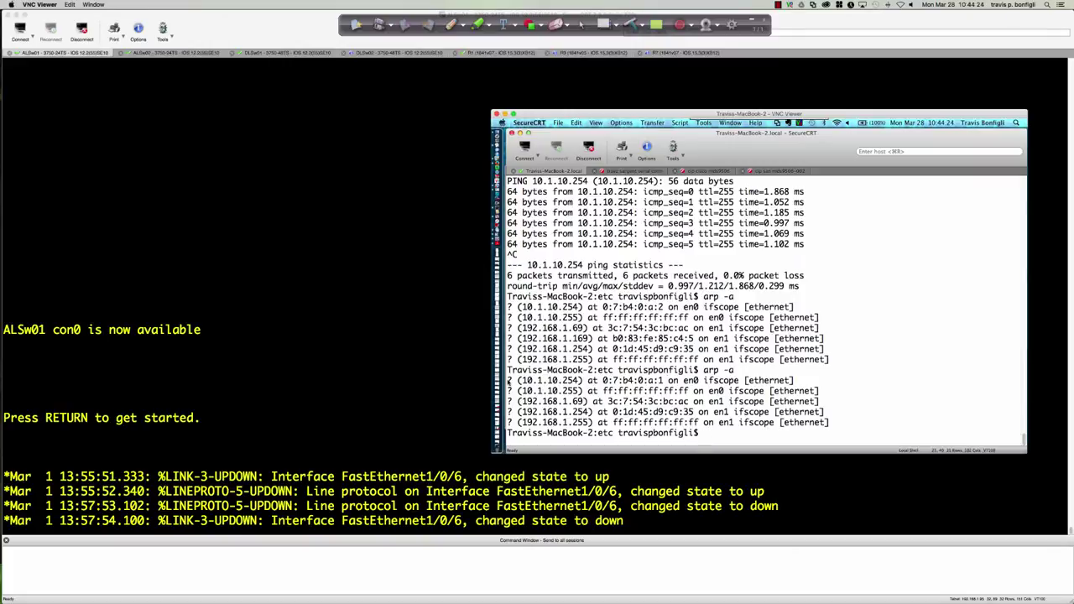
left_click_drag(509, 382, 794, 380)
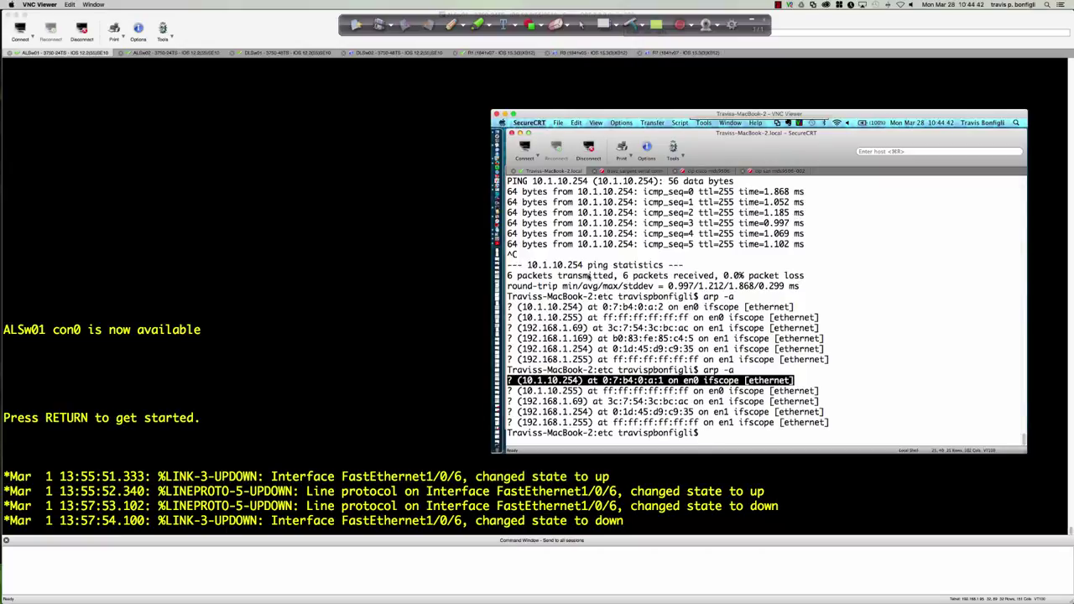
left_click(421, 66)
Run sh glbp bri on R1 and highlight group 10 forwarder 1 (0007.b400.0a01) active locally
left_click(483, 53)
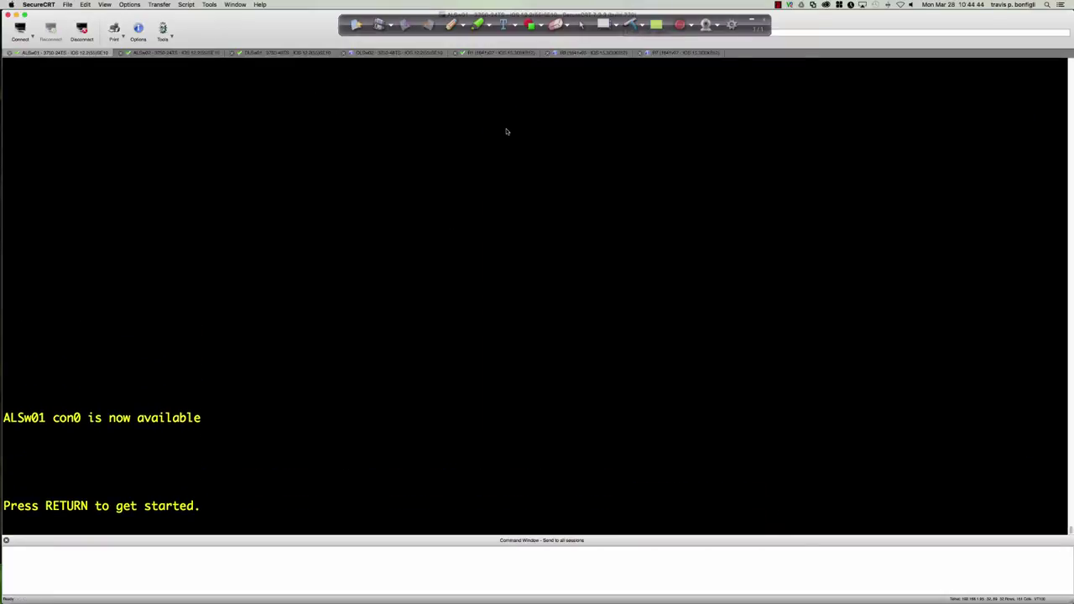
type("sh")
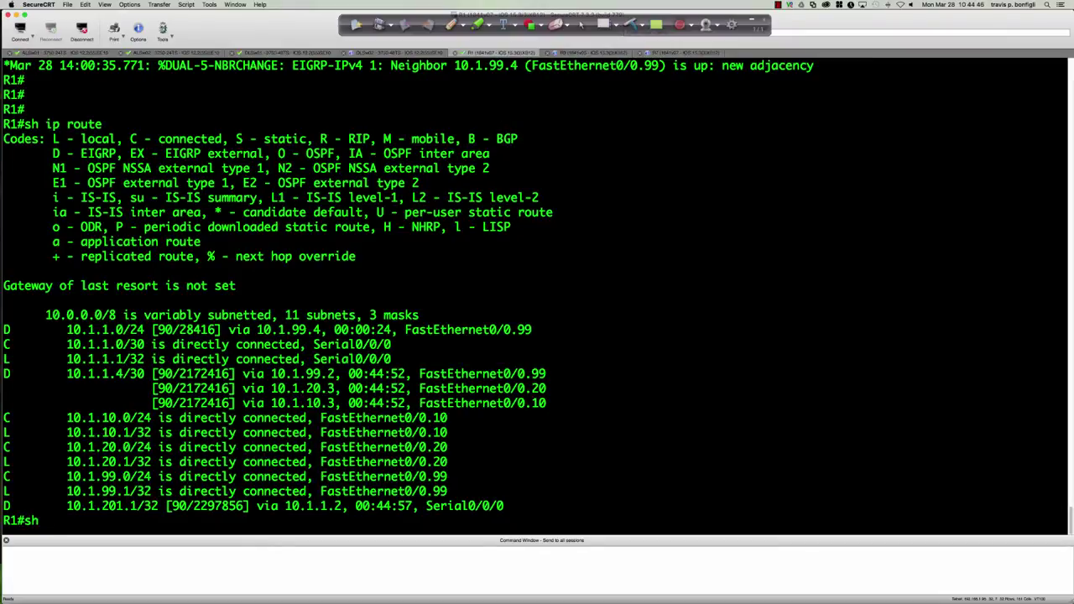
type(" glbp bri")
key("Return")
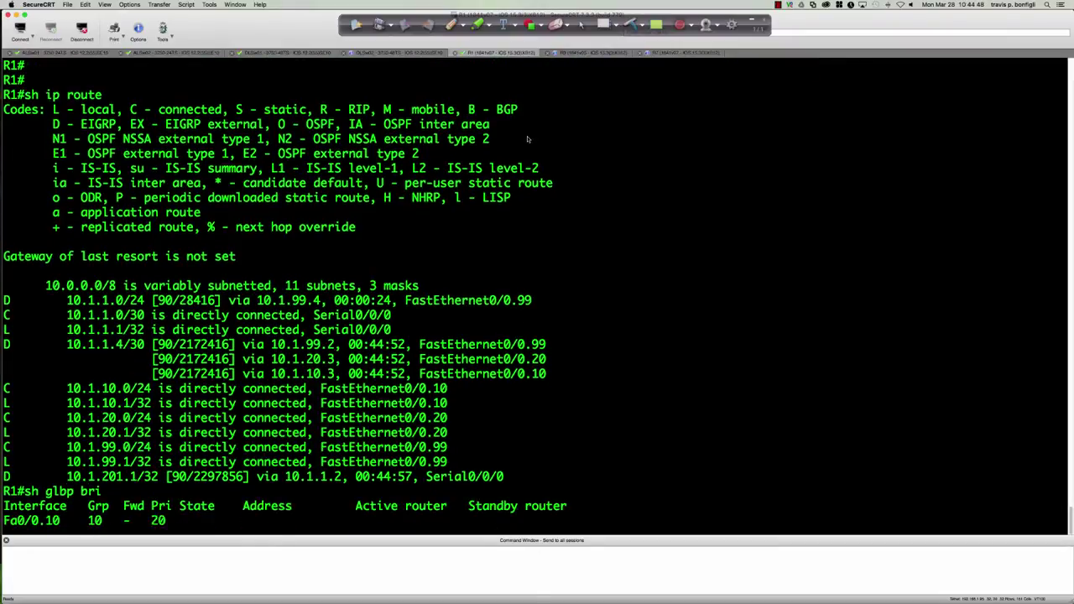
key("Return")
key("Return")
key("Return")
key("Return")
key("Return")
key("Return")
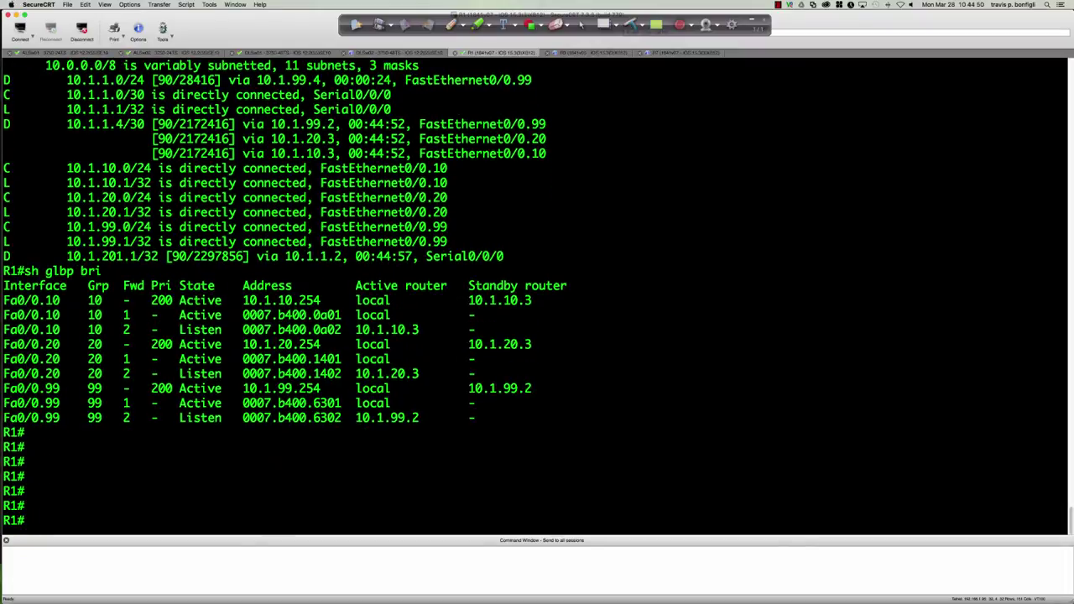
left_click_drag(5, 315, 478, 318)
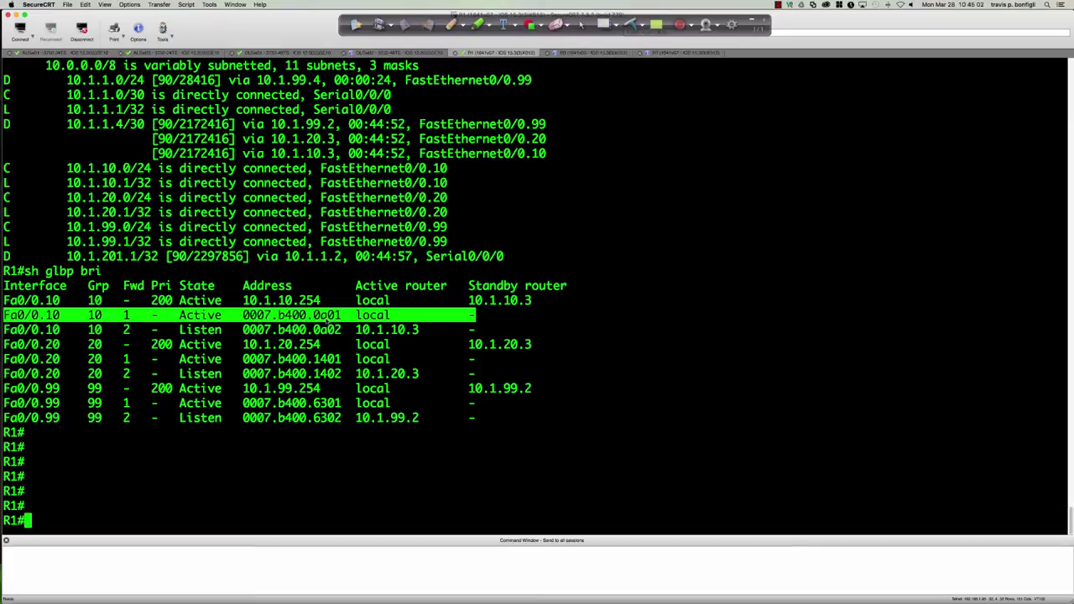
key("super+Tab")
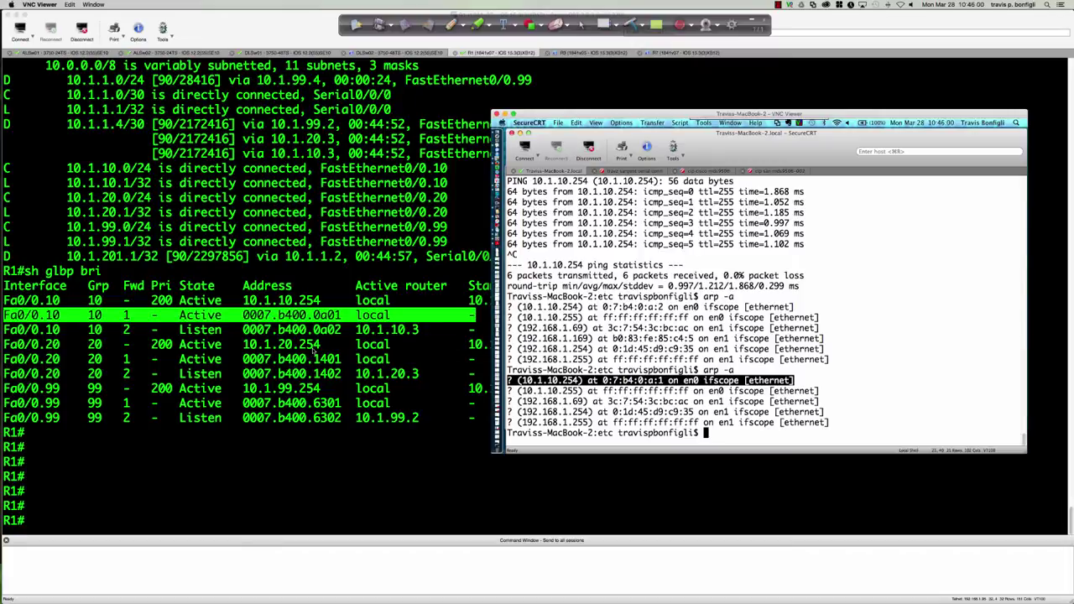
Ping 10.1.201.1 from the host successfully
left_click(792, 341)
type("ping 10.1.201.1")
key("Return")
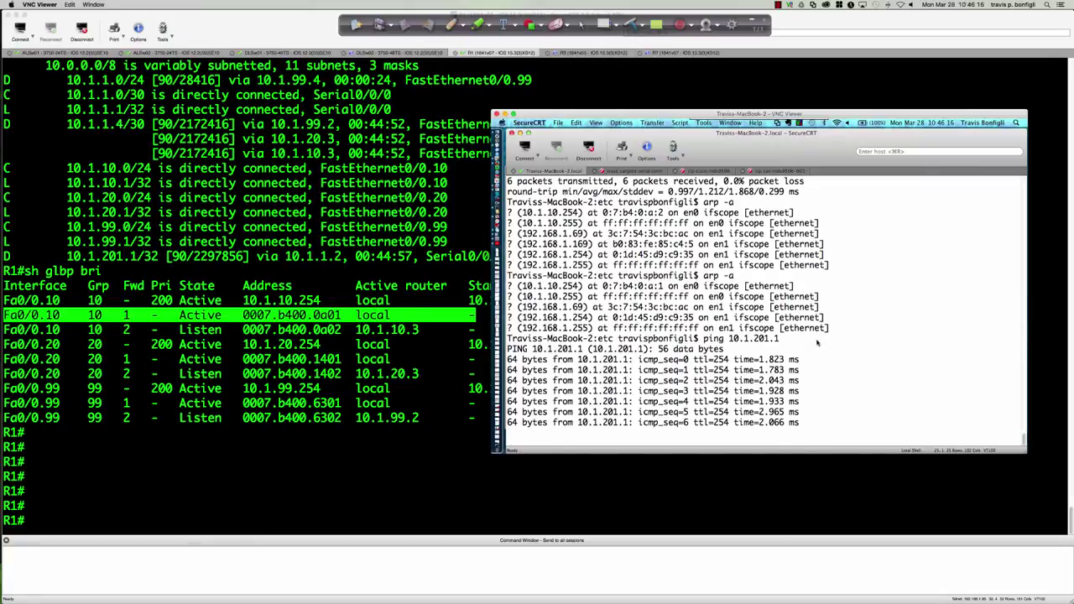
On R1, highlight the EIGRP route to 10.1.201.1/32 via Serial0/0/0
mouse_move(10, 262)
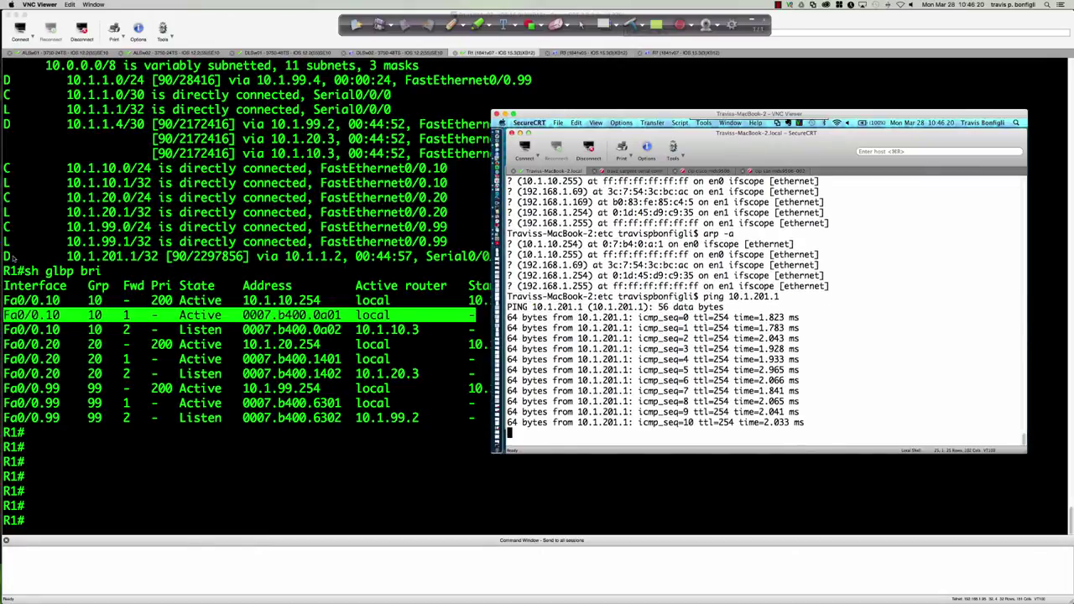
left_click(10, 259)
left_click_drag(10, 259, 380, 257)
key("super+Tab")
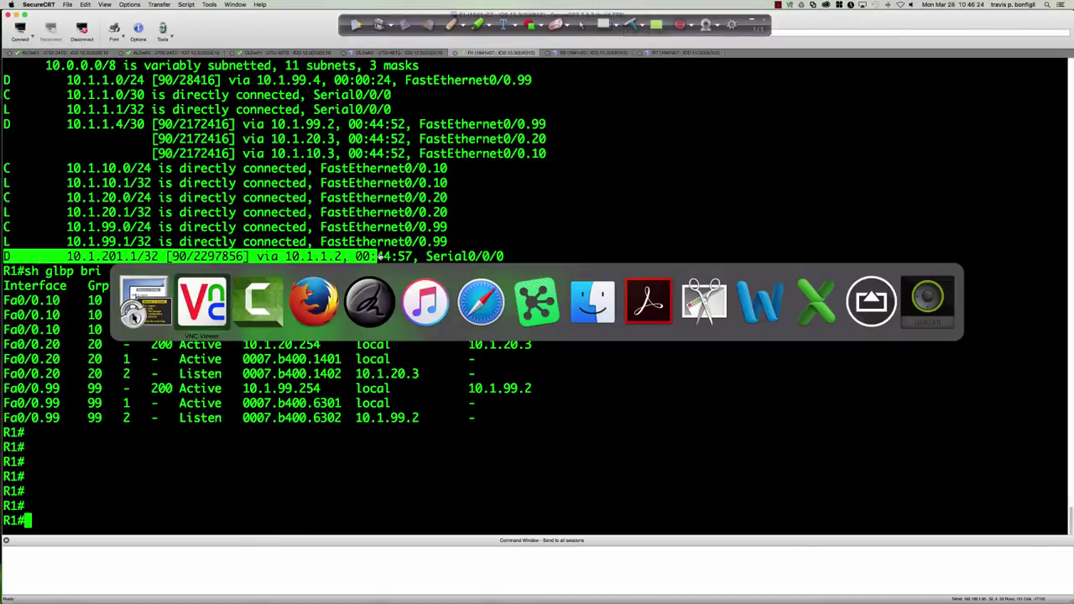
key("super+Tab")
key("super+Tab")
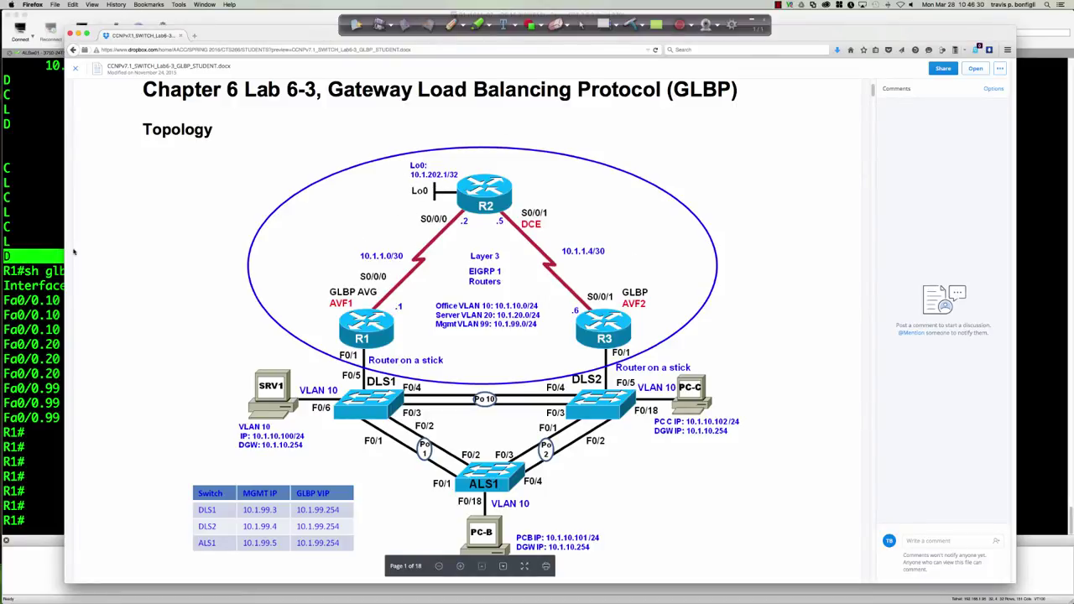
key("super+Tab")
key("super+Tab")
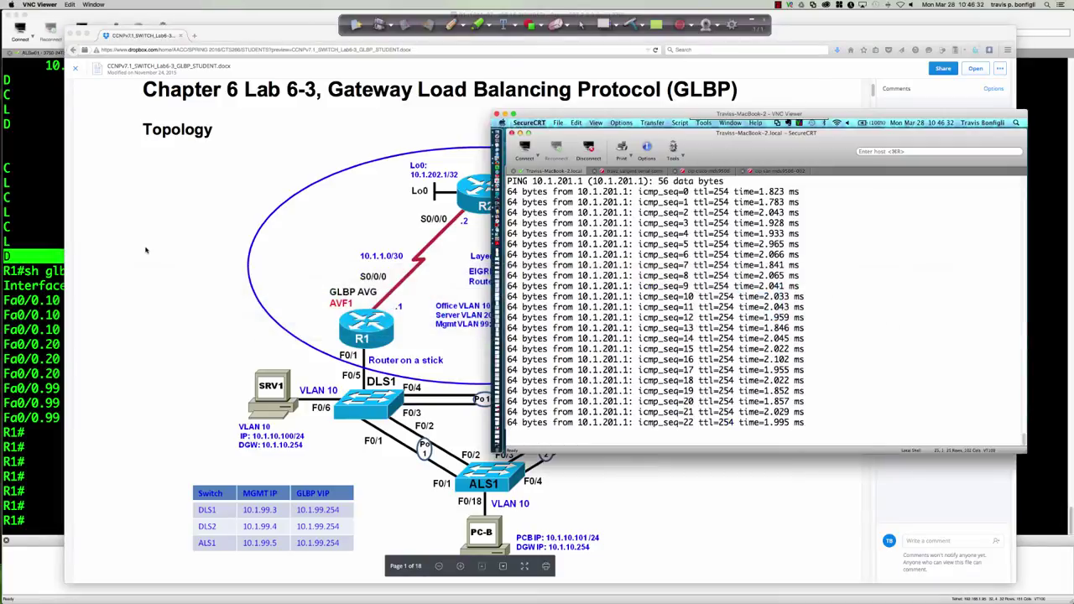
left_click(49, 230)
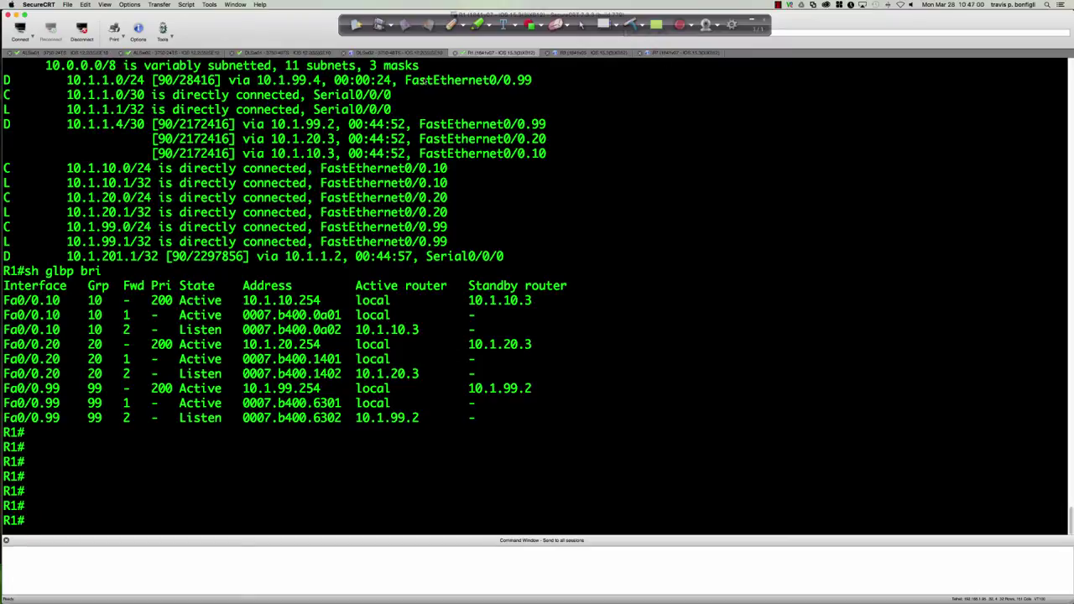
On R1, create track object 10 following Serial0/0/0 line-protocol
key("super+Tab")
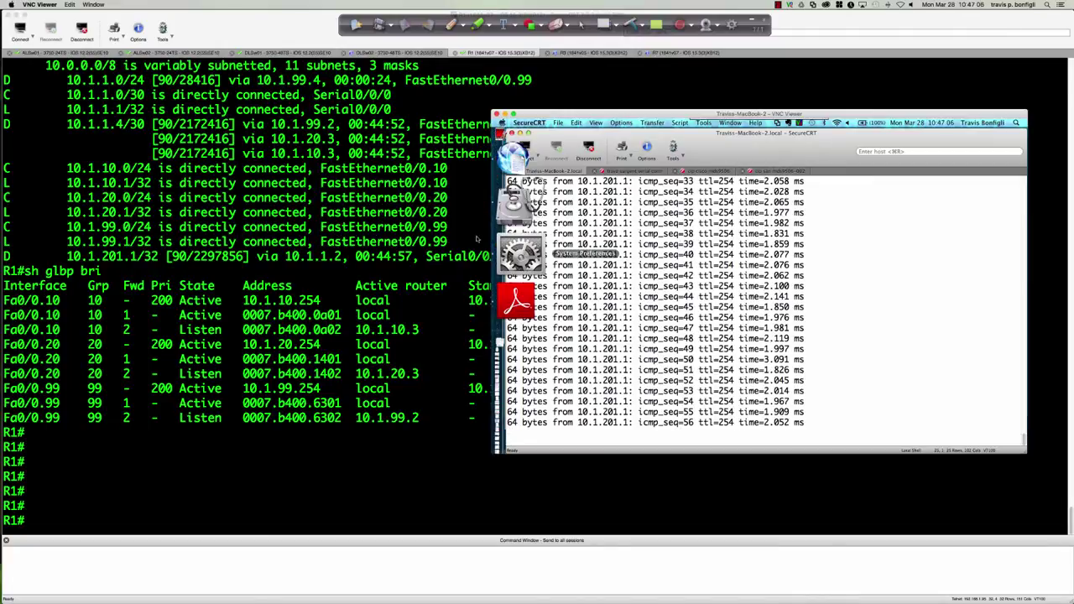
left_click(654, 88)
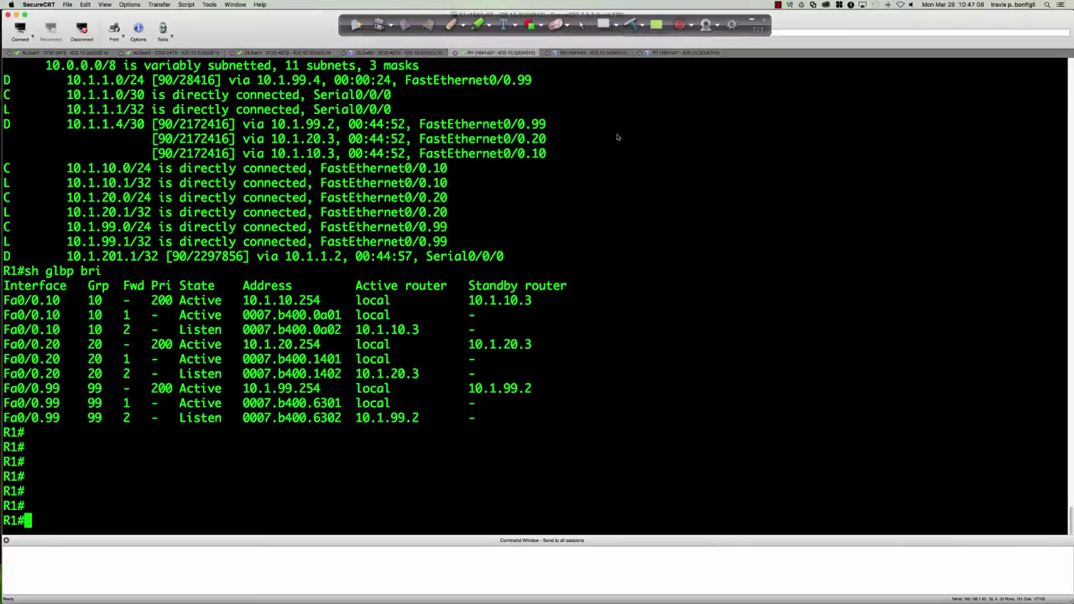
type("conf t")
key("Return")
type("tra")
key("Tab")
type("c")
key("Tab")
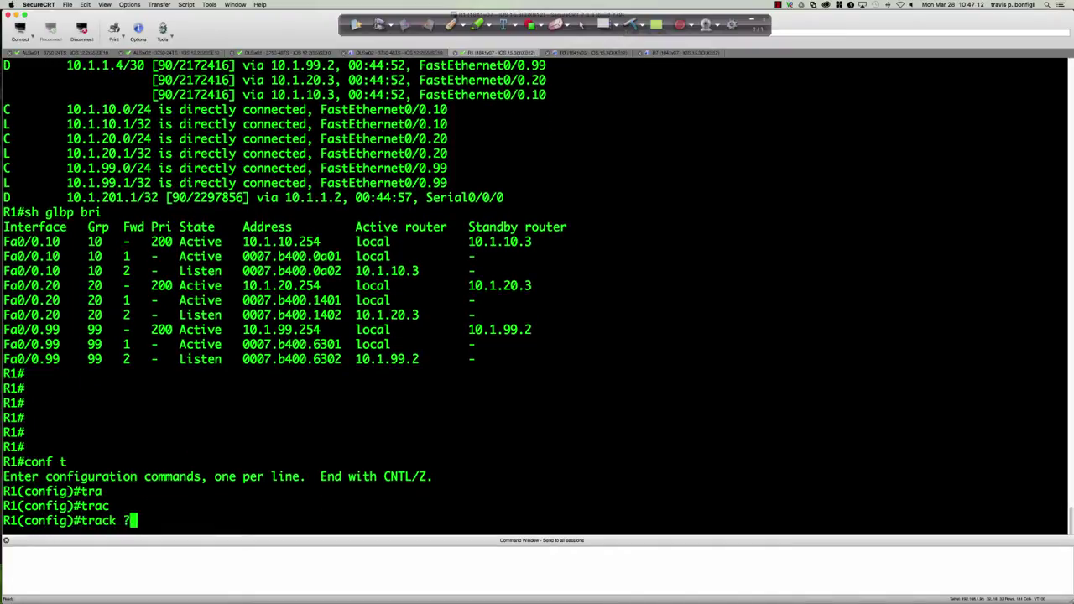
type("?")
type("10 ")
type("int")
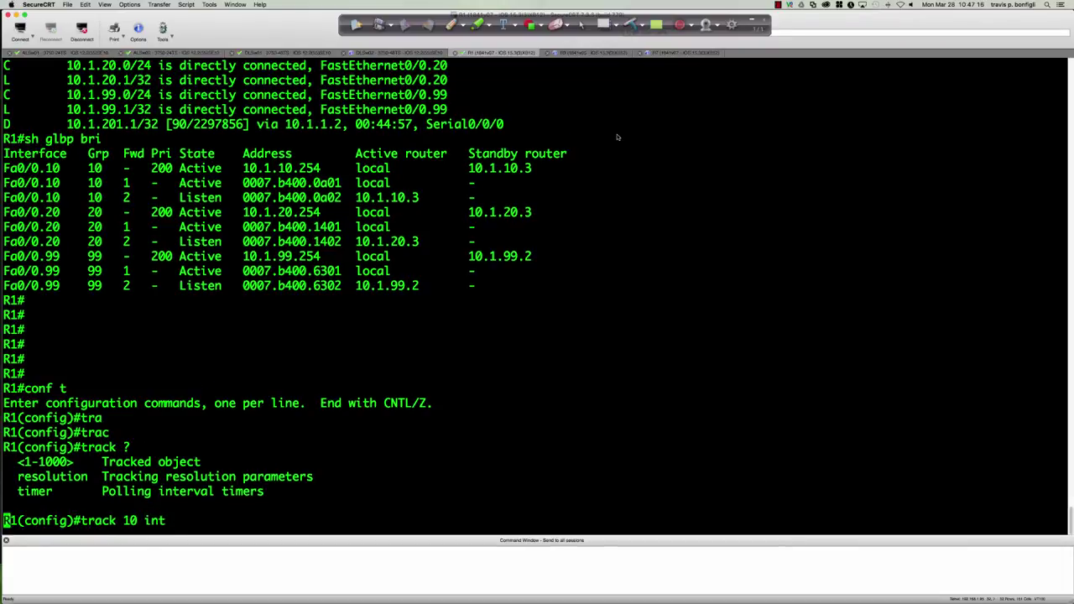
key("Tab")
type("s0/0/0")
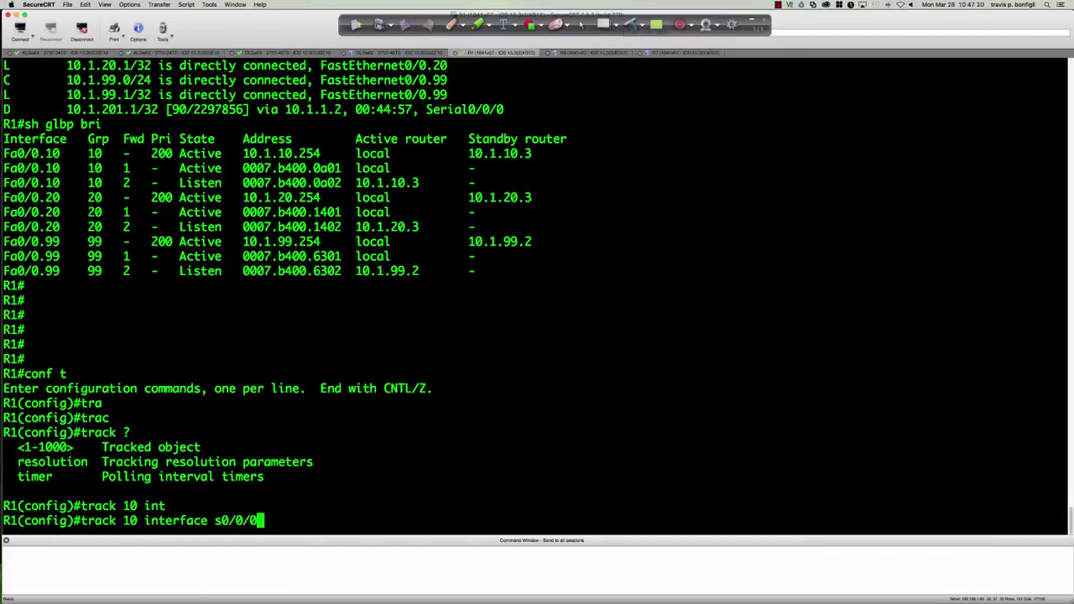
key("Tab")
key("Return")
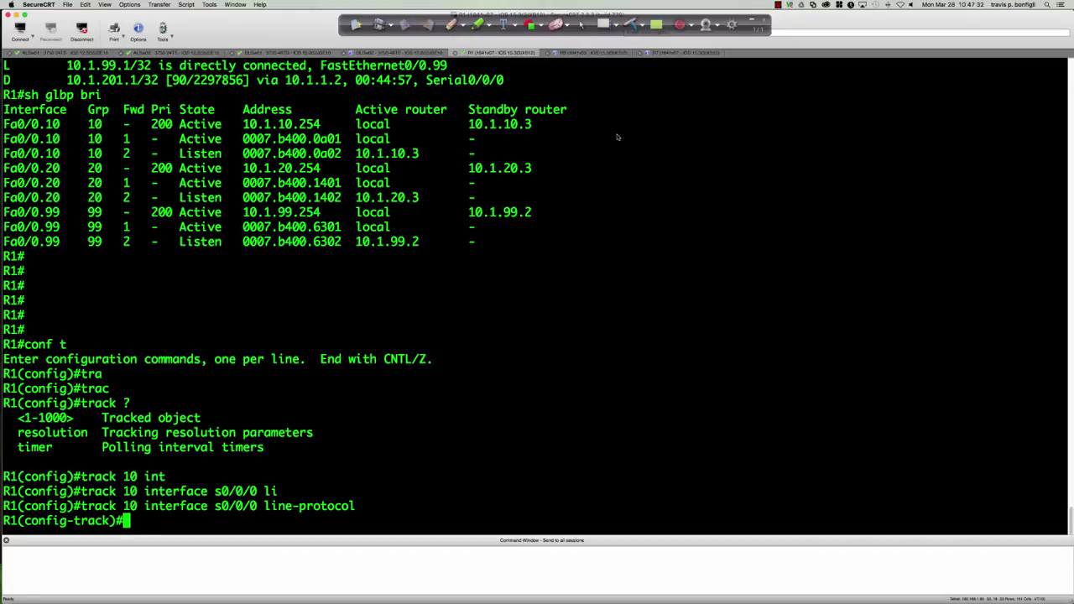
Enter subinterface Fa0/0.10 and display its running config showing GLBP 10 priority 200 with preempt
type("int fa0/0.10")
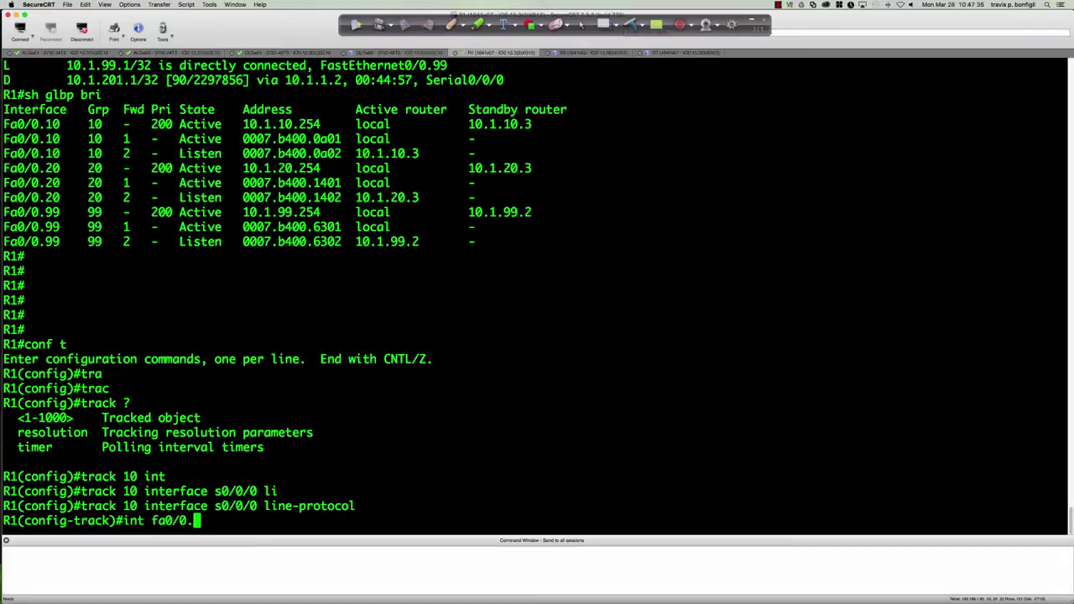
key("Return")
key("Return")
key("Return")
key("Return")
type("do sh run i")
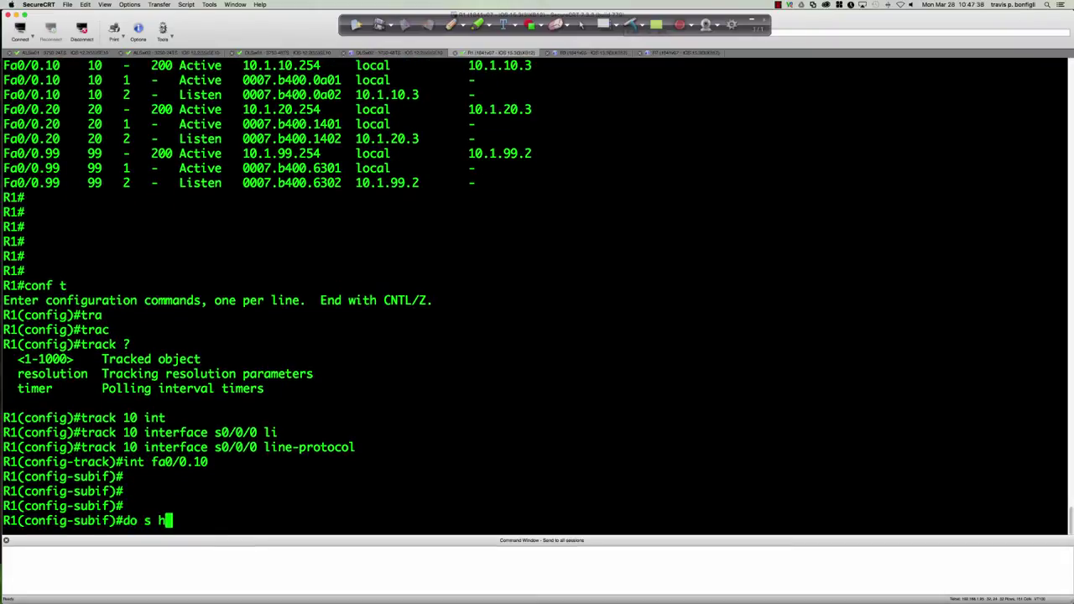
type("nt fa0/0.10")
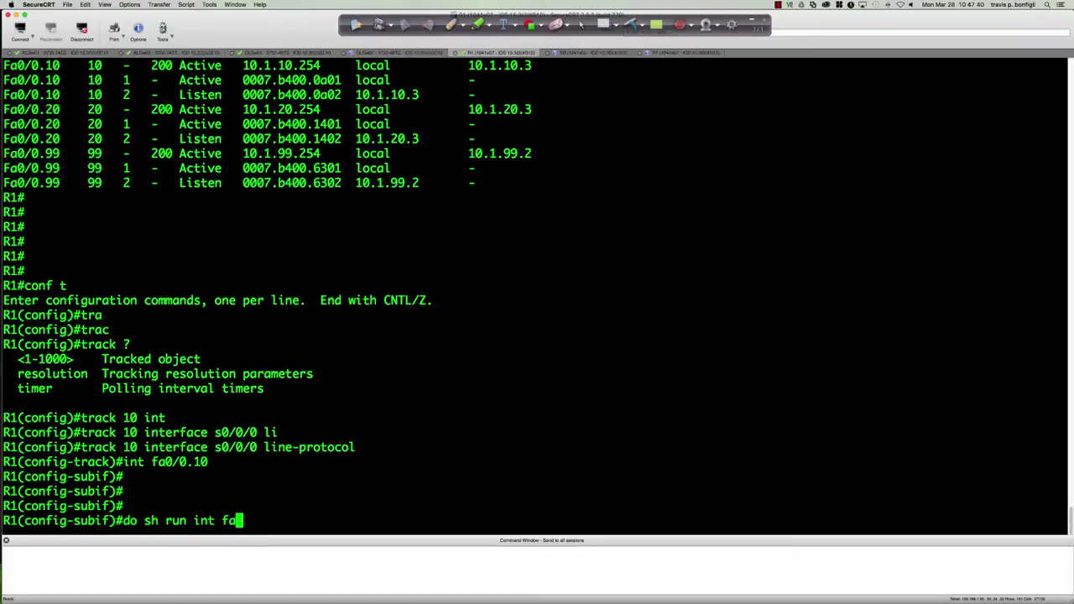
key("Return")
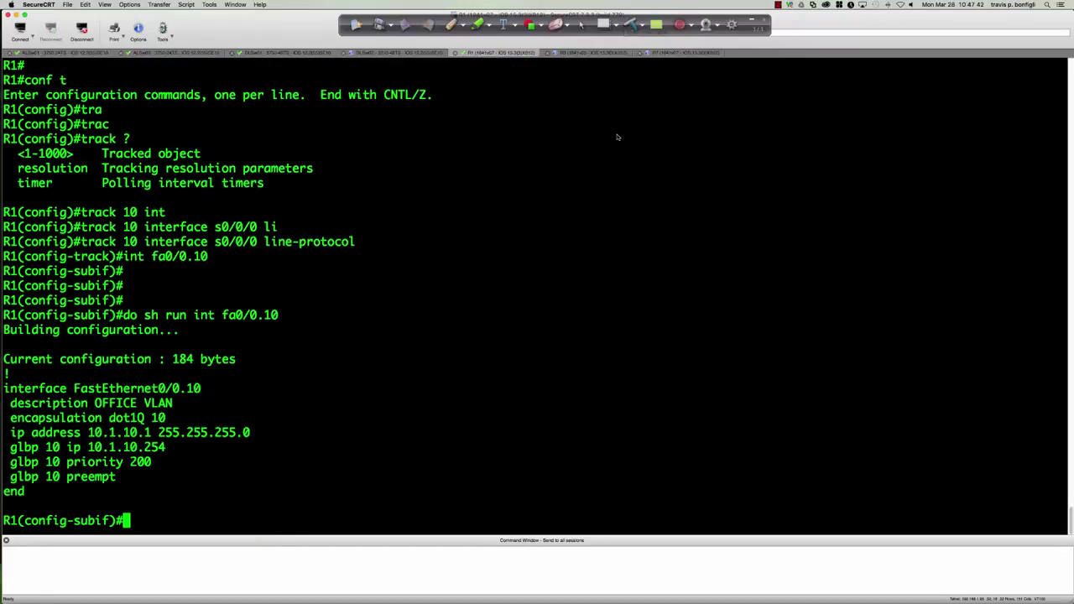
key("Return")
key("Return")
key("Return")
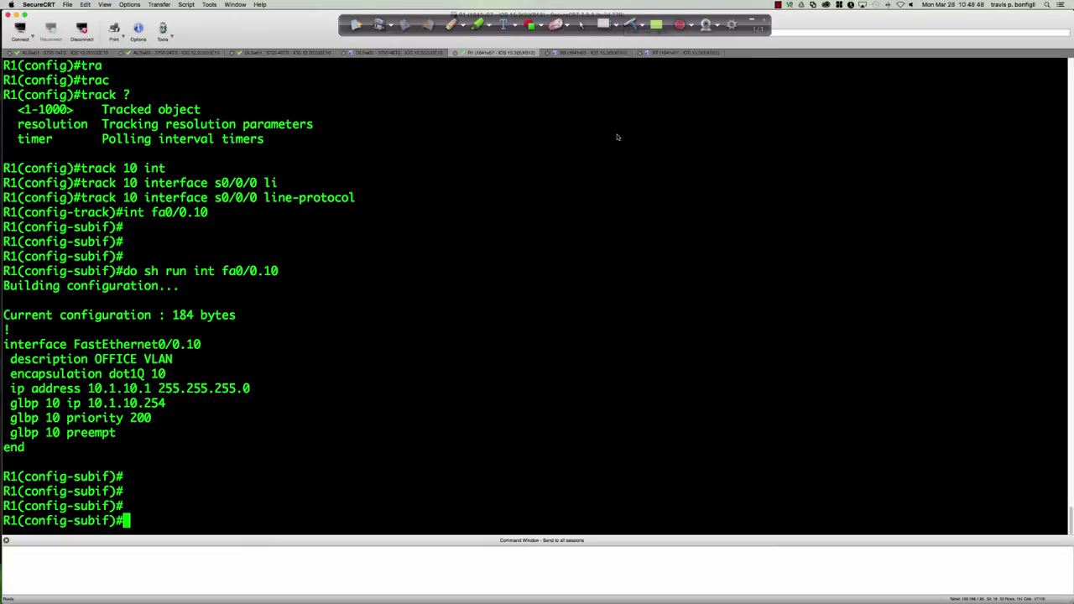
Set GLBP group 10 weighting to 200 with lower threshold 150 and upper threshold 185
type("gl")
key("Tab")
type("10 we")
key("Tab")
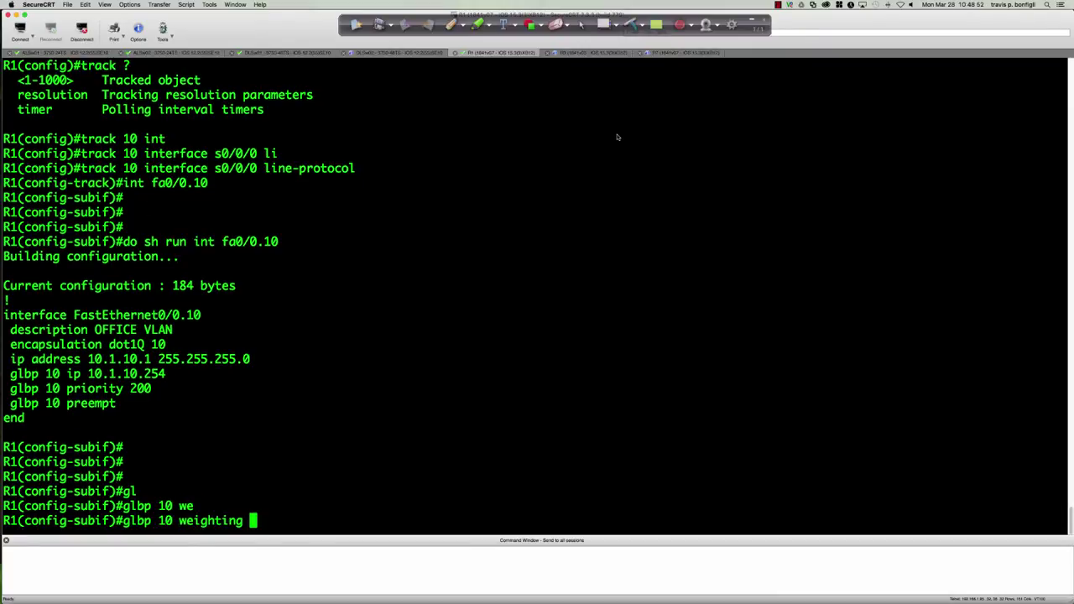
type("200 lower ")
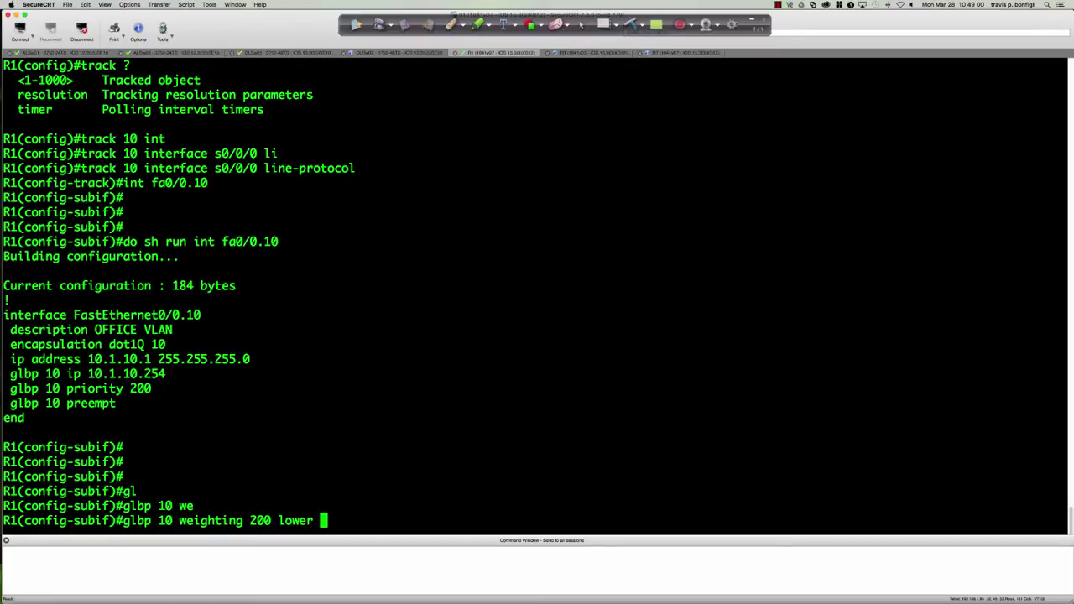
type("185 upper 20")
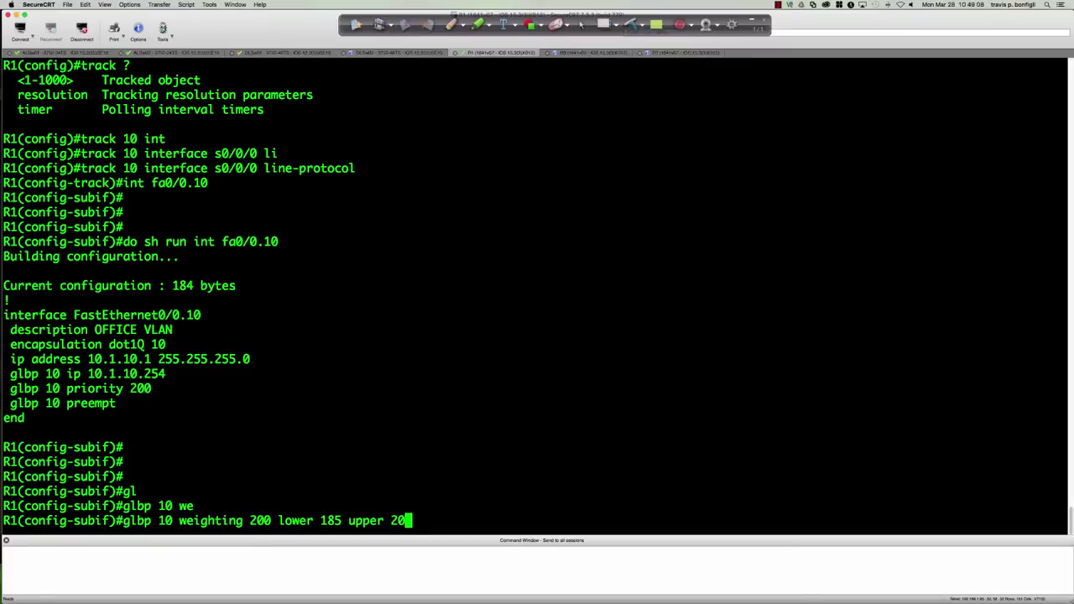
key("BackSpace")
key("BackSpace")
key("BackSpace")
key("BackSpace")
key("BackSpace")
key("BackSpace")
key("BackSpace")
key("BackSpace")
key("BackSpace")
key("BackSpace")
key("BackSpace")
type("50 up")
key("Tab")
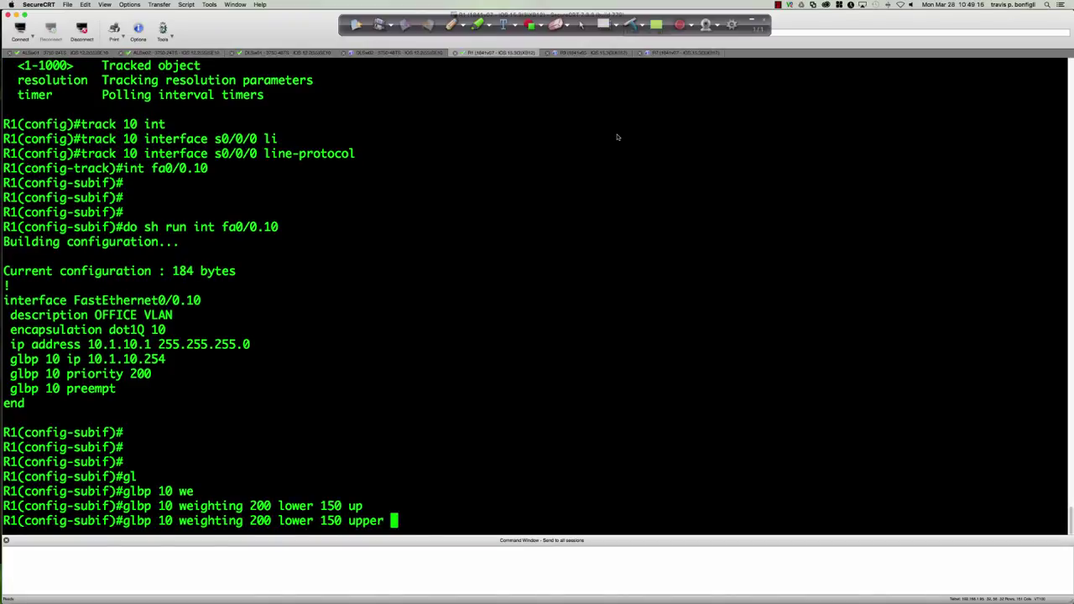
type("185")
key("Return")
Start the glbp 10 weighting track 10 decrement command, leaving the value unfinished
type("glbp 10")
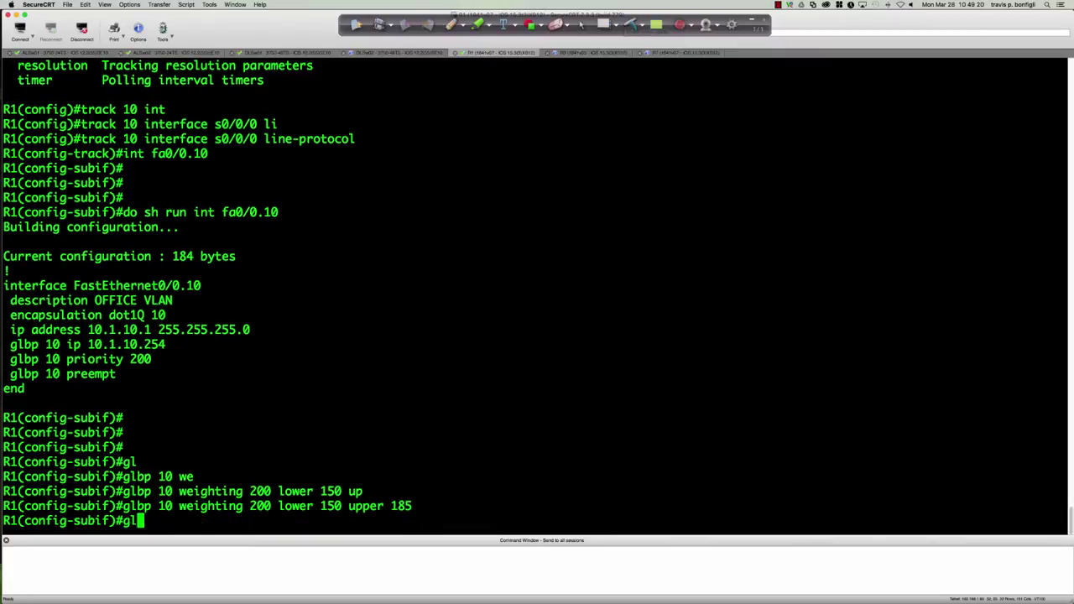
key("Tab")
type("10 we")
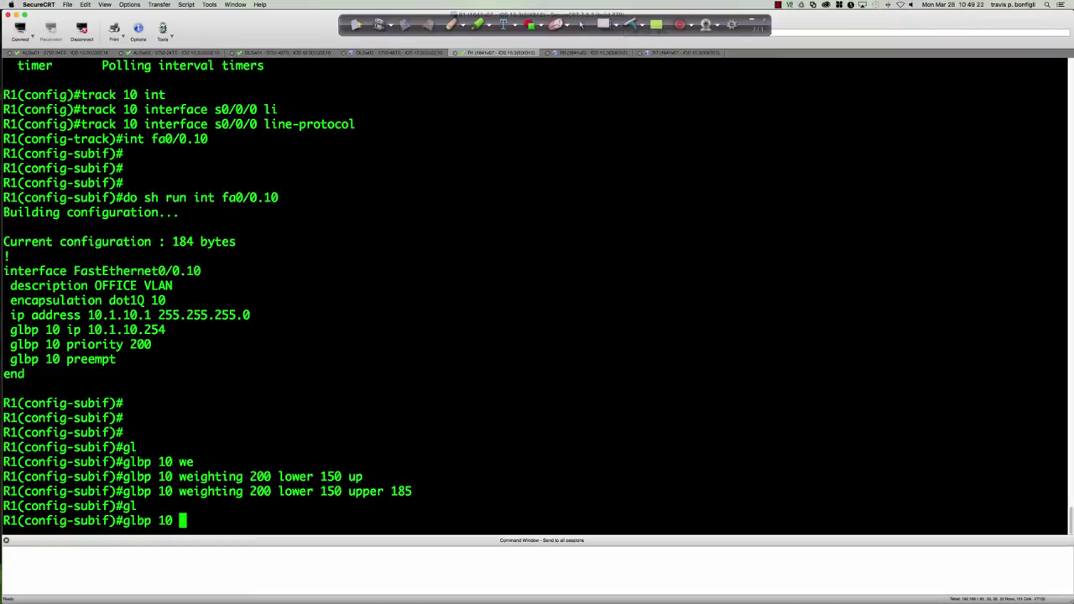
key("Tab")
type("tra")
key("Tab")
type("10")
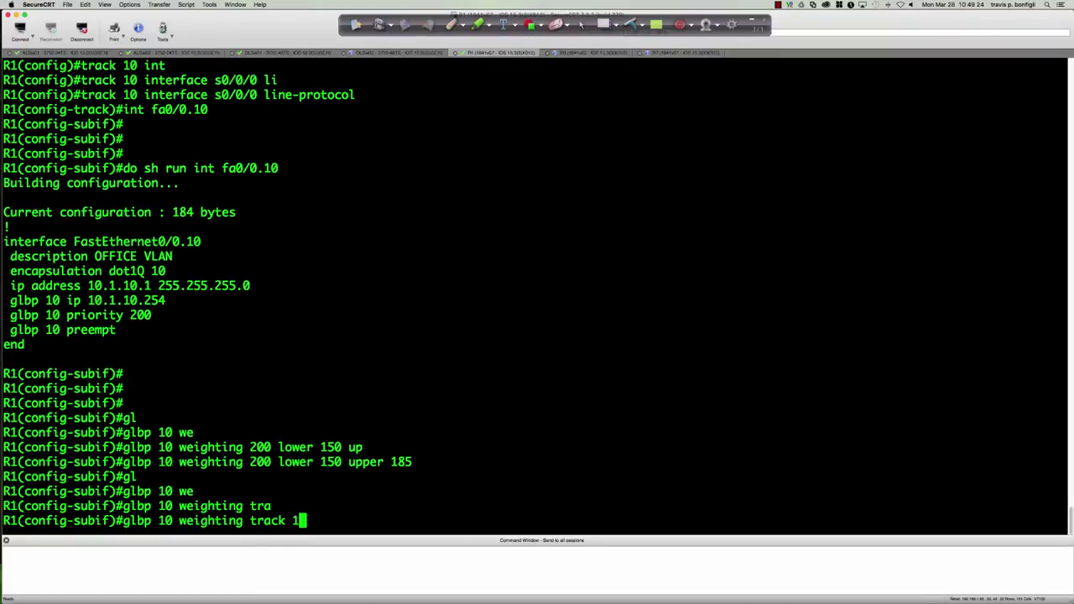
type(" dec")
key("Tab")
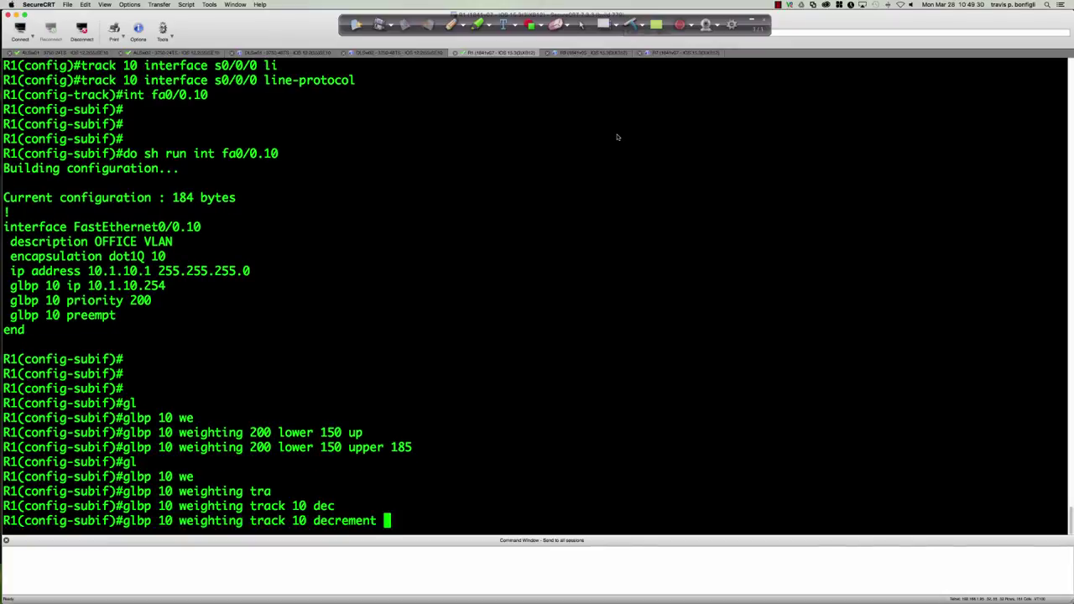
scroll(377, 360, "up", 8)
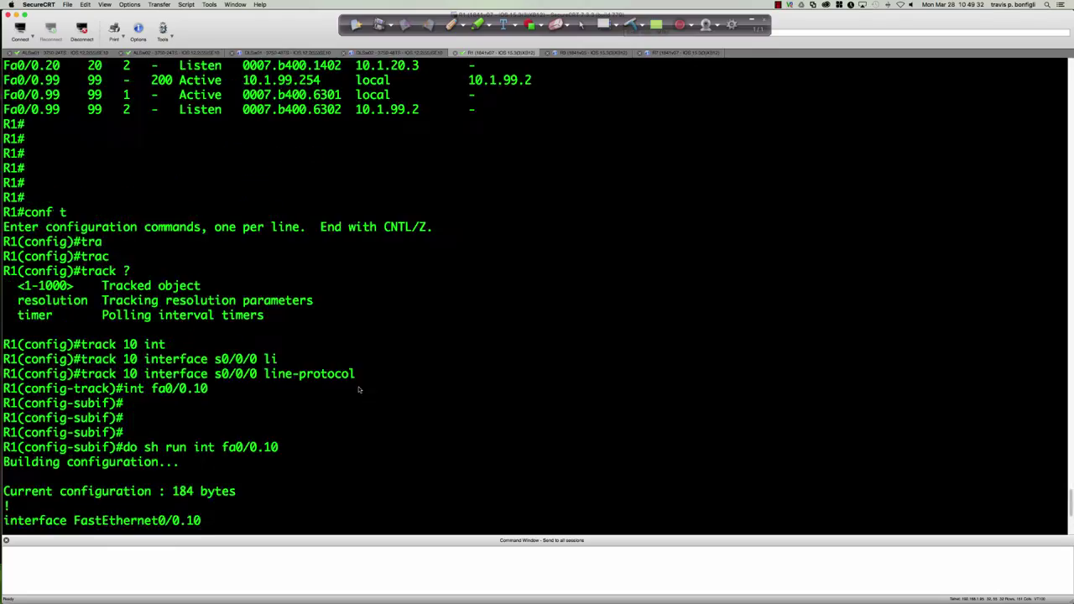
scroll(362, 391, "down", 7)
scroll(358, 391, "down", 3)
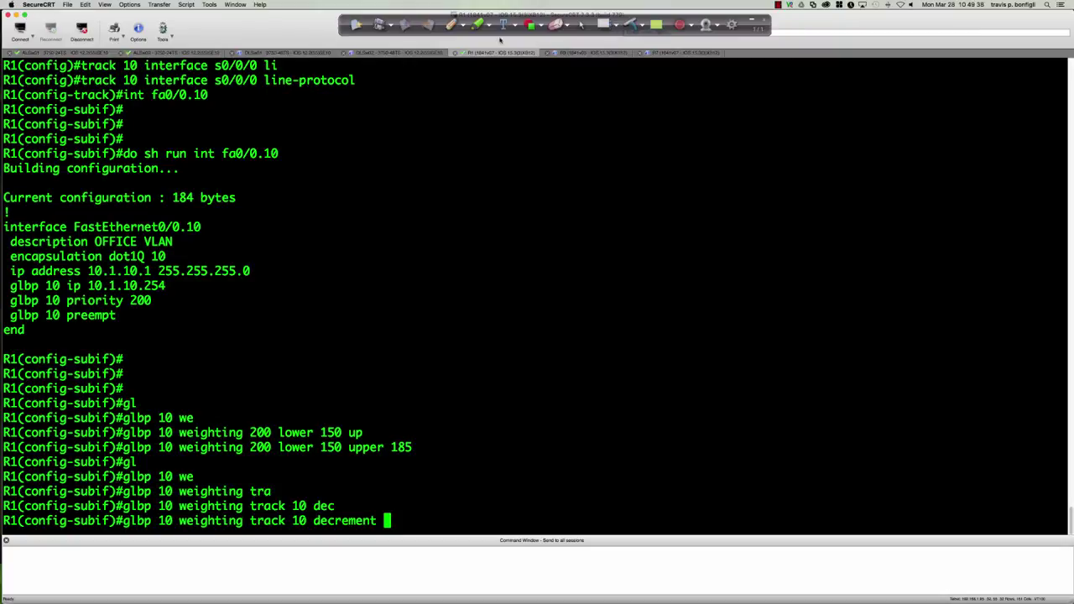
left_click(452, 28)
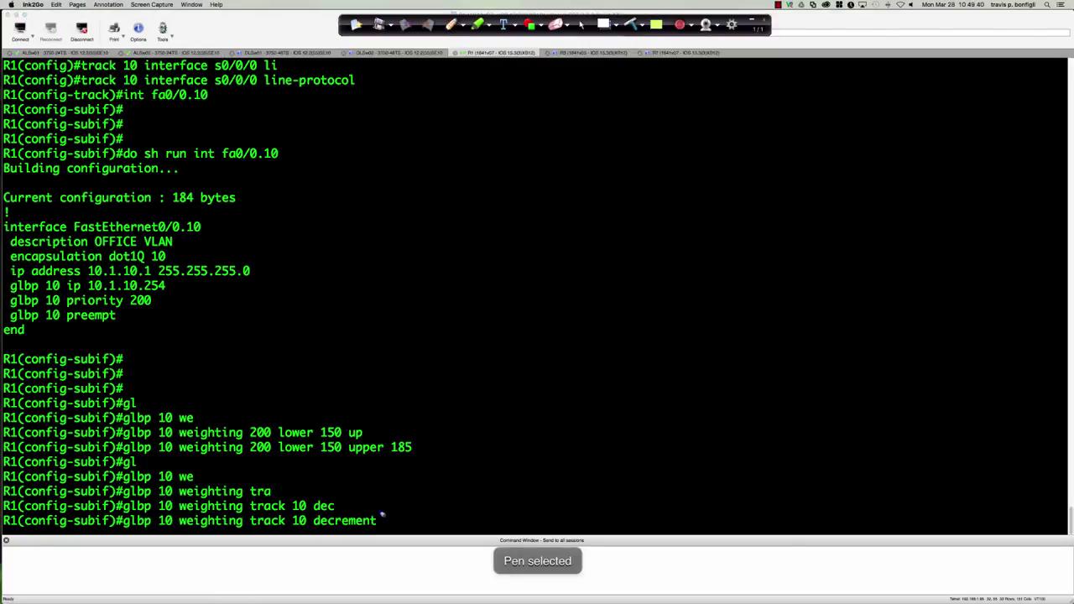
mouse_move(254, 516)
left_mouse_down()
mouse_move(304, 532)
mouse_move(292, 515)
mouse_move(259, 520)
left_mouse_up()
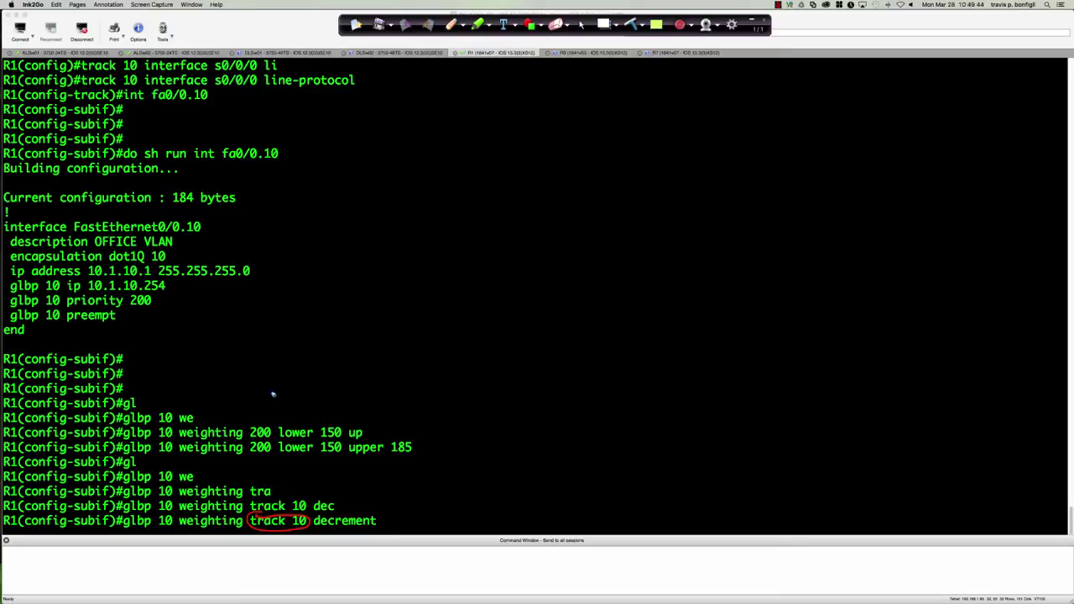
mouse_move(70, 76)
left_mouse_down()
mouse_move(344, 94)
mouse_move(327, 72)
mouse_move(123, 75)
left_mouse_up()
mouse_move(239, 104)
left_mouse_down()
mouse_move(237, 90)
mouse_move(245, 99)
left_mouse_up()
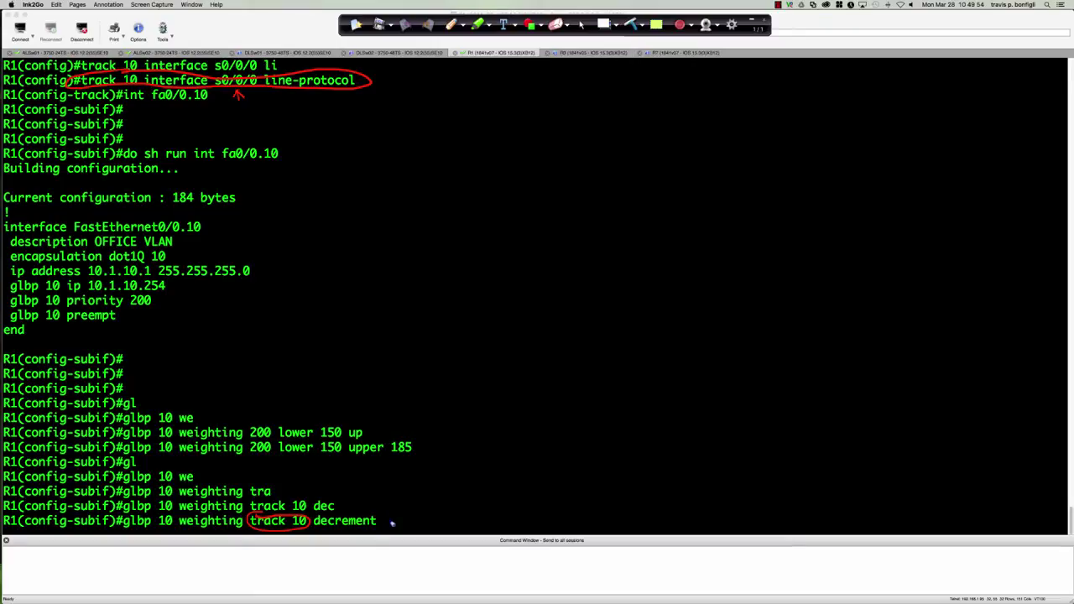
mouse_move(389, 521)
left_mouse_down()
mouse_move(384, 527)
mouse_move(393, 516)
mouse_move(409, 528)
left_mouse_up()
mouse_move(315, 378)
left_mouse_down()
mouse_move(316, 390)
mouse_move(330, 382)
mouse_move(329, 393)
left_mouse_up()
left_click_drag(336, 376, 340, 393)
mouse_move(400, 498)
left_mouse_down()
mouse_move(378, 506)
mouse_move(395, 500)
left_mouse_up()
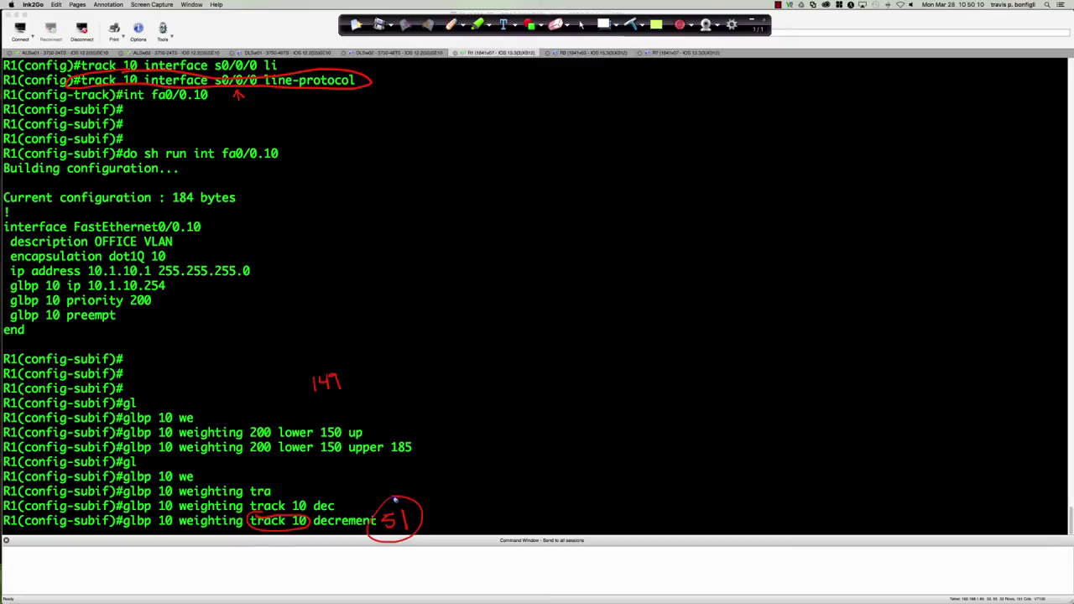
left_click_drag(406, 438, 382, 433)
left_click(630, 23)
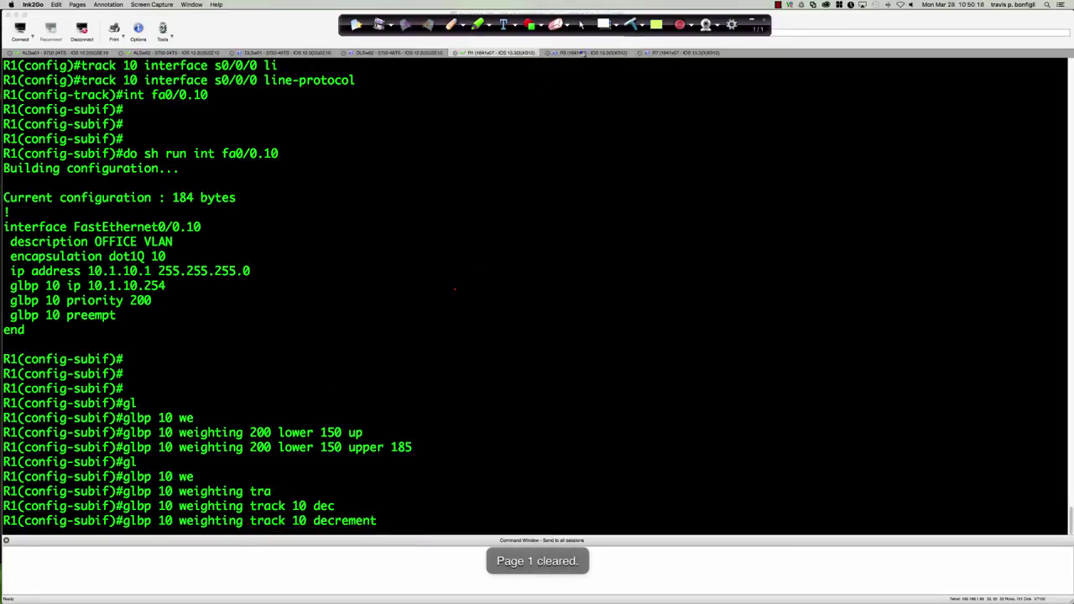
left_click(582, 23)
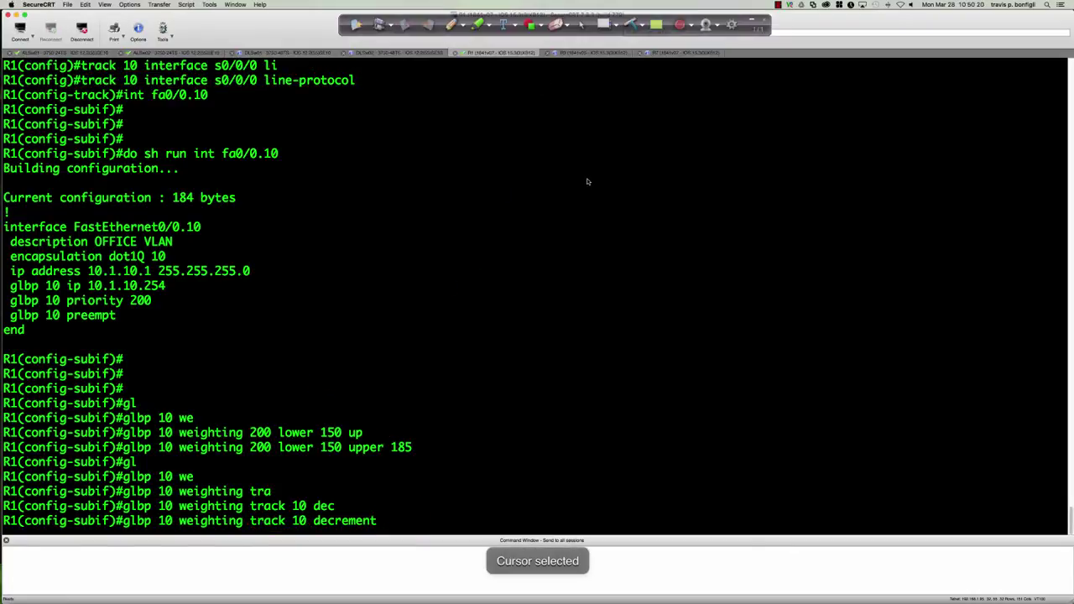
Finish the track 10 command with decrement 51, then check the topology and remote ping window
type("51")
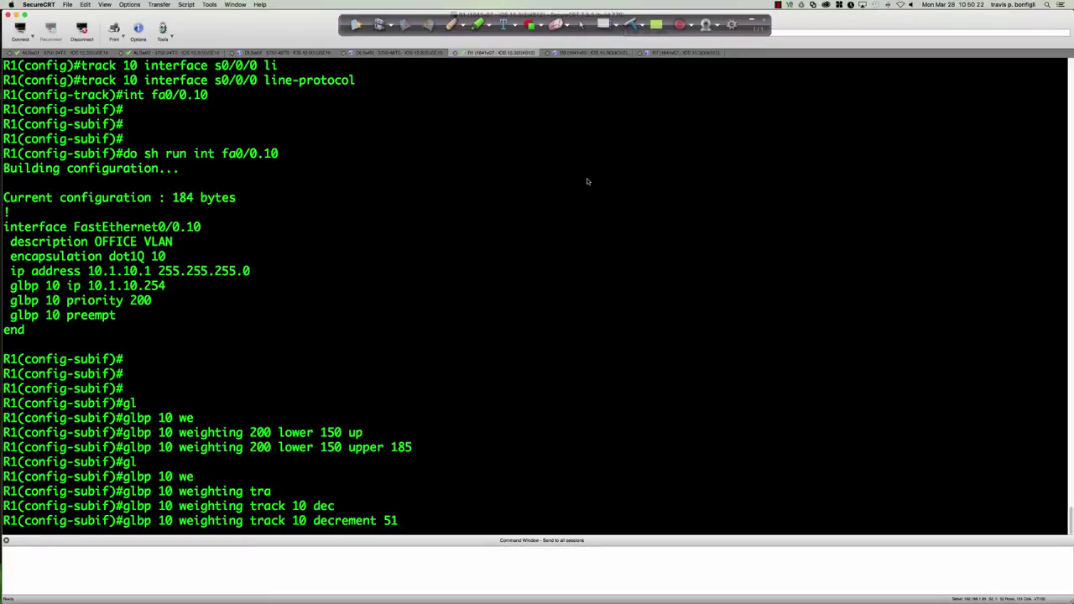
key("Return")
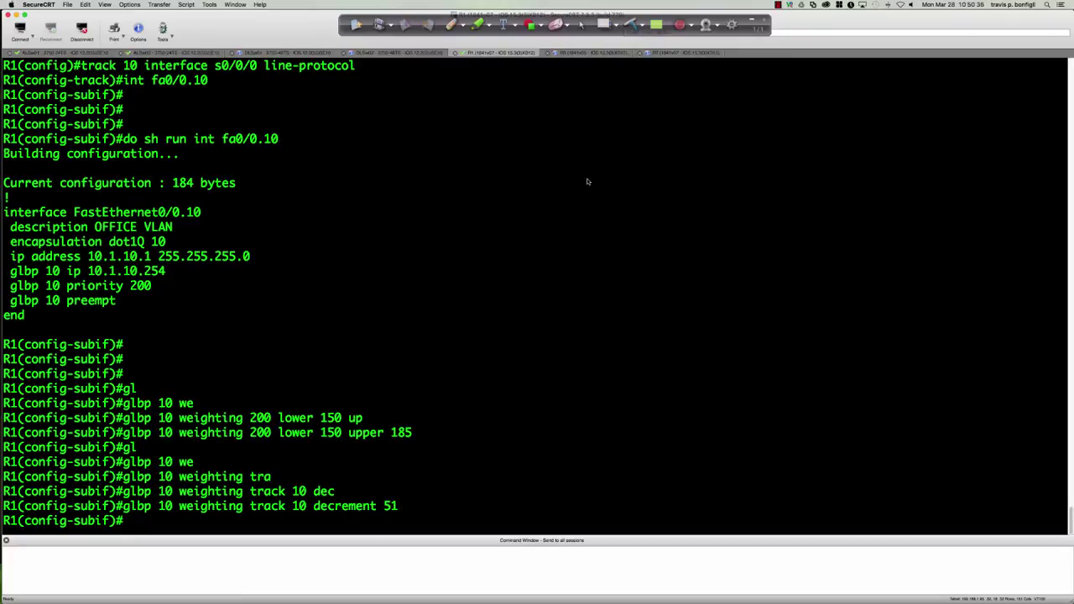
key("super+Tab")
key("super+Tab")
key("super+Tab")
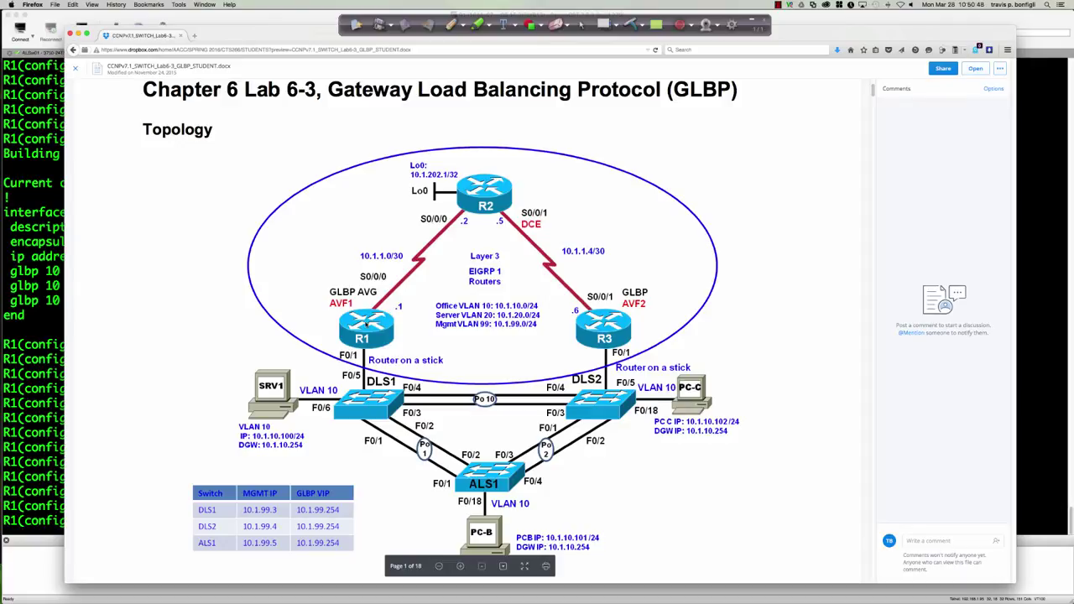
left_click(48, 323)
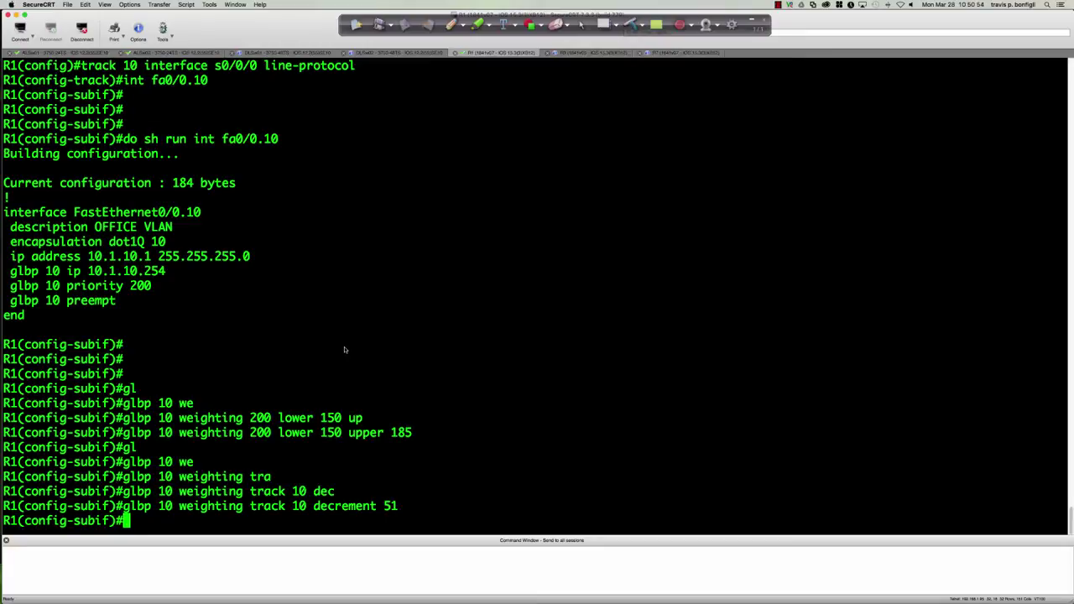
key("super+Tab")
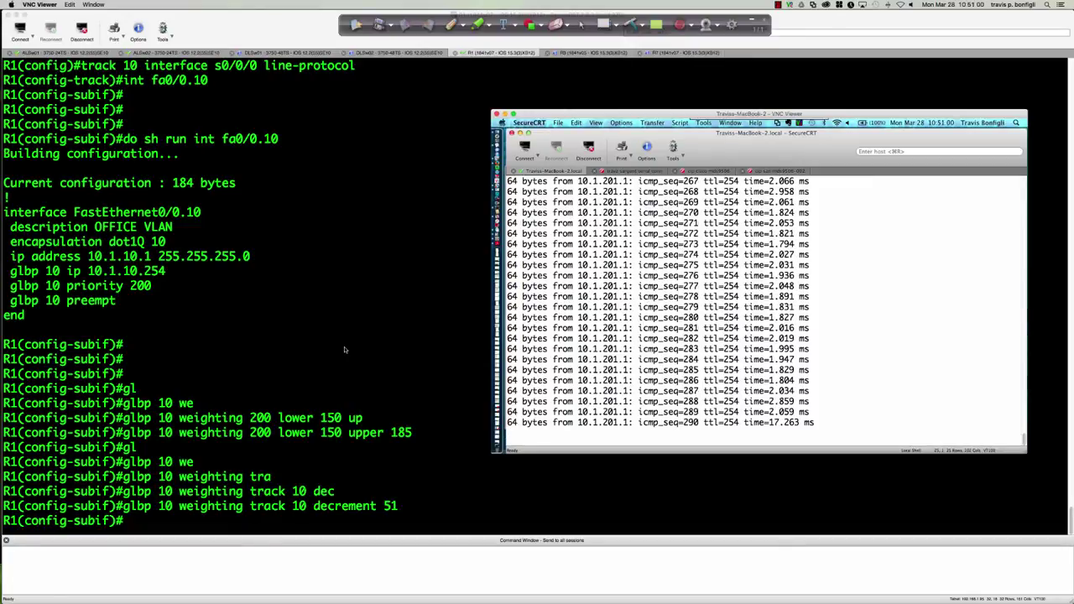
key("super+Tab")
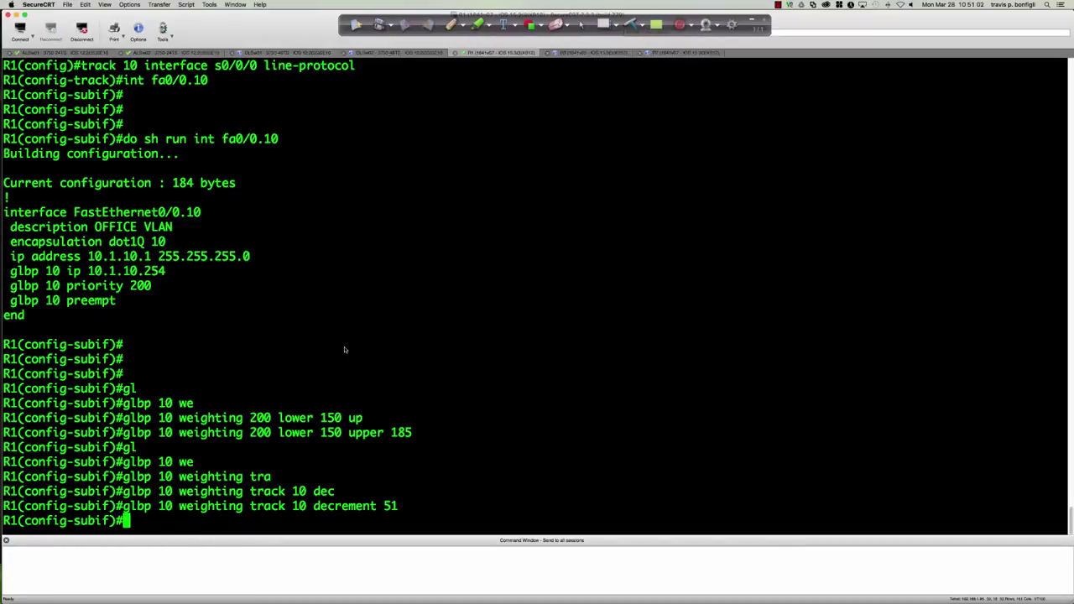
Enter interface Serial0/0/0 on R1 and show its running configuration
type("int s0/0/0")
key("Return")
type("do sh r")
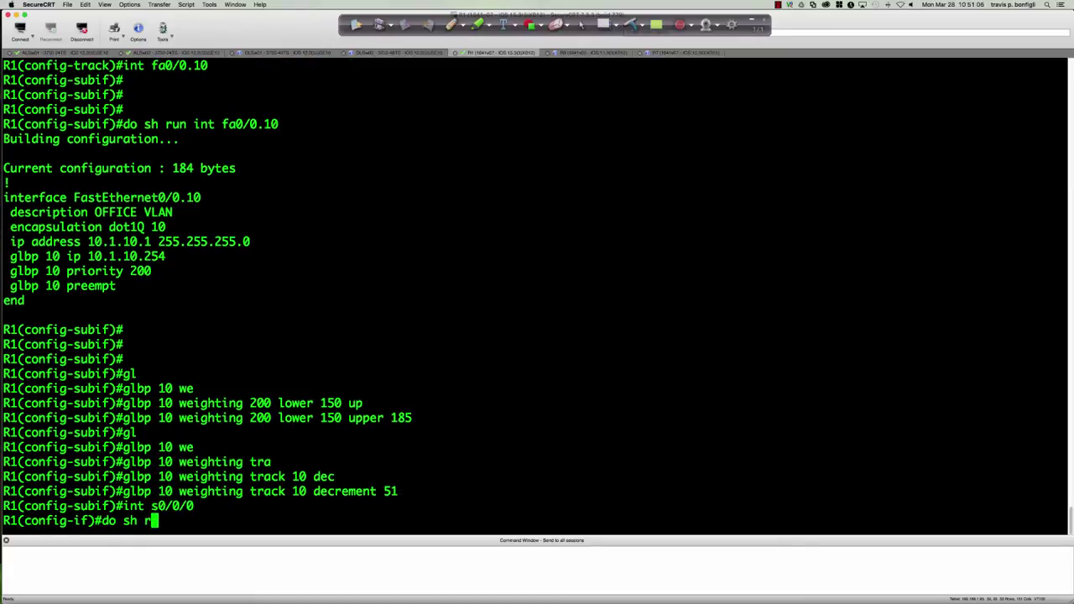
type("un int s0/0/")
key("BackSpace")
key("BackSpace")
type("0/0")
key("Return")
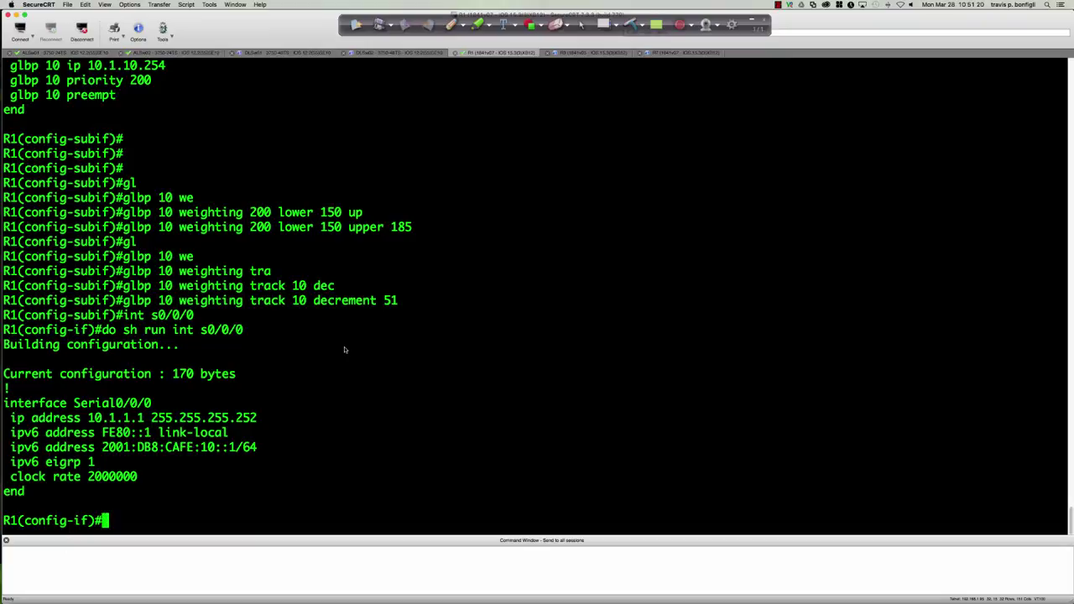
Shut Serial0/0/0 and highlight the TRACK-6-STATE message showing track 10 going Down
type("shut")
key("Return")
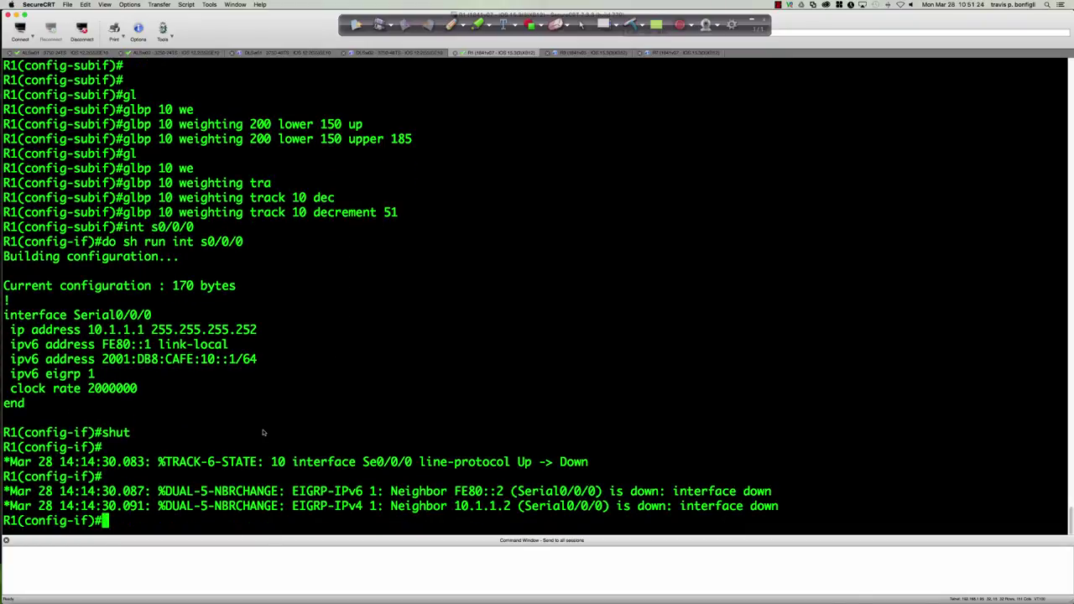
left_click_drag(160, 478, 395, 446)
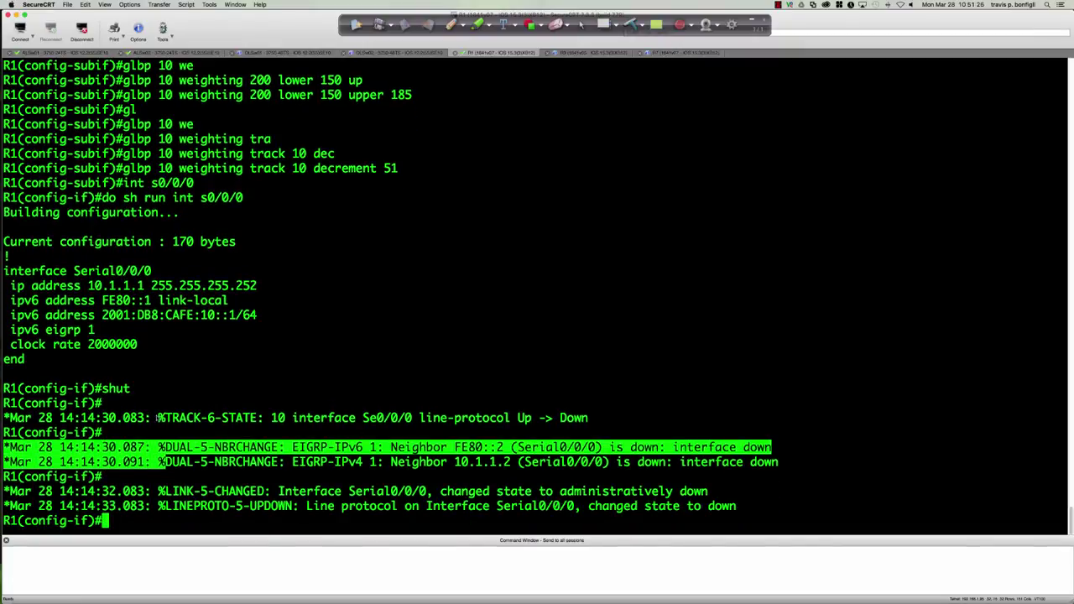
left_click_drag(151, 418, 391, 417)
left_click_drag(554, 408, 652, 407)
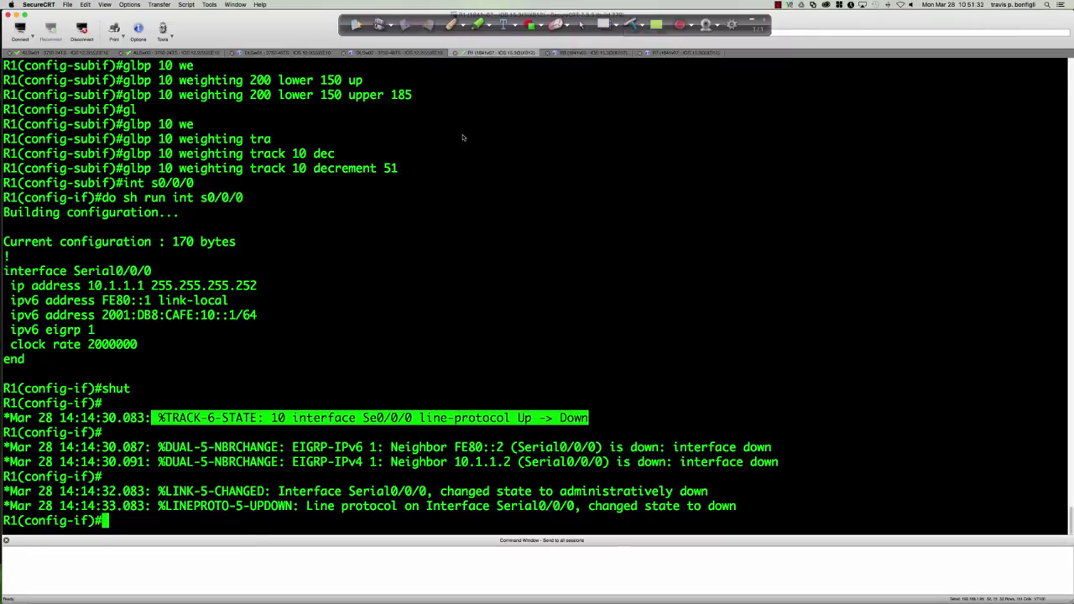
key("super+Tab")
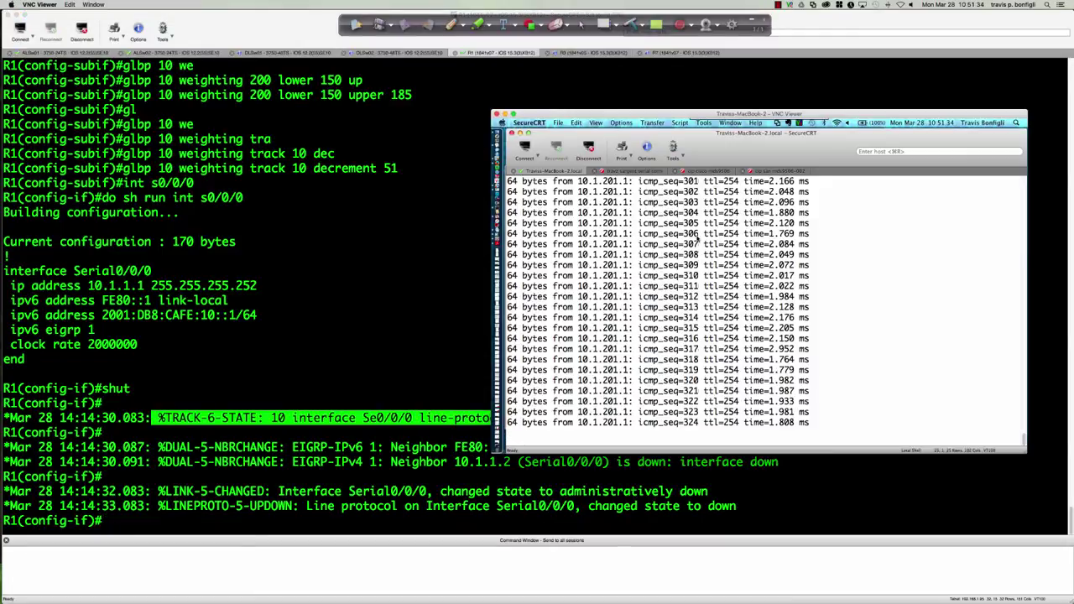
Stop the ping to 10.1.201.1 and run arp -a, marking the 10.1.10.254 gateway entry
scroll(697, 240, "up", 2)
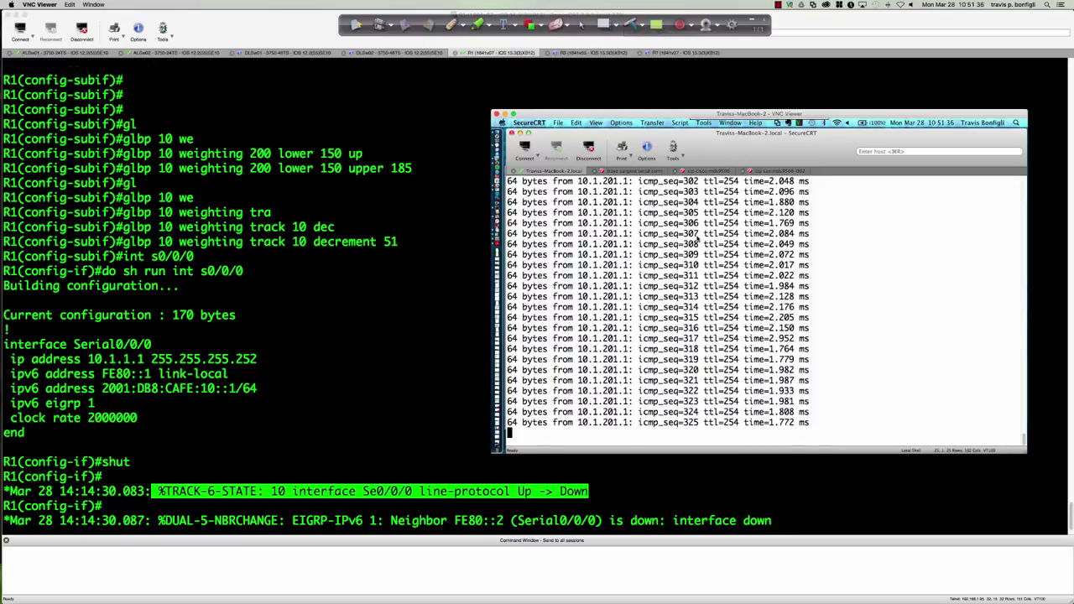
scroll(697, 239, "down", 2)
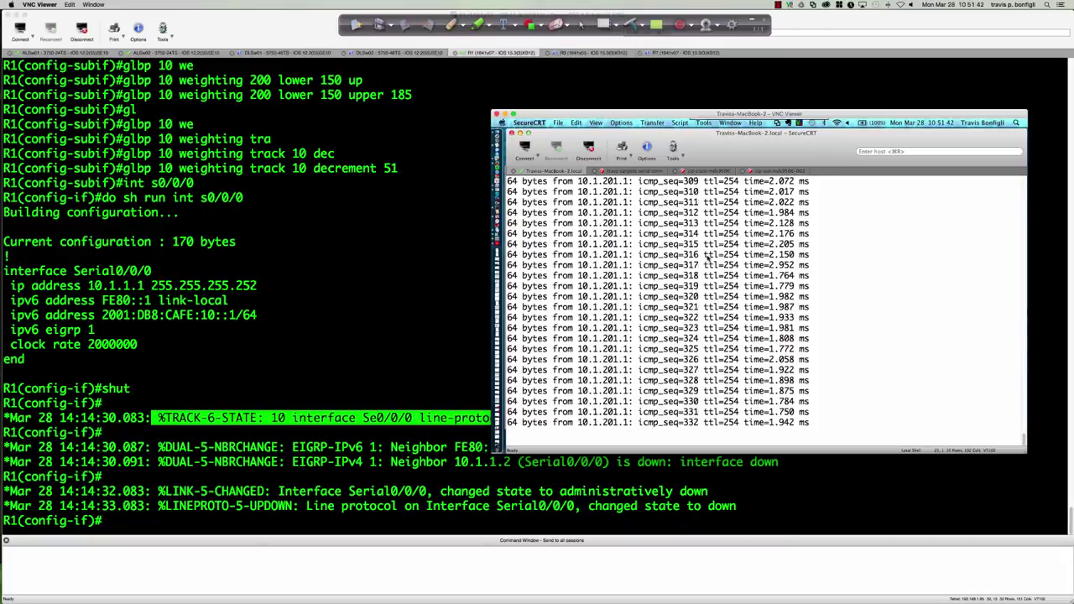
key("ctrl+c")
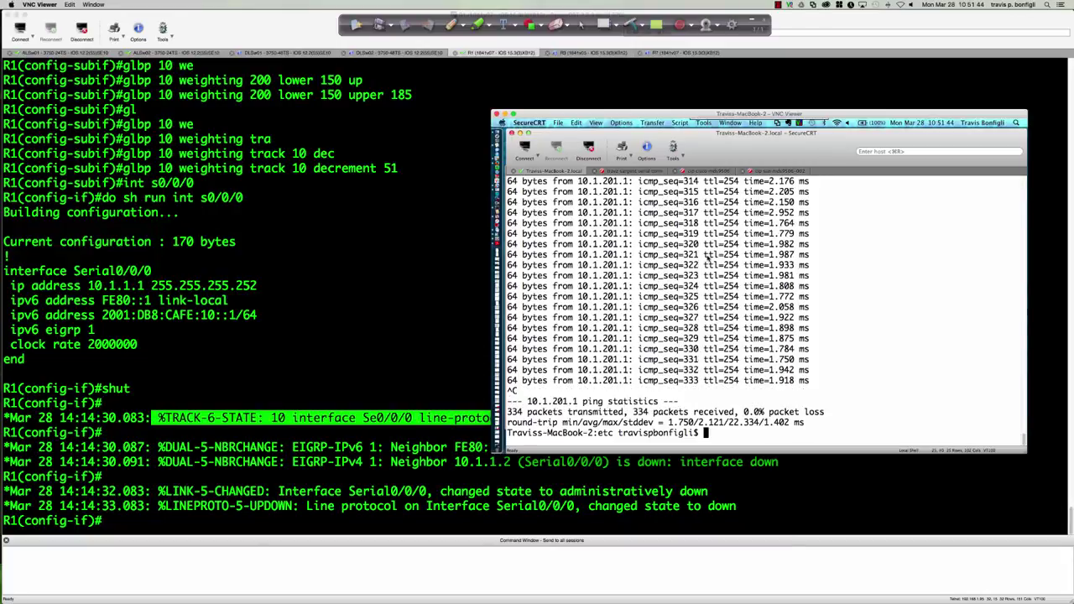
type("arp -a")
key("Return")
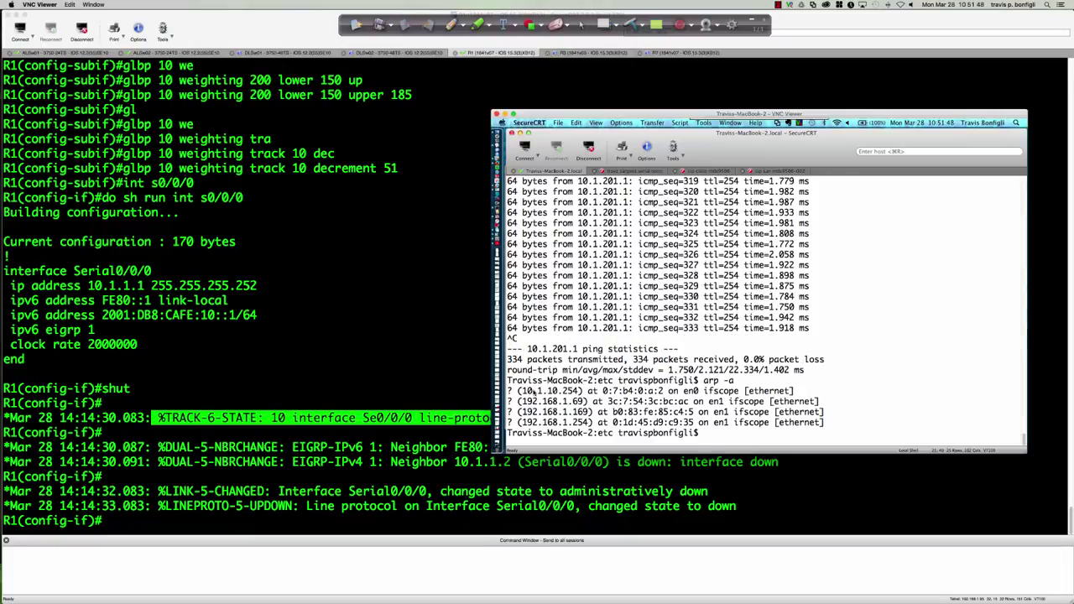
left_click_drag(508, 392, 699, 391)
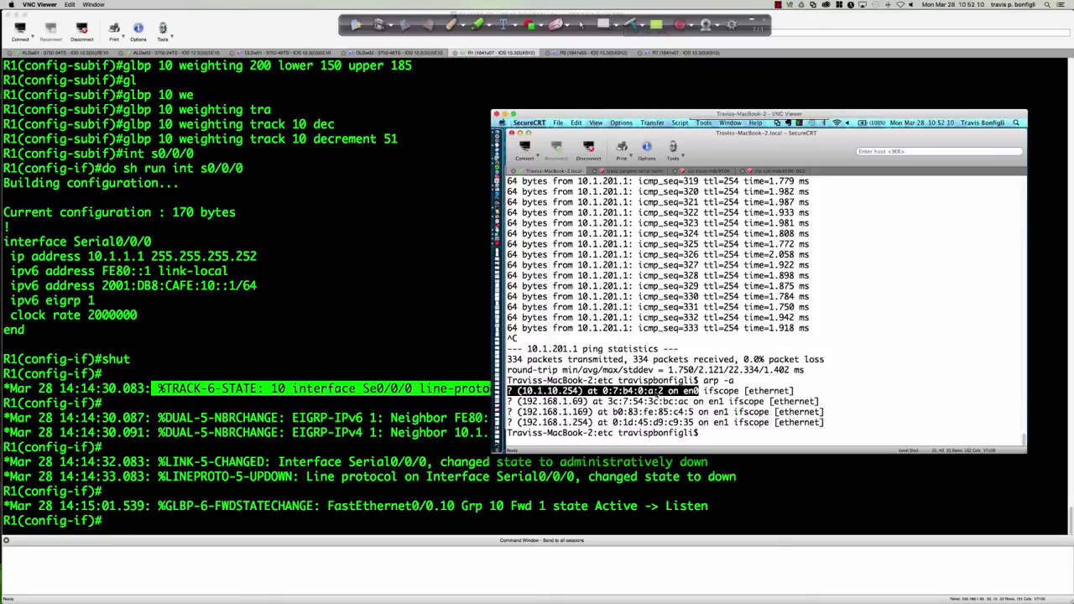
Page through R1's do sh glbp output showing weighting 149, then switch to the R3 session
key("super+Tab")
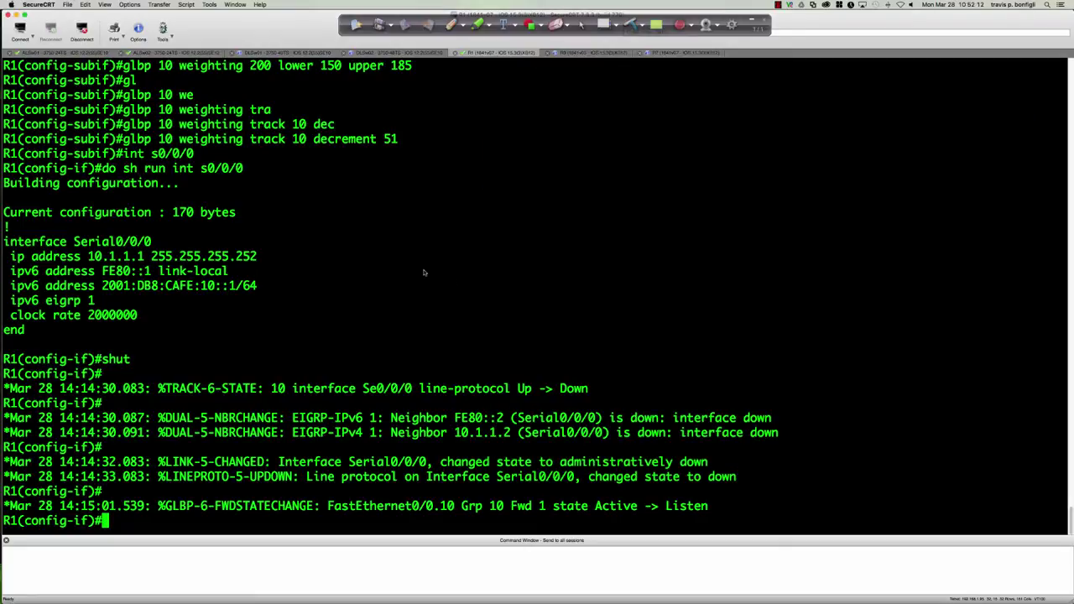
type("do sh glbp")
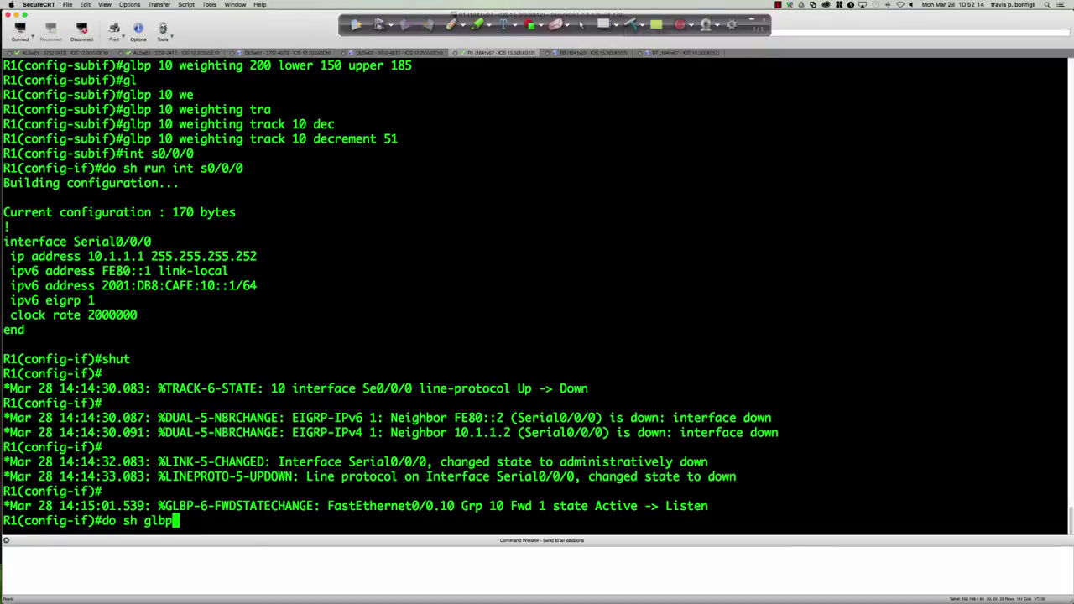
key("Return")
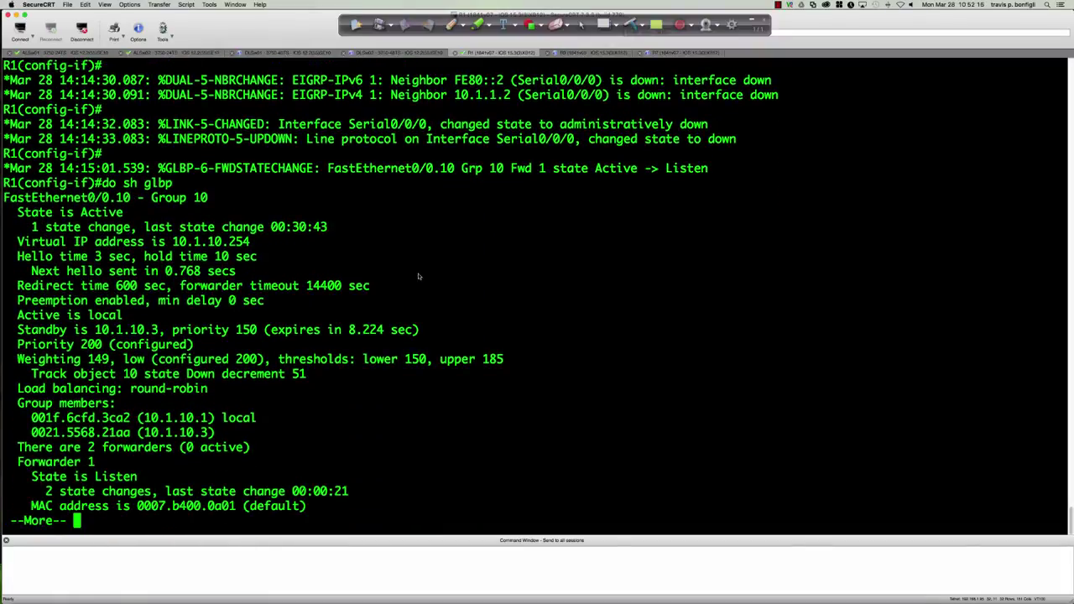
key("Return")
key("Return")
key("Return")
key("Return")
key("Return")
key("Return")
key("Return")
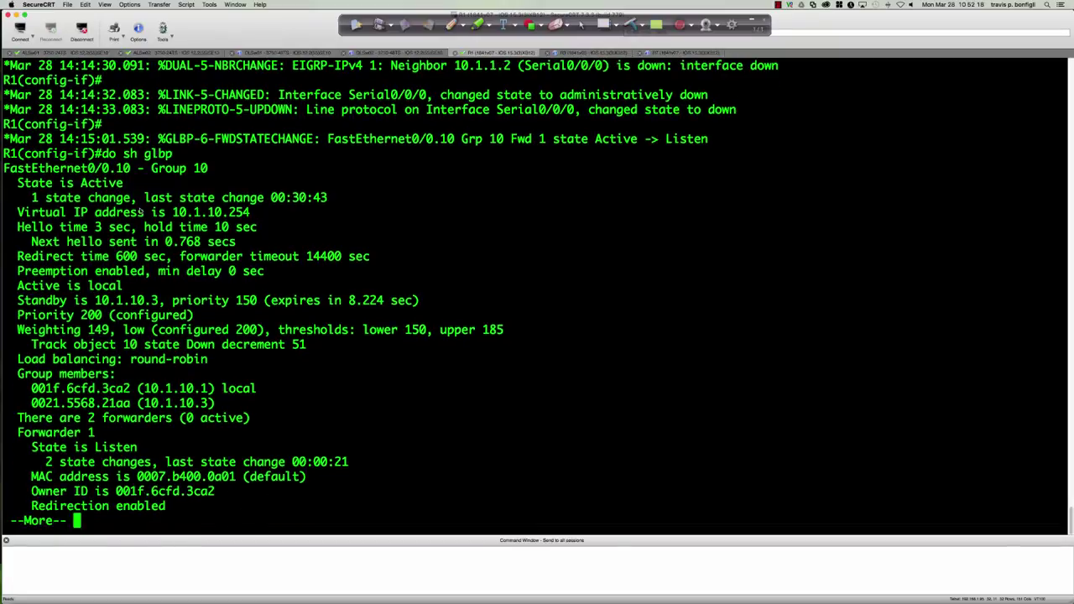
key("Return")
key("Return")
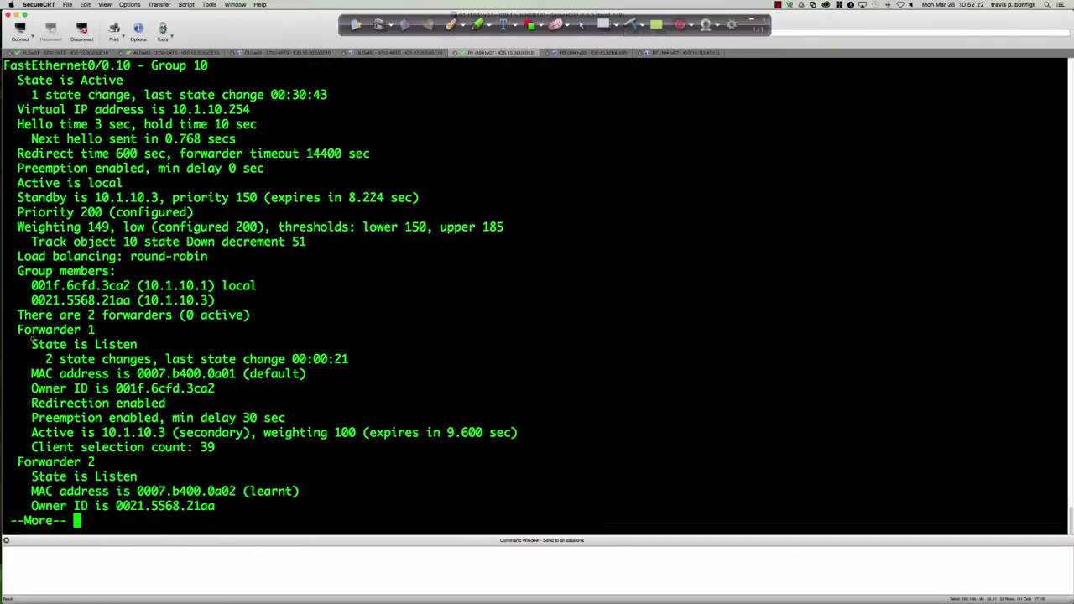
left_click_drag(17, 330, 237, 488)
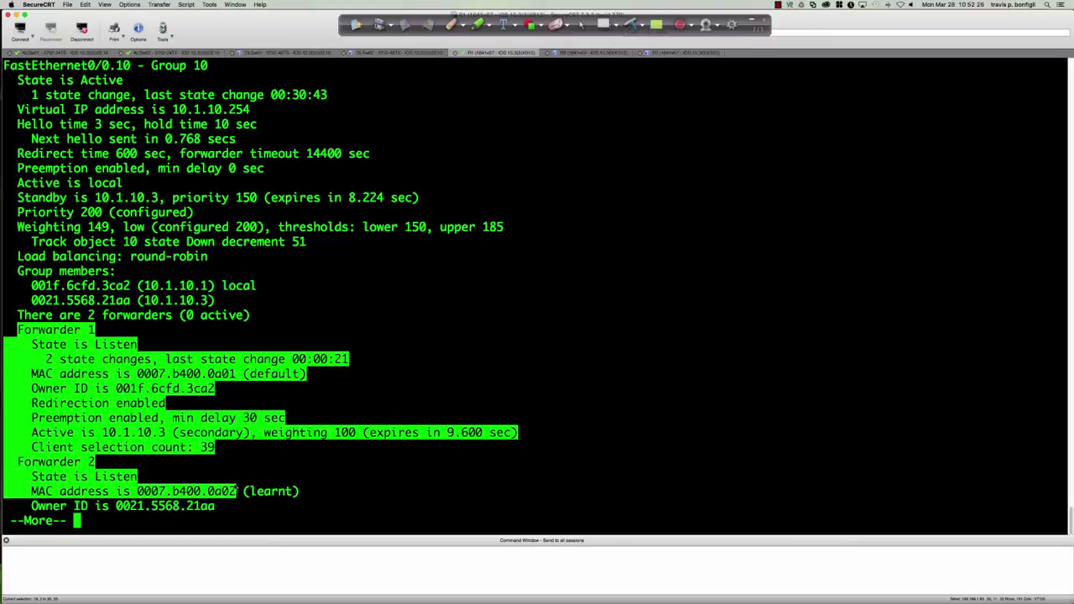
left_click(212, 338)
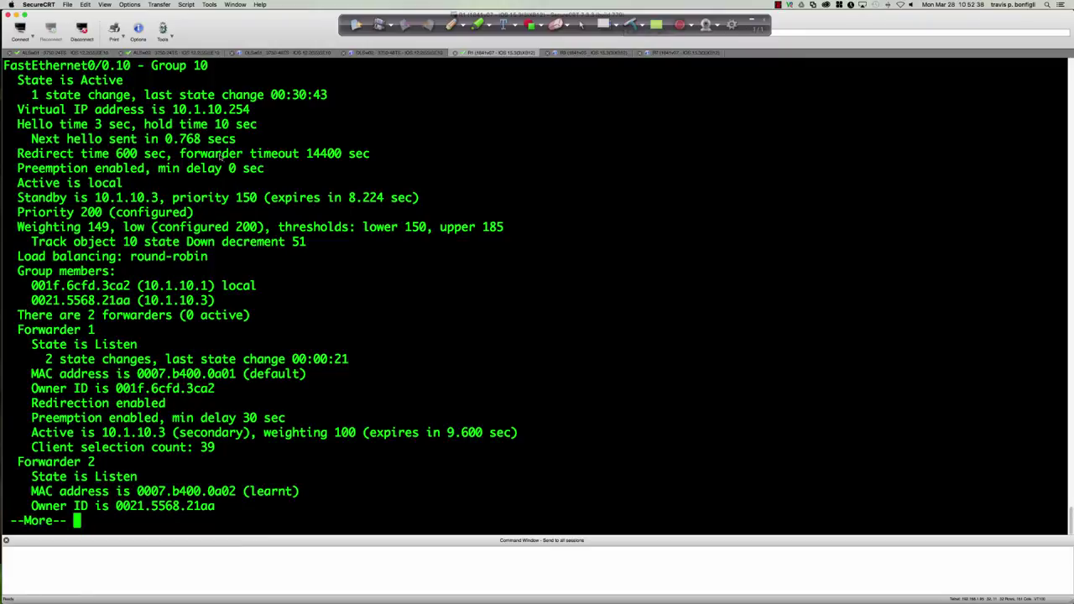
left_click(658, 54)
Enable privileged mode on R3 and run sh glbp bri, marking the group 10 rows
key("Return")
key("Return")
key("Return")
key("Return")
type("en")
key("Return")
key("Return")
key("Return")
key("Return")
type("sh glbp bri")
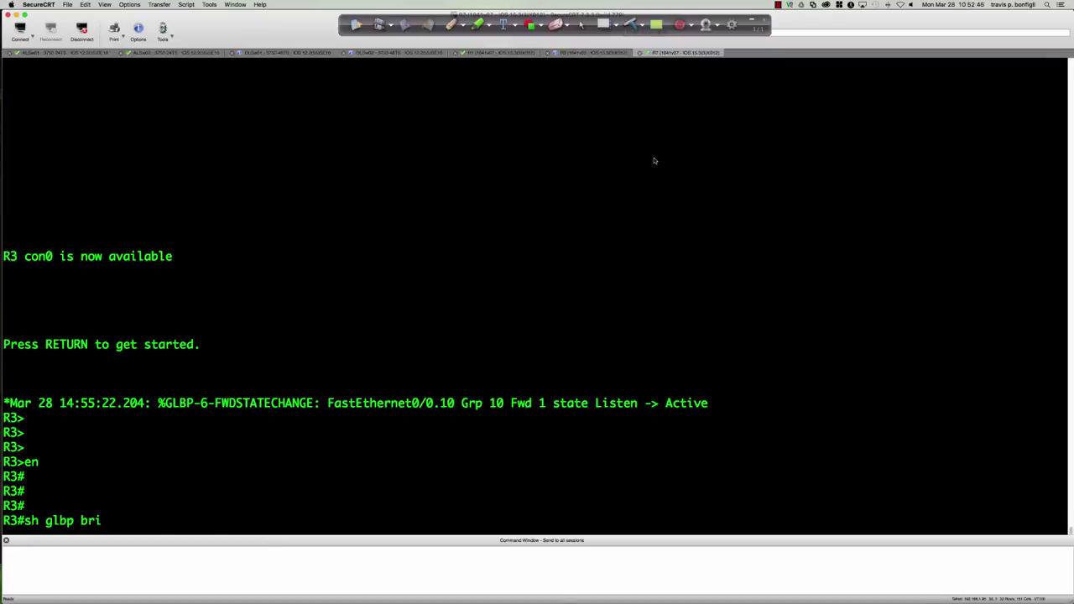
key("Return")
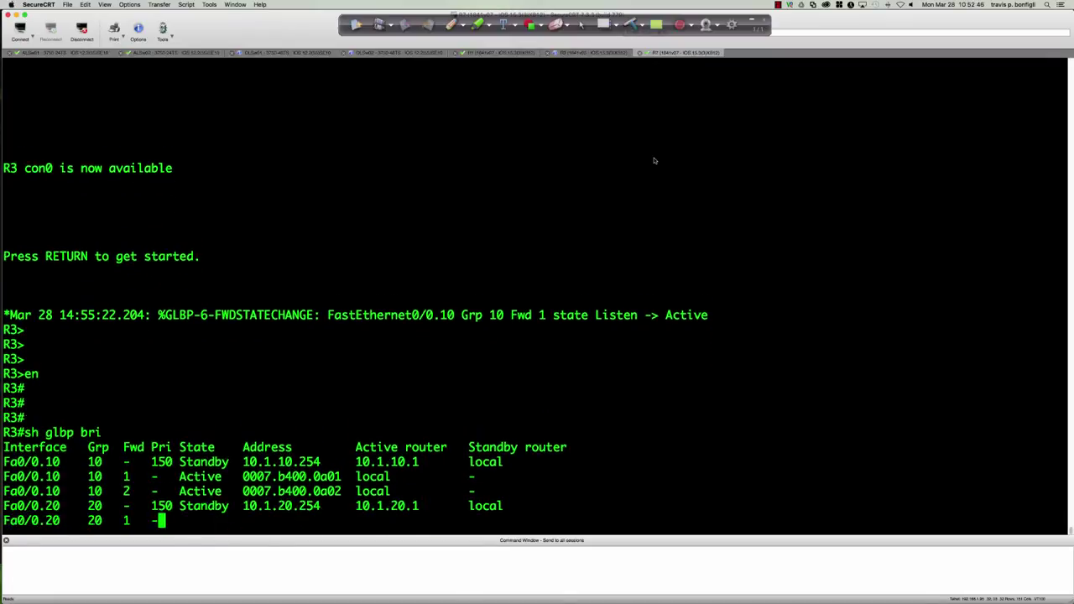
key("Return")
key("Return")
key("Return")
key("Return")
key("Return")
key("Return")
key("Return")
key("Return")
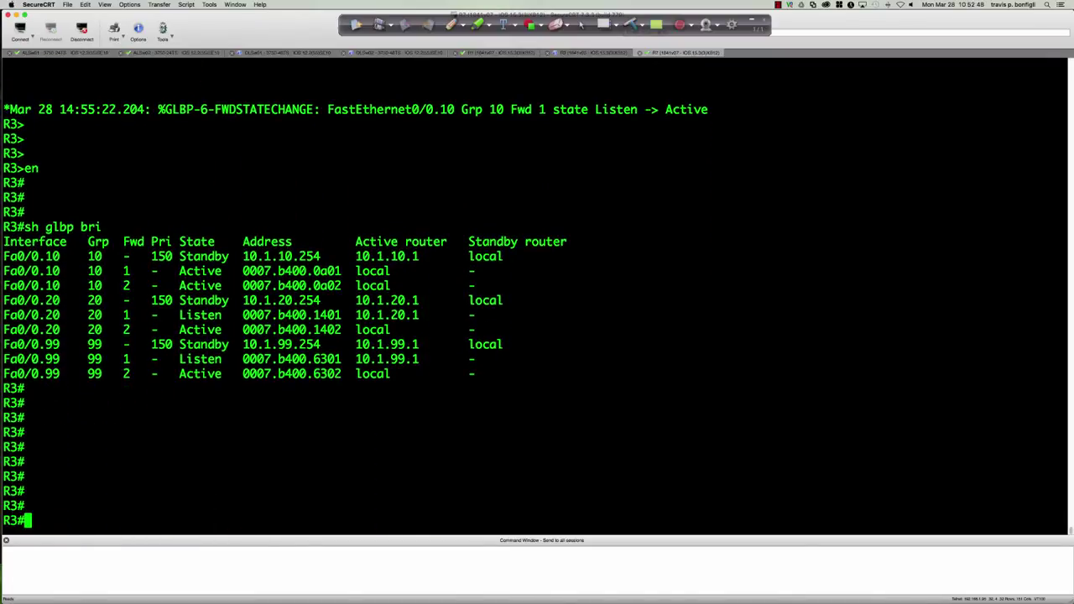
left_click_drag(10, 232, 542, 287)
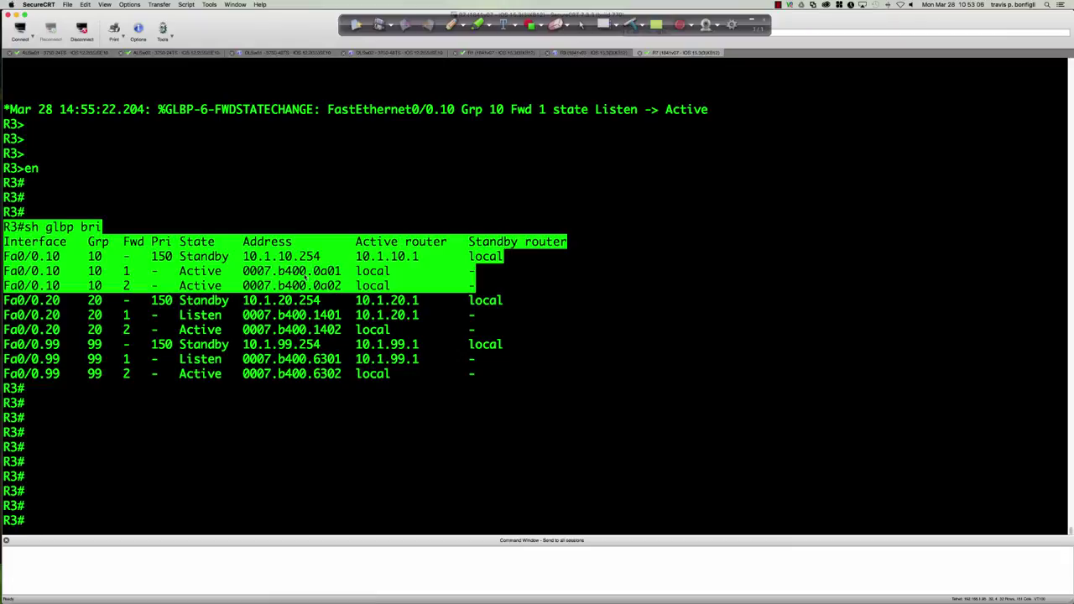
On R1, run do sh glbp bri and mark the group 10 Listen rows and group 20 rows
left_click(500, 53)
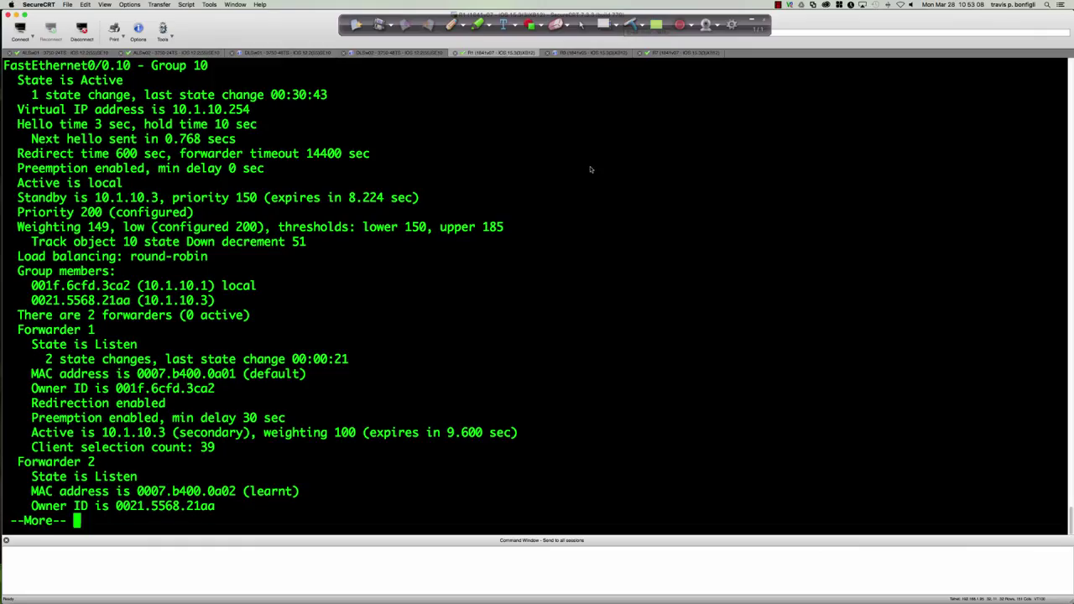
key("Return")
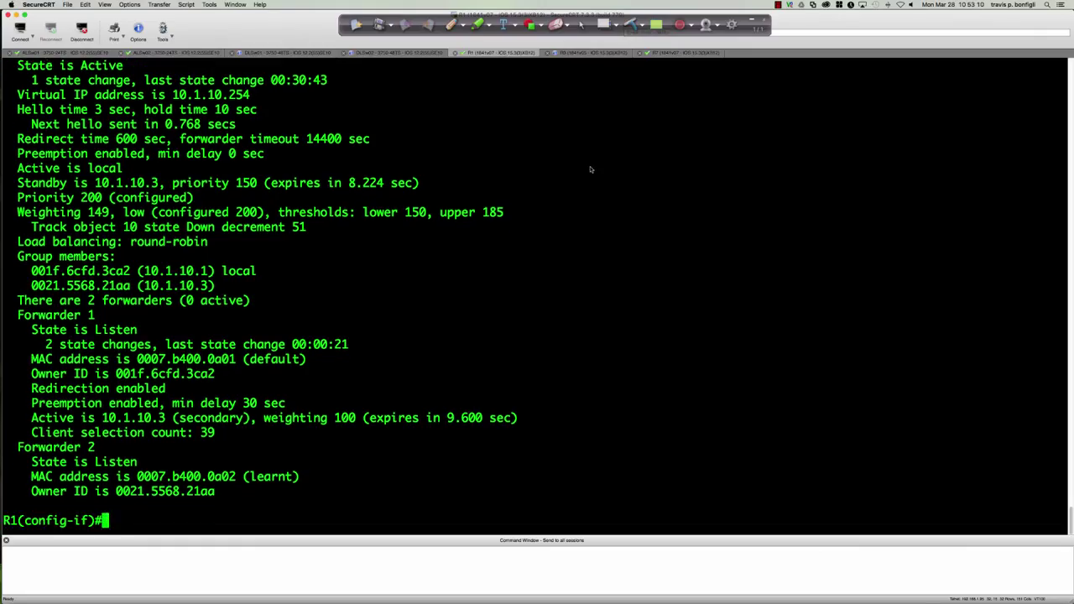
type("do sh glbp bri")
key("Return")
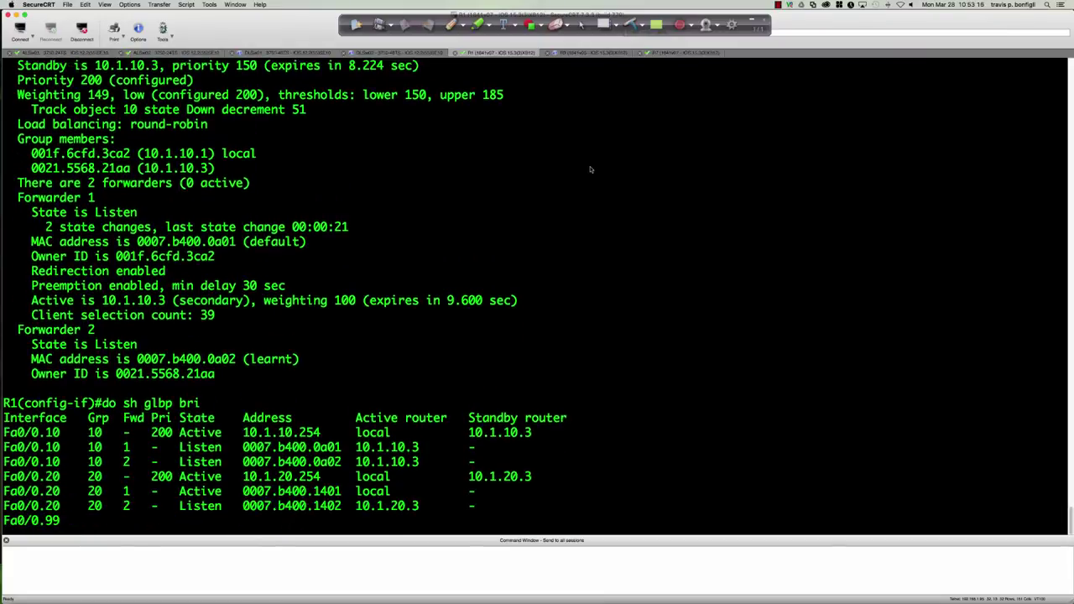
key("Return")
key("Return")
key("Return")
key("Return")
key("Return")
key("Return")
key("Return")
key("Return")
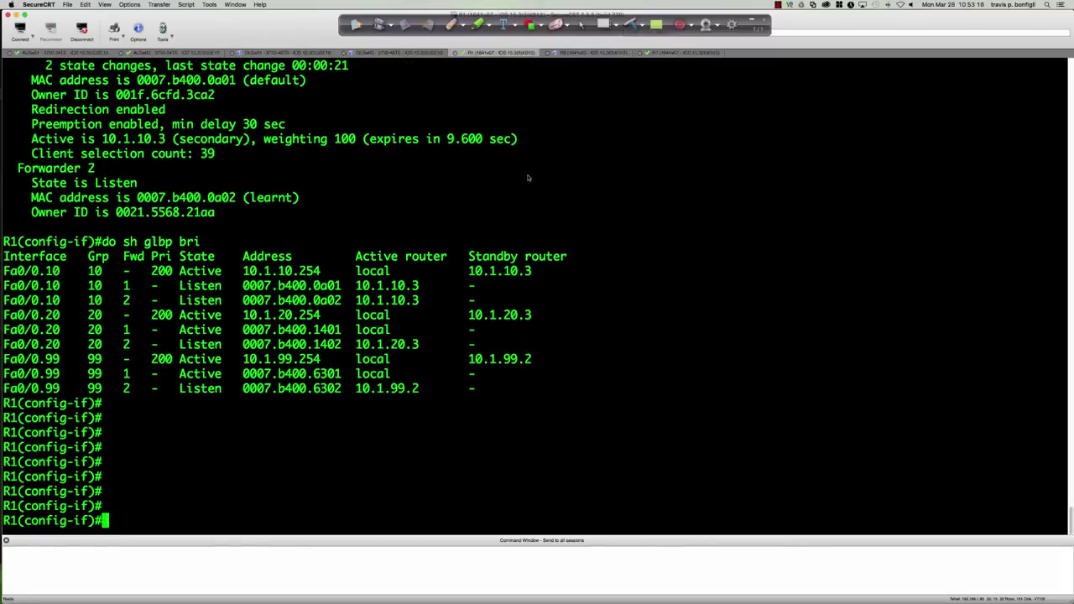
left_click_drag(4, 256, 580, 302)
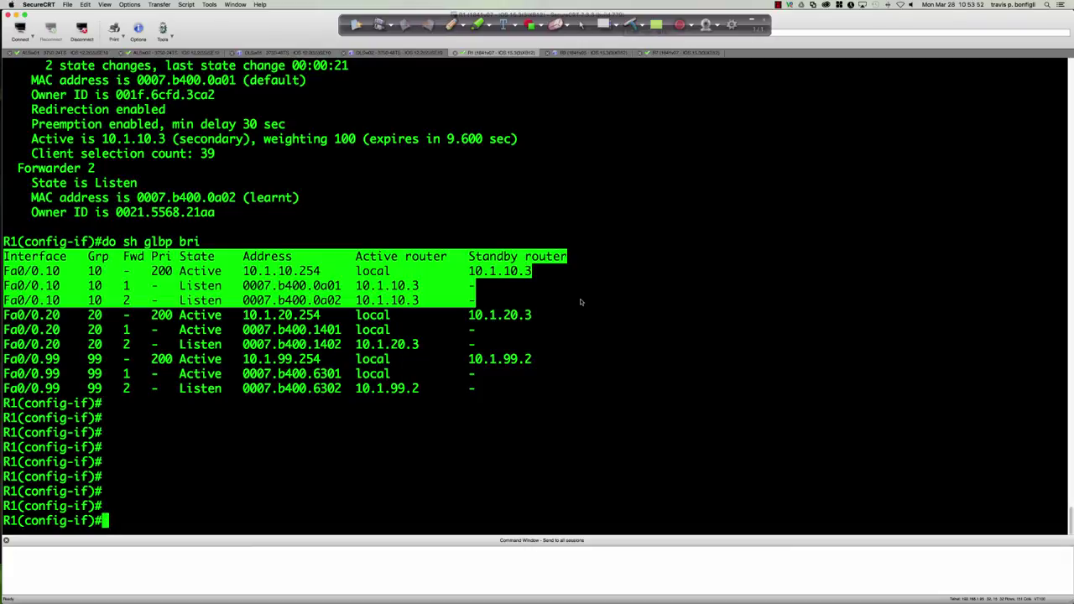
left_click(7, 316)
left_click_drag(7, 316, 547, 340)
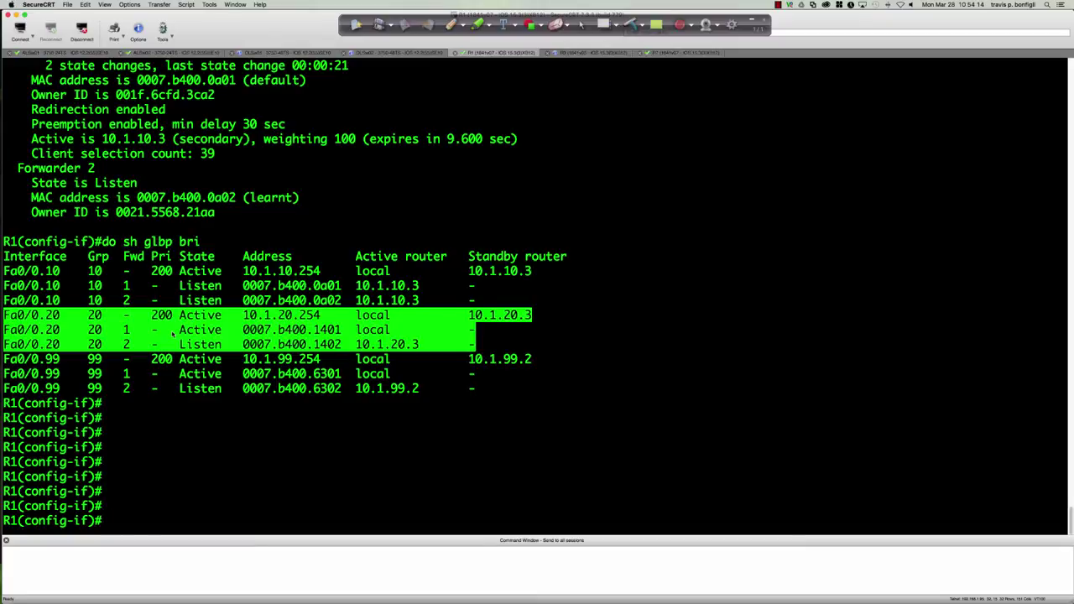
Re-enable R1's Serial0/0/0 with no shut, restoring track 10 and EIGRP neighbors
left_click(341, 115)
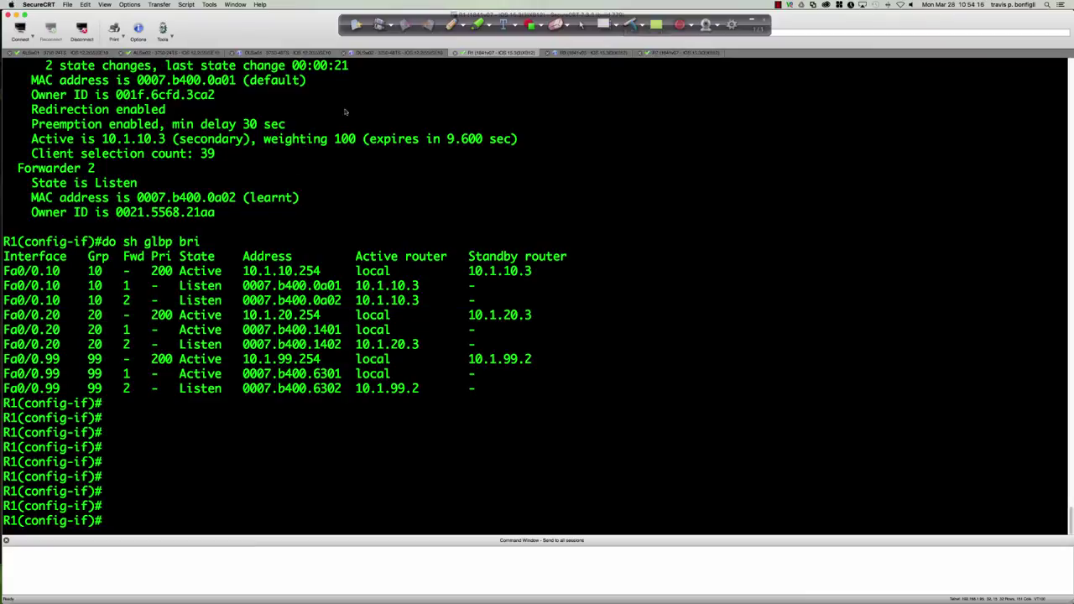
type("no shut")
key("Return")
key("Return")
key("Return")
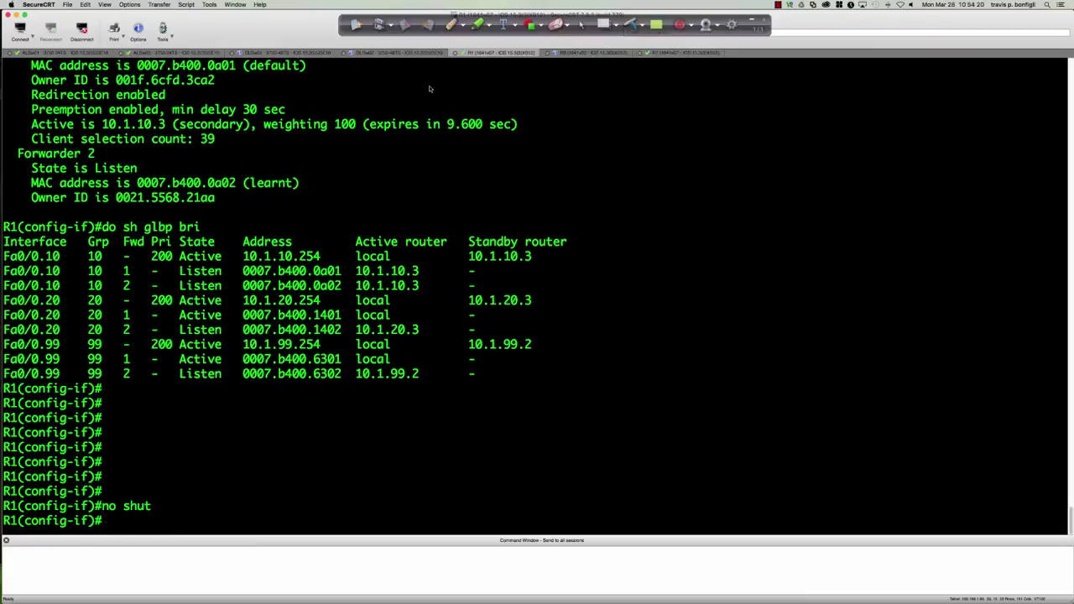
key("Return")
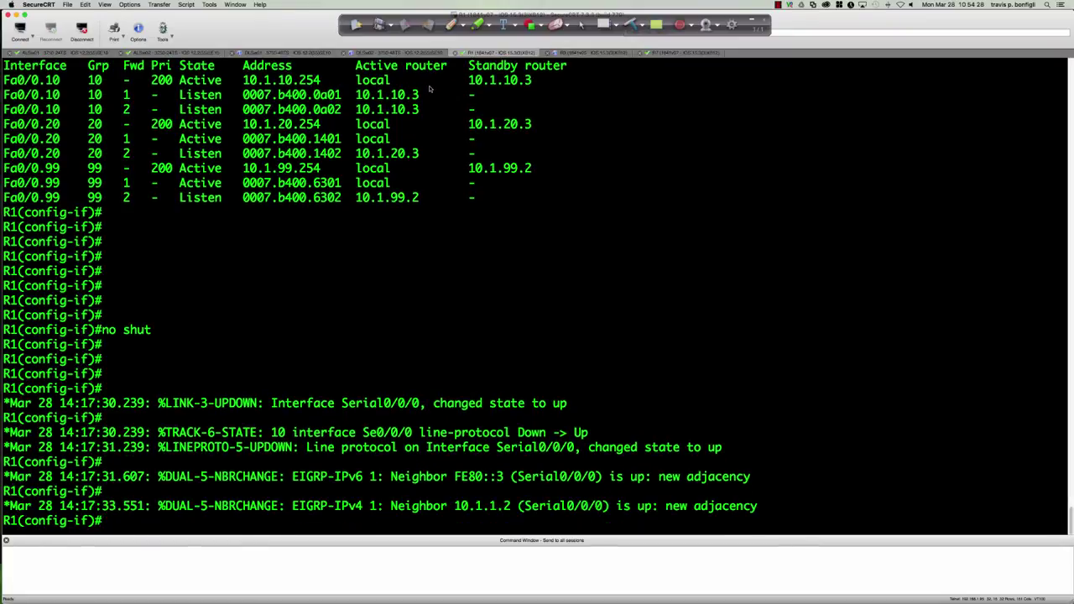
key("super+Tab")
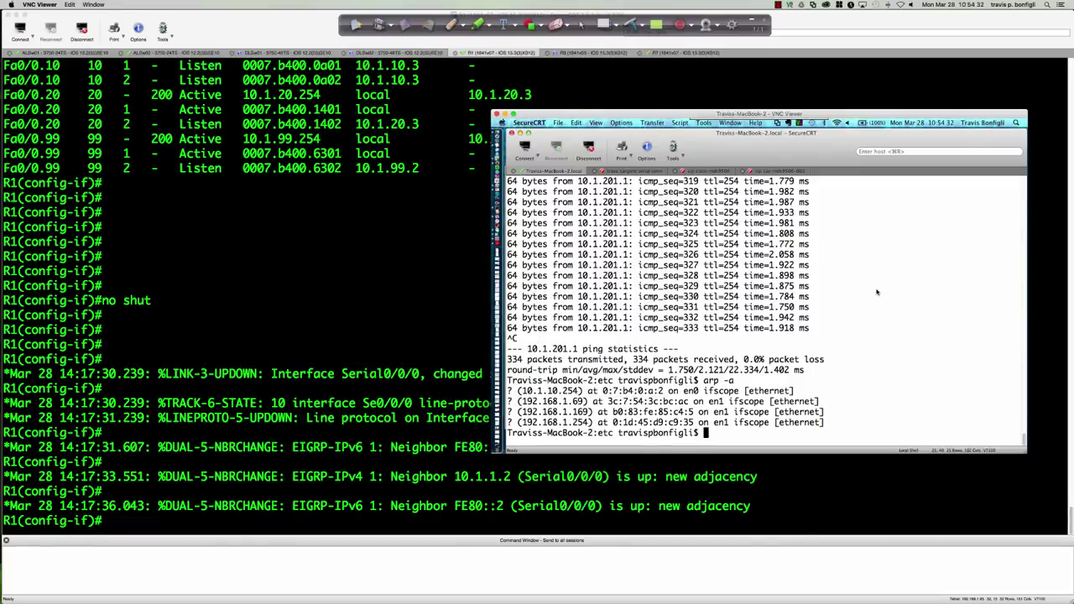
Re-ping 10.1.201.1, check the gateway MAC with arp -a, and close VNC Viewer
key("Up")
key("Up")
key("Return")
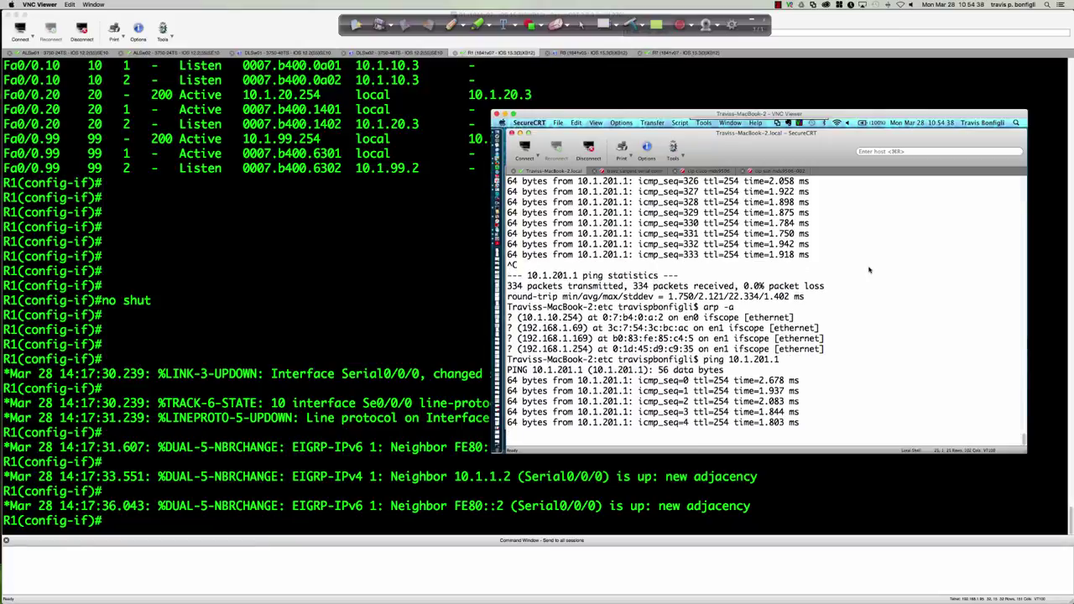
key("ctrl+c")
type("arp")
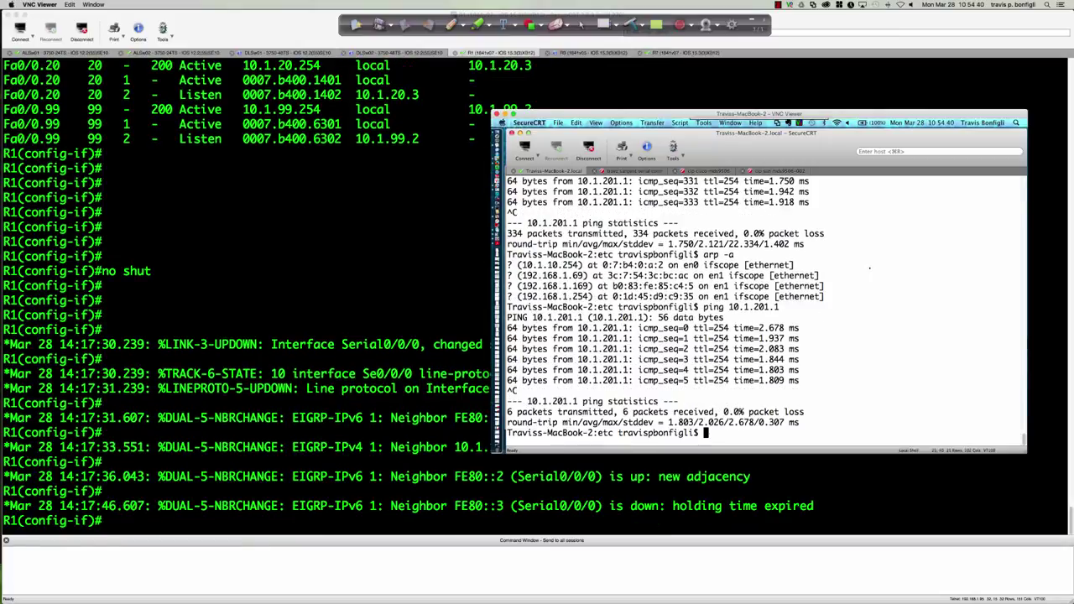
type(" -a")
key("Return")
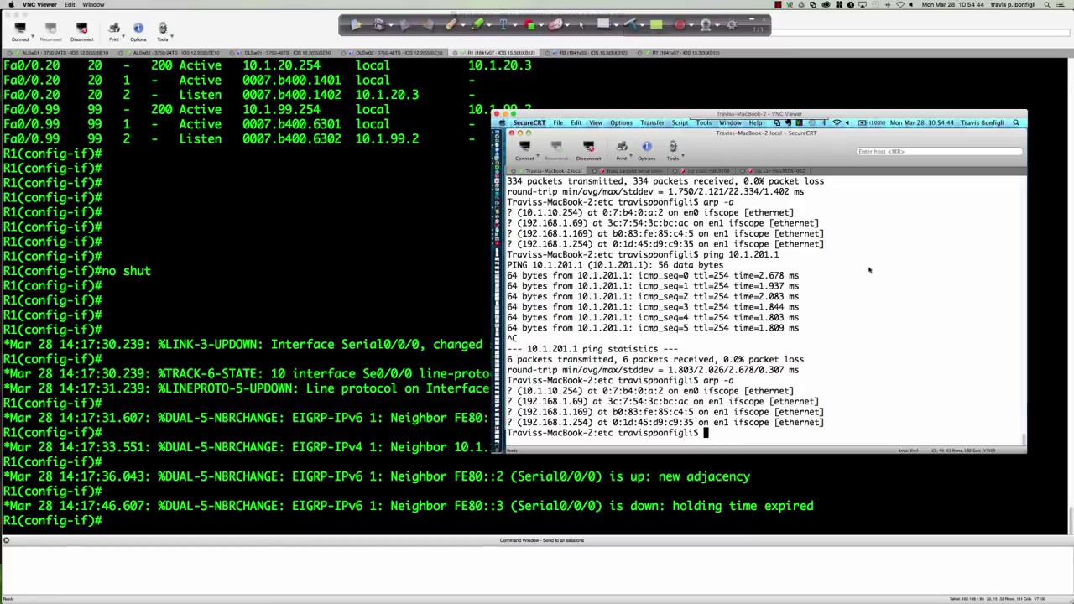
left_click_drag(597, 391, 668, 392)
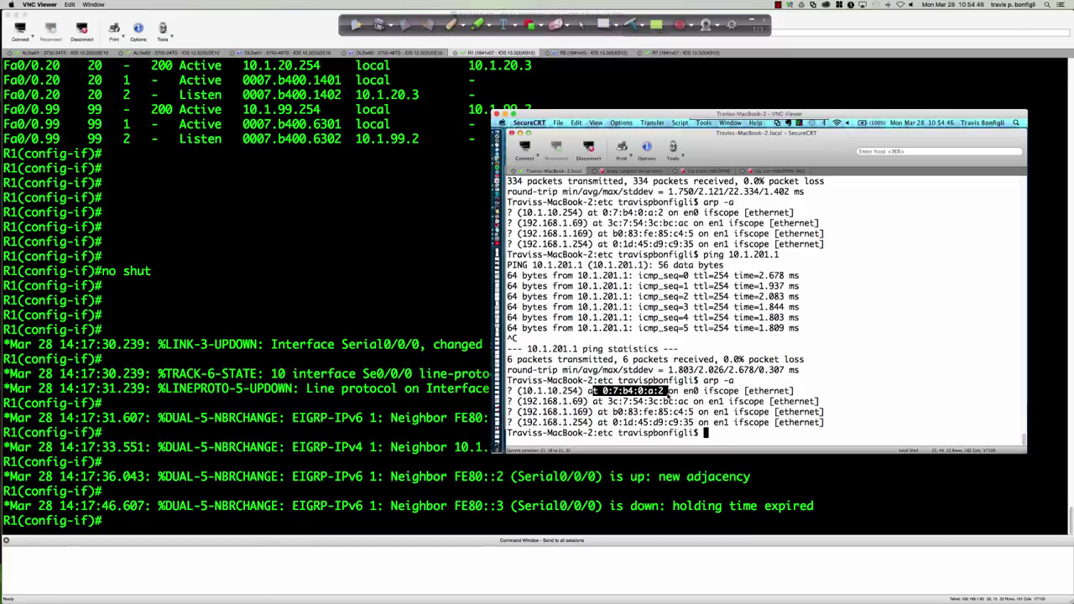
left_click(828, 474)
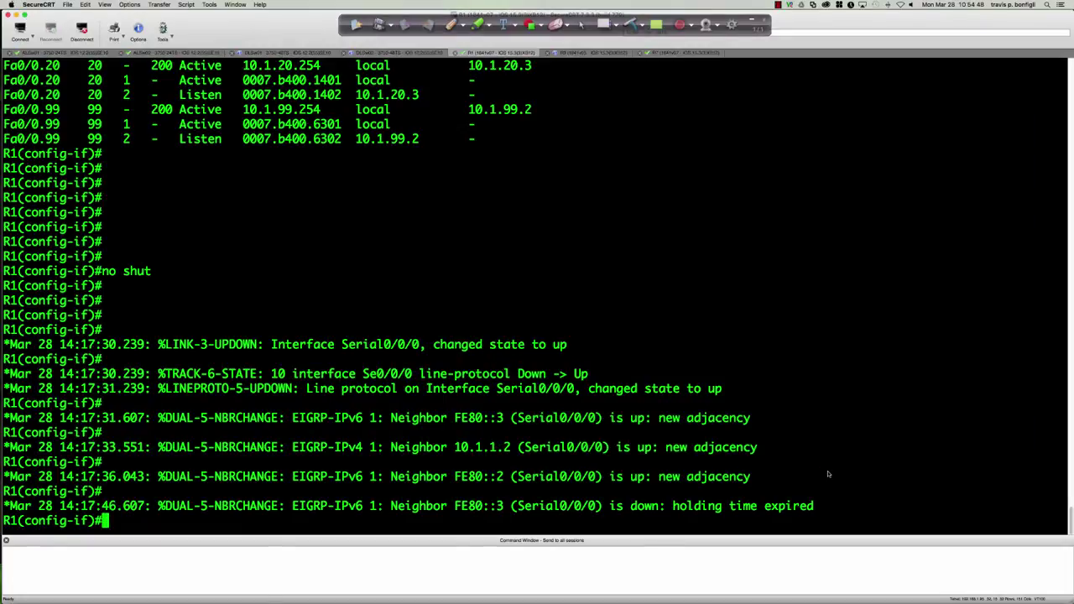
Exit configuration mode on R1 and save the configuration with wri mem
key("Return")
key("Return")
key("Return")
key("Return")
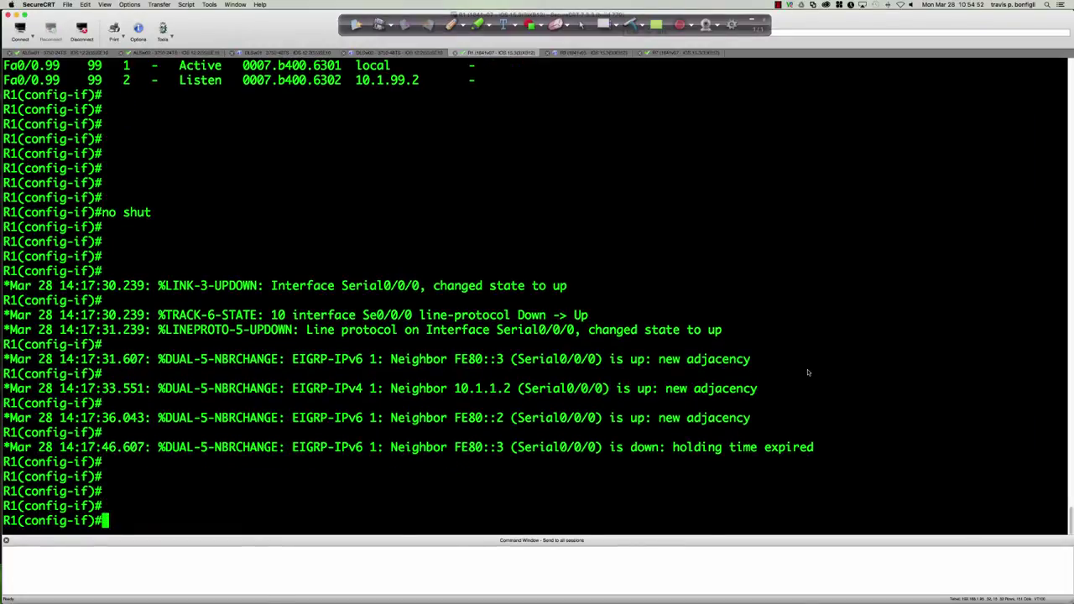
type("end")
key("Return")
type("wr")
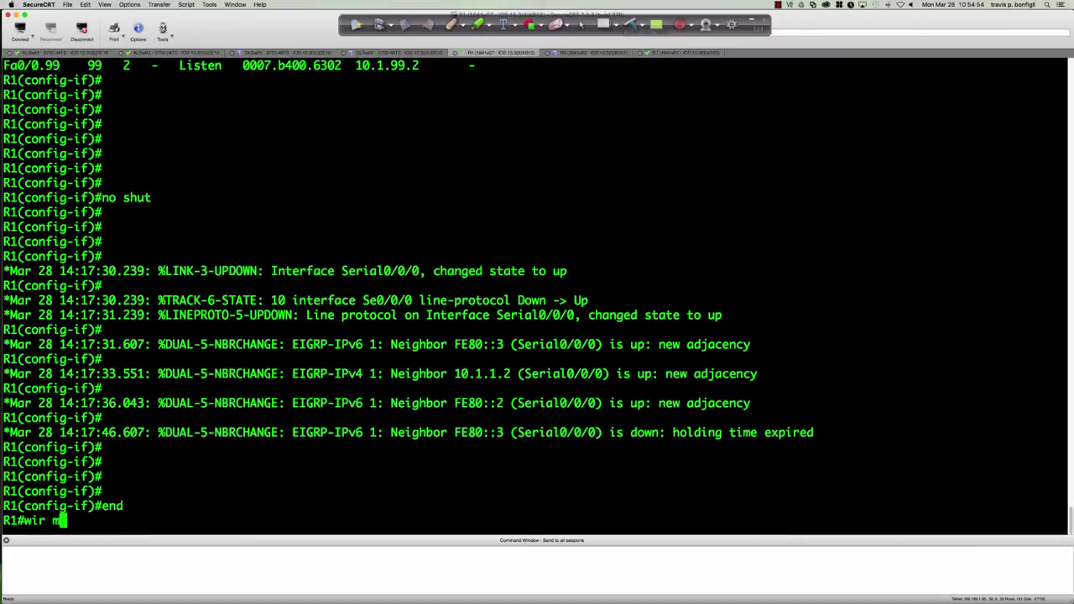
type("i mem")
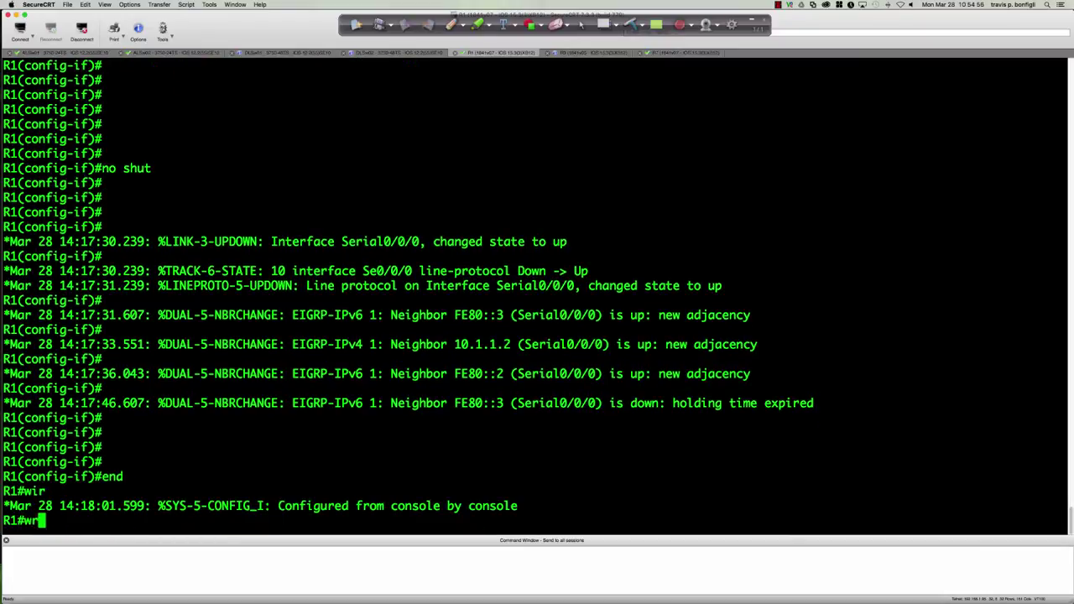
key("Return")
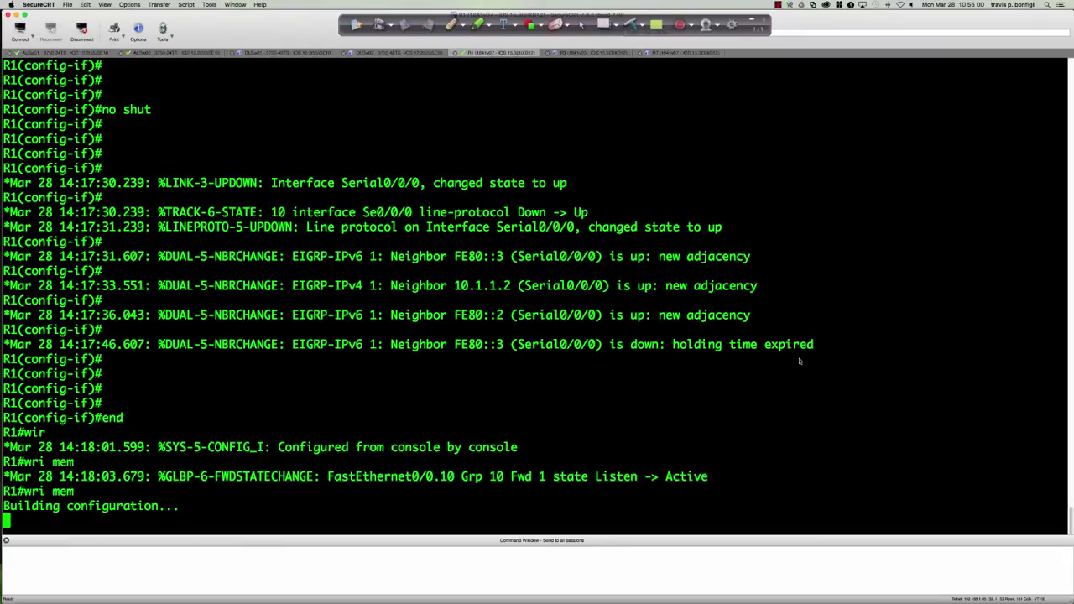
Run sh glbp bri and mark the three Fa0/0.10 group 10 rows
type("sh ")
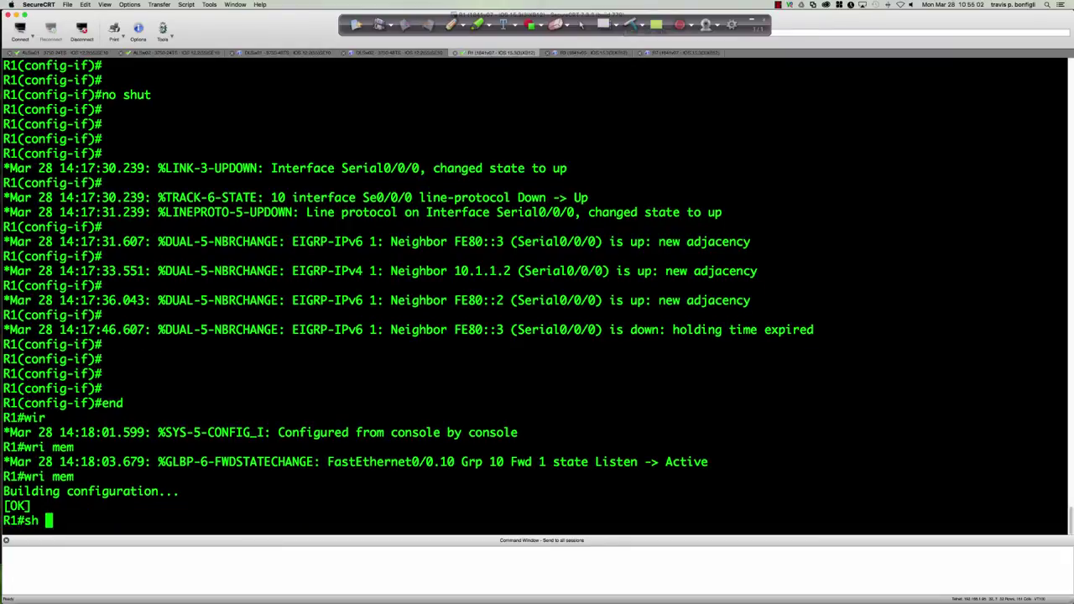
type("glbp bri")
key("Return")
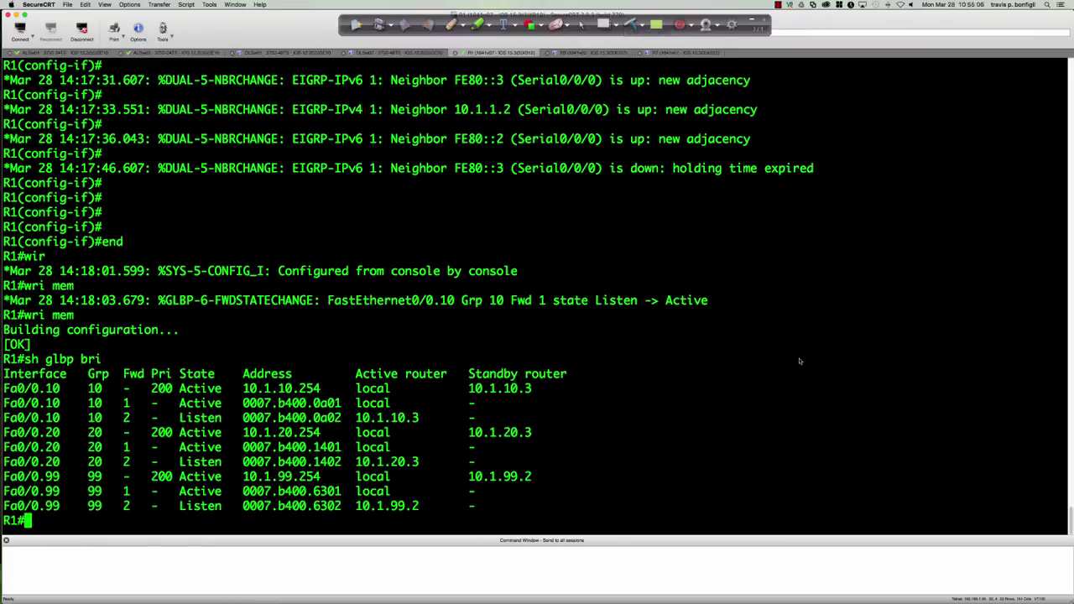
key("Return")
key("Return")
key("Return")
key("Return")
key("Return")
key("Return")
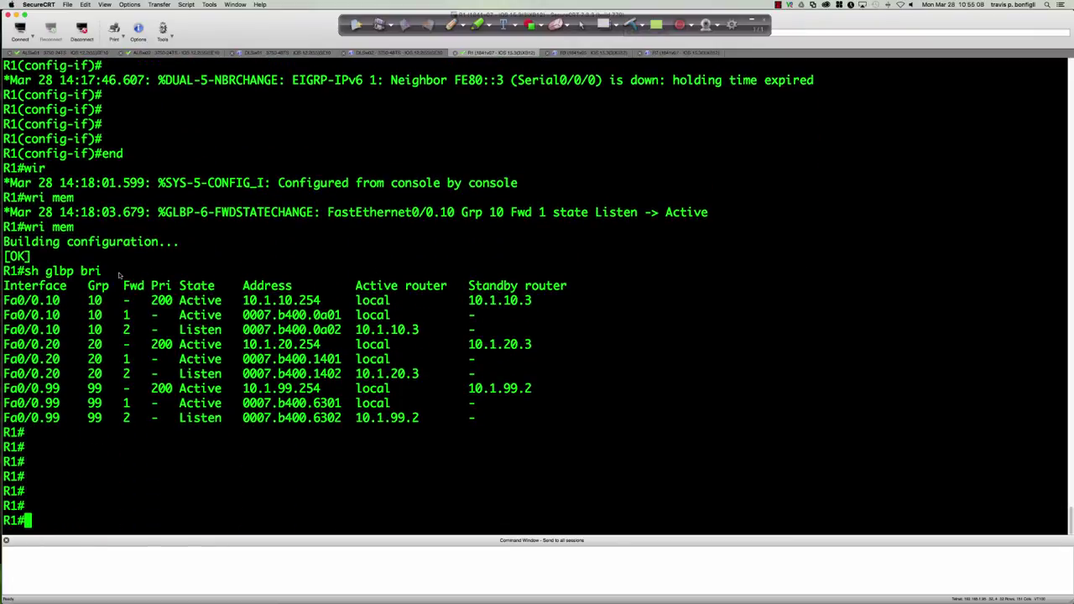
left_click_drag(4, 288, 584, 332)
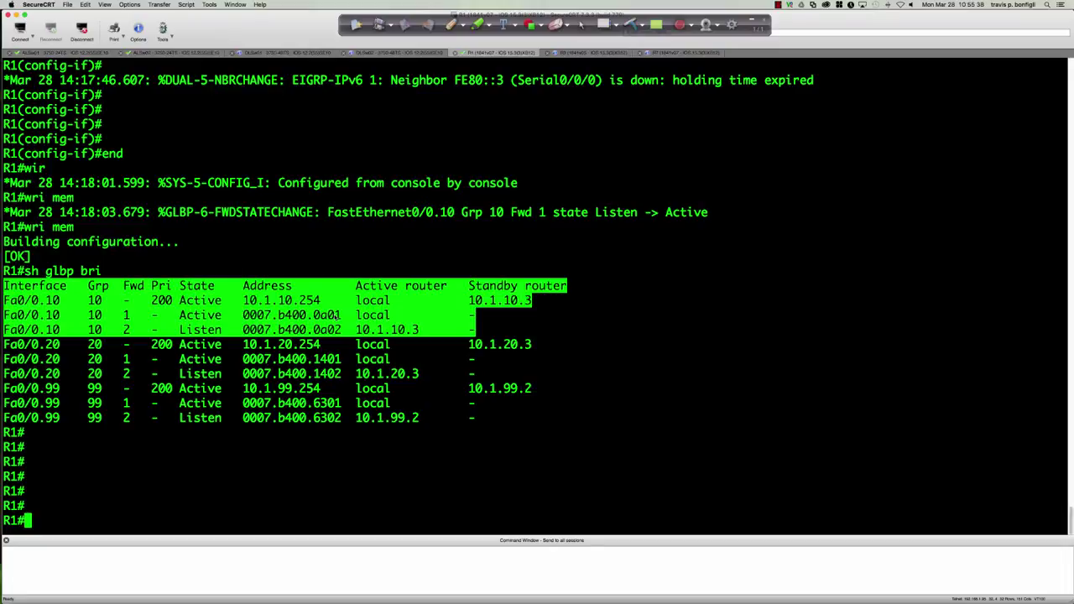
On R1, enter configuration mode for subinterface Fa0/0.10
left_click(585, 285)
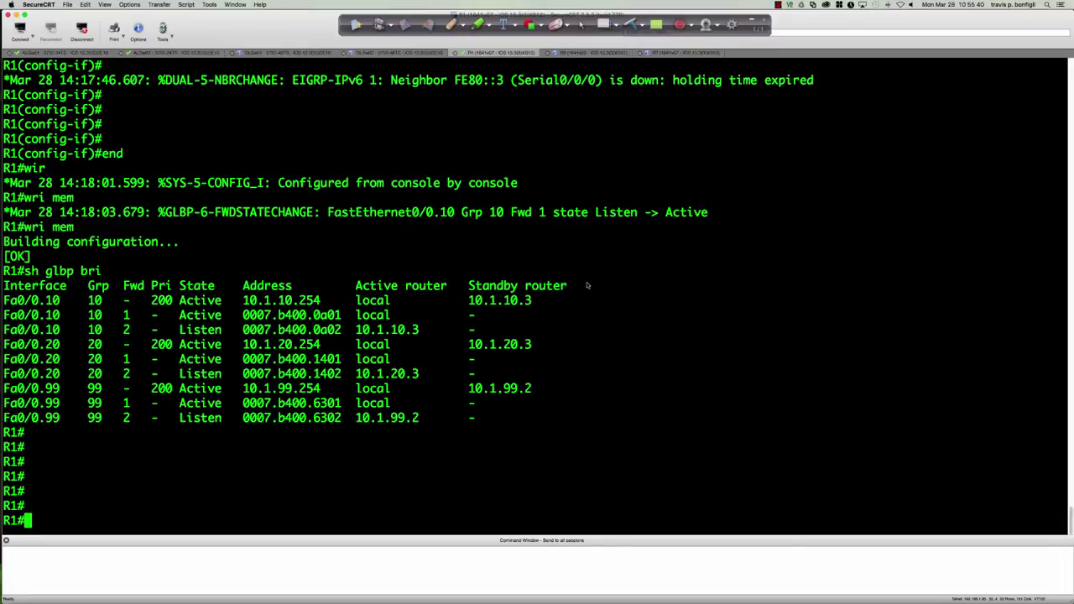
key("Return")
type("conf t")
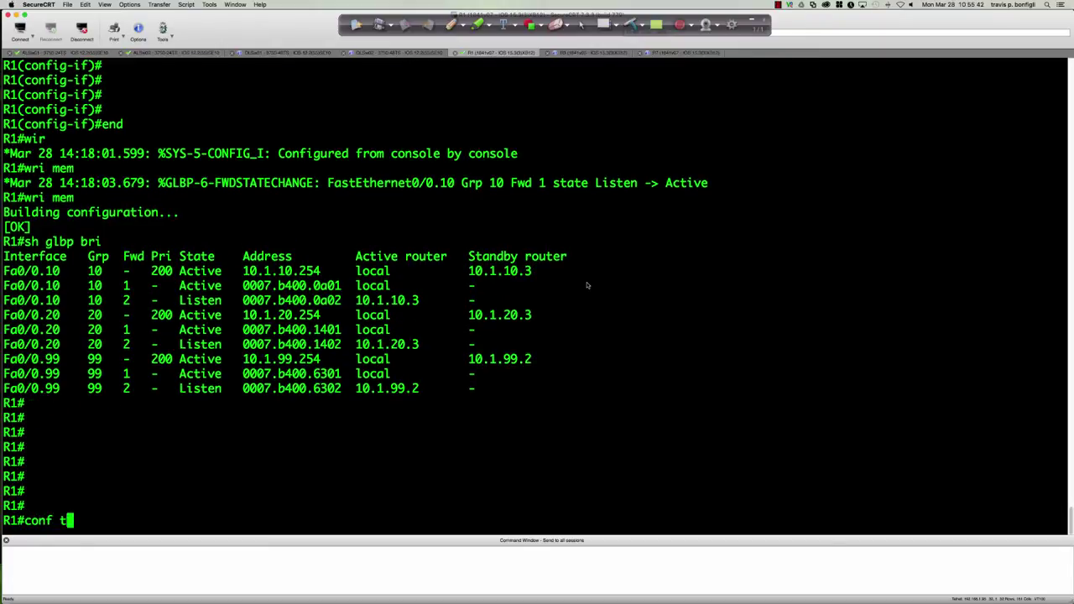
key("Return")
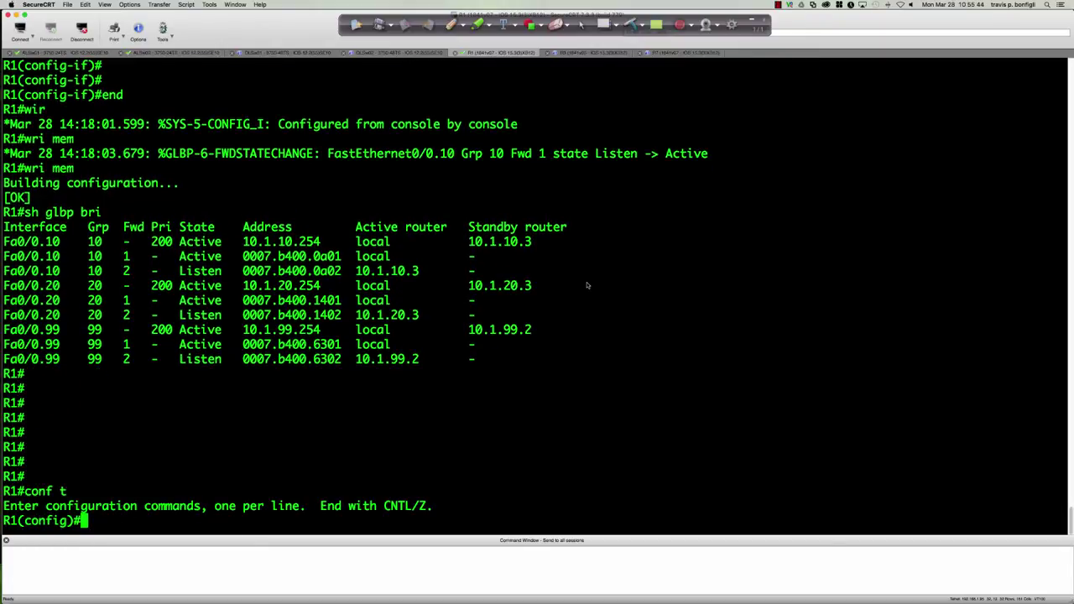
type("int fa0/0.10")
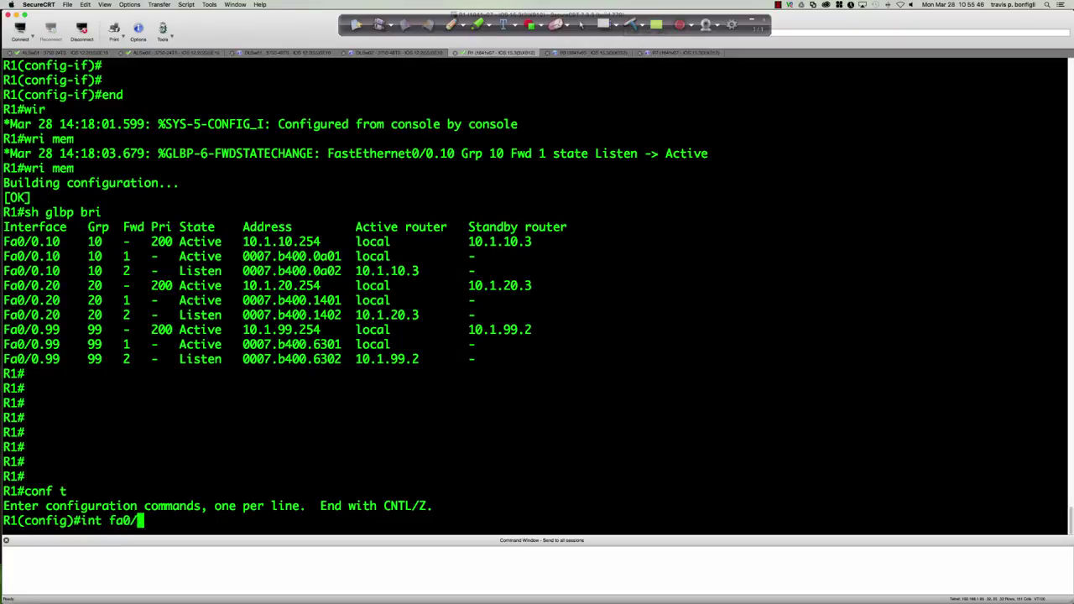
key("Return")
key("Return")
key("Return")
key("Return")
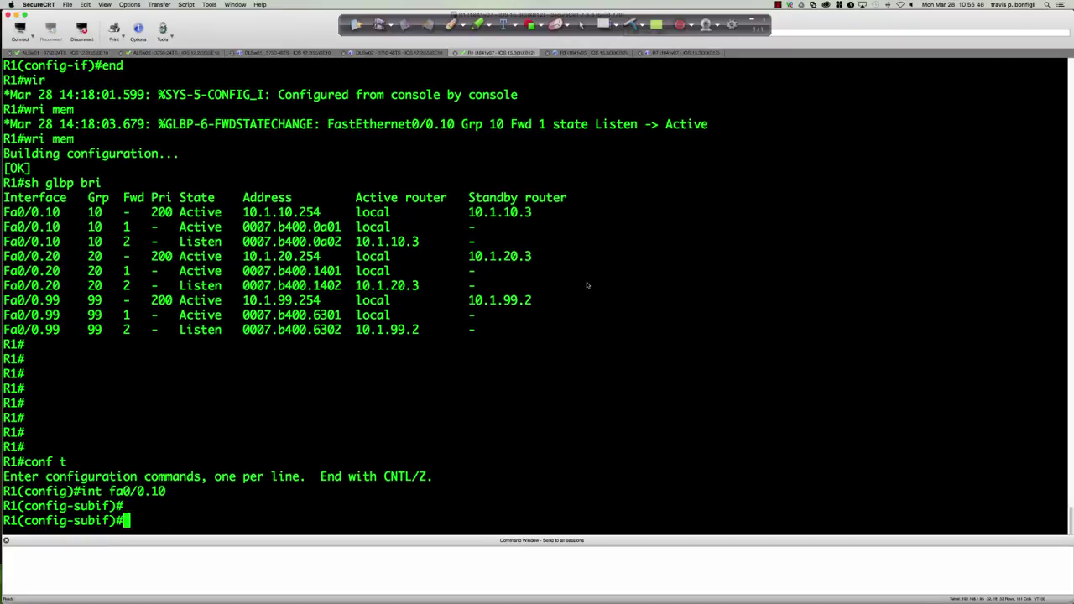
Apply GLBP group 10 MD5 authentication with the shared key string, then exit configuration mode
key("Tab")
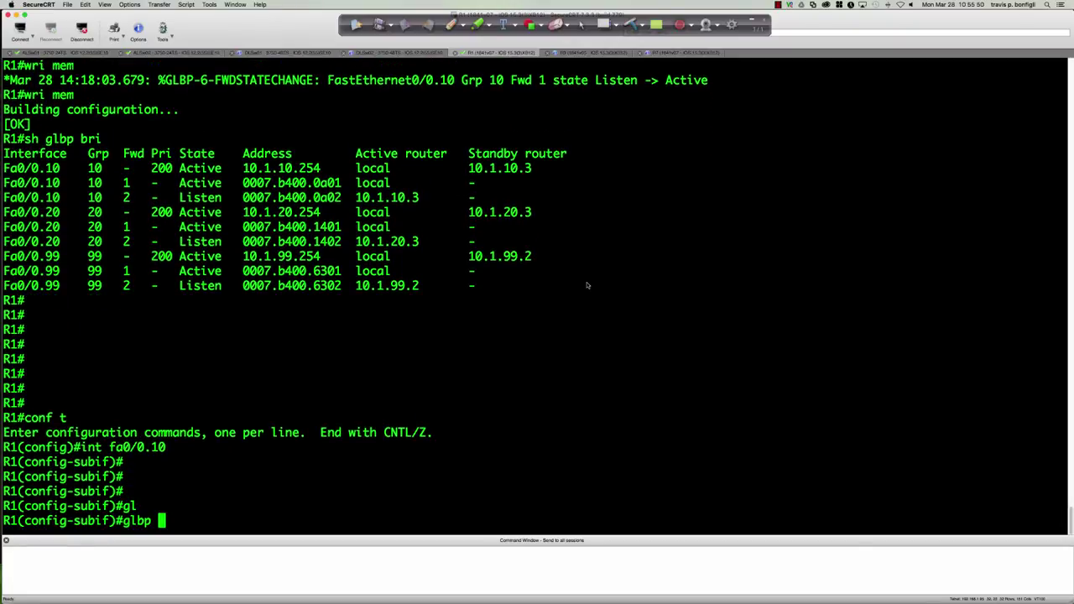
key("Tab")
key("Tab")
key("Tab")
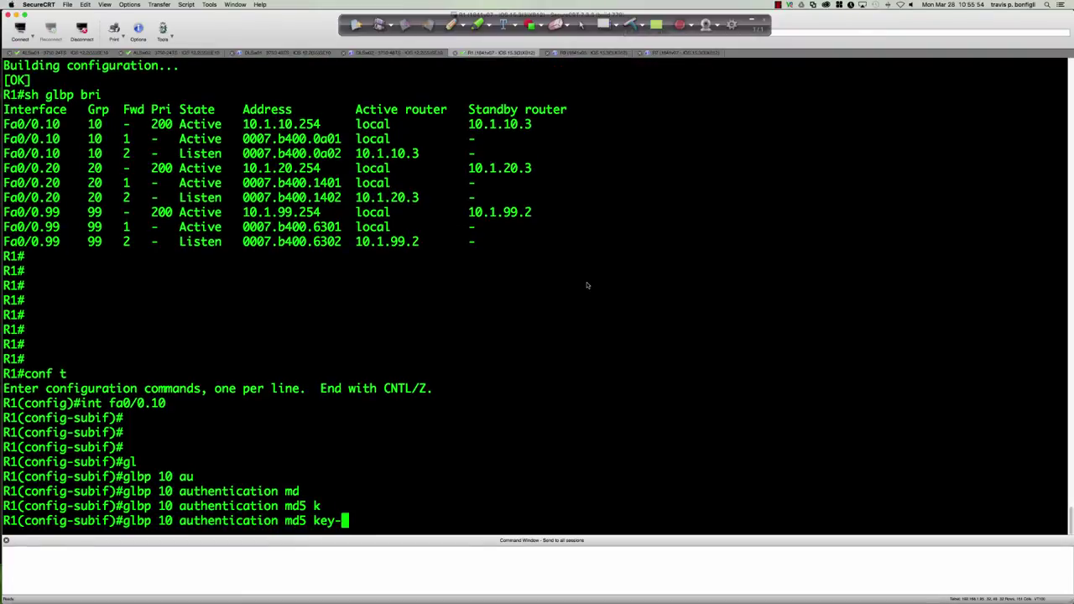
key("Tab")
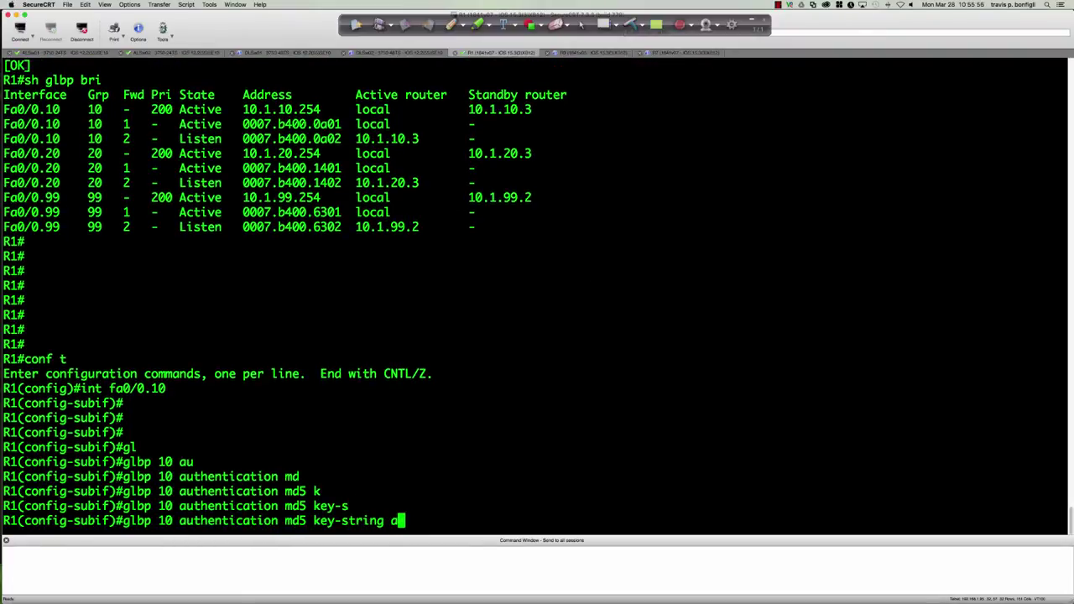
key("Return")
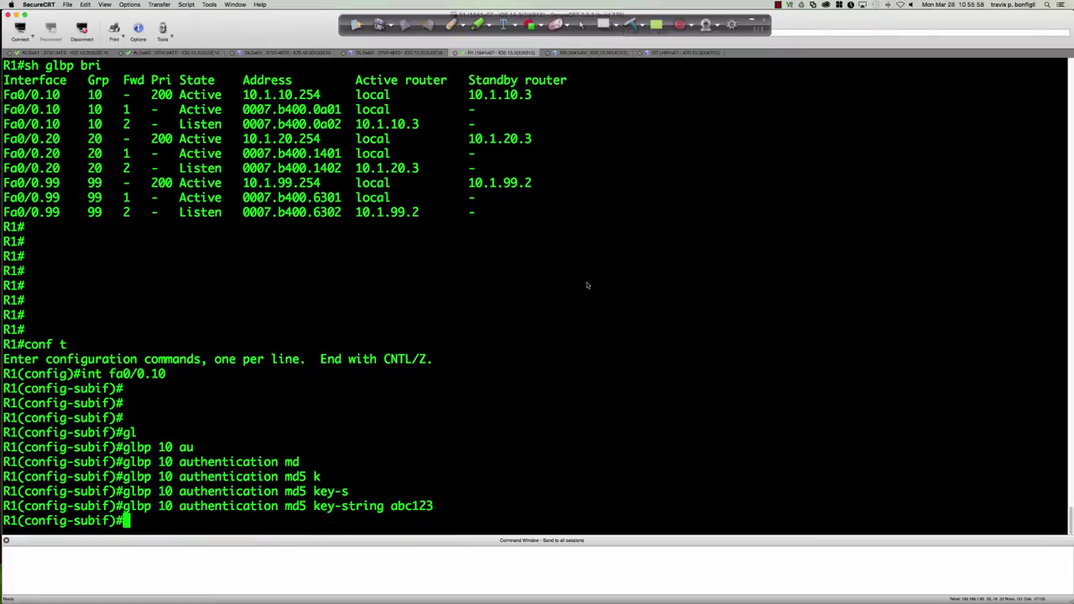
key("Return")
key("Return")
key("Return")
key("Return")
key("Return")
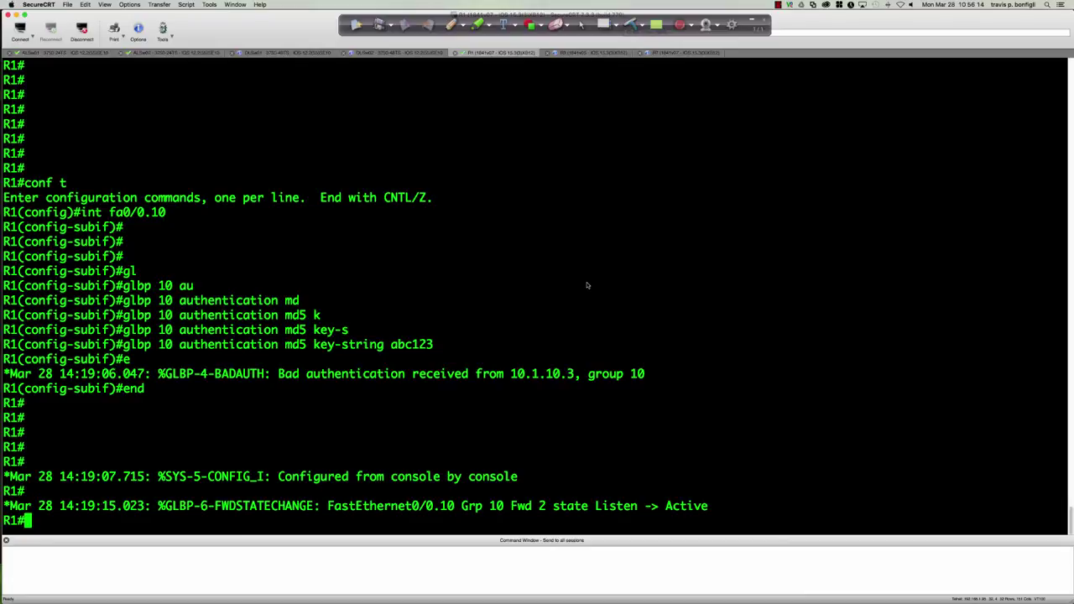
Run 'show glbp 10 brief' on R1, correcting the mistyped show command first
key("Return")
key("Return")
key("Return")
type("sh gl")
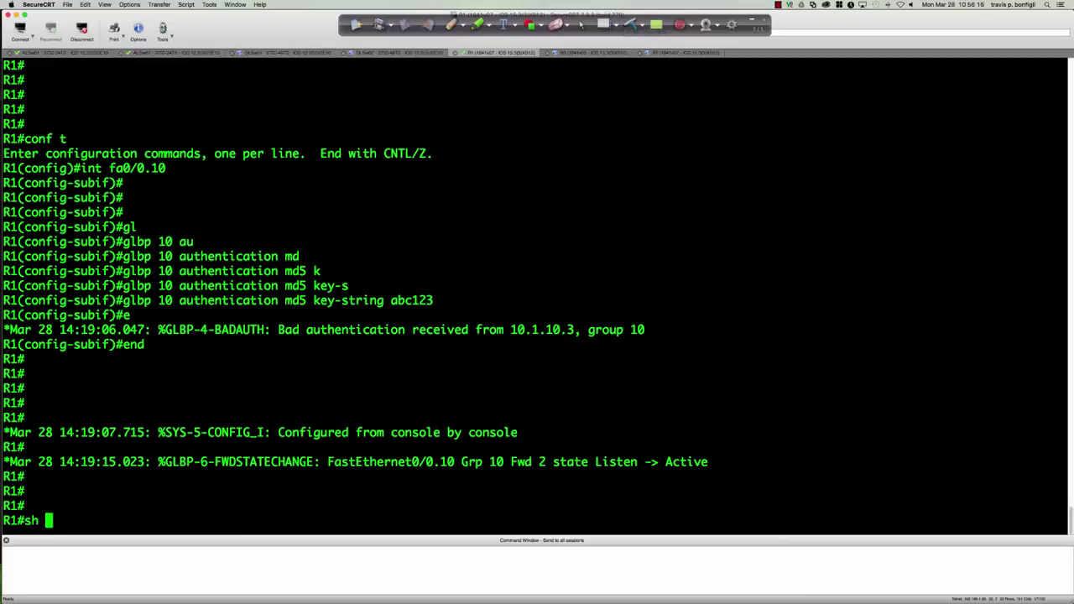
key("BackSpace")
key("BackSpace")
type("blg")
key("ctrl+c")
type("sh ")
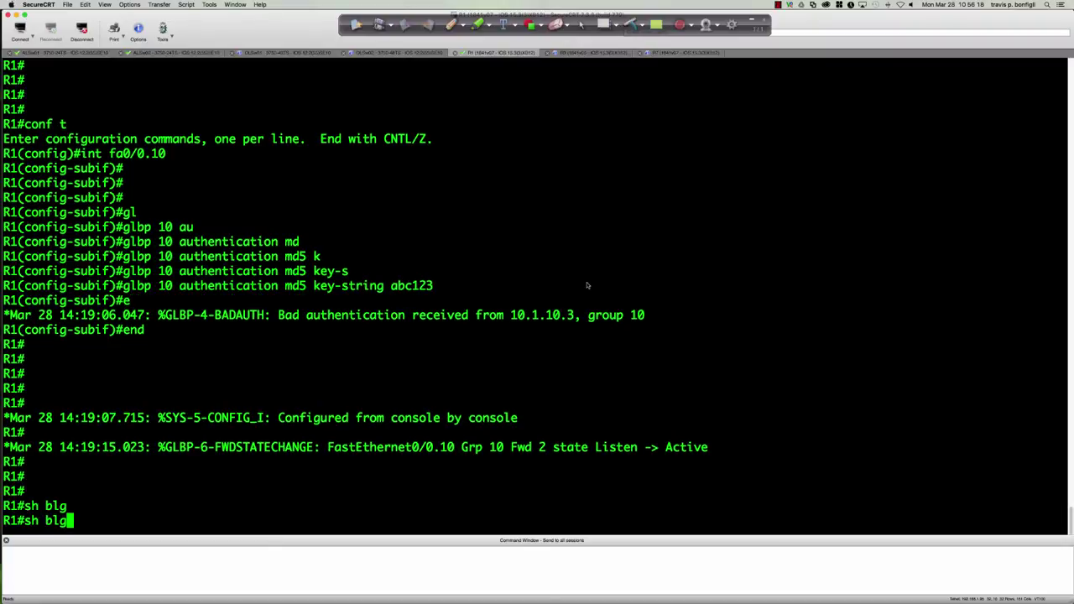
type("gl")
key("Tab")
type("br")
key("Tab")
type("?")
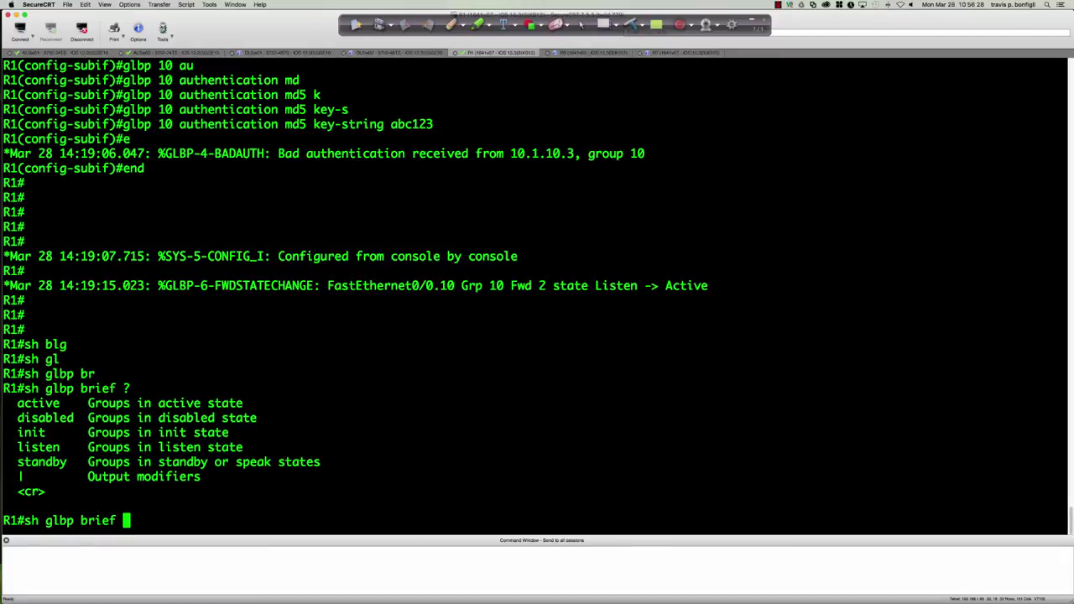
key("BackSpace")
key("BackSpace")
key("BackSpace")
key("BackSpace")
key("BackSpace")
key("BackSpace")
type("?")
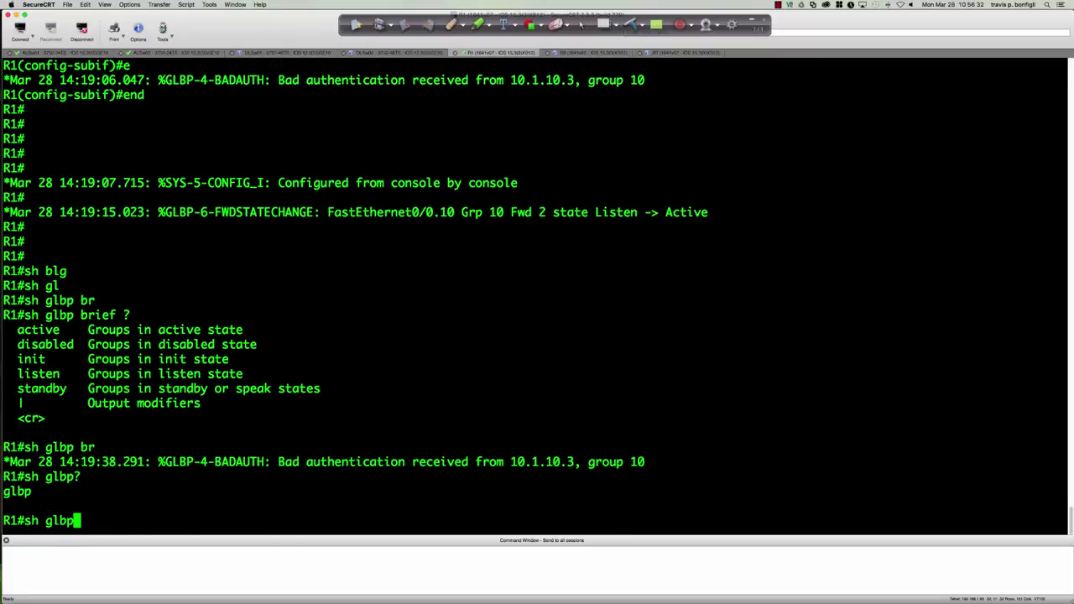
type(" ?")
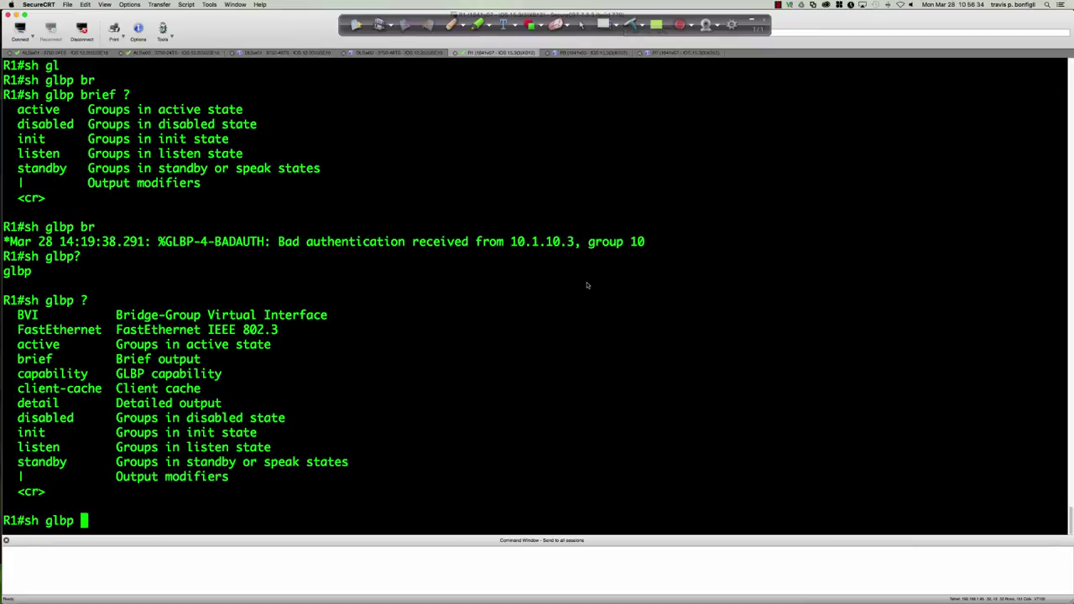
type("10 bri")
key("Return")
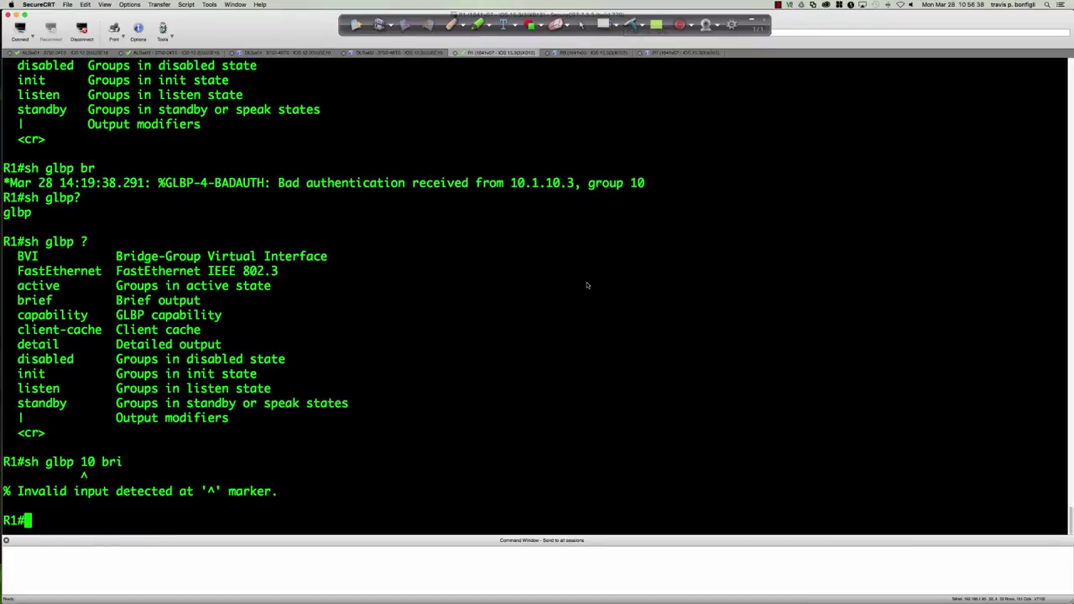
Run 'show glbp 10 detail' on R1 by editing the recalled command
key("Up")
key("BackSpace")
key("BackSpace")
key("BackSpace")
key("BackSpace")
key("BackSpace")
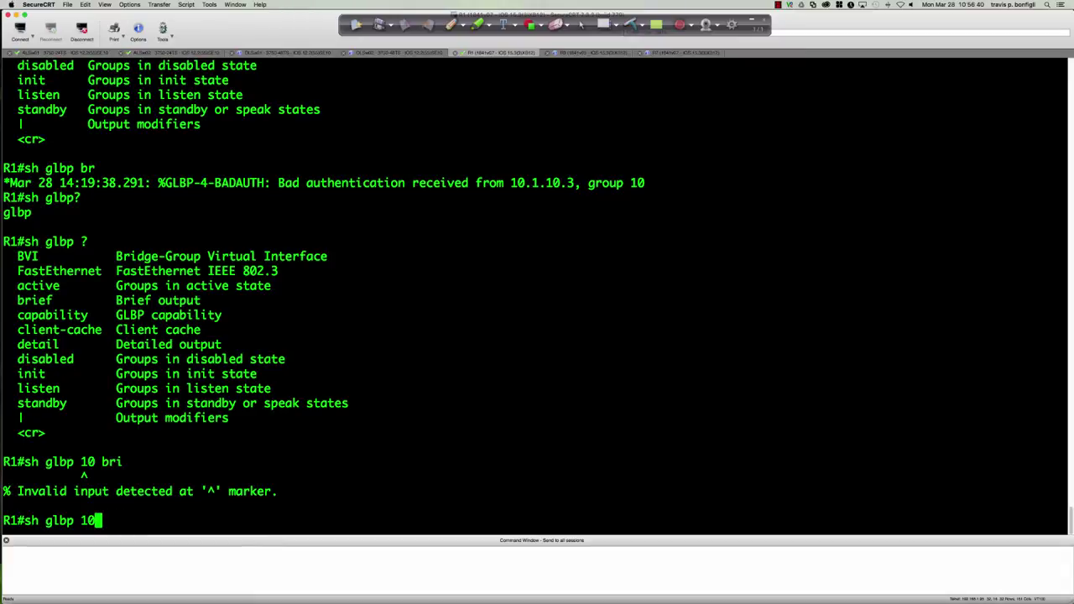
type("de")
key("Tab")
type("t")
key("Tab")
key("Return")
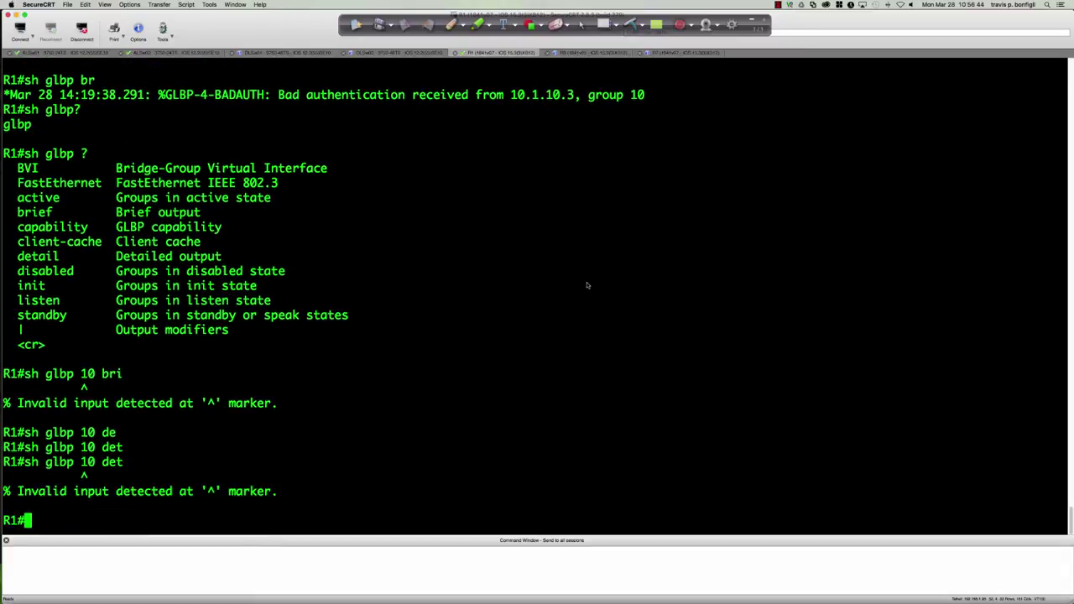
Run 'show glbp detail' and page through the output to the Forwarder 2 section
key("Up")
key("BackSpace")
key("BackSpace")
key("BackSpace")
key("BackSpace")
key("BackSpace")
key("BackSpace")
type("detail")
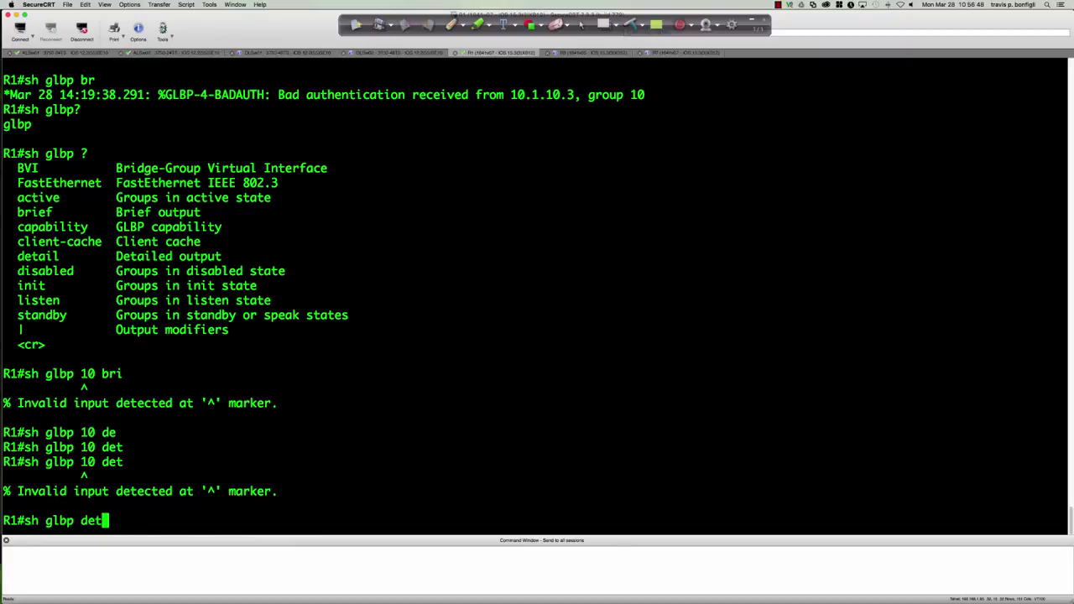
key("Tab")
type("?")
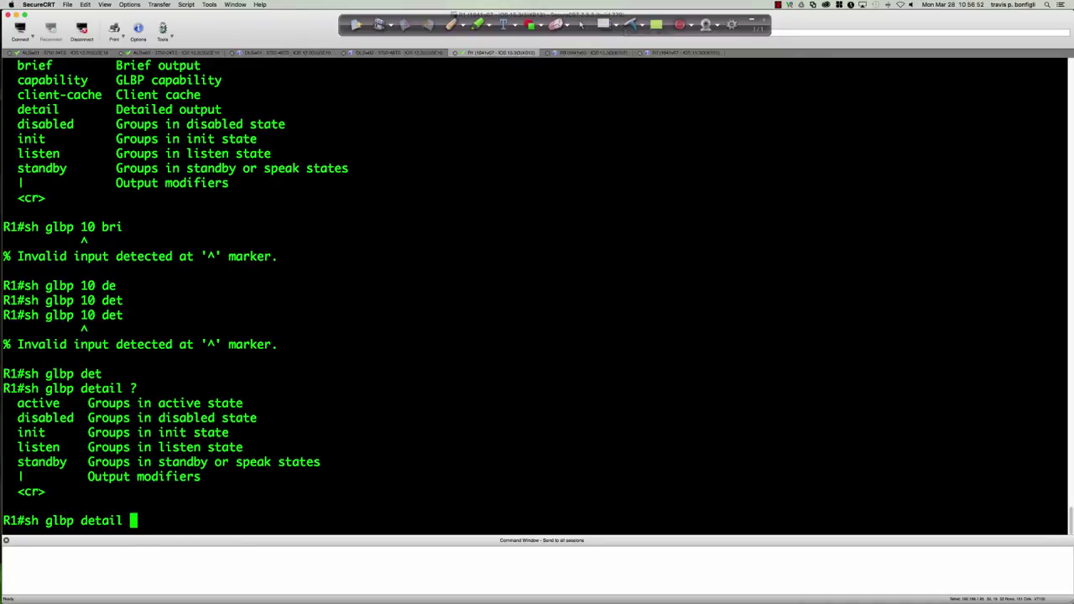
key("Return")
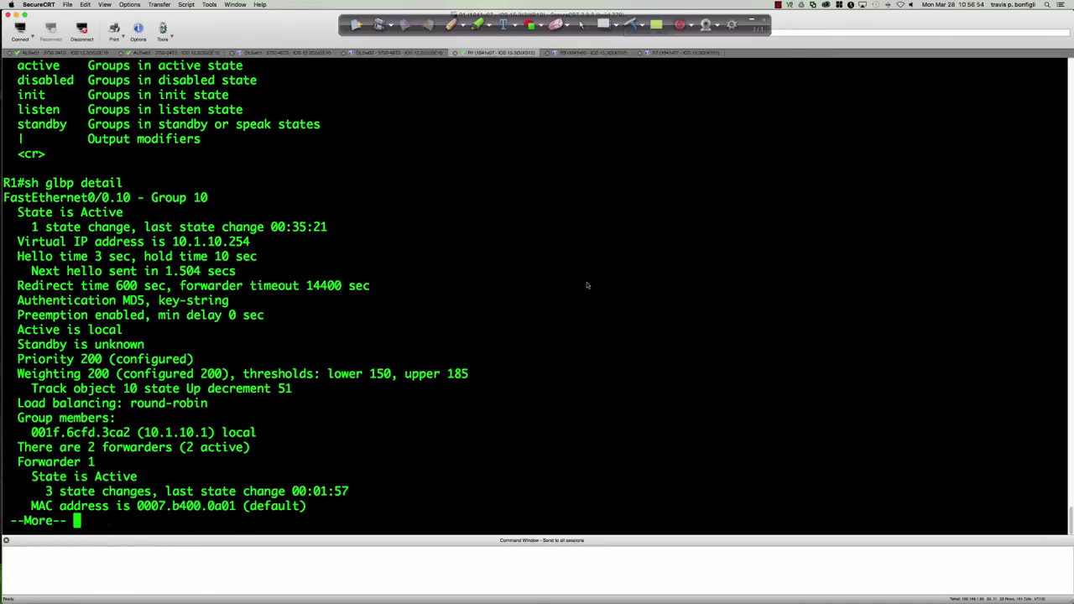
key("Return")
key("Return")
key("Return")
key("Return")
key("Return")
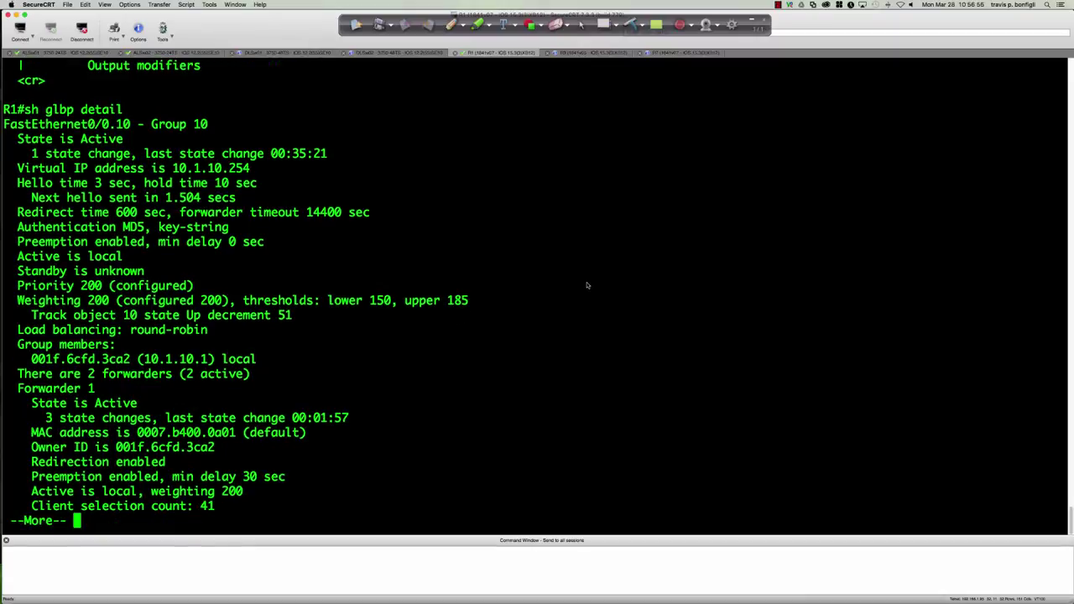
key("Return")
key("Return")
key("Return")
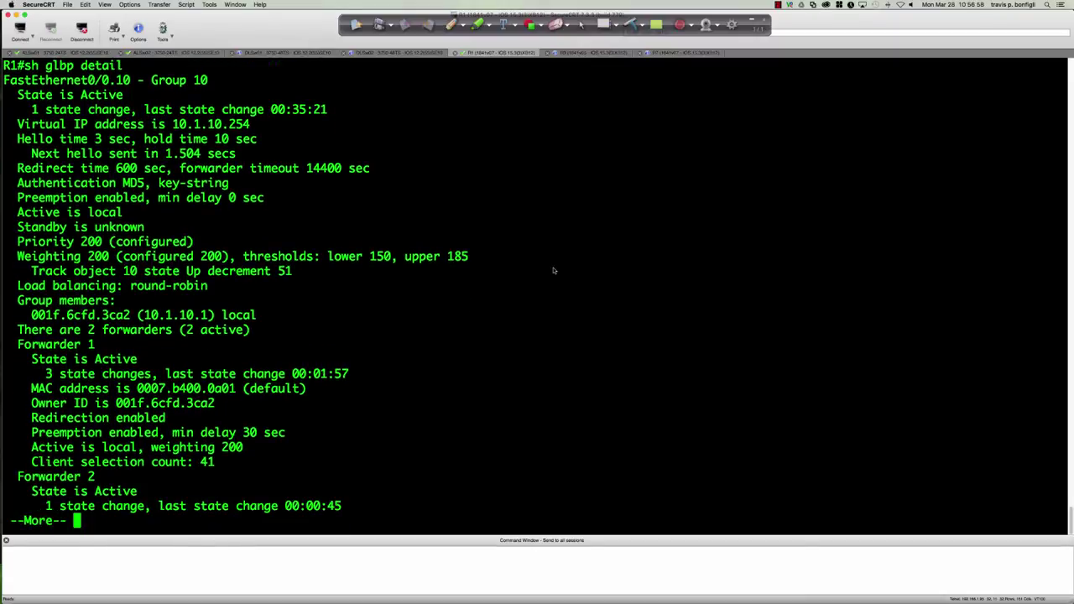
Highlight the group Active state and Forwarder 1 and 2 state lines, then go to R3's session
left_click_drag(11, 96, 132, 98)
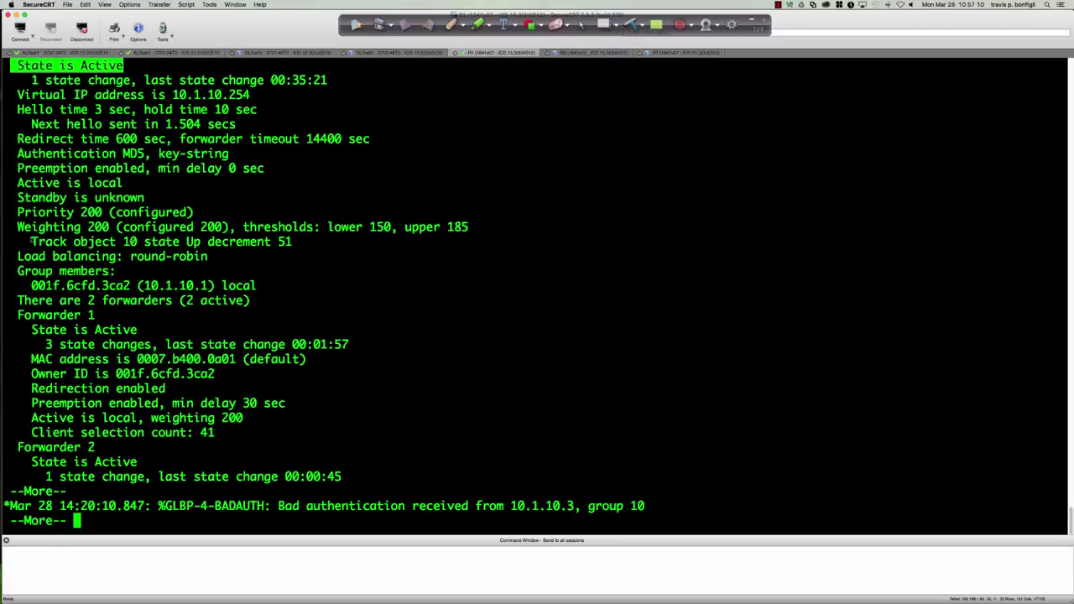
left_click_drag(18, 315, 141, 341)
left_click_drag(18, 447, 152, 464)
left_click(154, 464)
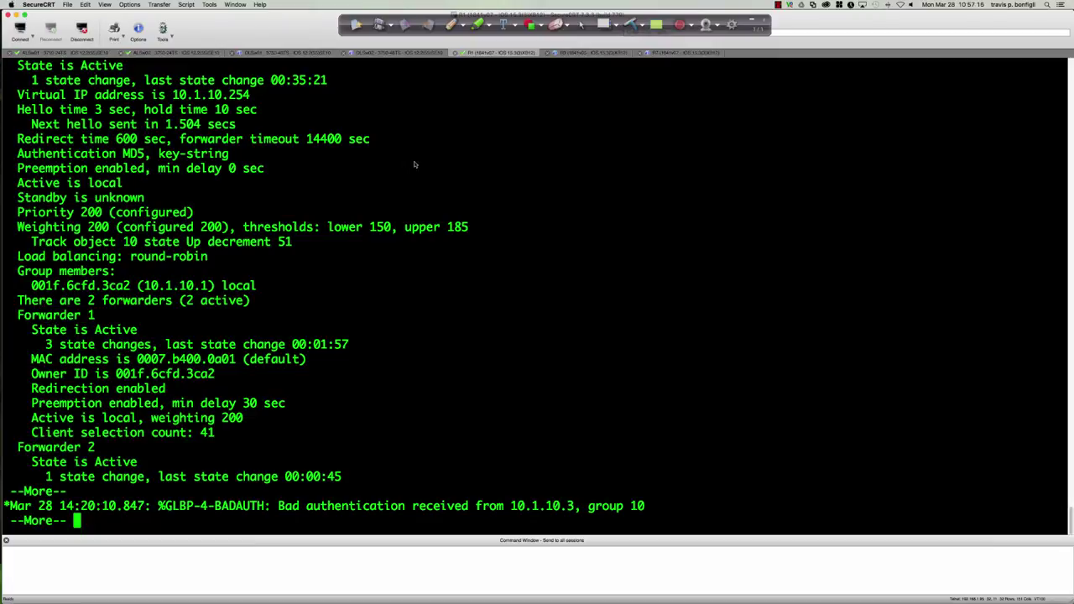
left_click(669, 52)
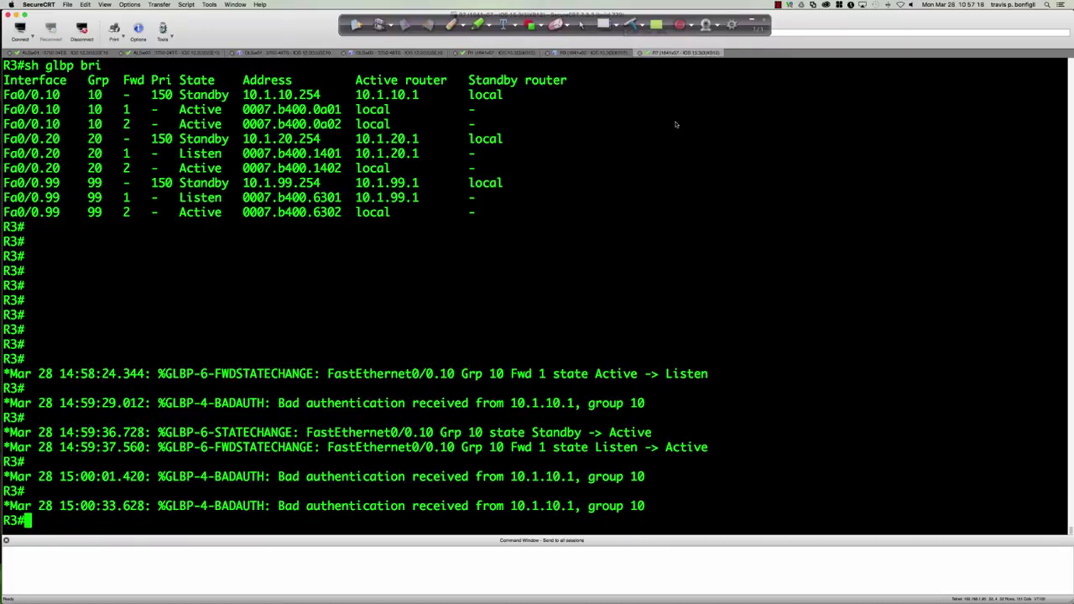
Highlight R3's GLBP Standby-to-Active state-change log lines, then bring VNC Viewer forward
key("Return")
key("Return")
key("Return")
key("Return")
key("Return")
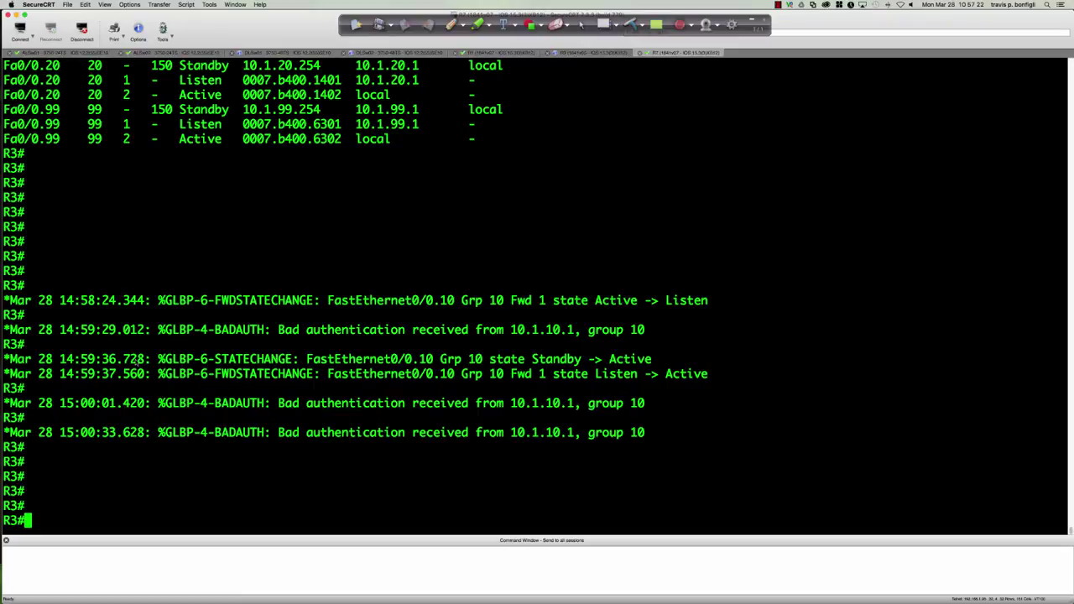
left_click(25, 344)
left_click_drag(25, 344, 709, 376)
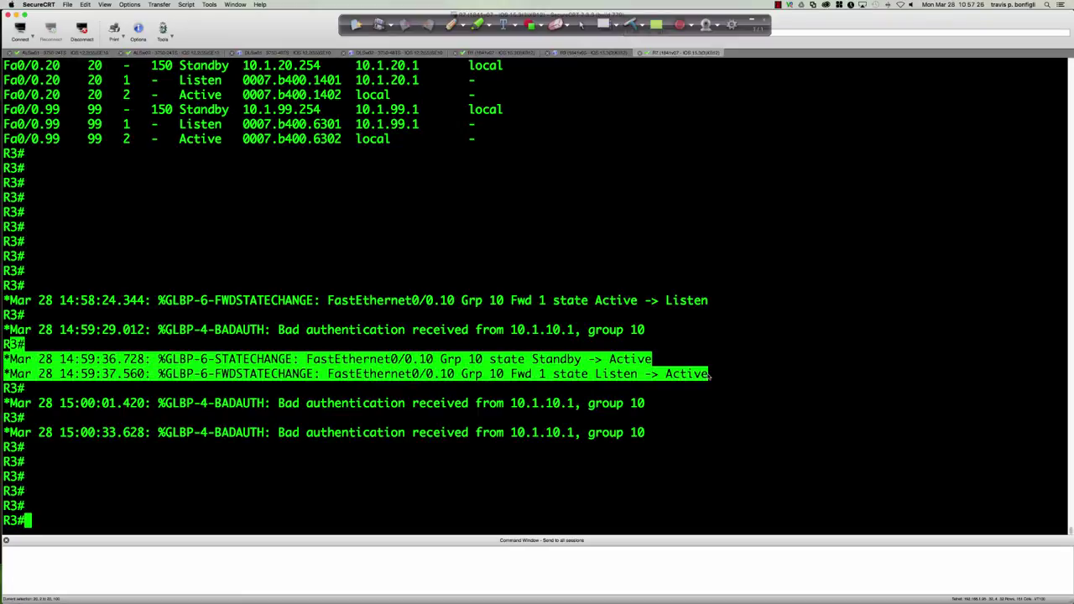
left_click(757, 374)
key("super+Tab")
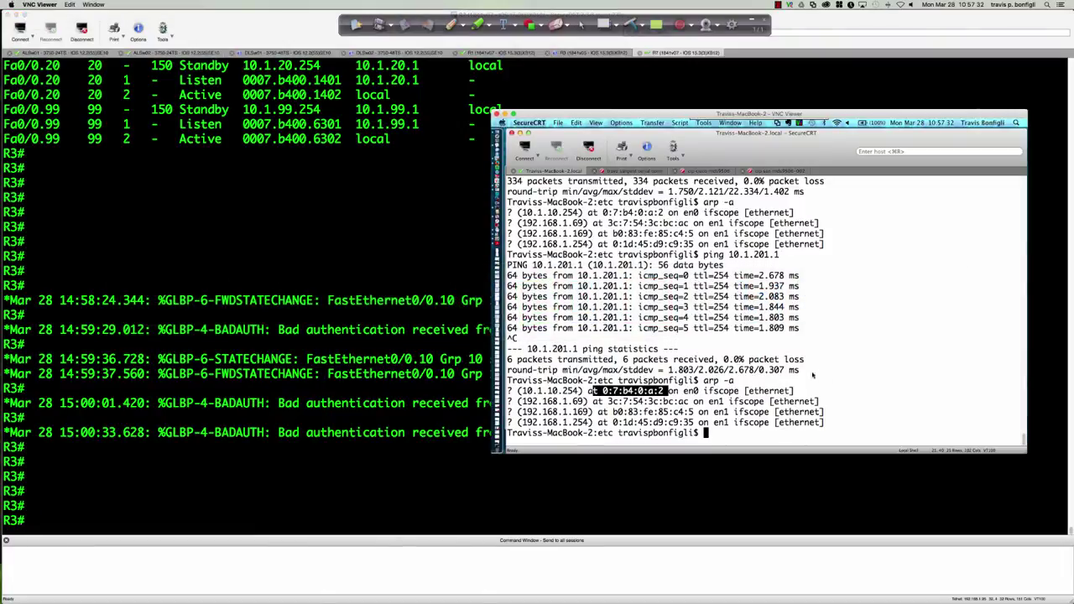
Rerun the ping to 10.1.201.1 from the remote Mac and return to R3's console
left_click(758, 370)
key("Up")
key("Up")
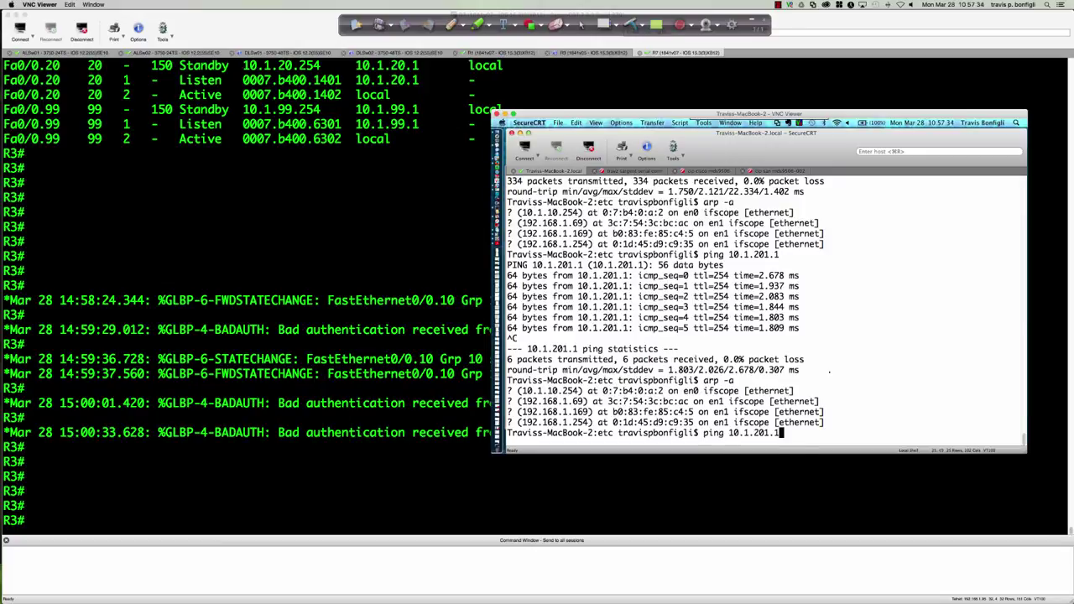
key("Return")
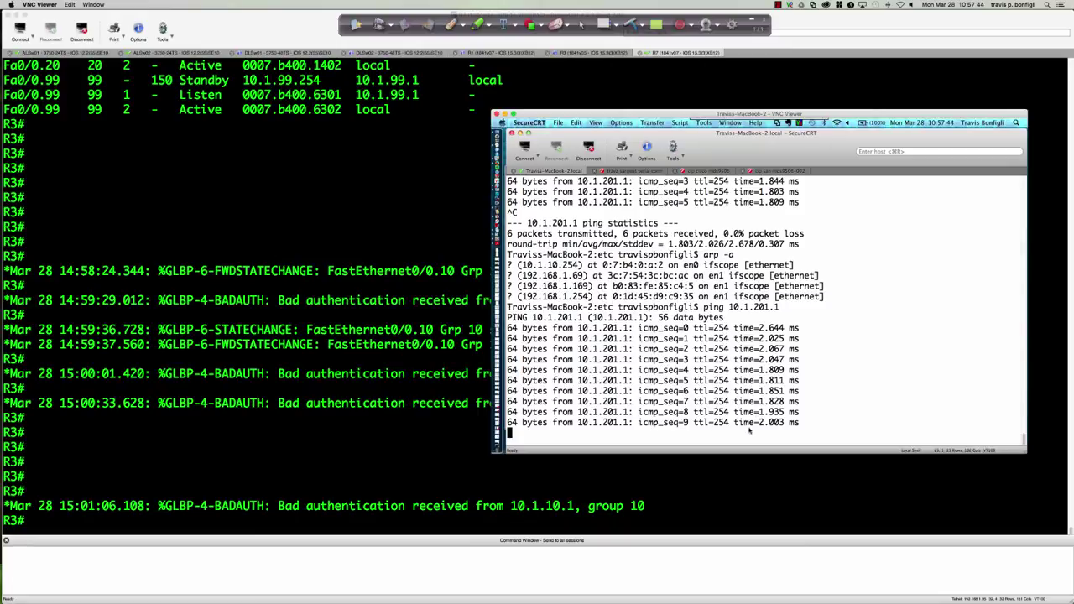
key("super+Tab")
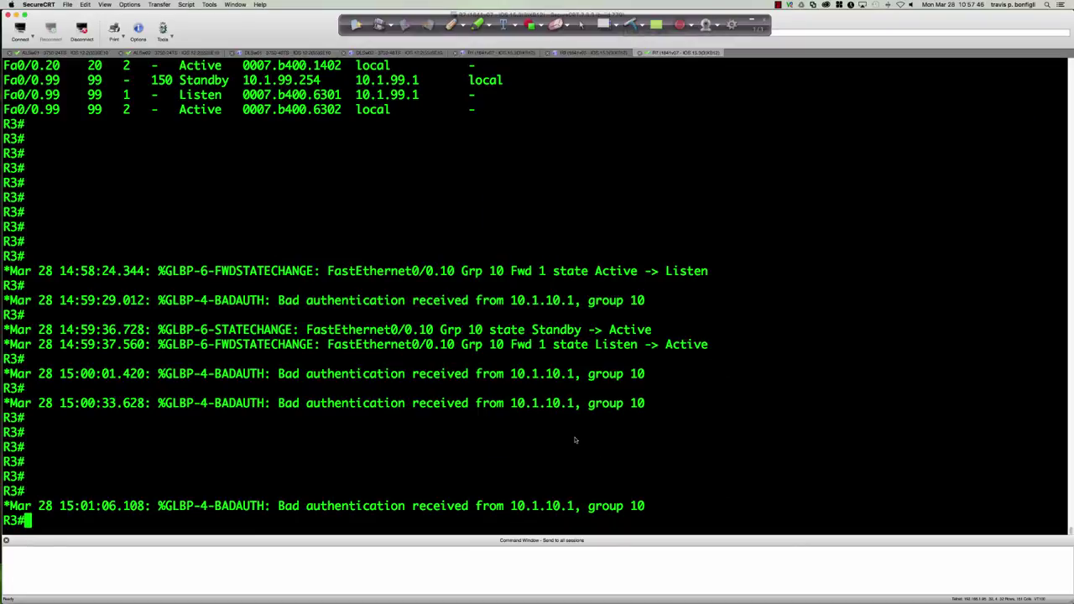
Run 'show glbp brief' on R3 and highlight the group 10 rows showing it Active
type("sh gl")
key("Tab")
type("bri")
key("Return")
key("Return")
key("Return")
key("Return")
key("Return")
key("Return")
key("Return")
key("Return")
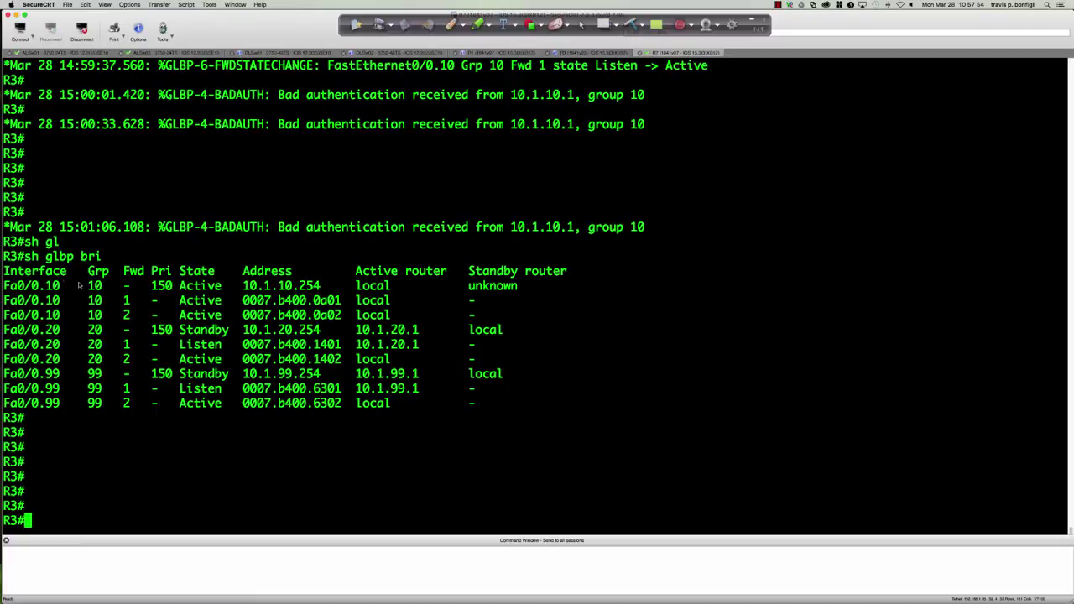
left_click_drag(5, 271, 539, 318)
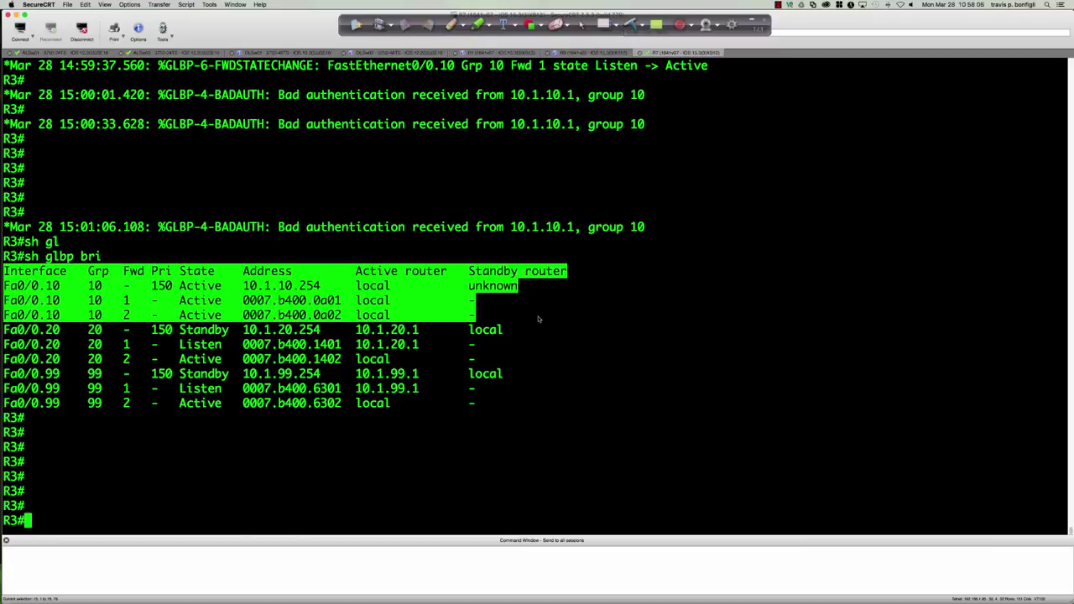
On R1, finish the paused output, run 'sh glbp bri', and highlight the Fa0/0.10 group 10 rows
left_click(491, 53)
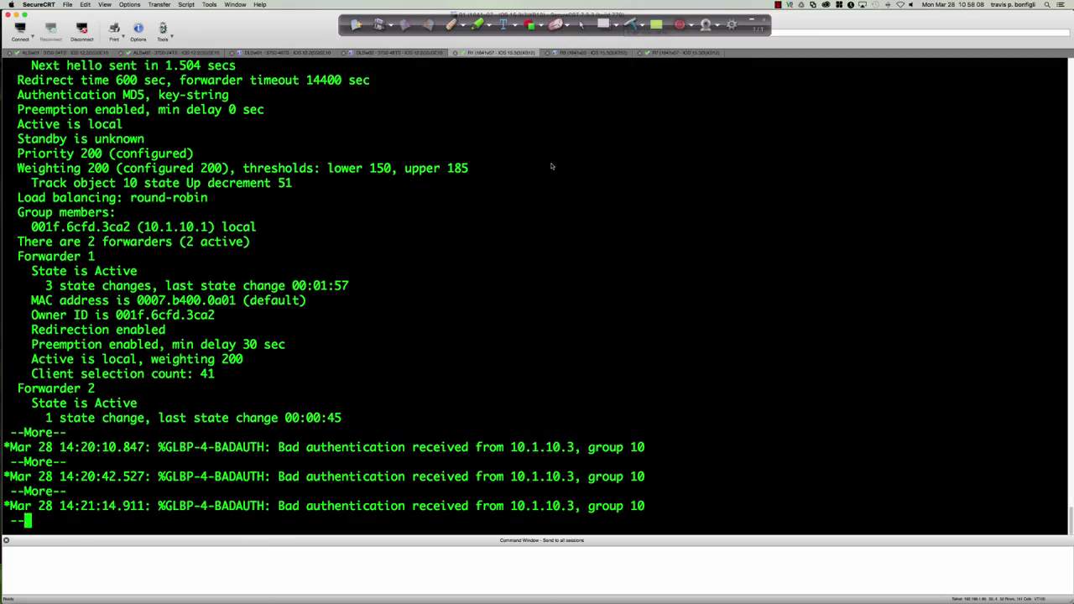
key("space")
key("Return")
key("Return")
key("Return")
key("Return")
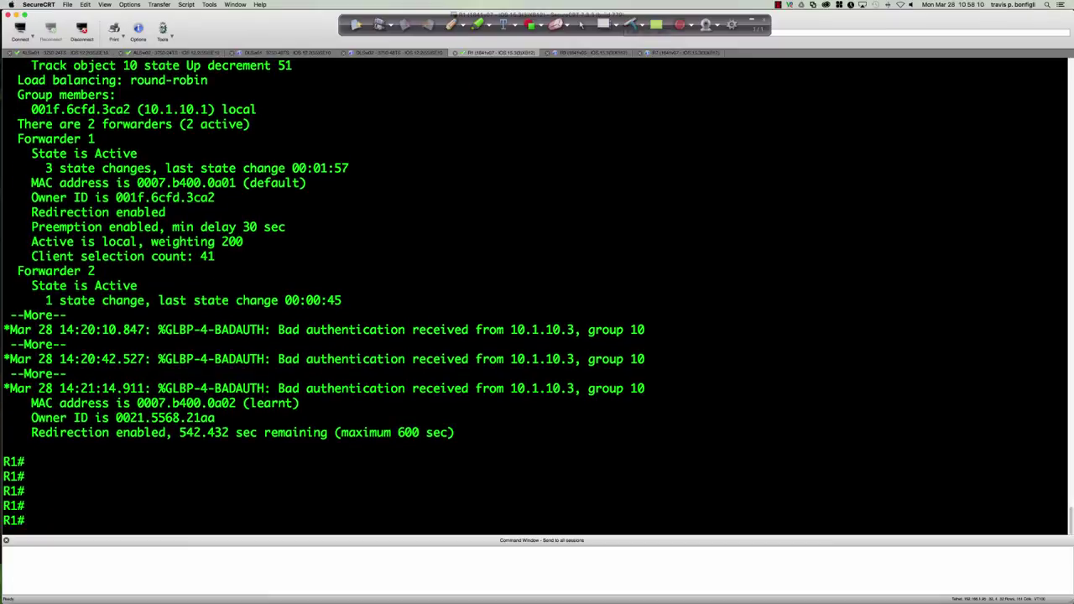
key("Return")
key("Return")
type("sh glbp bri")
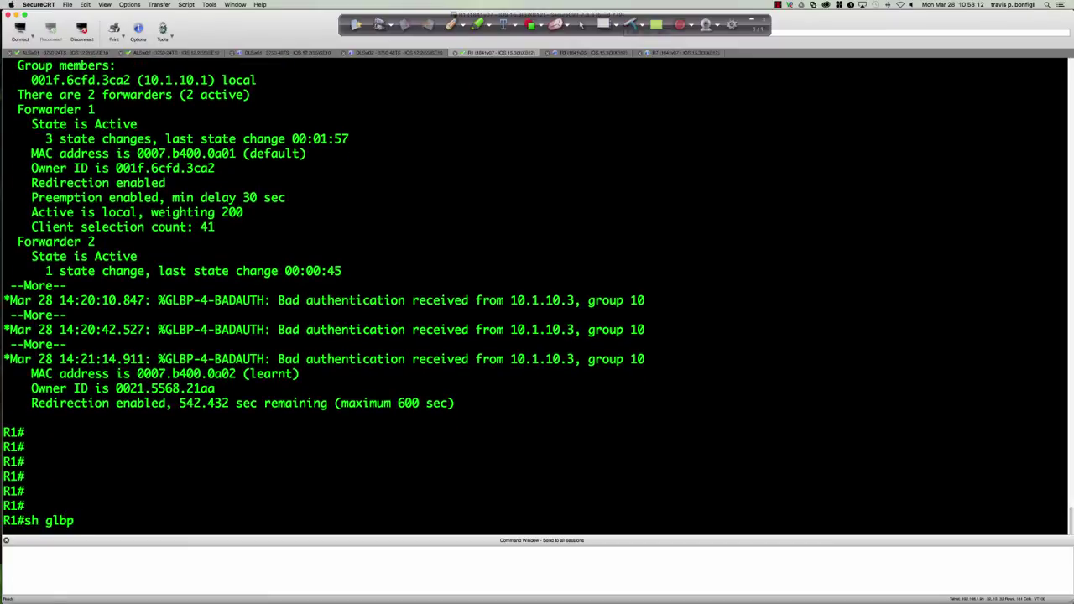
key("Return")
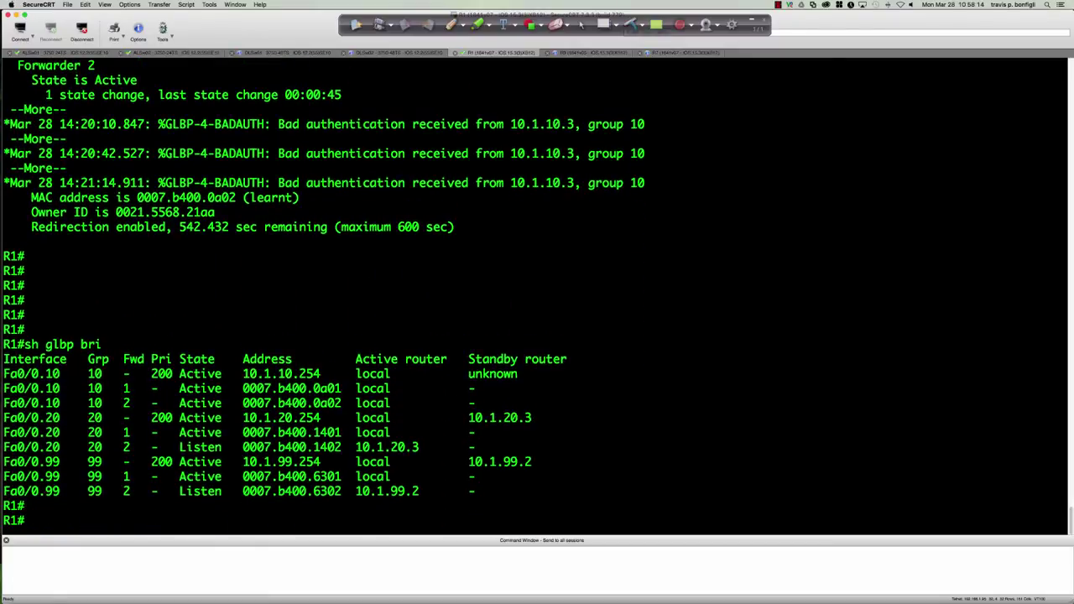
key("Return")
key("Return")
key("Return")
key("Return")
key("Return")
key("Return")
key("Return")
key("Return")
key("Return")
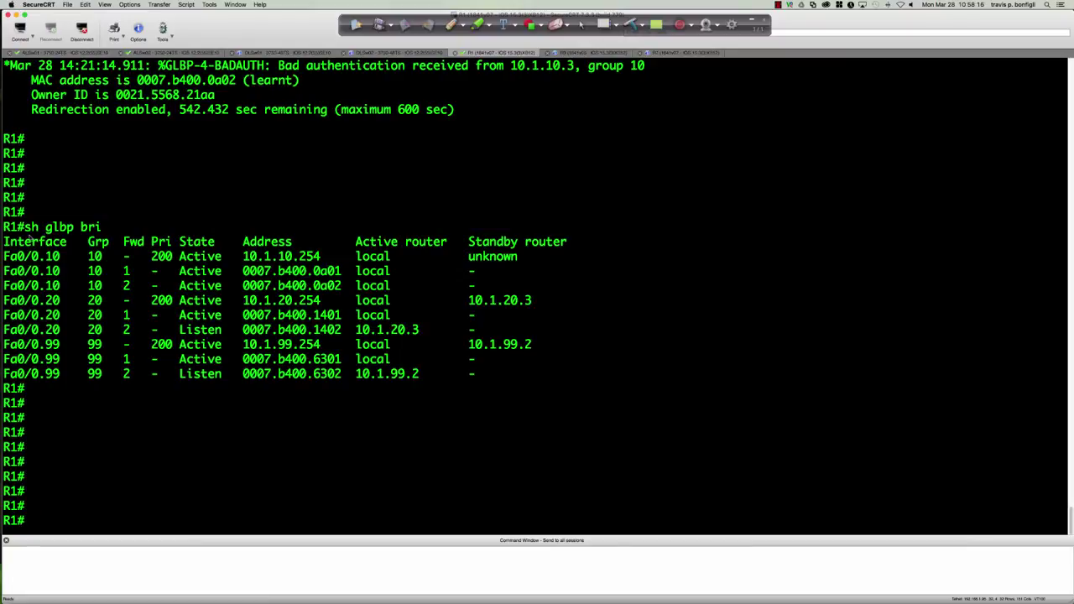
left_click_drag(5, 242, 631, 290)
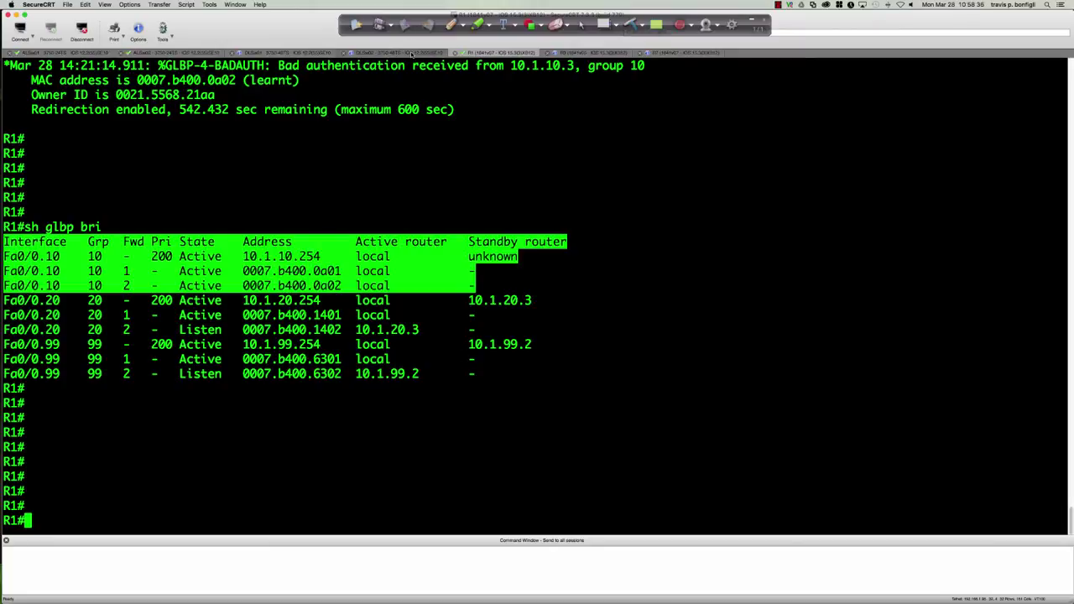
left_click(411, 53)
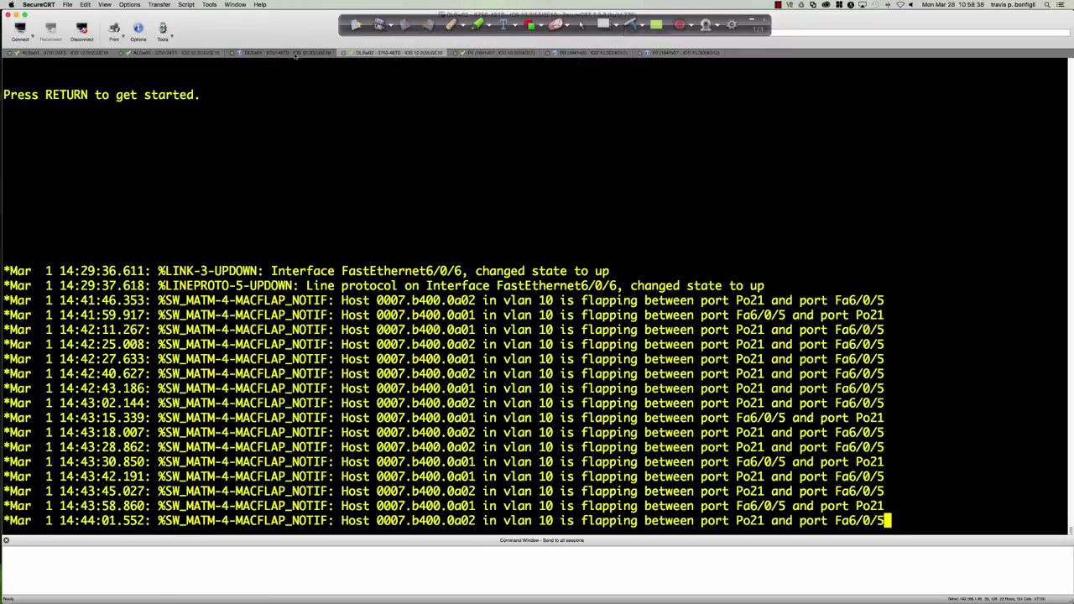
Check the DLSw01 console log, then return to the DLSw02 console
key("super+shift+bracketleft")
key("Return")
key("Return")
key("Return")
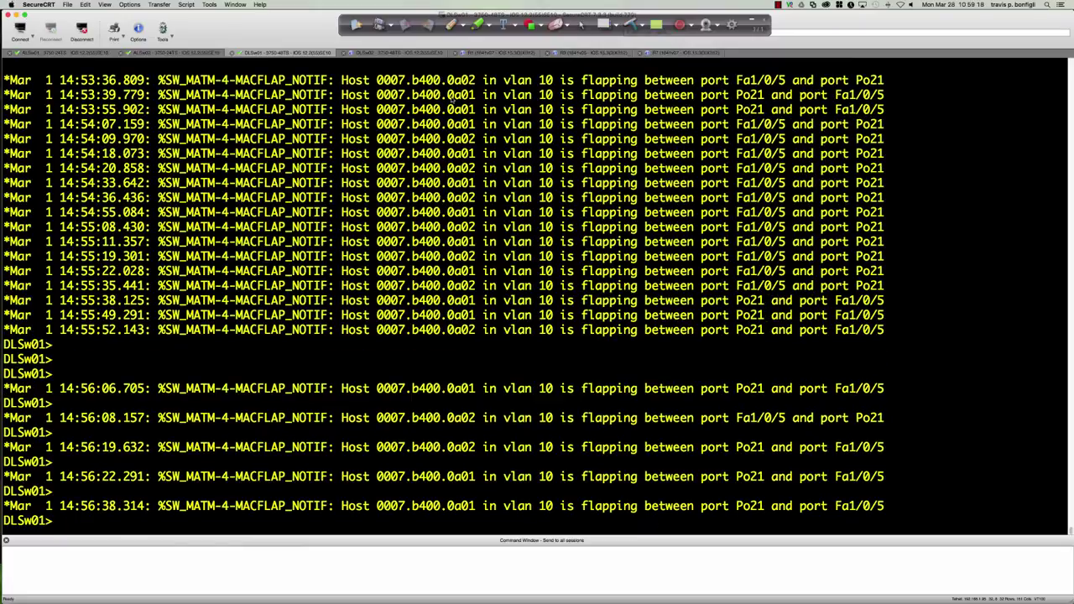
left_click(404, 54)
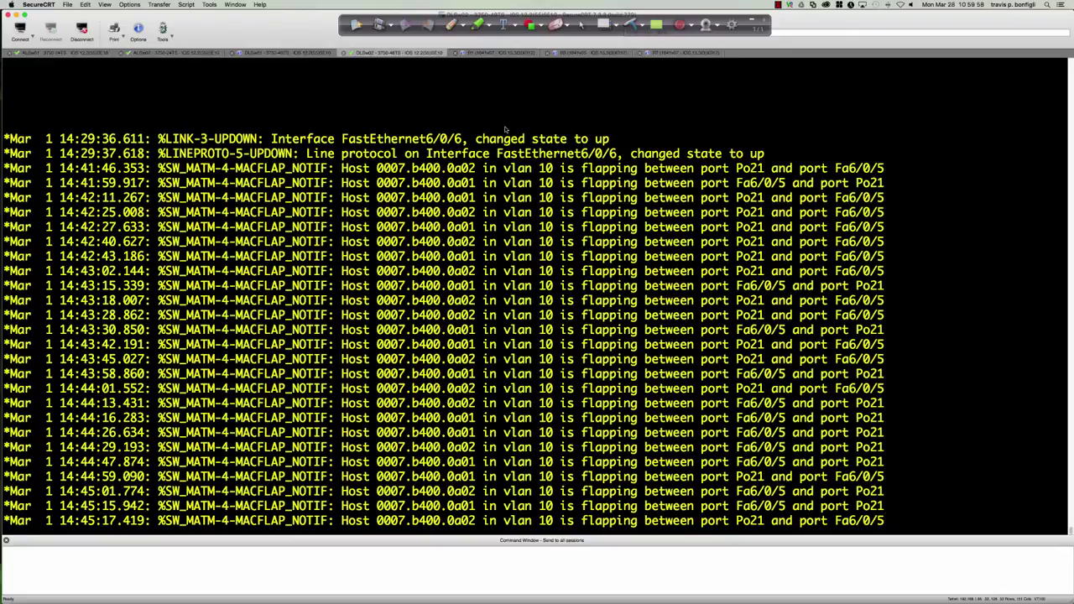
On R3, enter configuration mode for subinterface Fa0/0.10
left_click(677, 55)
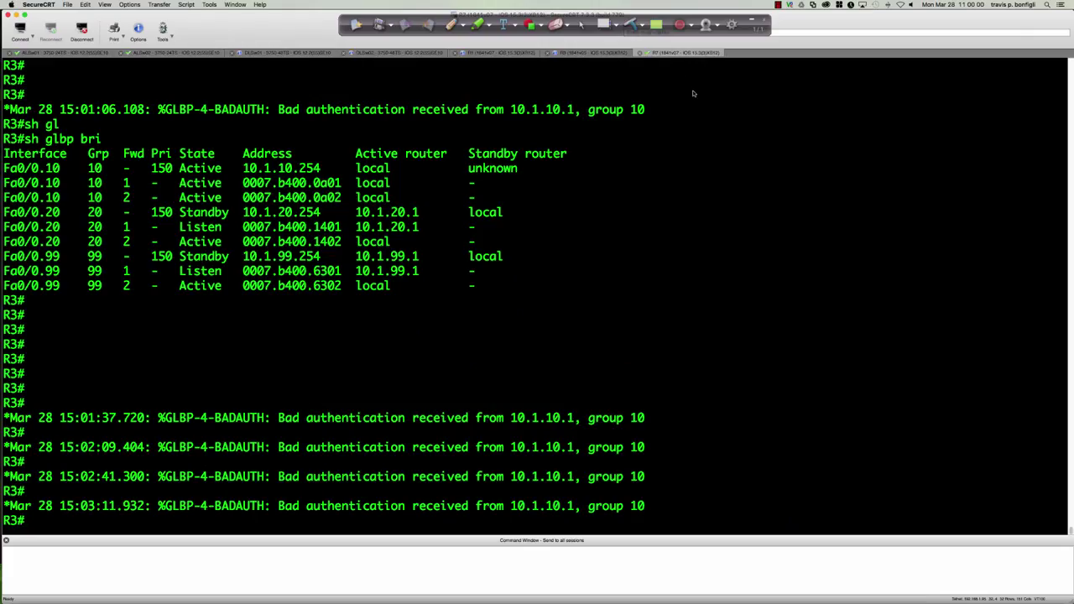
key("Return")
key("Return")
key("Return")
key("Return")
type("c")
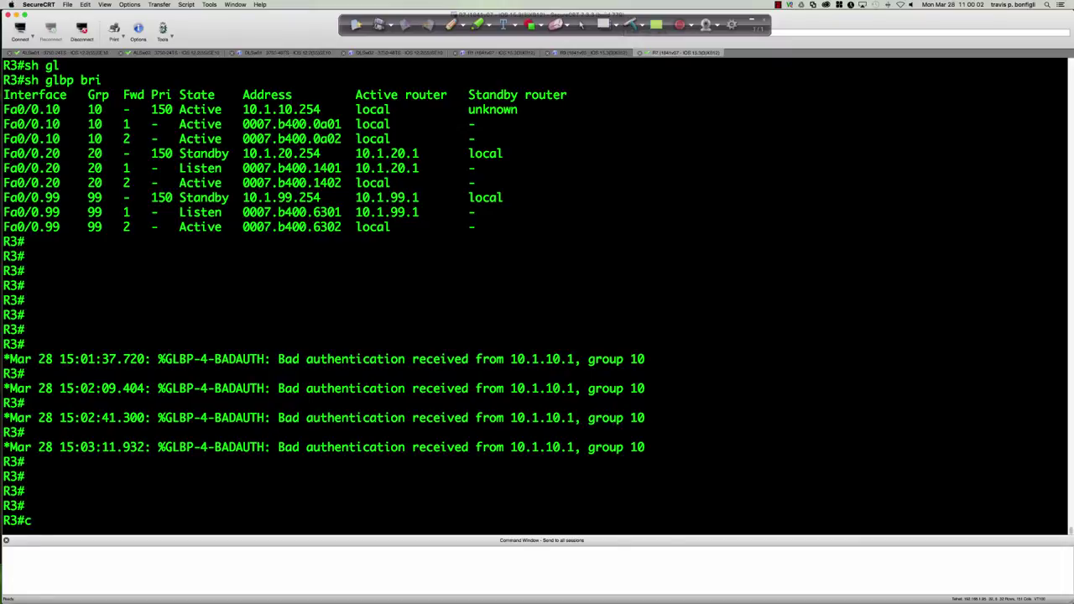
type("onf t")
key("Return")
type("int fa0/0.10")
key("Return")
Apply GLBP group 10 MD5 authentication with the shared key string on R3
type("glbp 10 a")
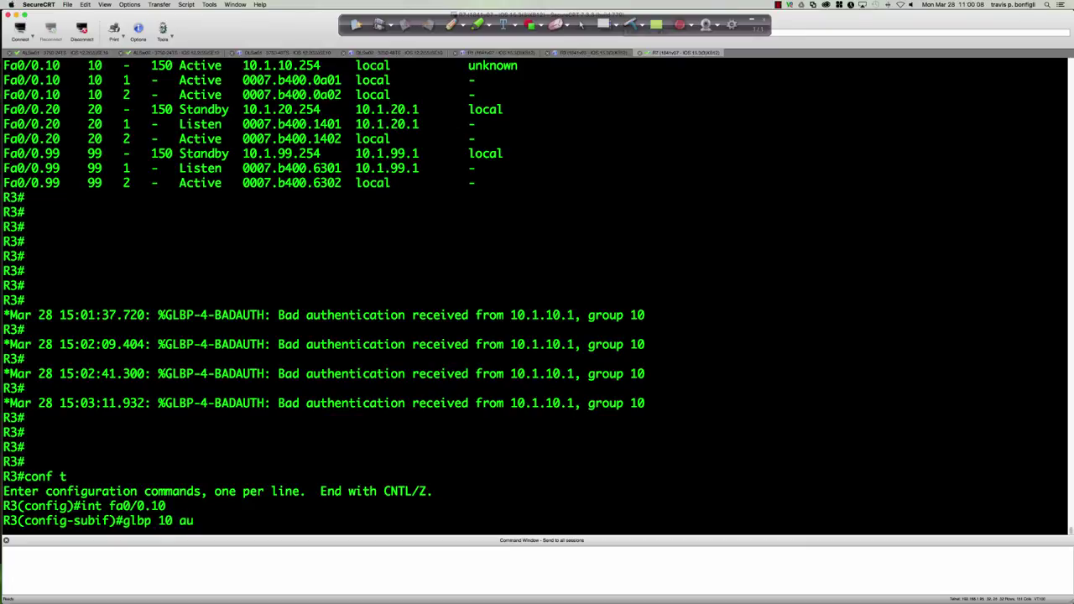
type("u")
key("Tab")
type("m")
key("Tab")
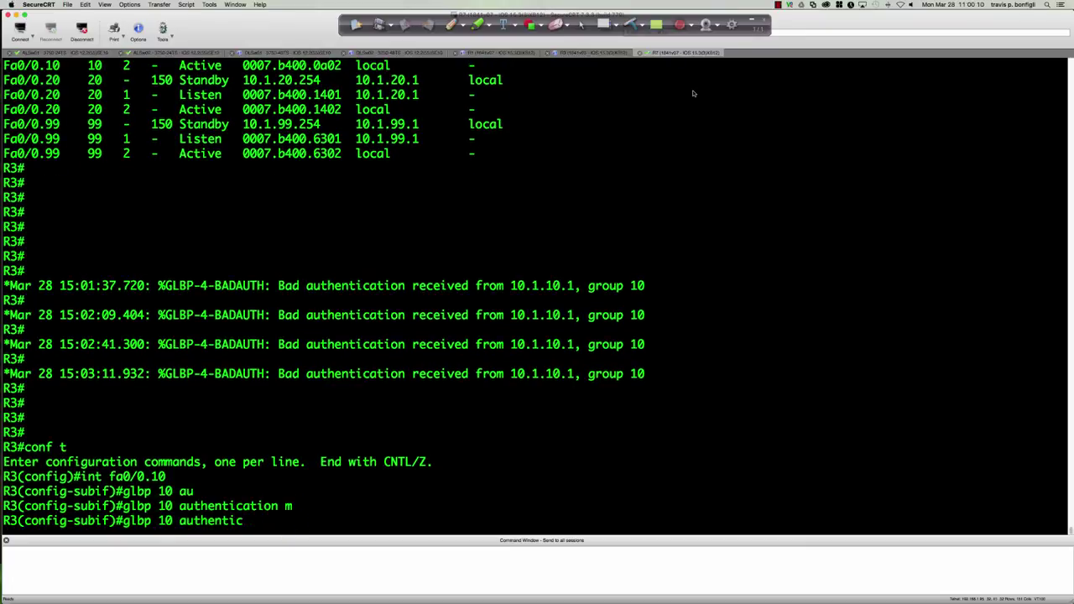
type("k")
key("Tab")
type("s")
key("Tab")
key("Return")
key("Return")
key("Return")
key("Return")
key("Return")
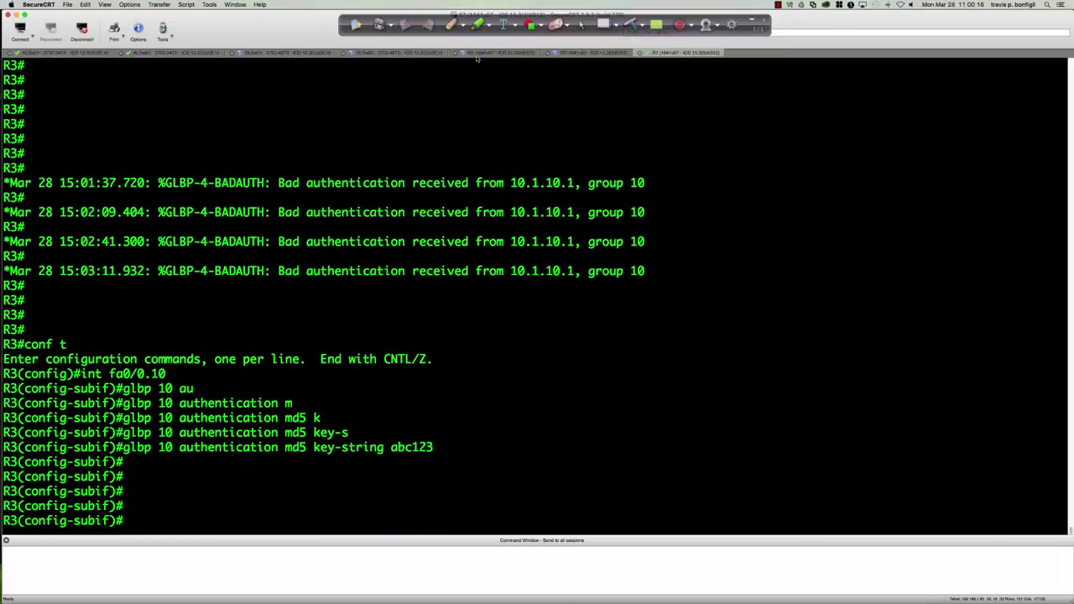
left_click(476, 55)
Refresh the DLSw02, DLSw01 and R2 consoles to check their logs, then return to R3
left_click(373, 55)
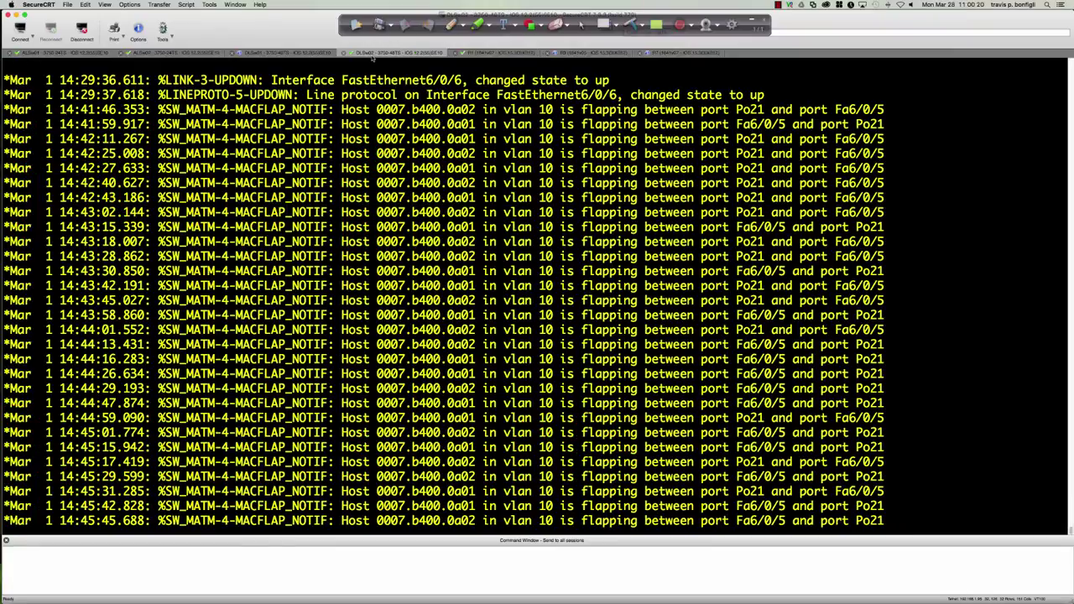
key("Return")
key("Return")
left_click(299, 53)
key("Return")
key("Return")
key("Return")
key("Return")
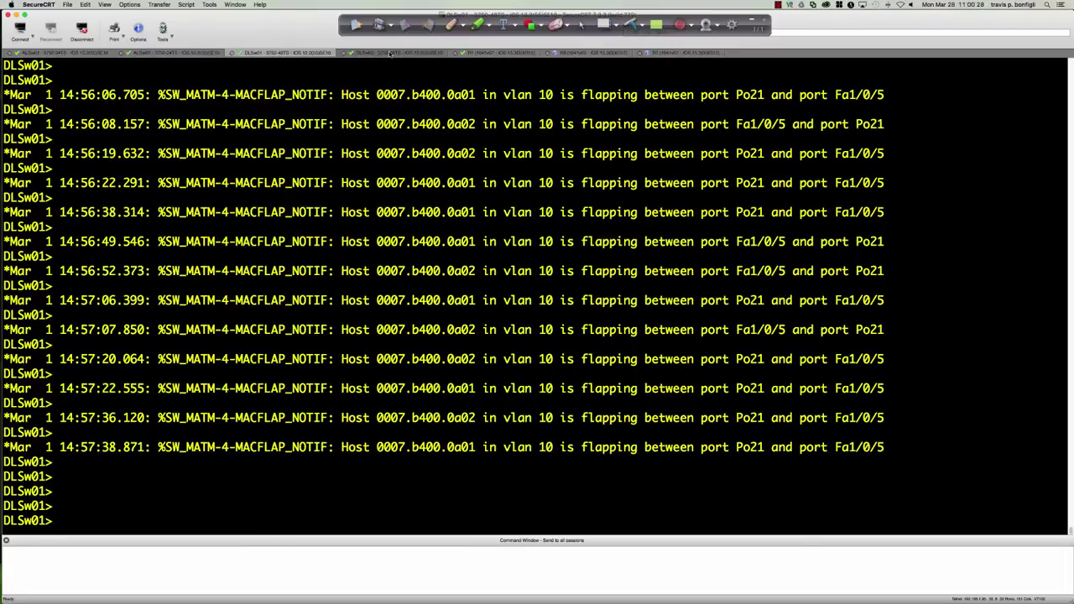
left_click(390, 53)
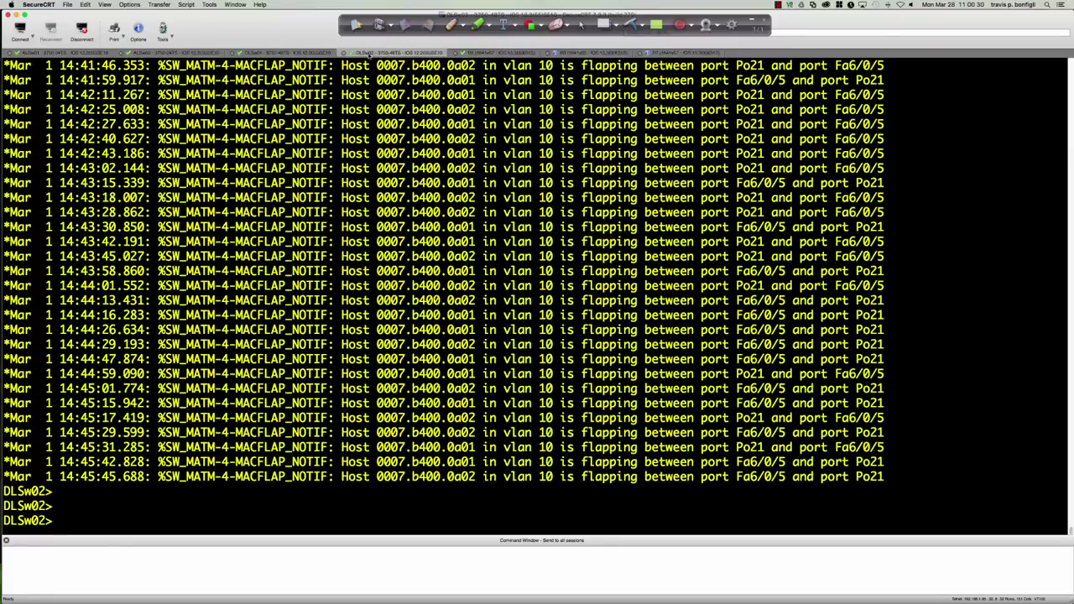
left_click(311, 53)
left_click(601, 53)
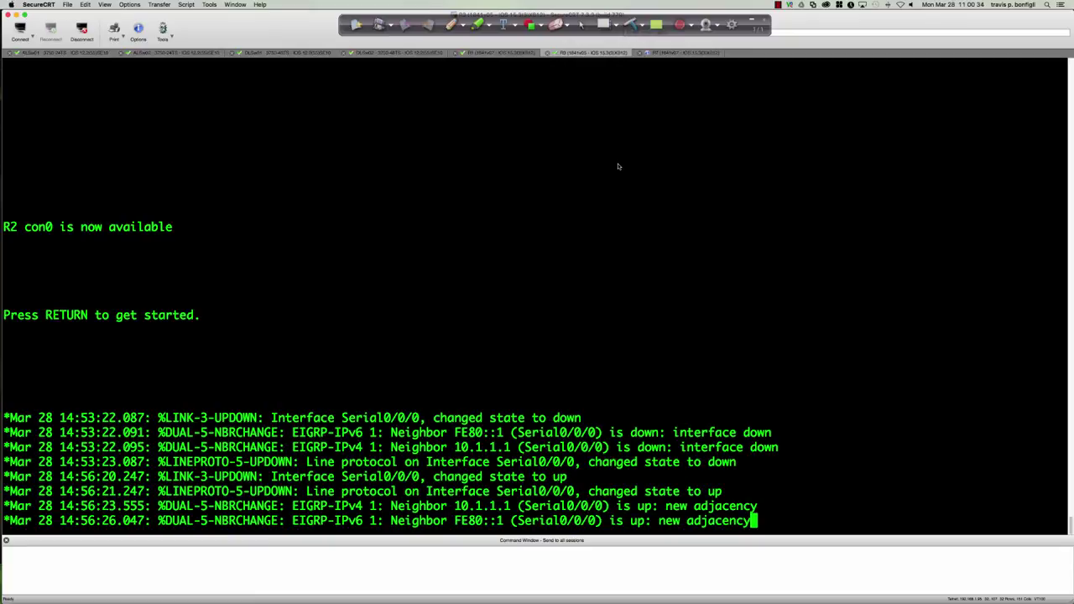
key("Return")
key("Return")
key("Return")
key("Return")
key("Return")
key("Return")
key("Return")
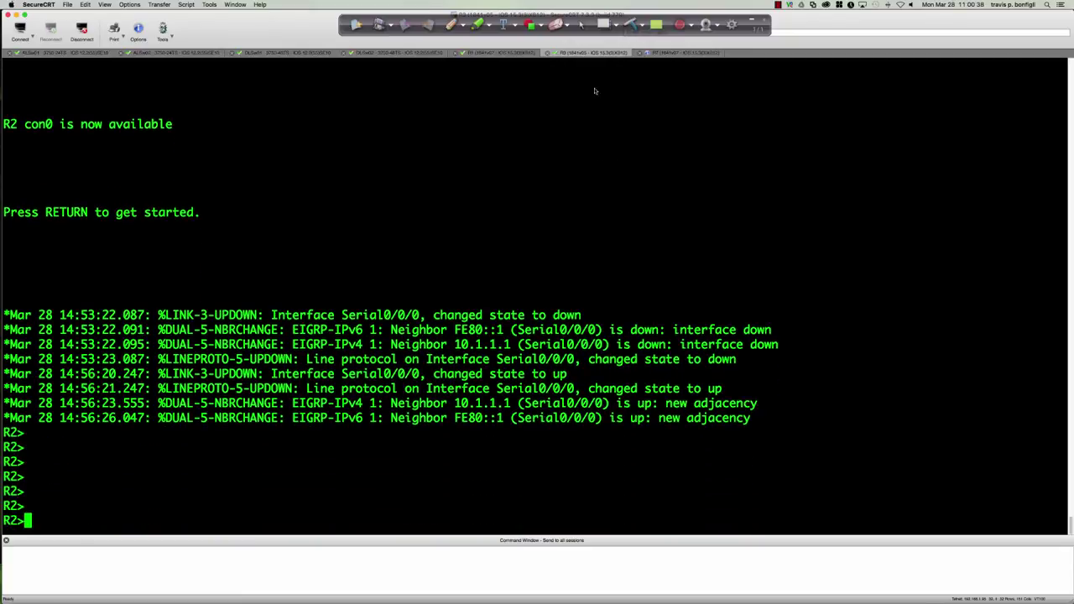
left_click(675, 53)
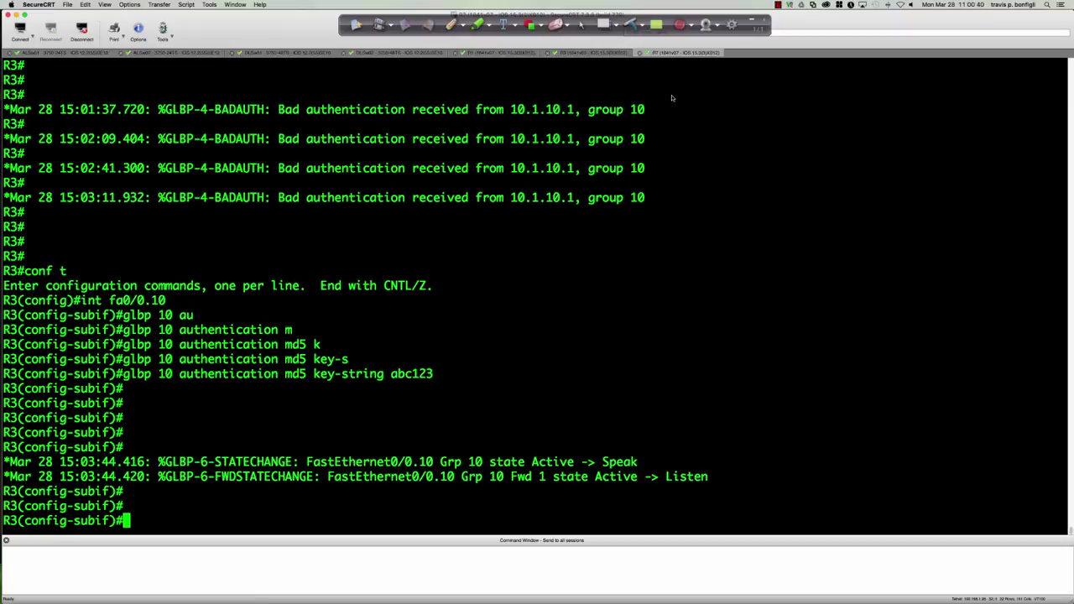
Exit configuration on R3, run 'show glbp brief', and highlight group 10's rows showing R3 Standby
key("Return")
key("Return")
key("Return")
key("Return")
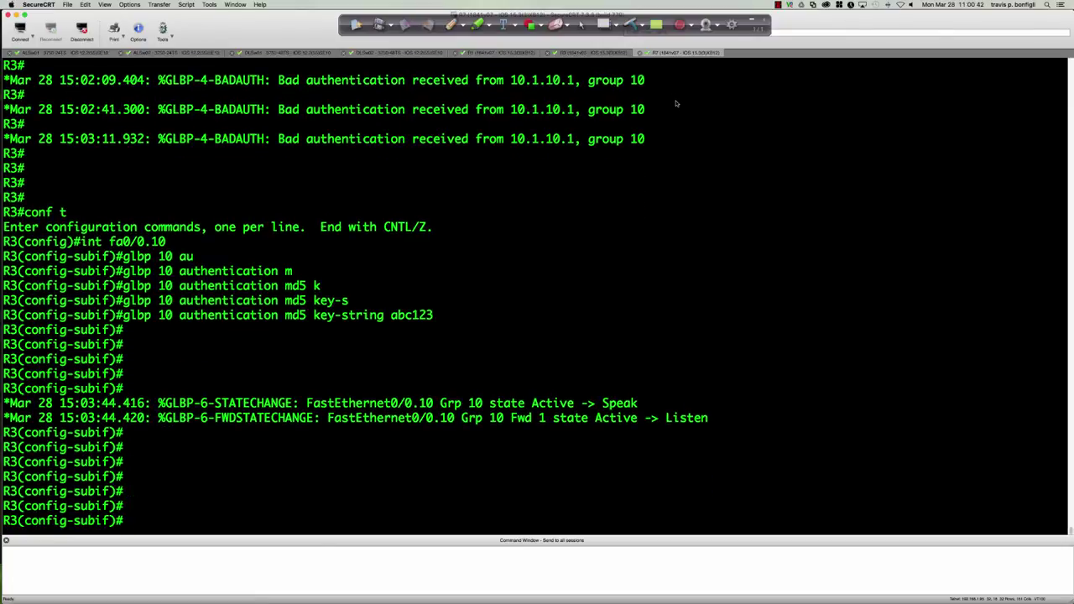
type("end")
key("Return")
type("sh b")
key("BackSpace")
type("gp")
key("BackSpace")
key("BackSpace")
type("glbp bri")
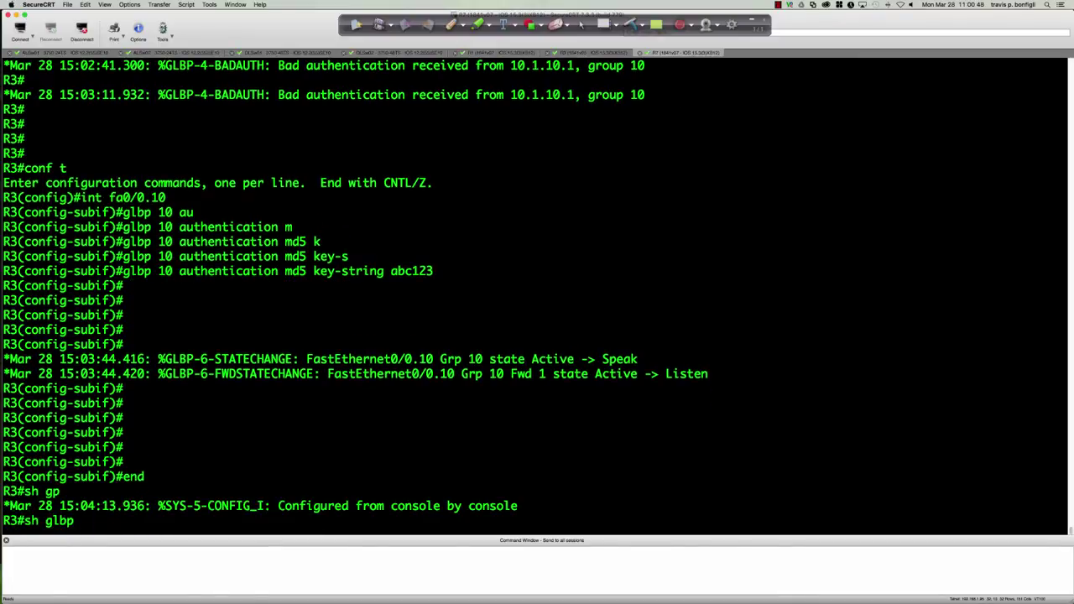
key("Return")
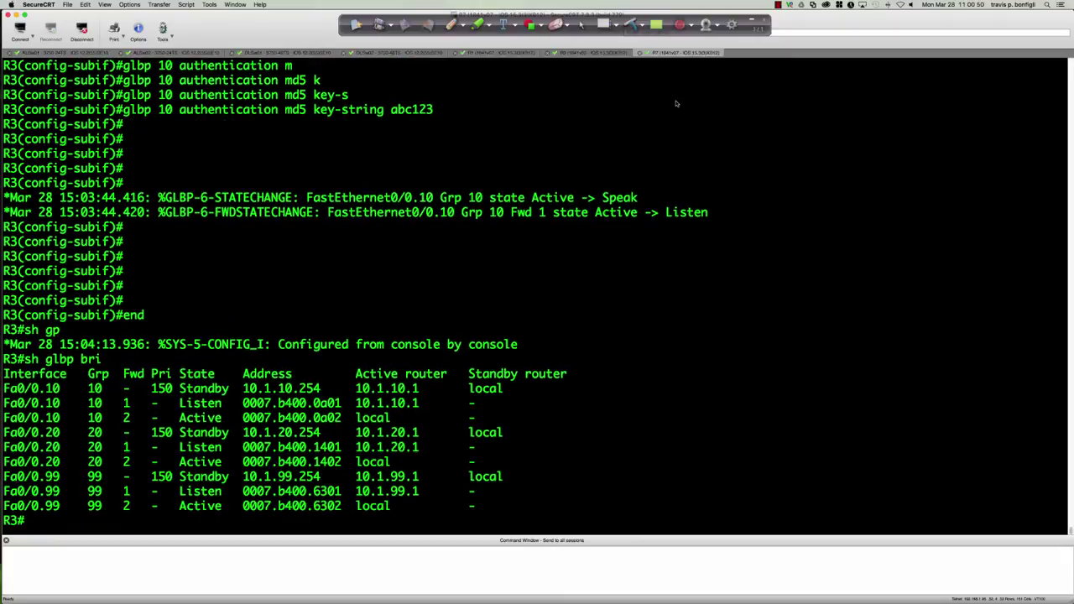
key("Return")
key("Return")
key("Return")
key("Return")
key("Return")
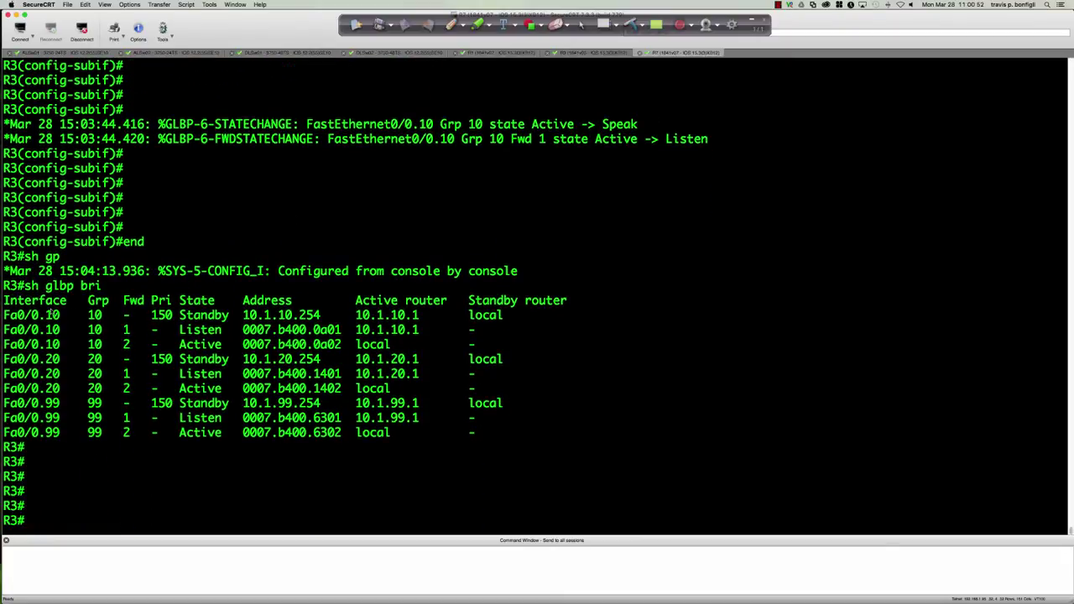
left_click_drag(8, 302, 475, 344)
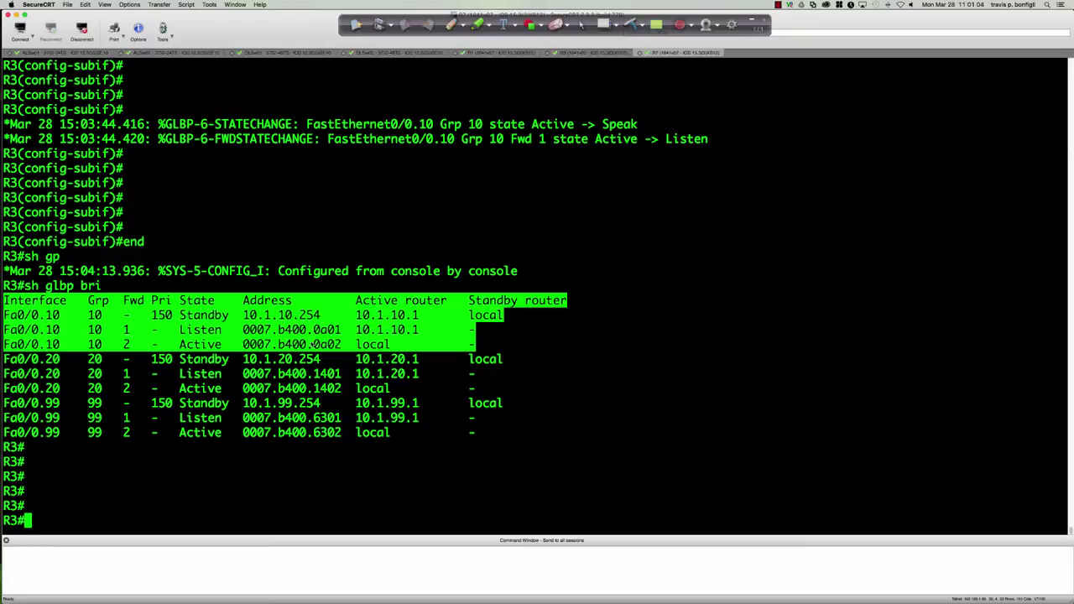
left_click(499, 52)
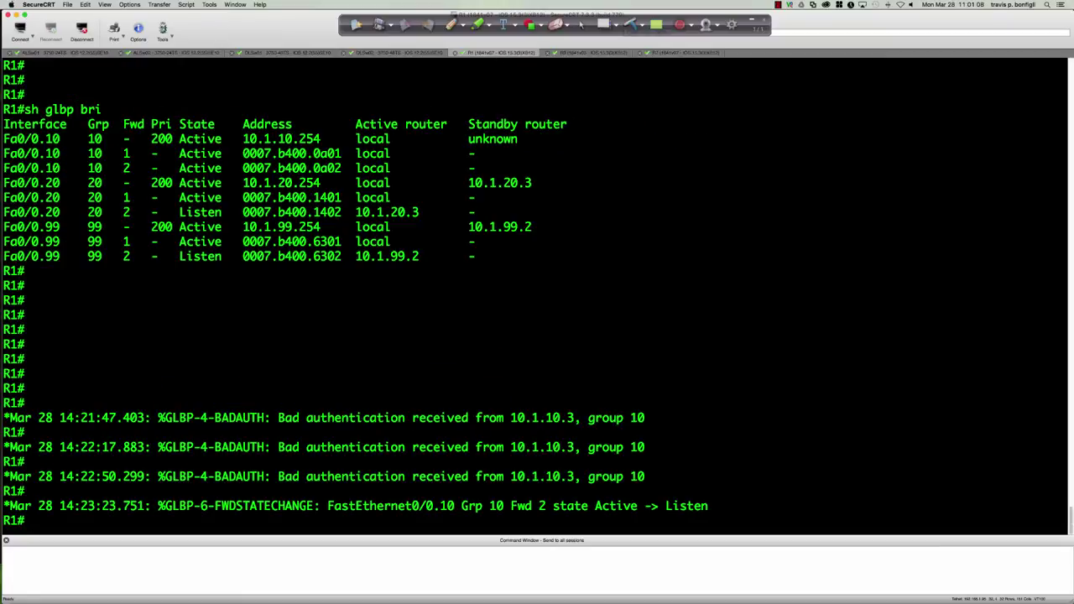
Run show glbp brief on R1 and highlight group 10's rows showing 10.1.10.3 as standby
key("Return")
key("Return")
key("Return")
key("Return")
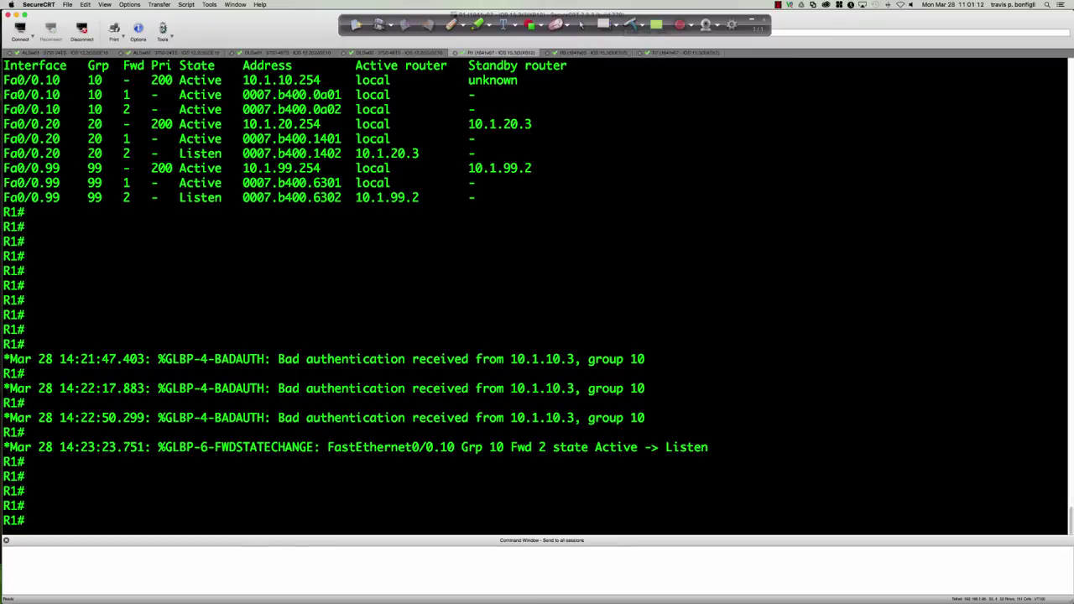
type("sh glbp bri")
key("Return")
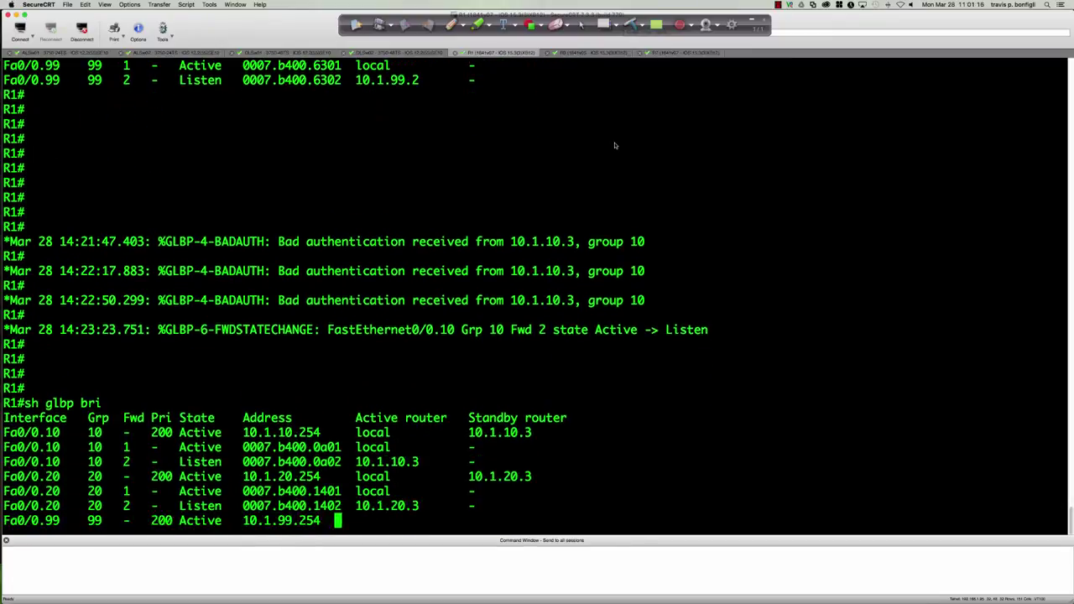
key("Return")
key("Return")
key("Return")
key("Return")
key("Return")
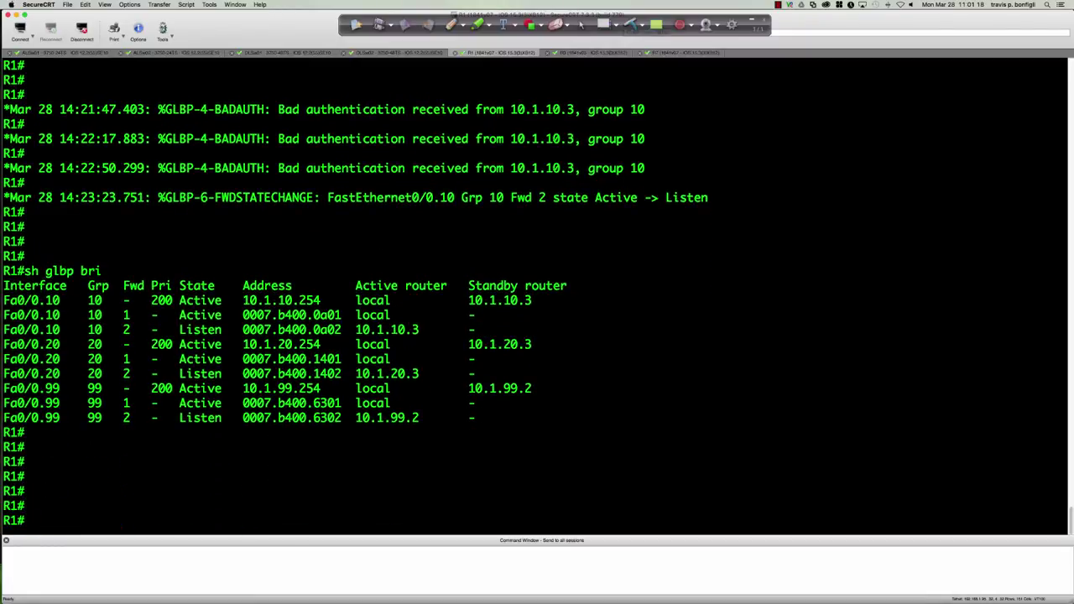
left_click_drag(5, 286, 618, 330)
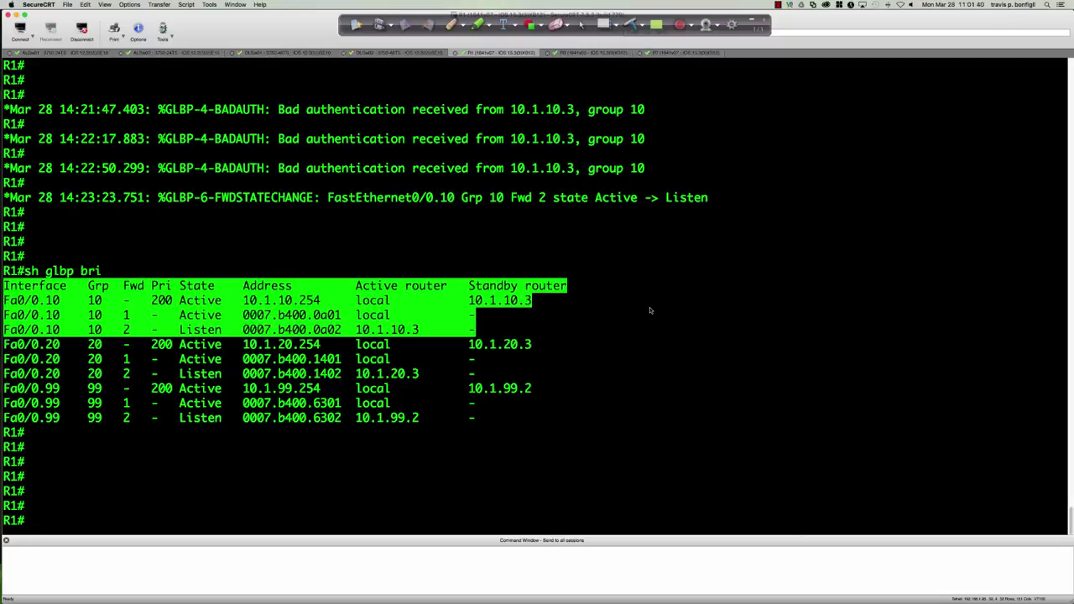
left_click(650, 310)
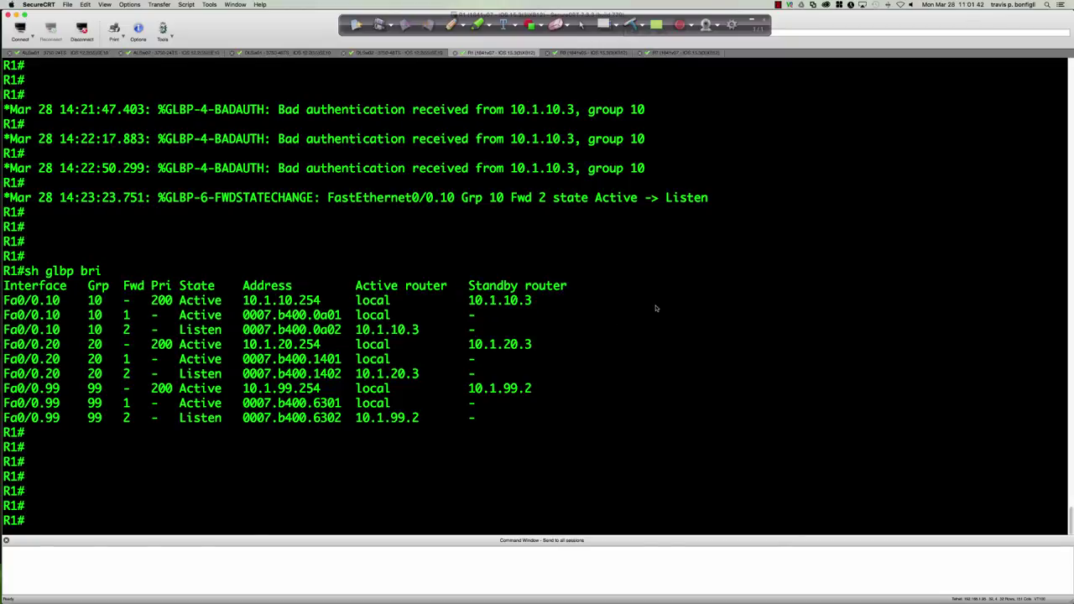